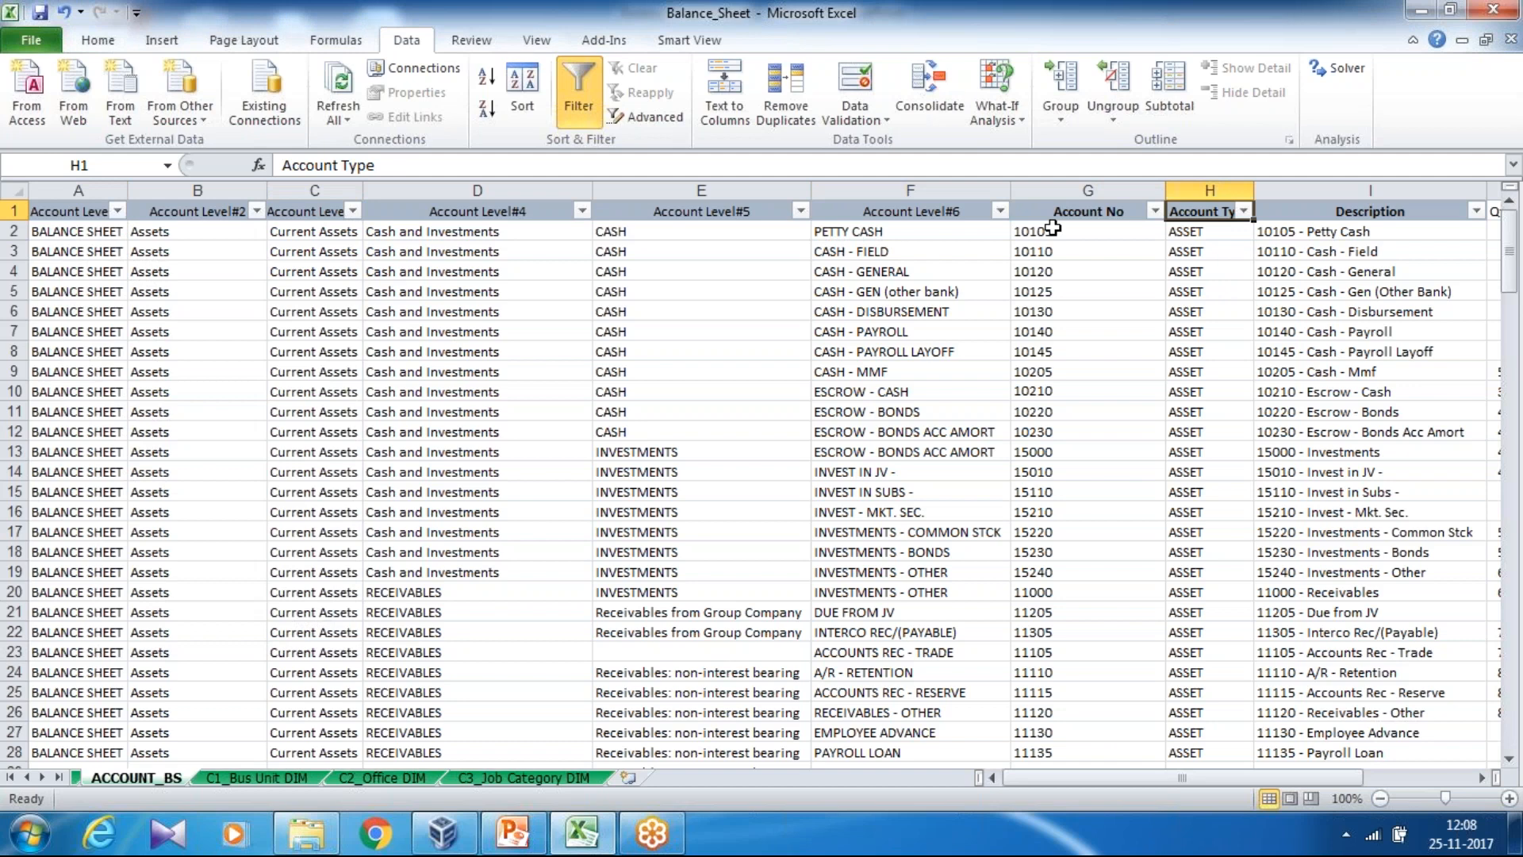
Examine the column headers of the ACCOUNT_BS sheet, from Account Level#1 through the quarterly fact columns.
key("Right")
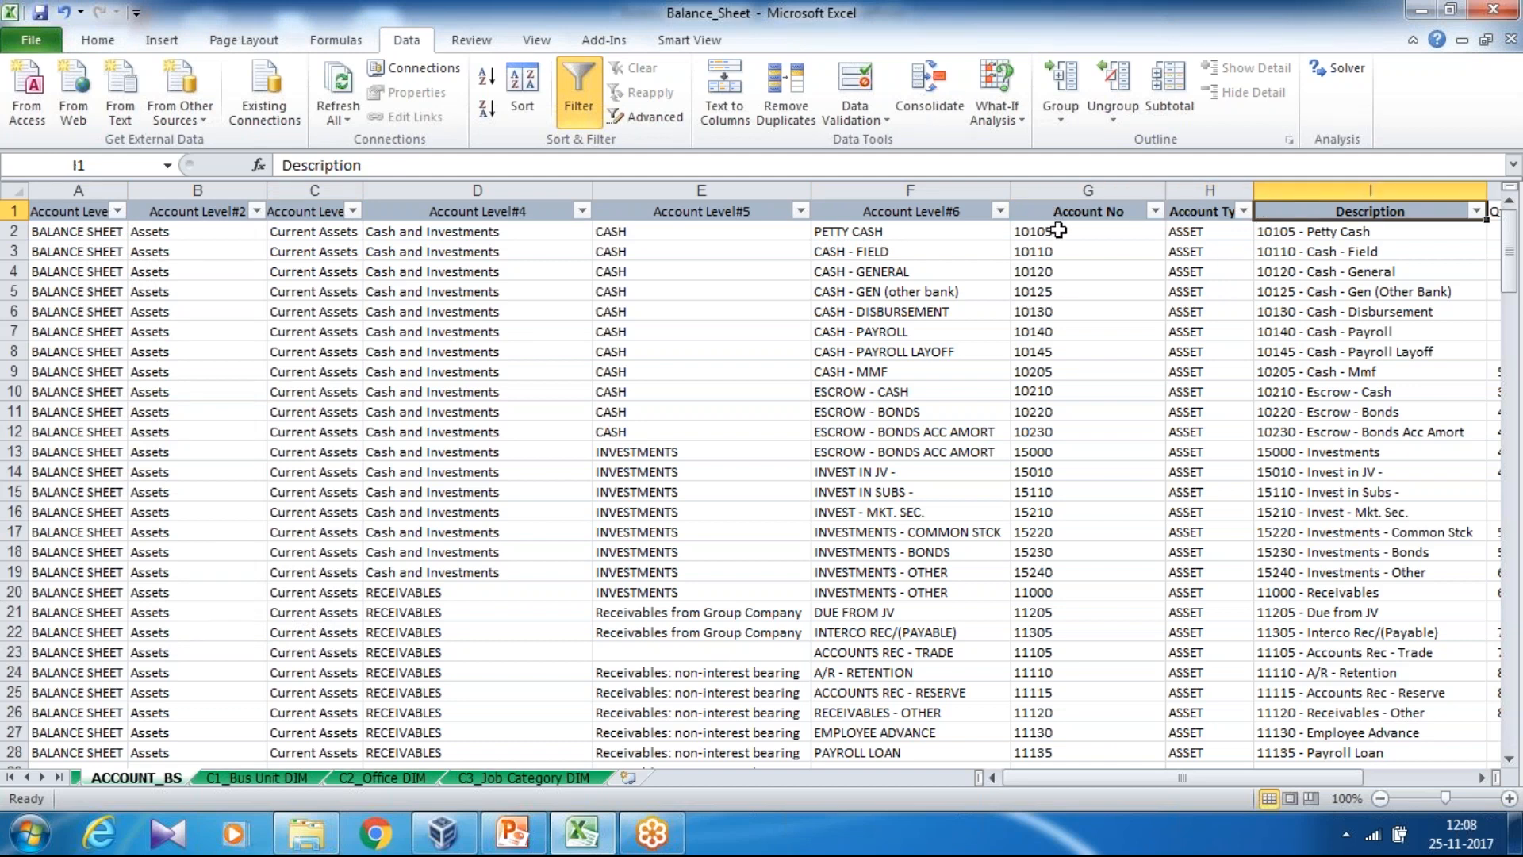
left_click(1052, 229)
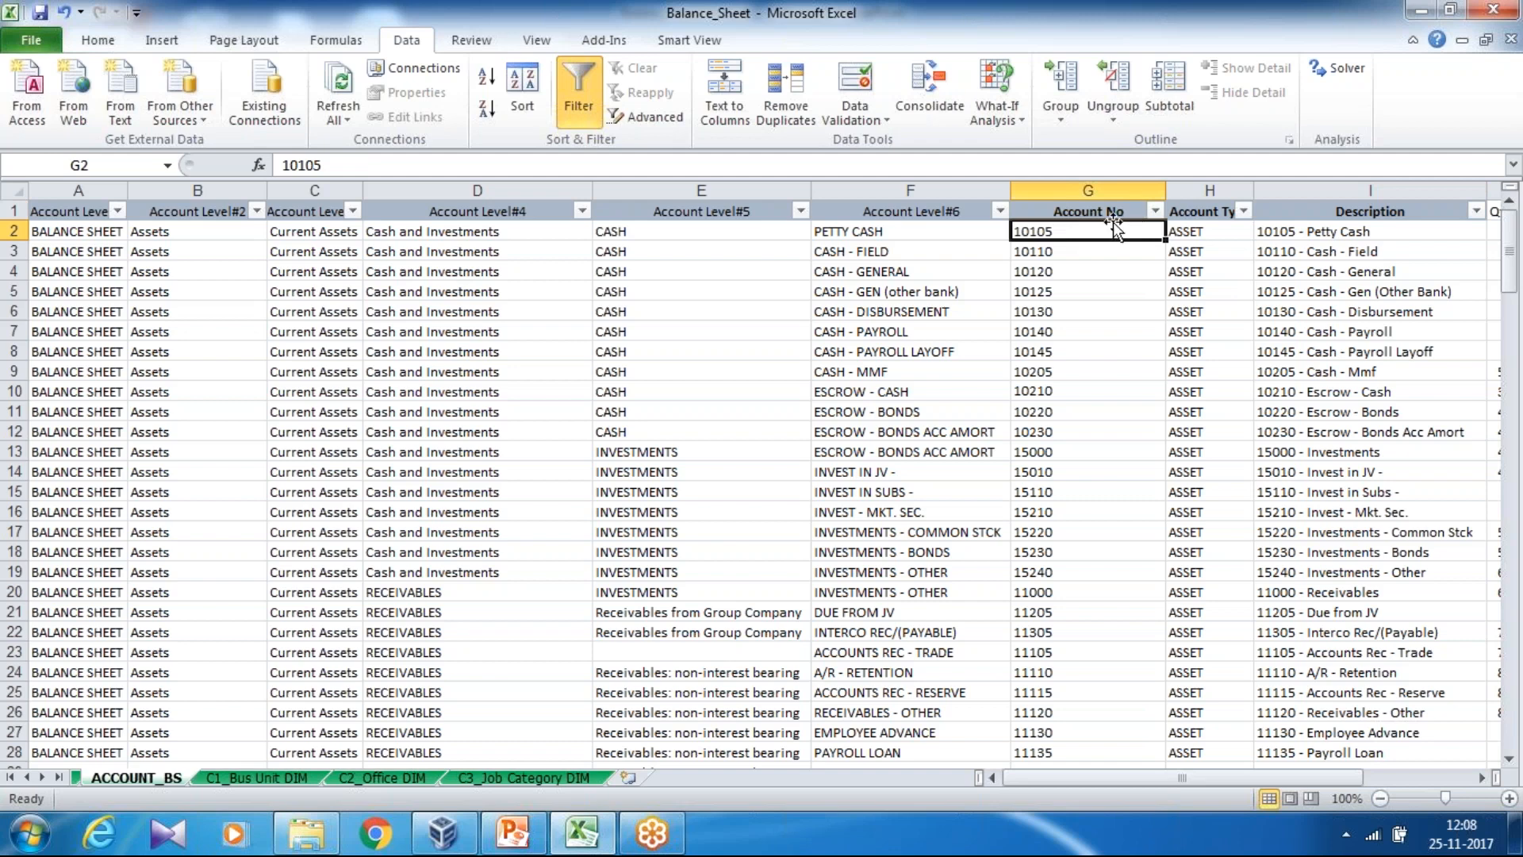
key("Right")
key("Right")
key("Up")
key("Right")
key("Right")
key("Right")
key("Right")
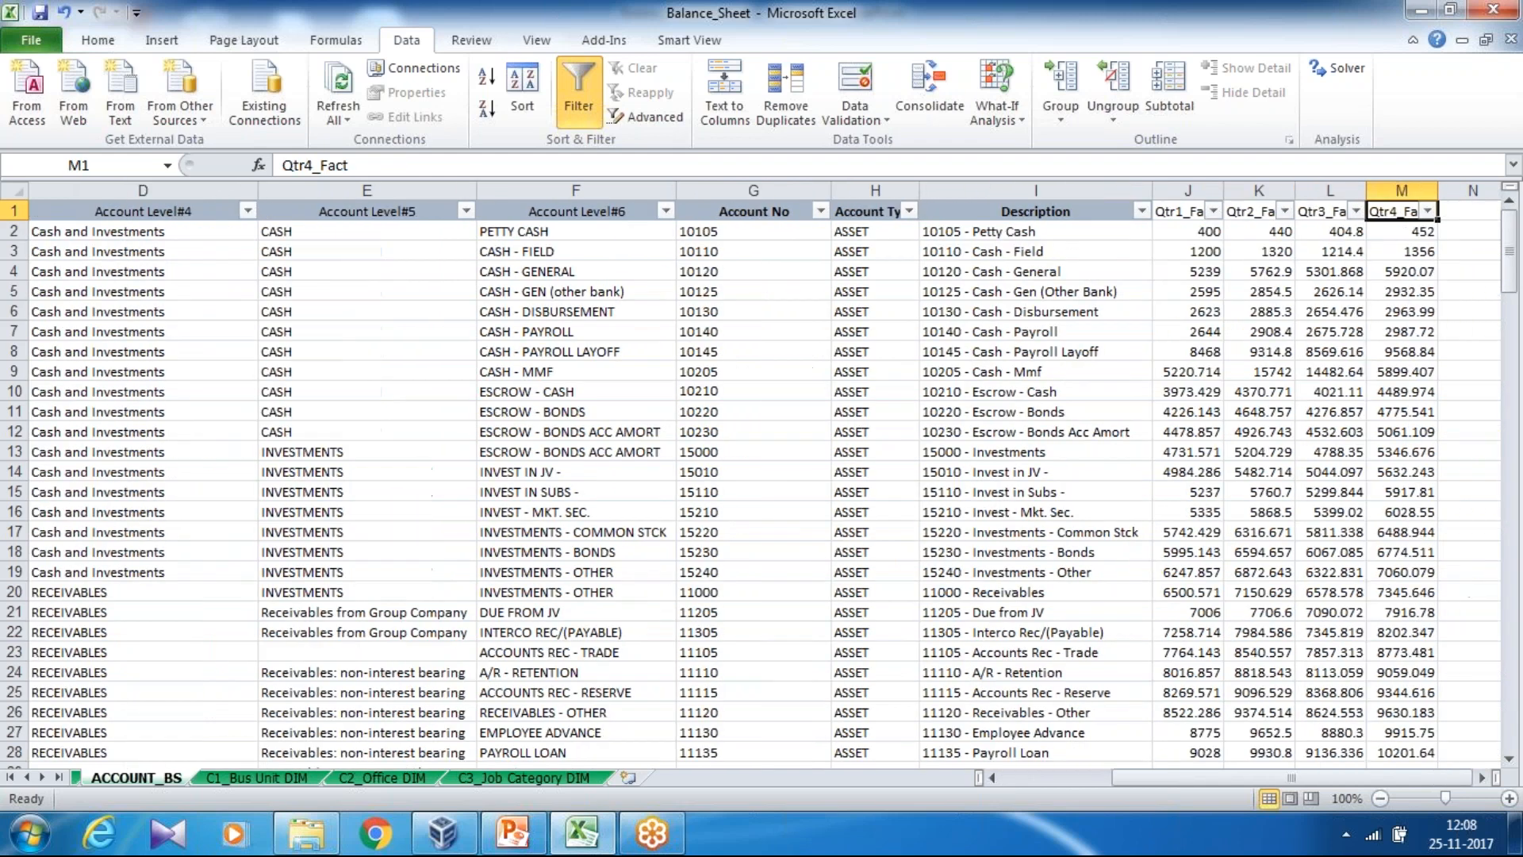
key("Left")
key("Left")
key("Right")
key("Right")
key("Left")
key("Left")
key("Left")
key("Left")
key("Left")
key("Left")
key("Left")
key("Left")
key("Left")
key("Left")
key("Left")
key("Left")
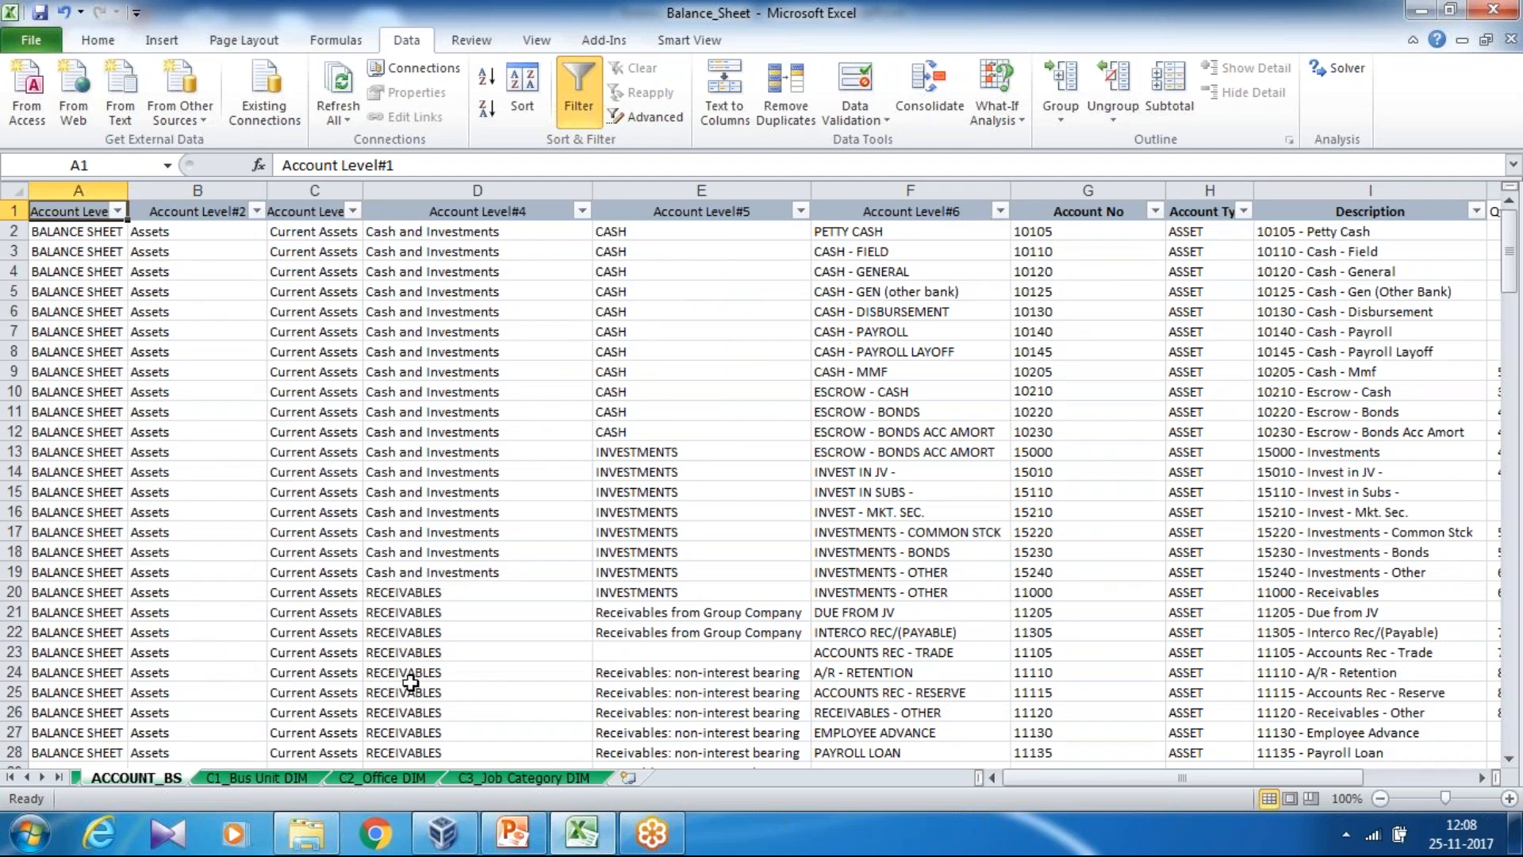
Switch to Tableau and connect to the Balance_Sheet Excel workbook in the Tableau Analysis folder.
left_click(444, 833)
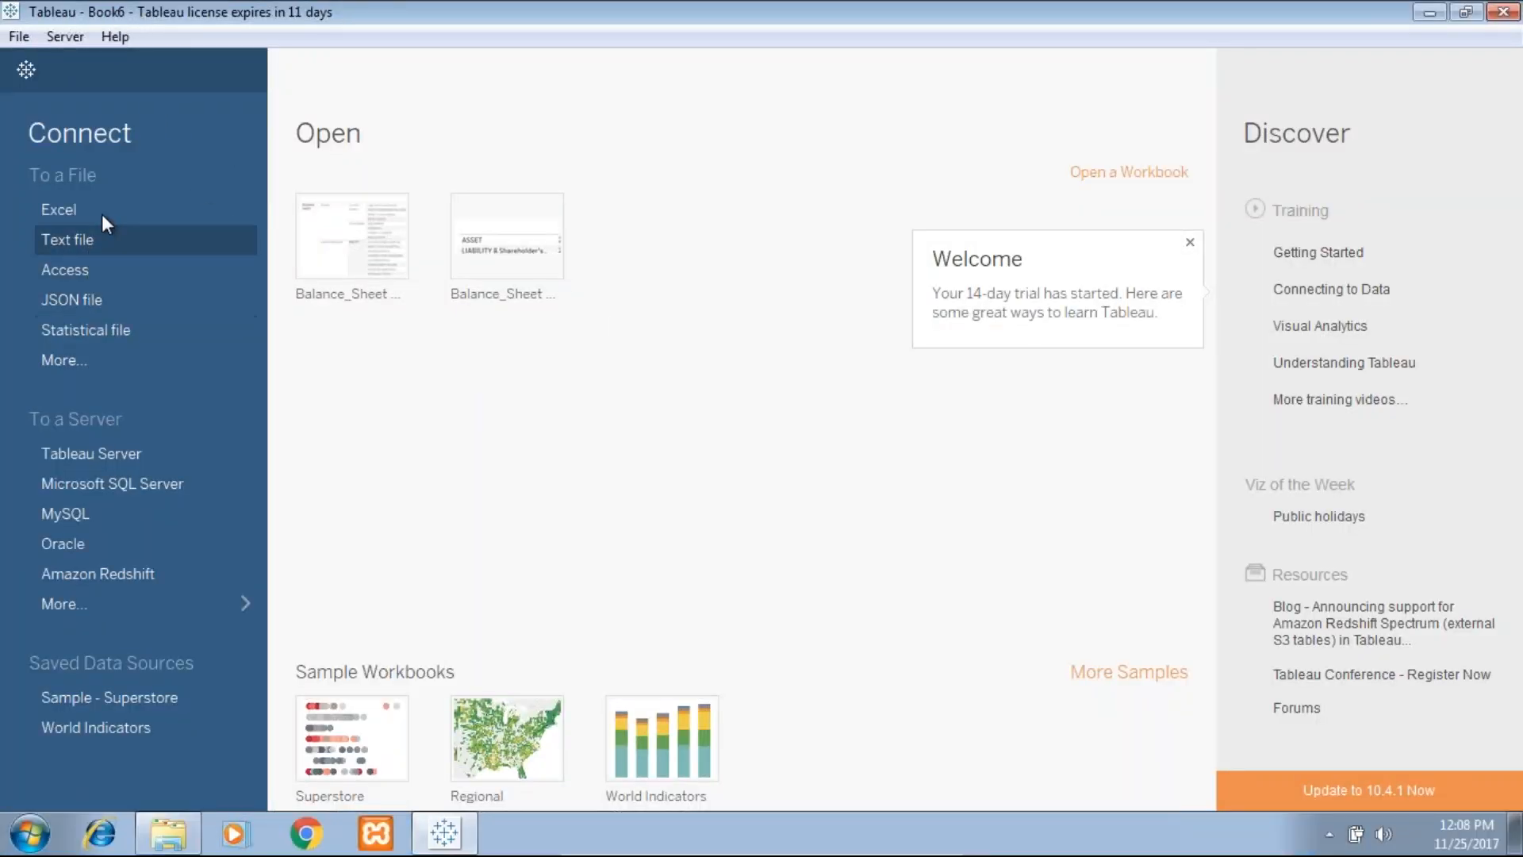
left_click(64, 209)
left_click(269, 179)
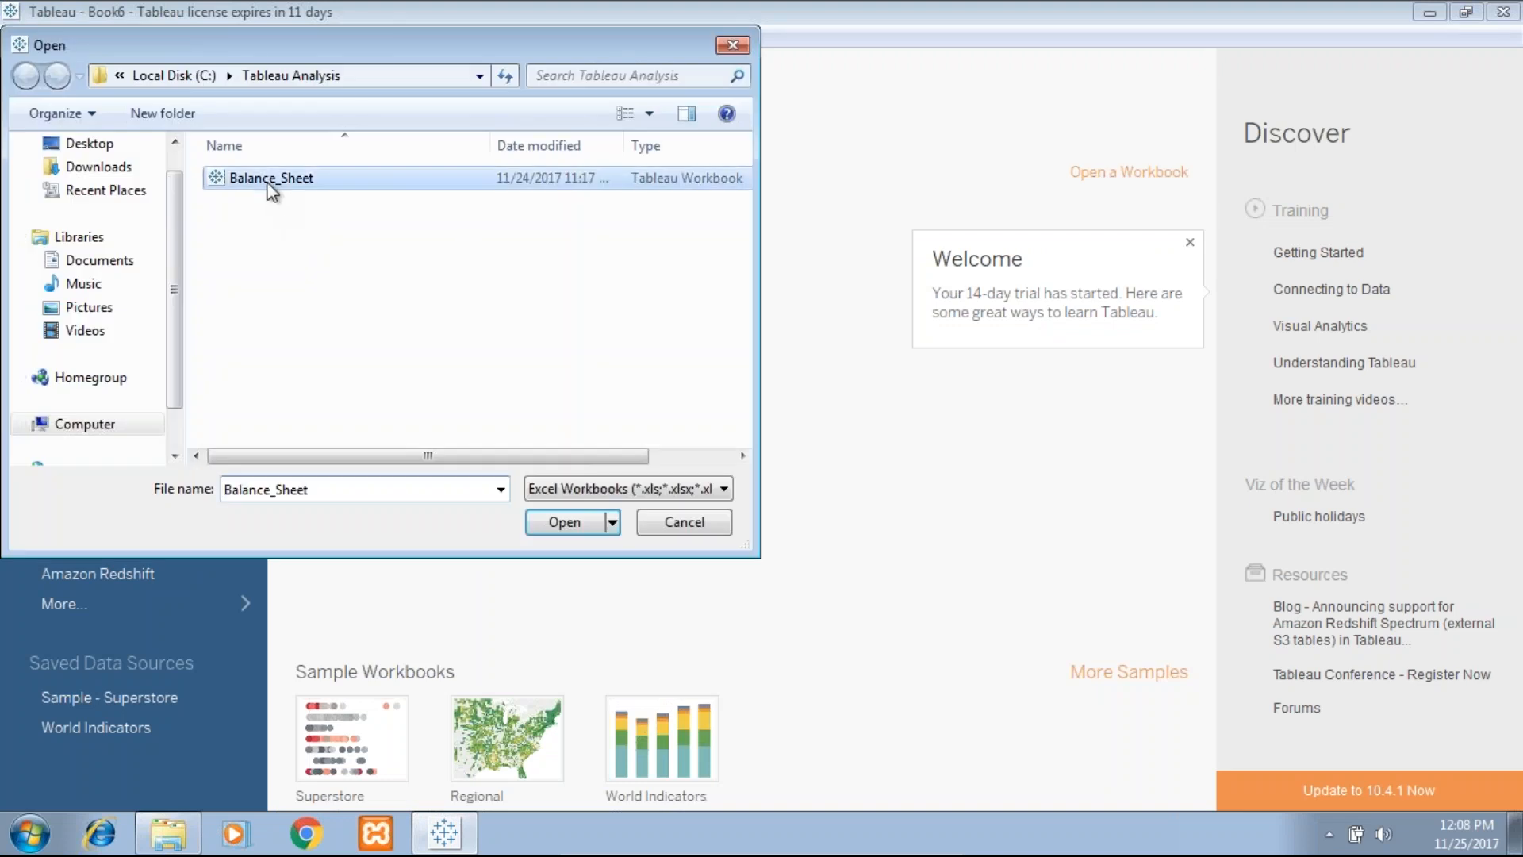
left_click(568, 523)
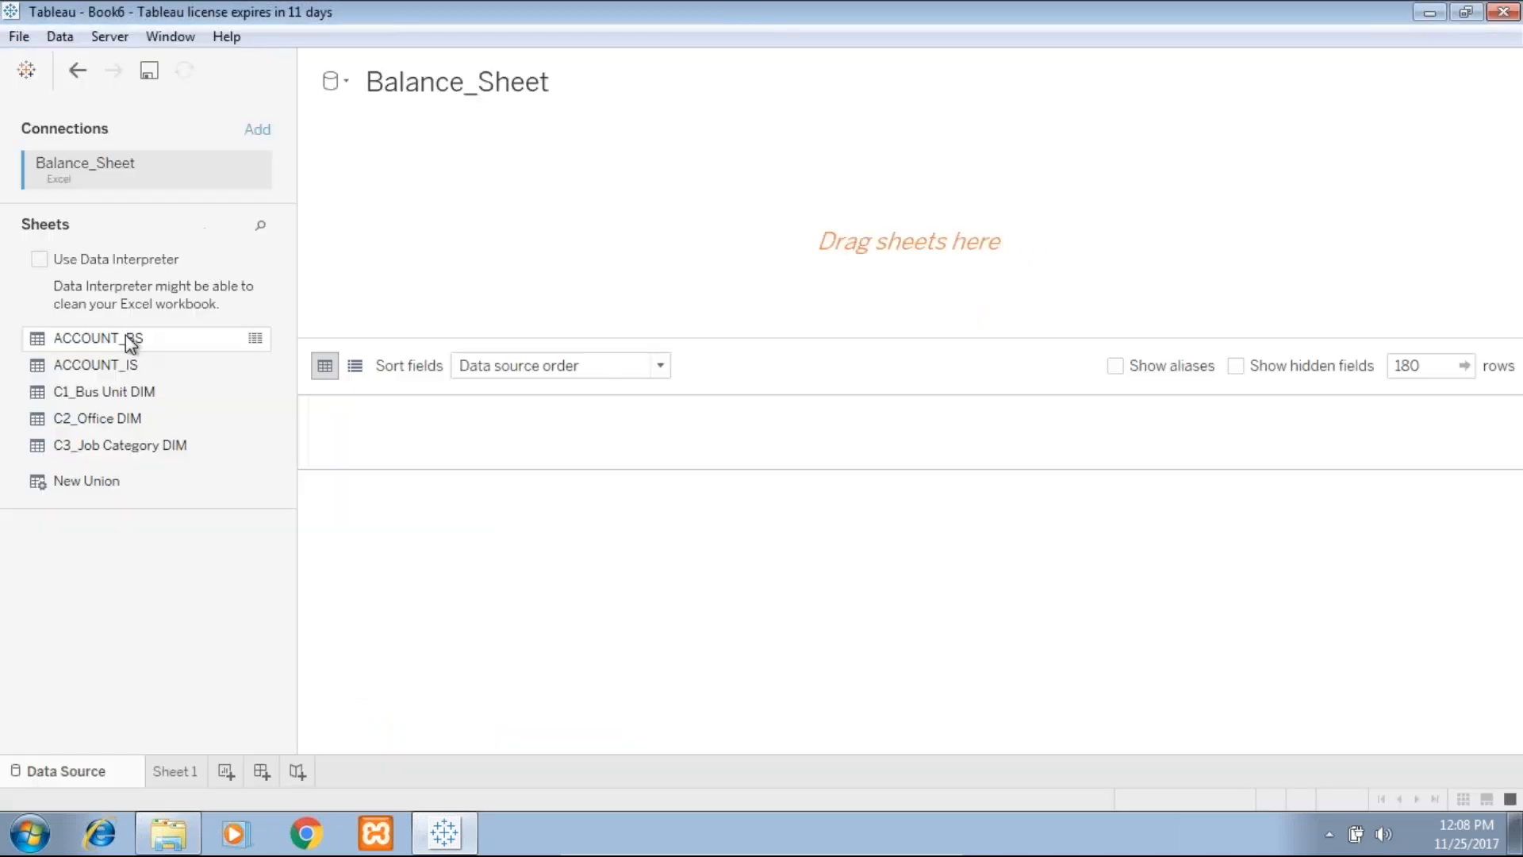
Add the ACCOUNT_BS sheet to the data source and review its previewed columns through Qtr4 Fact.
left_click_drag(125, 336, 420, 242)
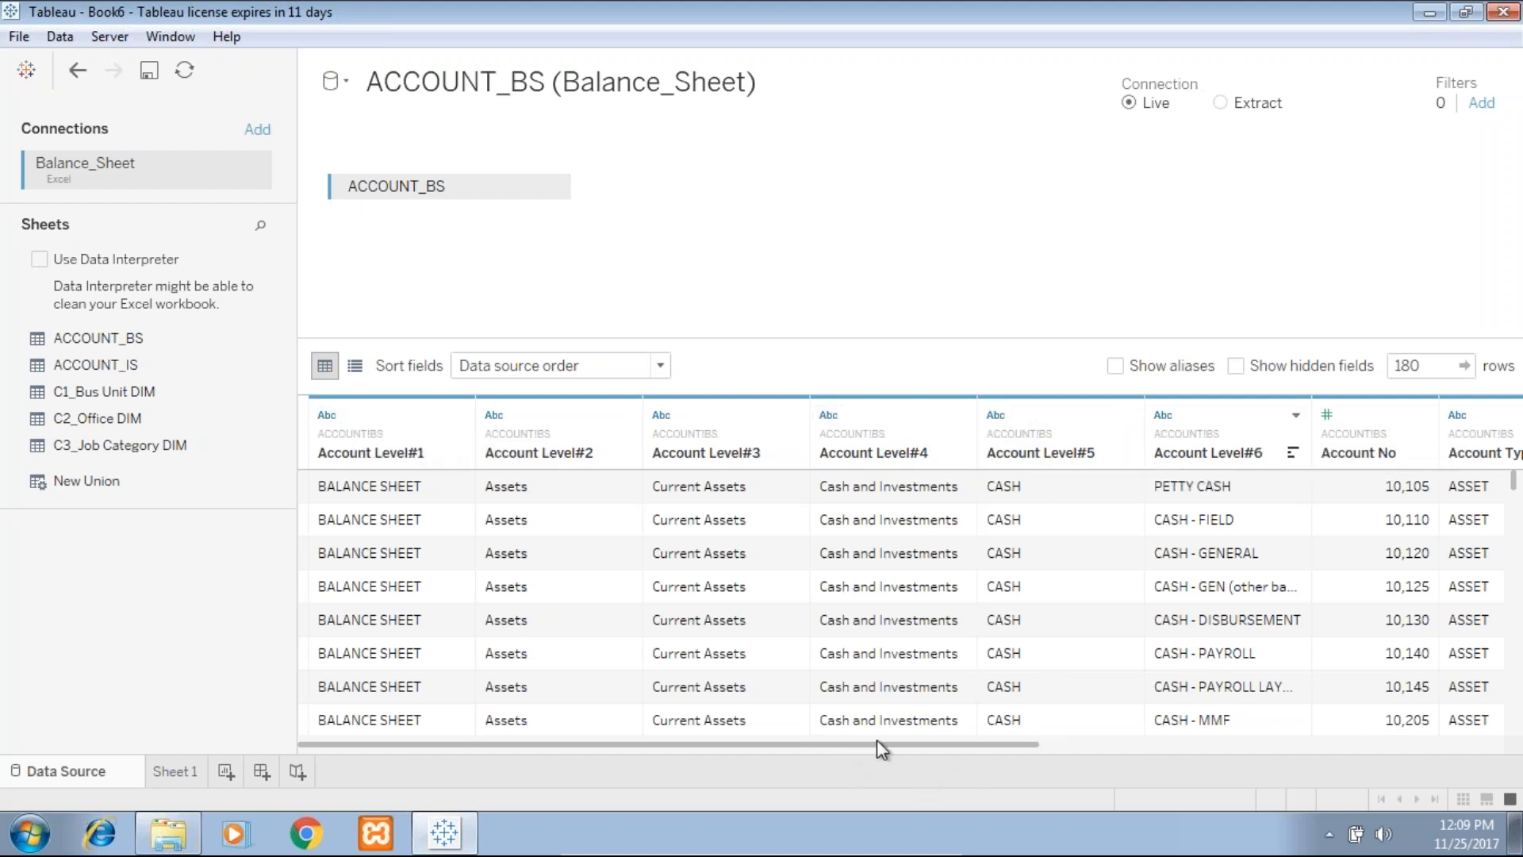
left_click_drag(878, 740, 1116, 739)
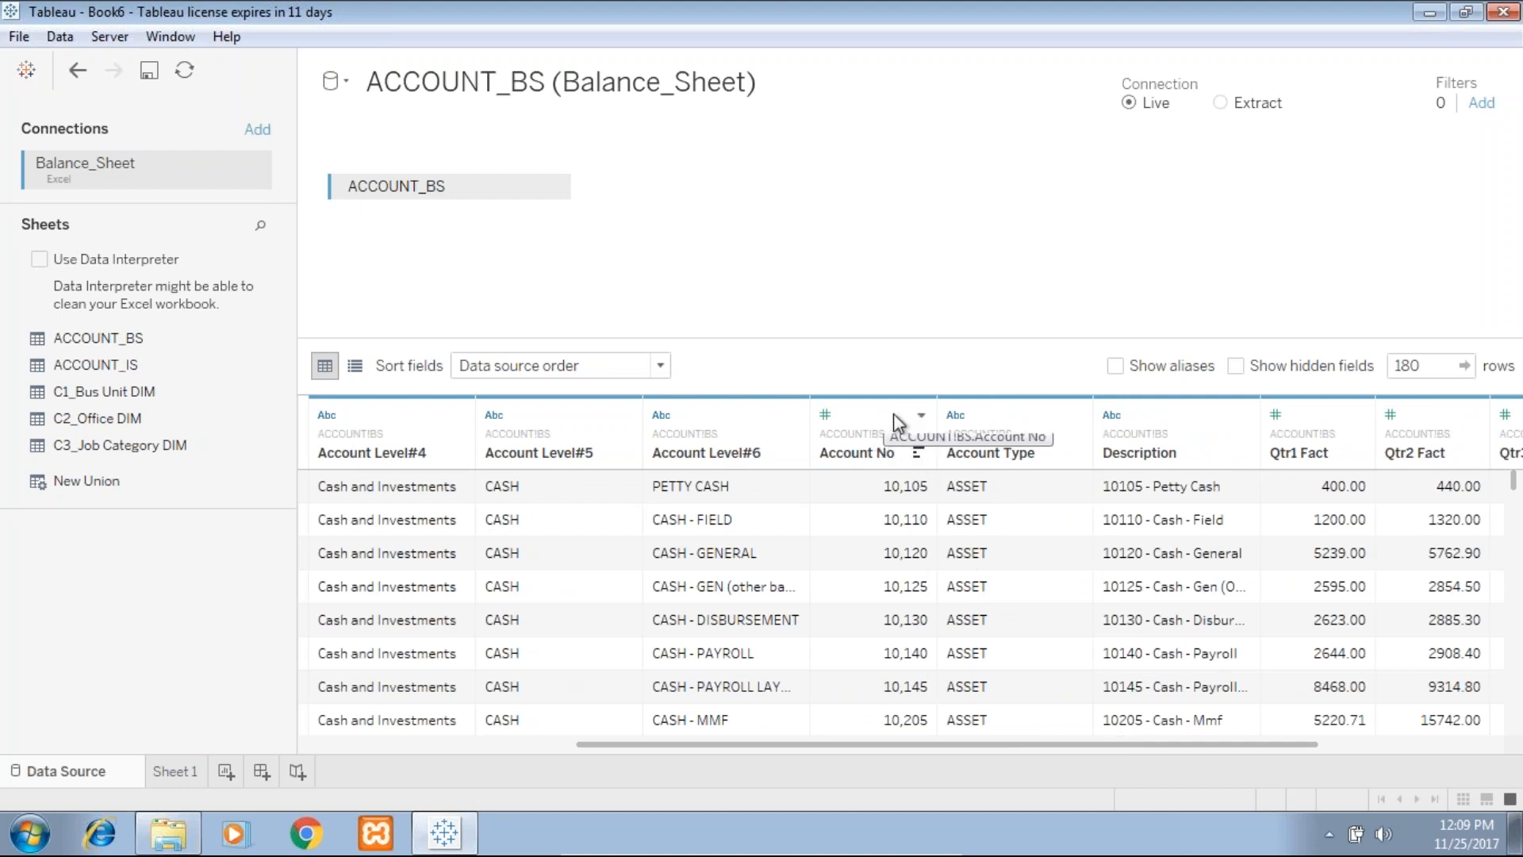
left_click(920, 415)
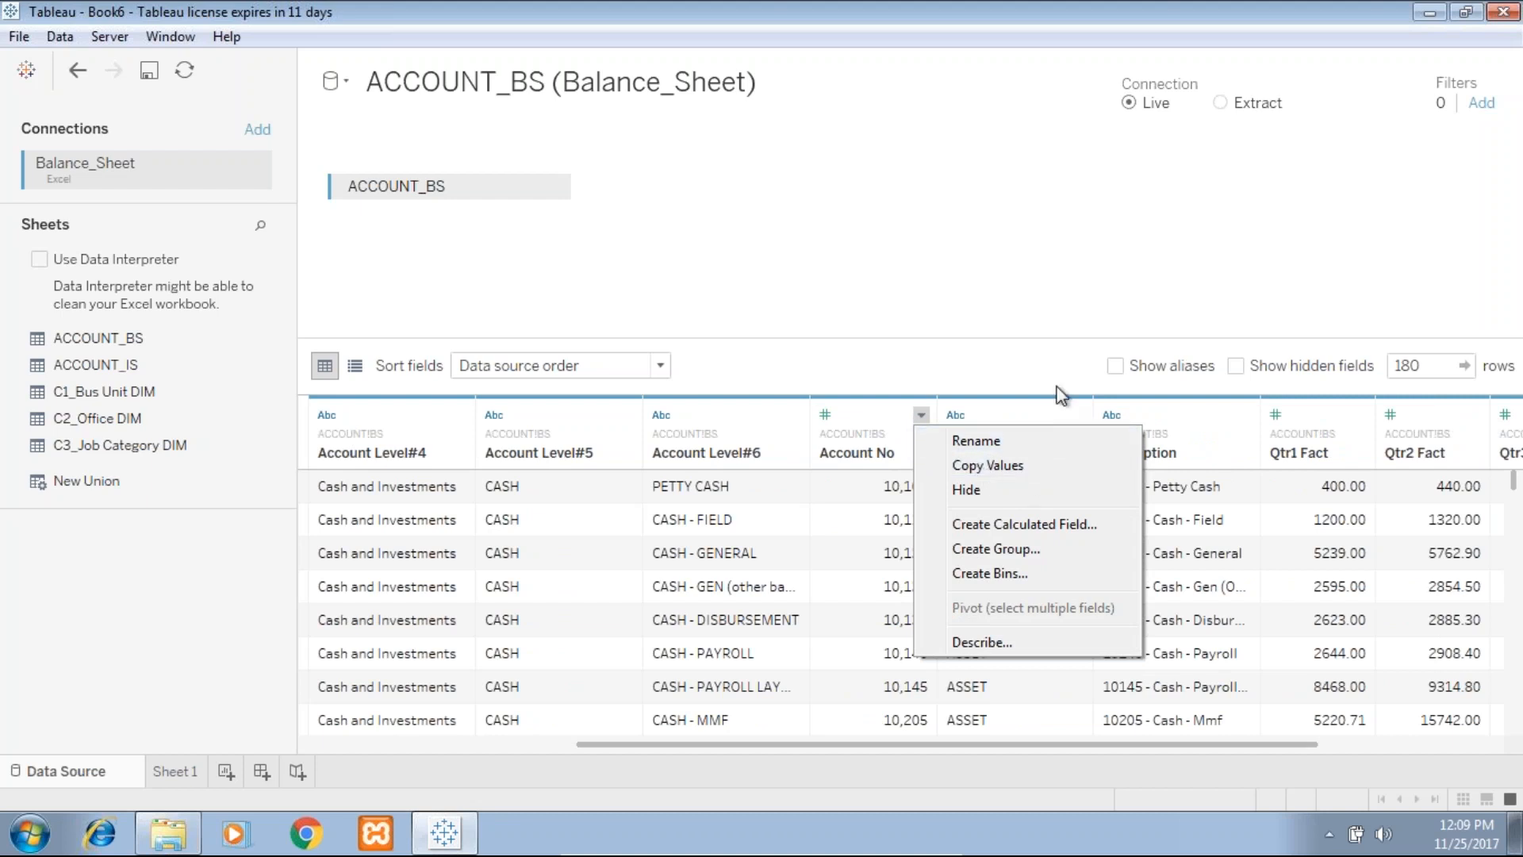
left_click(1044, 337)
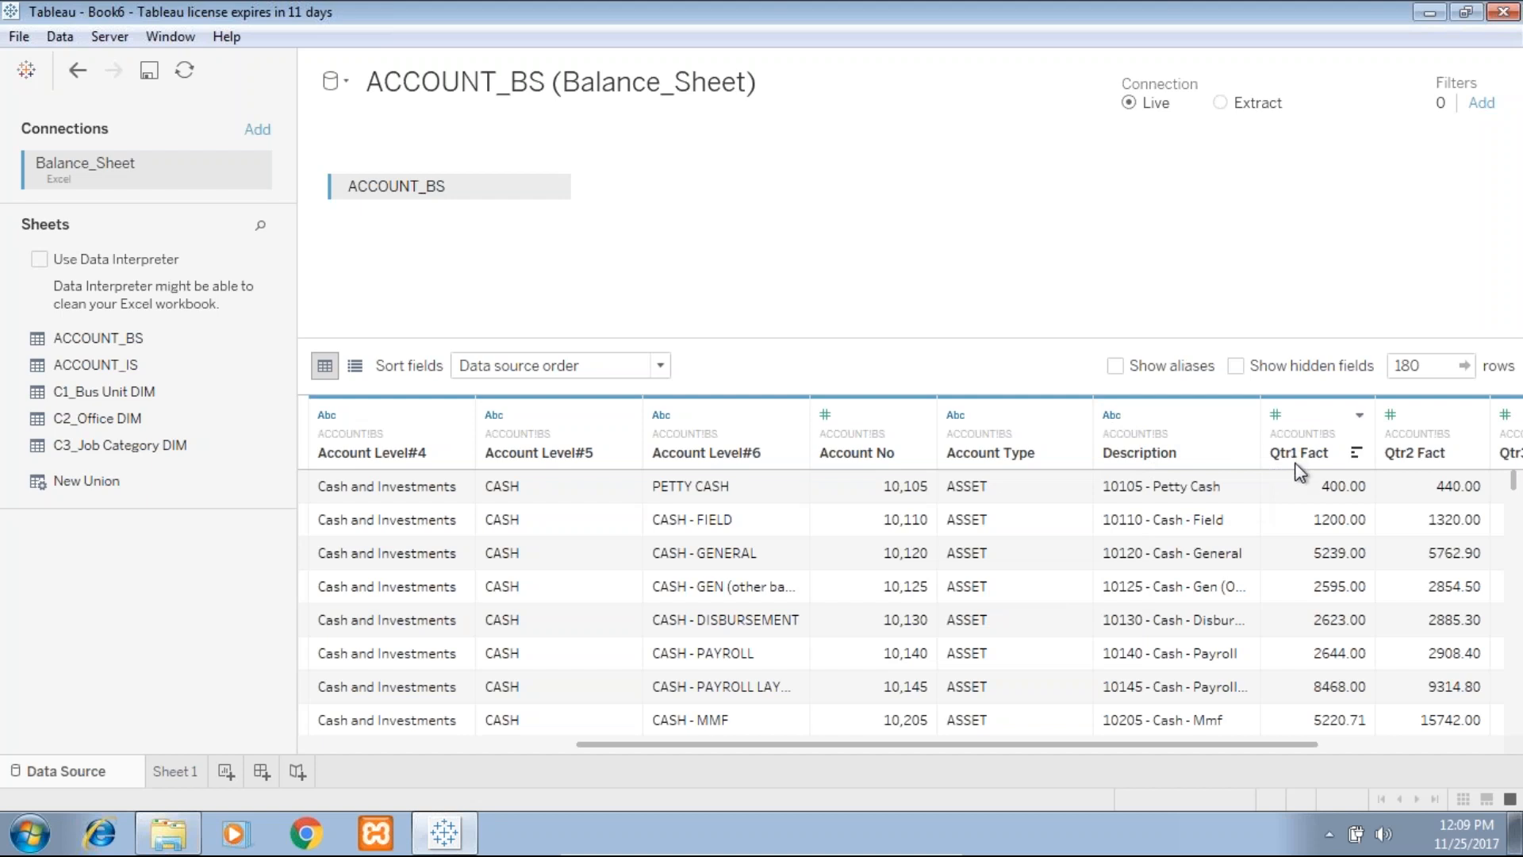
left_click_drag(1206, 750, 1334, 742)
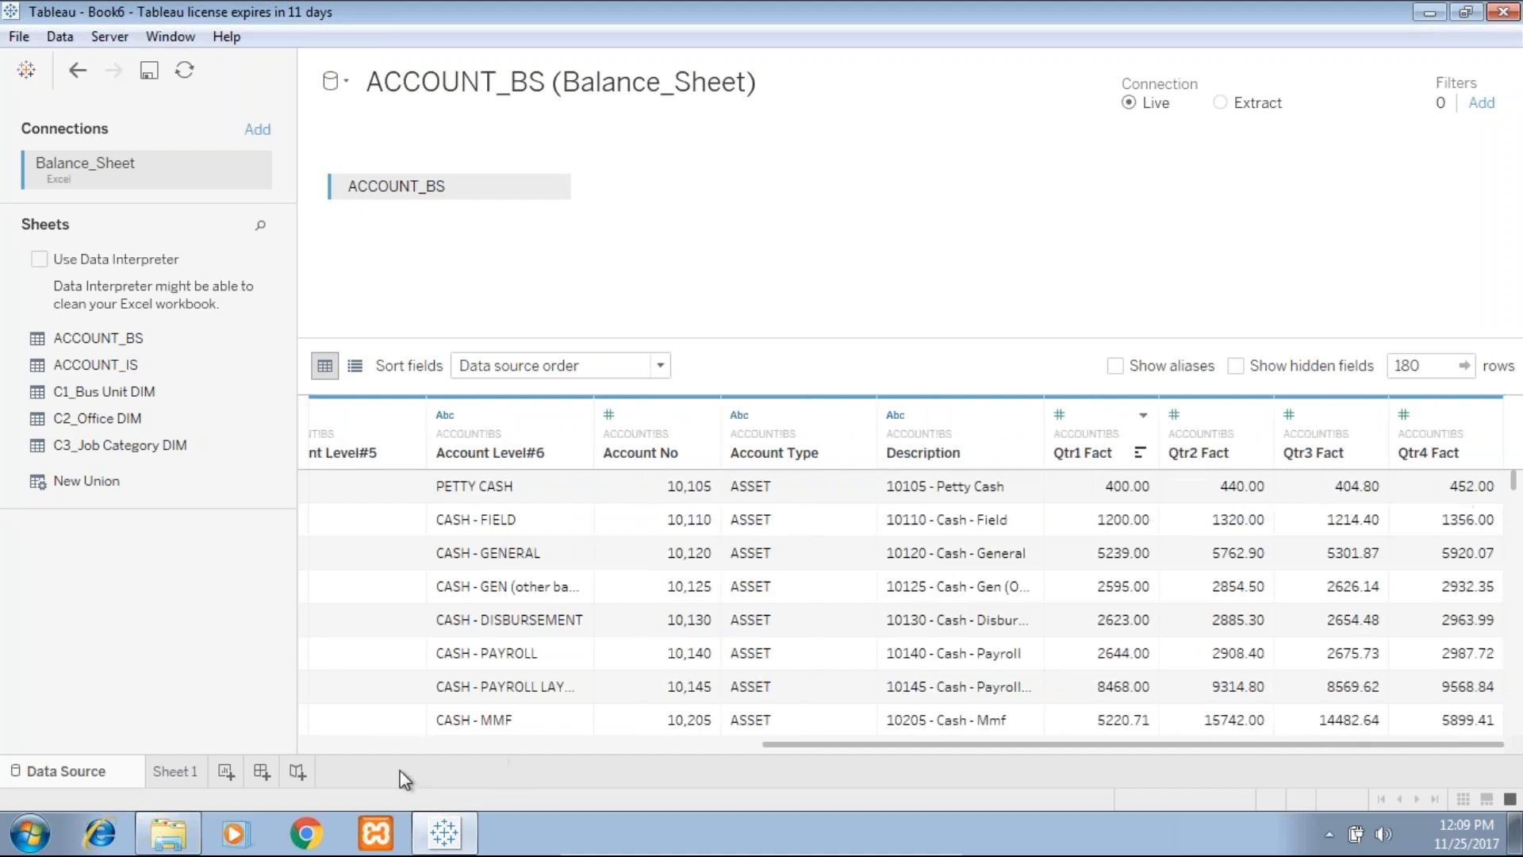
In Sheet 1, convert the Qtr1 Fact, Qtr2 Fact, Qtr3 Fact and Qtr4 Fact dimensions to measures.
left_click(181, 771)
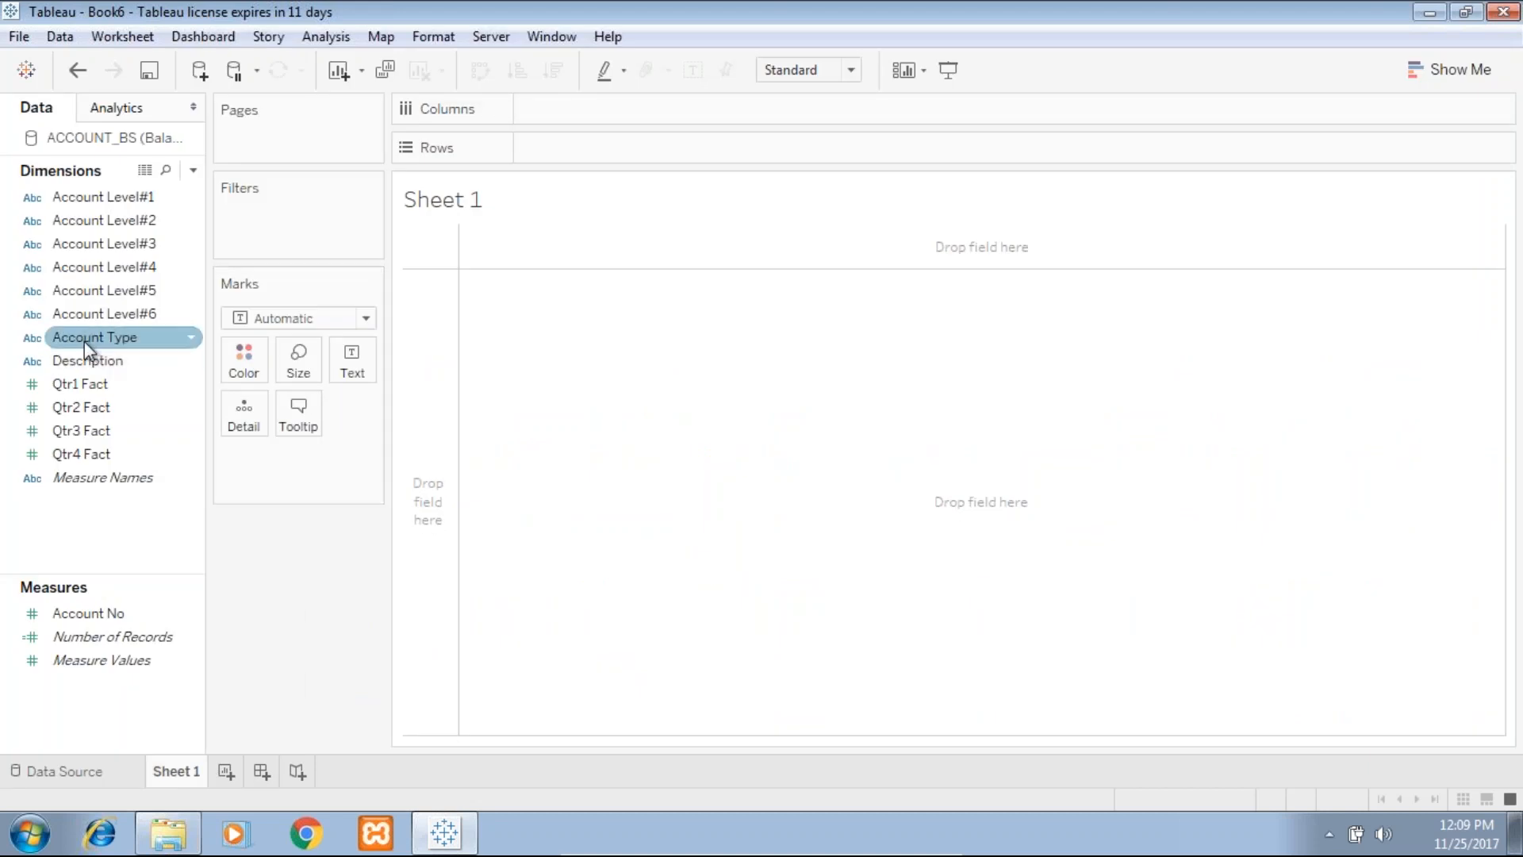
right_click(187, 384)
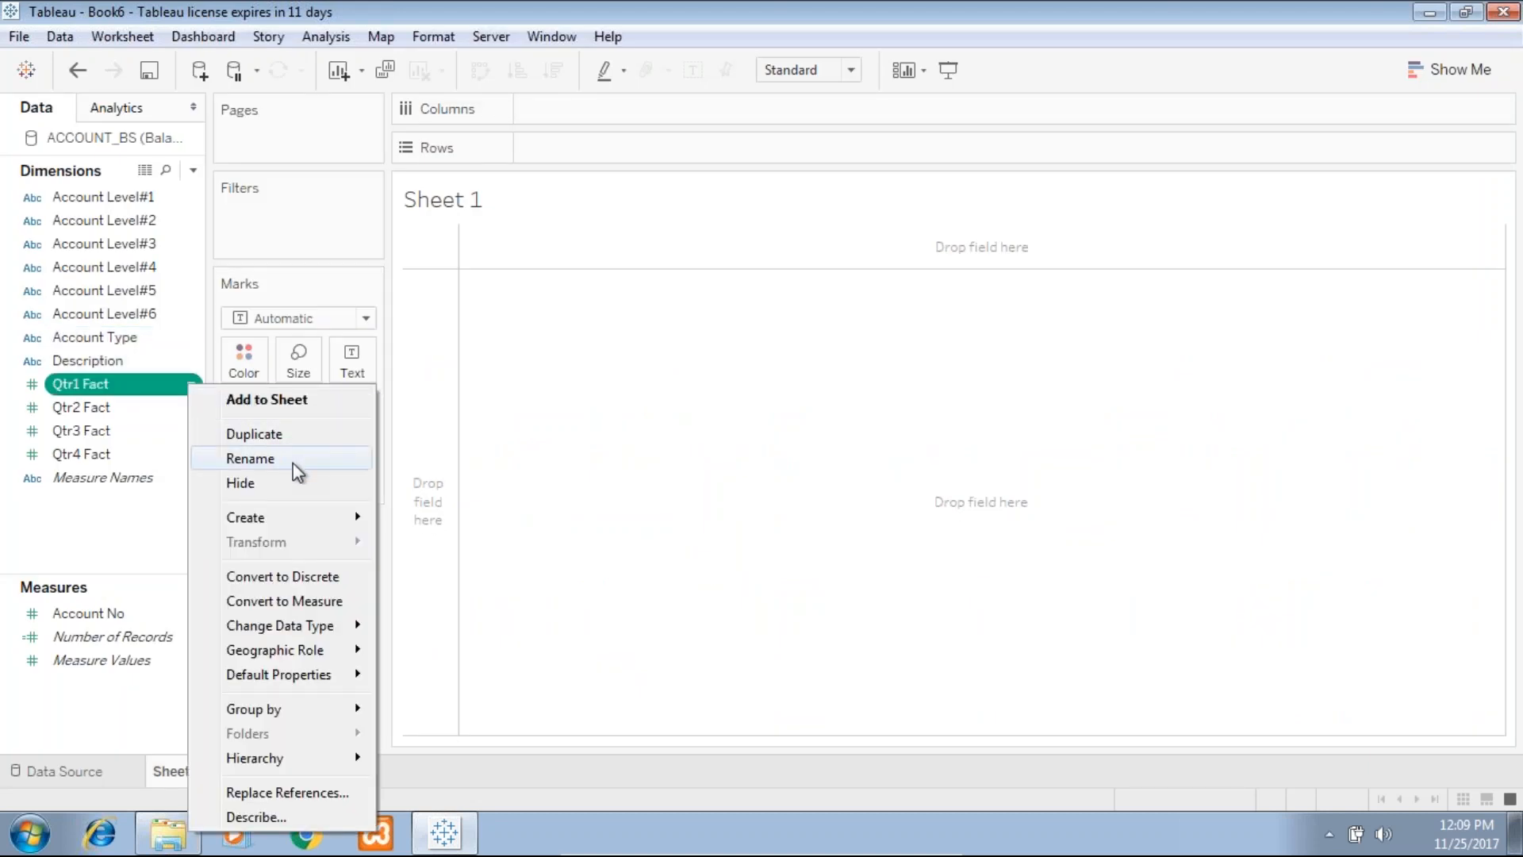
left_click(304, 601)
left_click(183, 384)
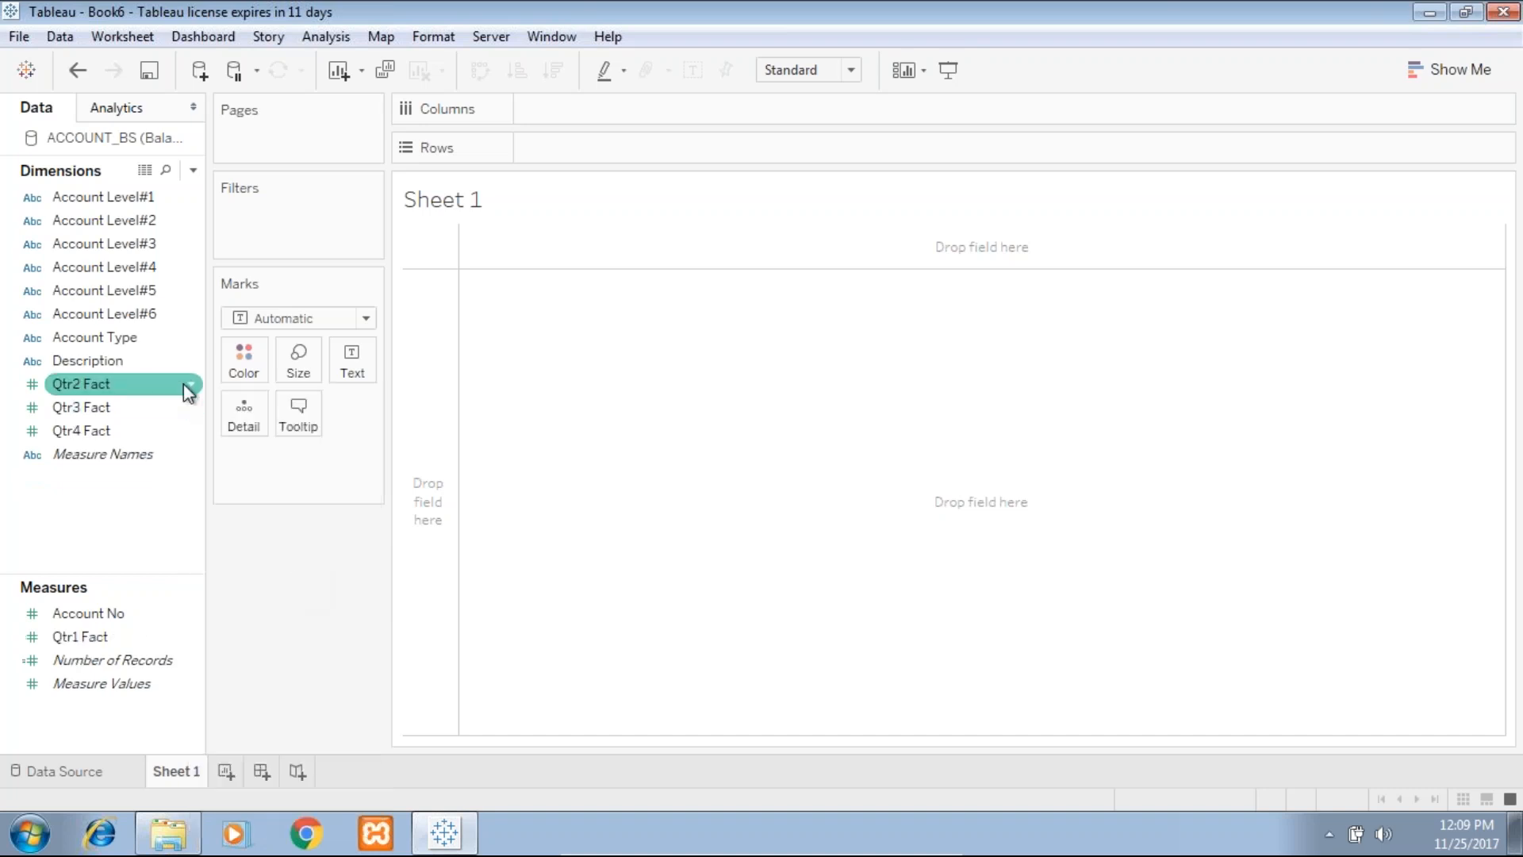
right_click(192, 389)
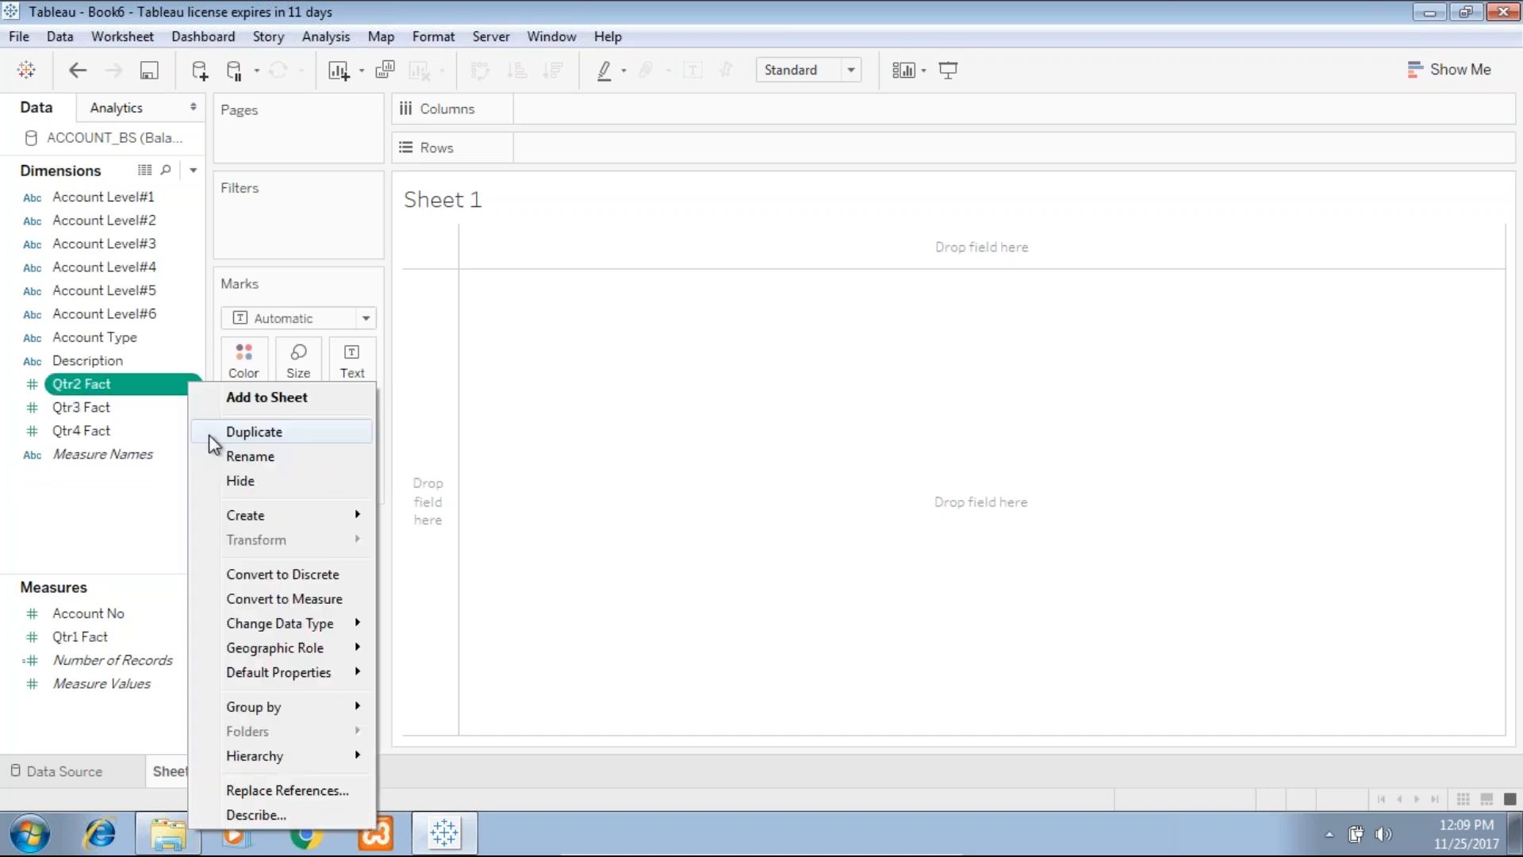
left_click(280, 601)
left_click(178, 381)
right_click(192, 385)
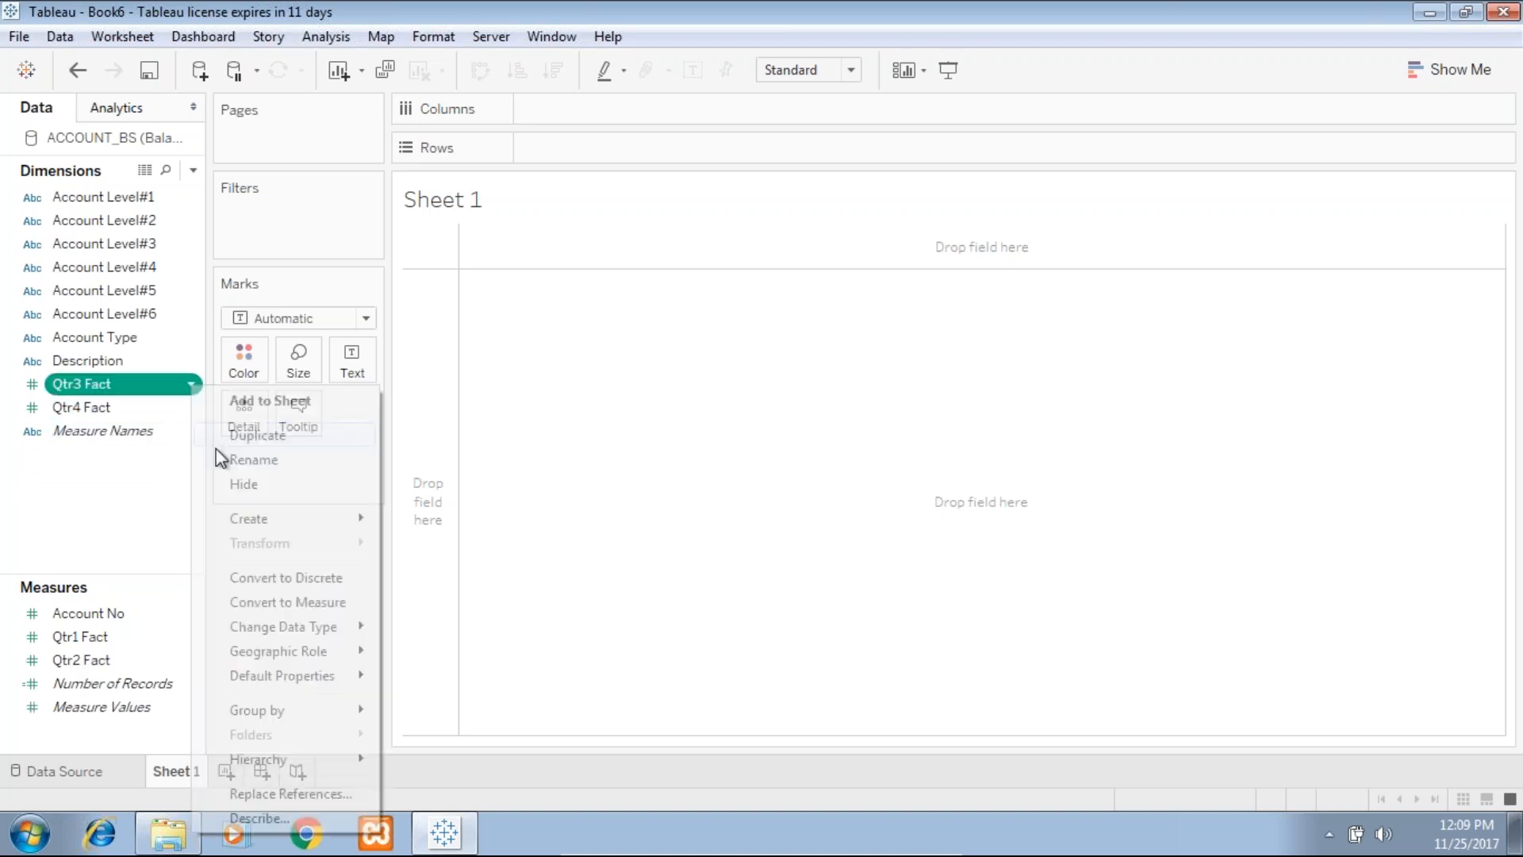
left_click(271, 601)
left_click(162, 381)
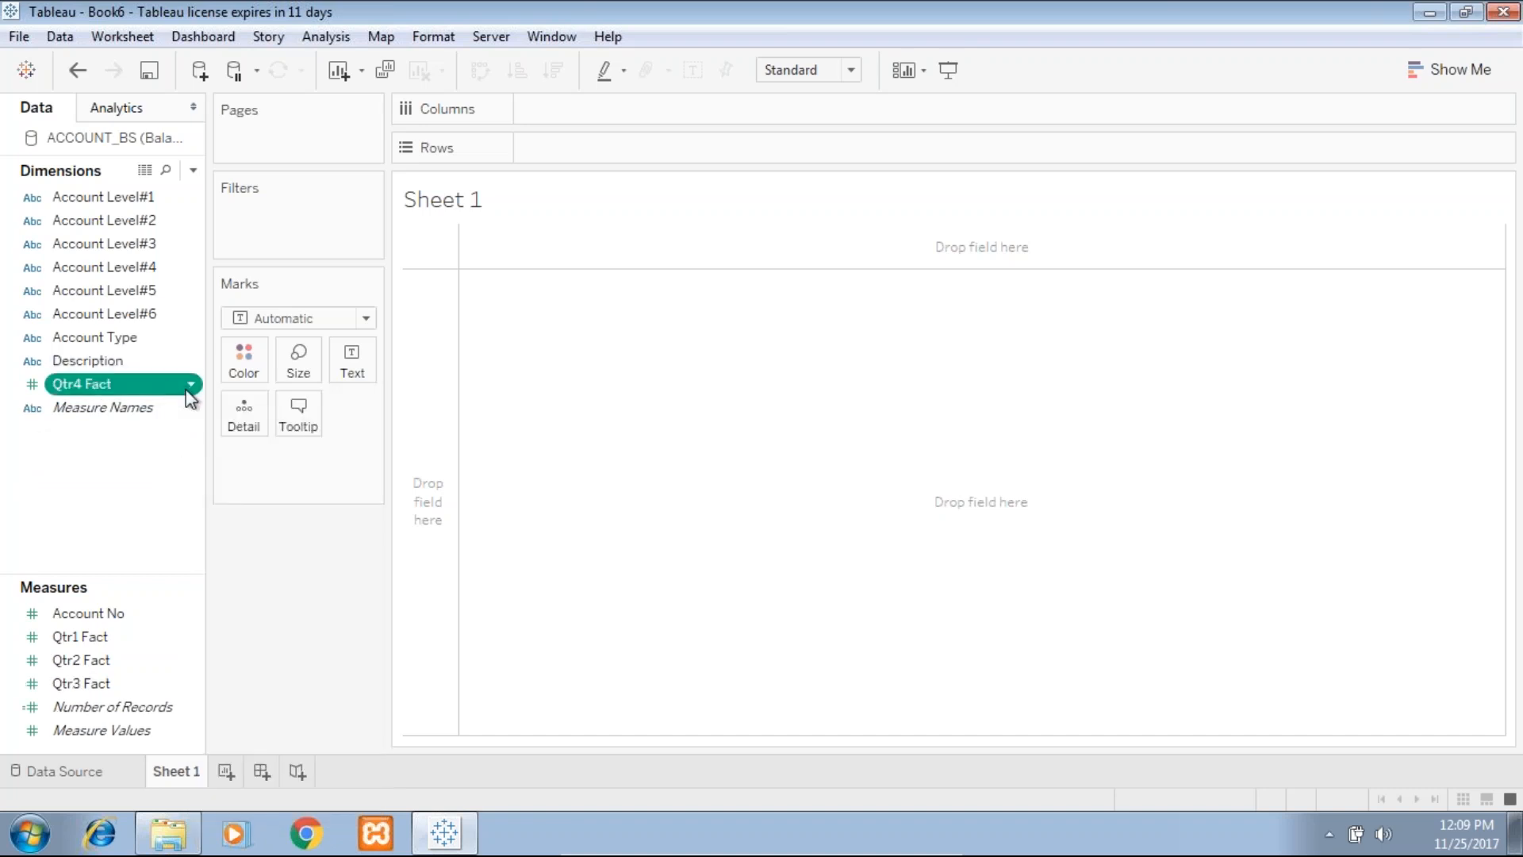
right_click(190, 387)
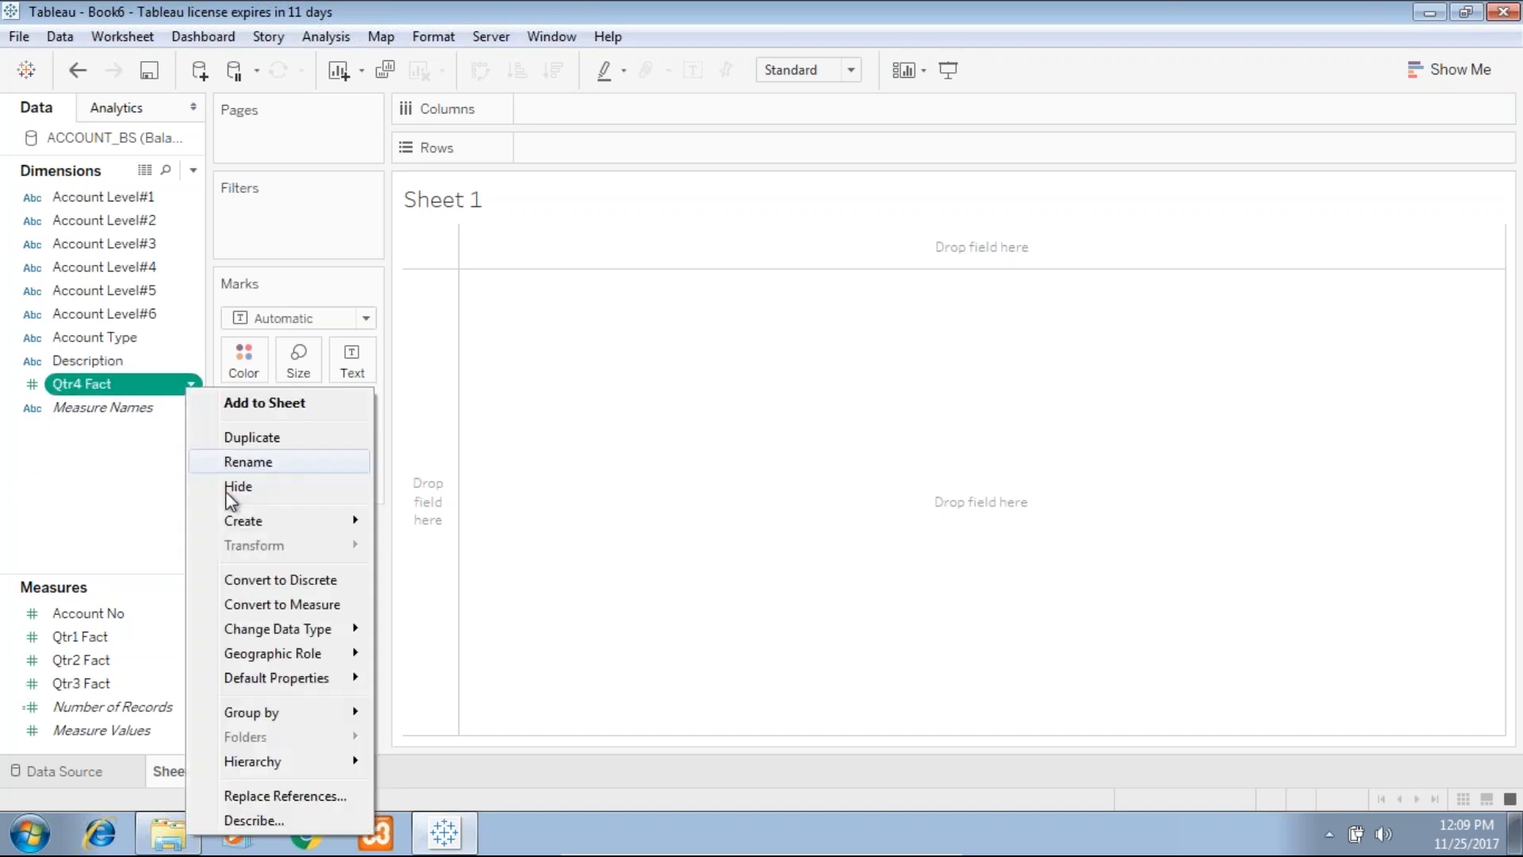
left_click(267, 602)
Convert the Account No measure to a dimension.
left_click(176, 603)
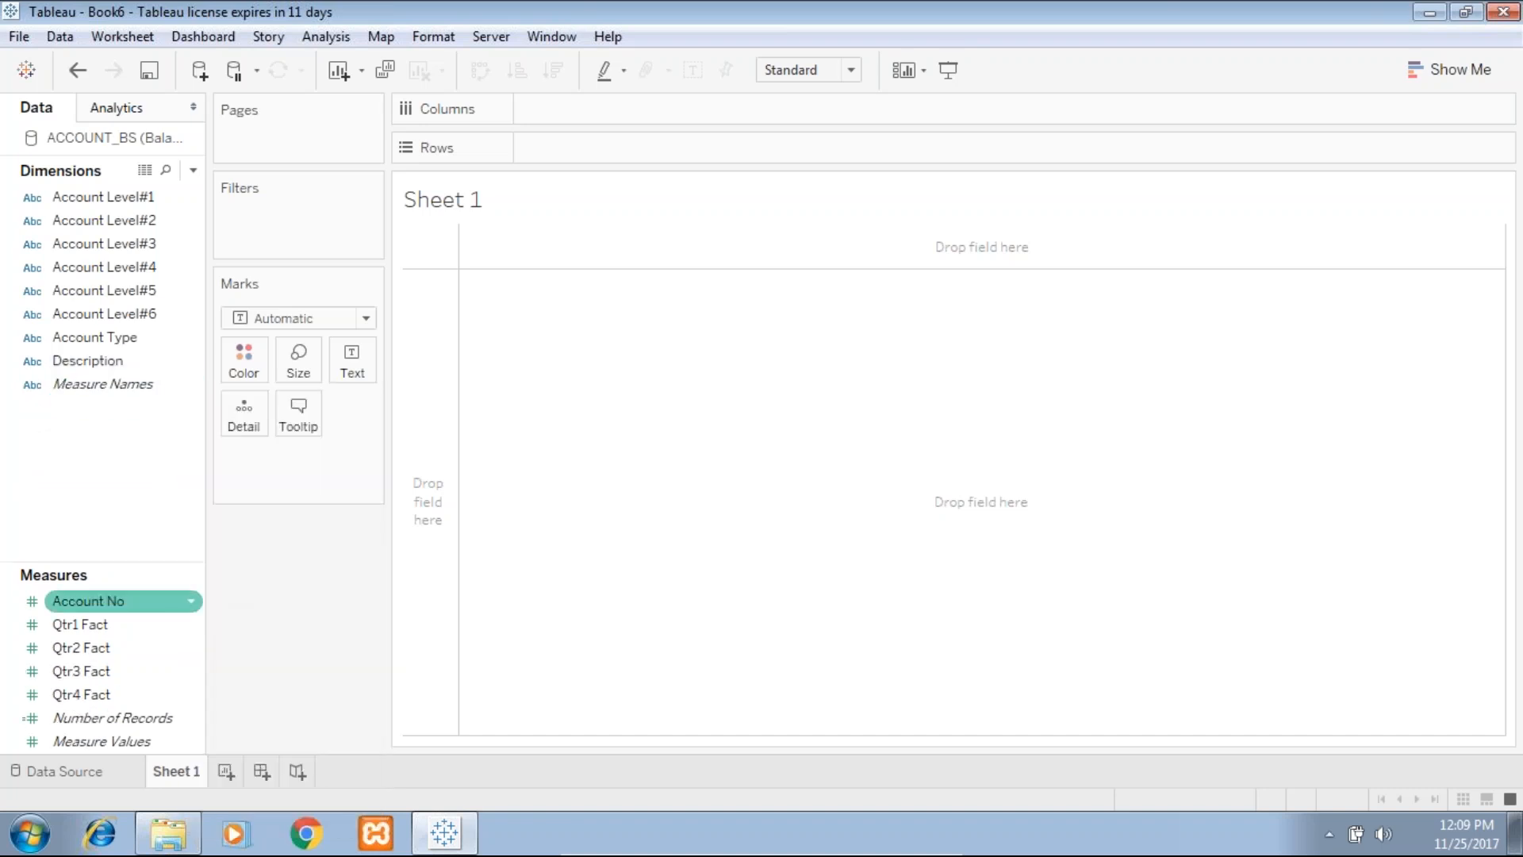
left_click(163, 608)
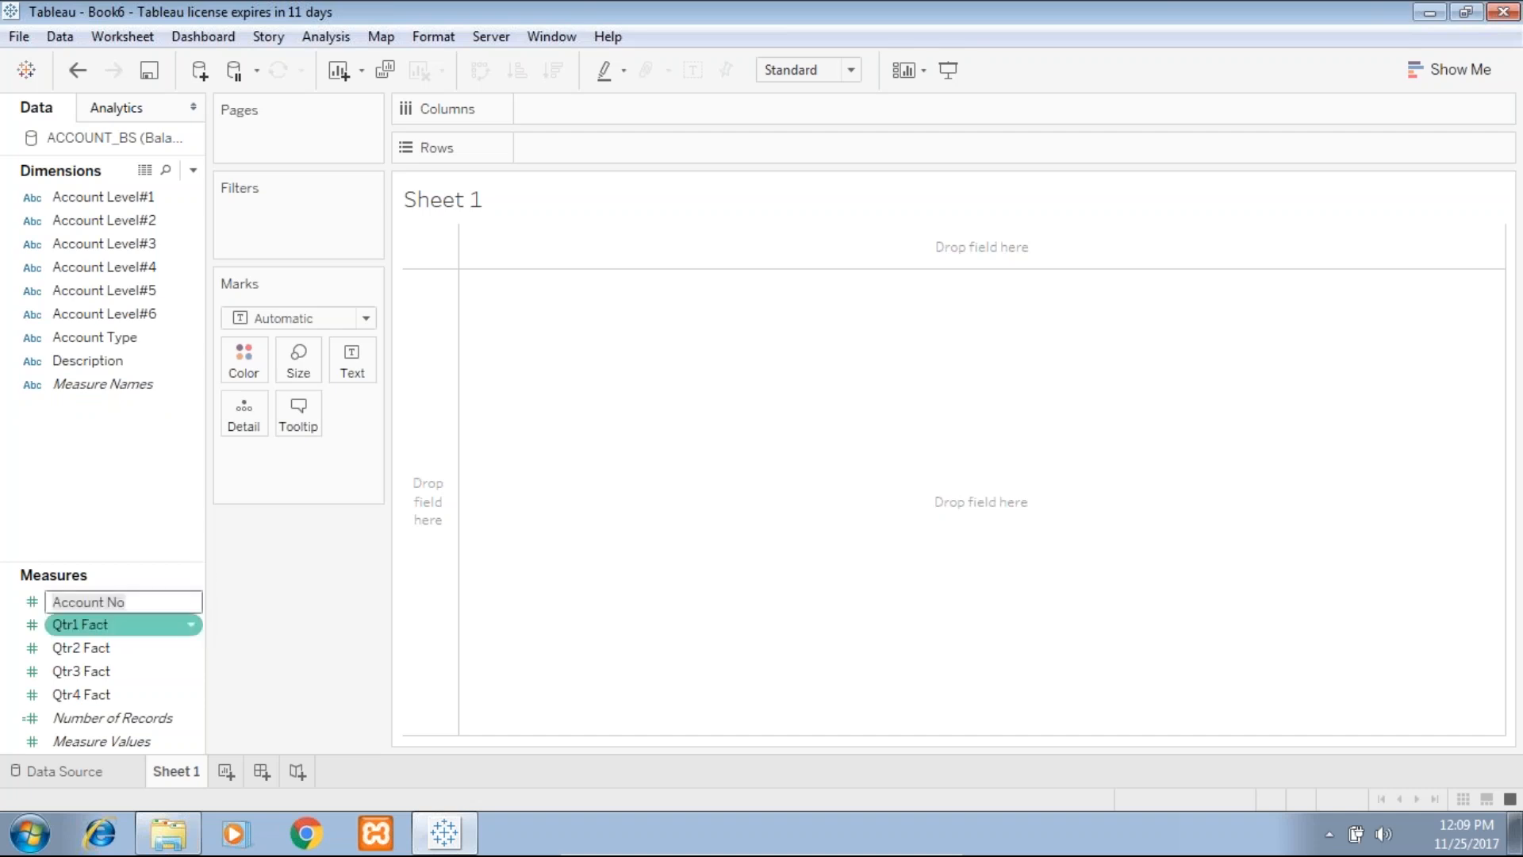
left_click(186, 625)
left_click(188, 602)
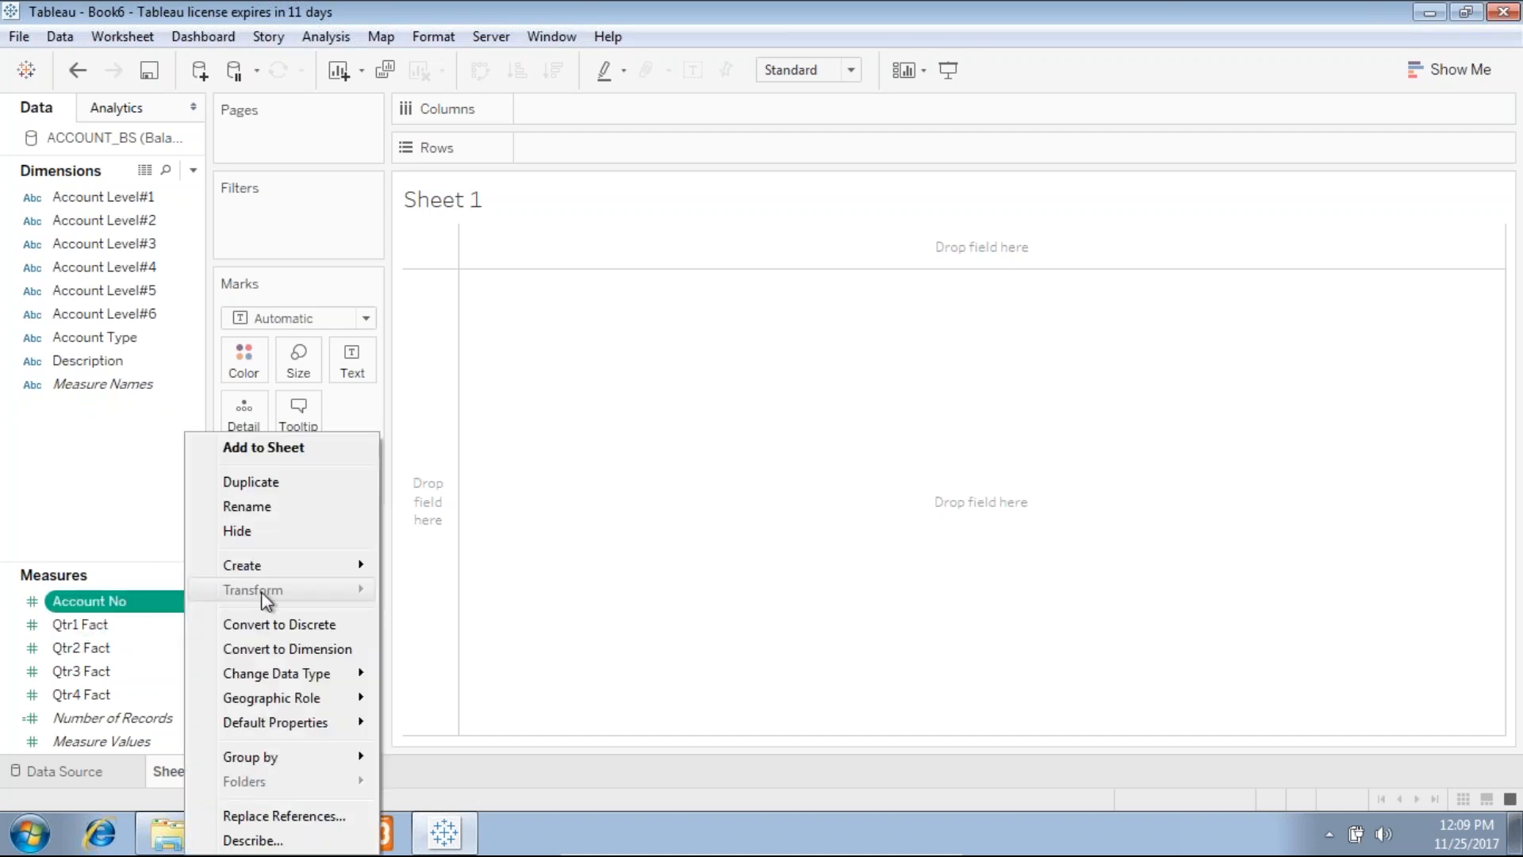
left_click(278, 645)
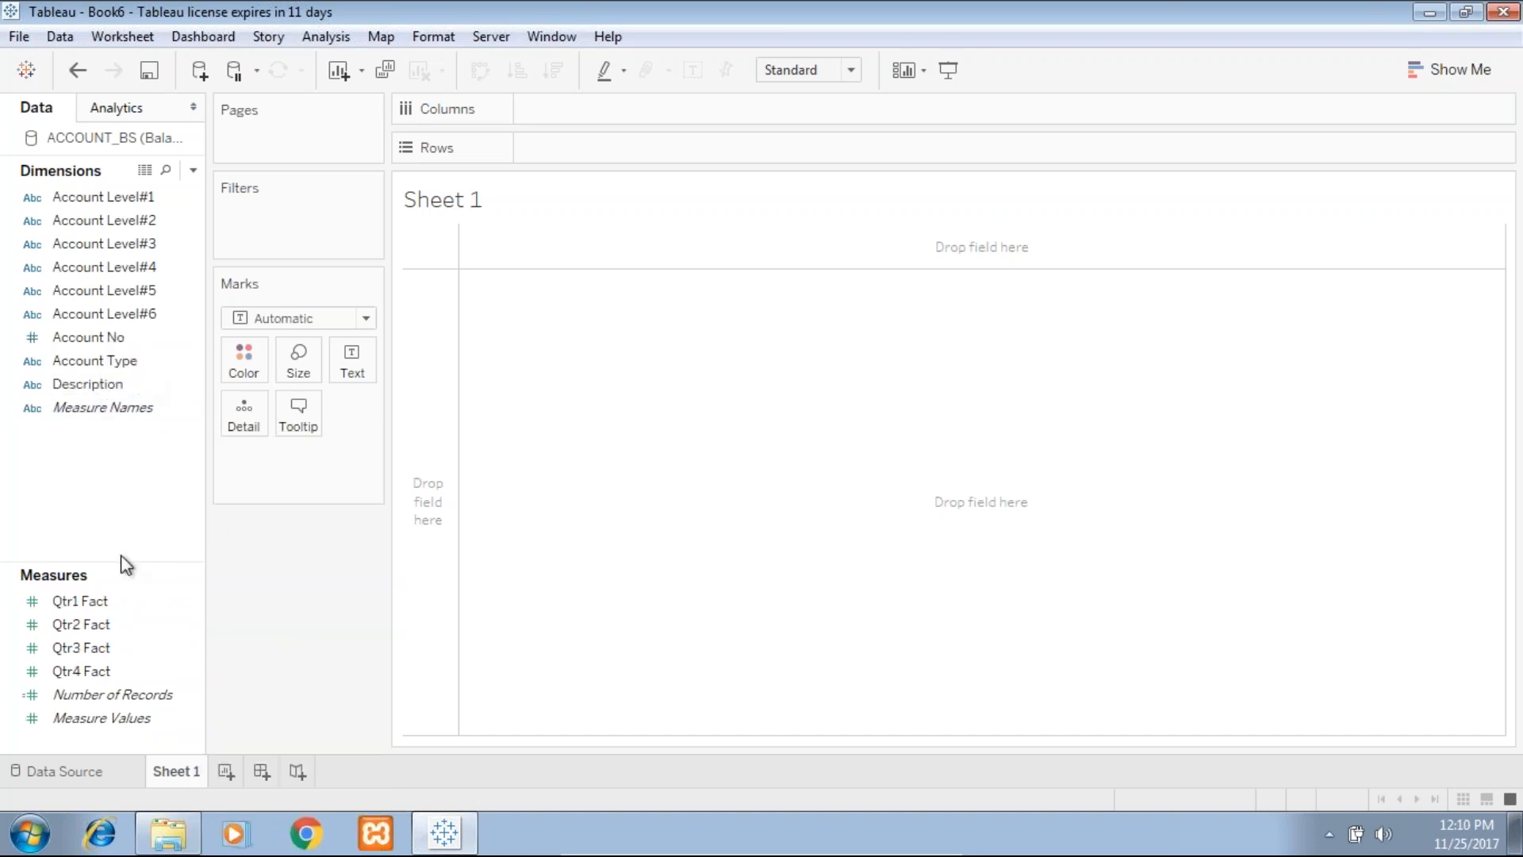
Rename the measures Qtr1 Fact and Qtr2 Fact as Qtr1 and Qtr2.
left_click(192, 600)
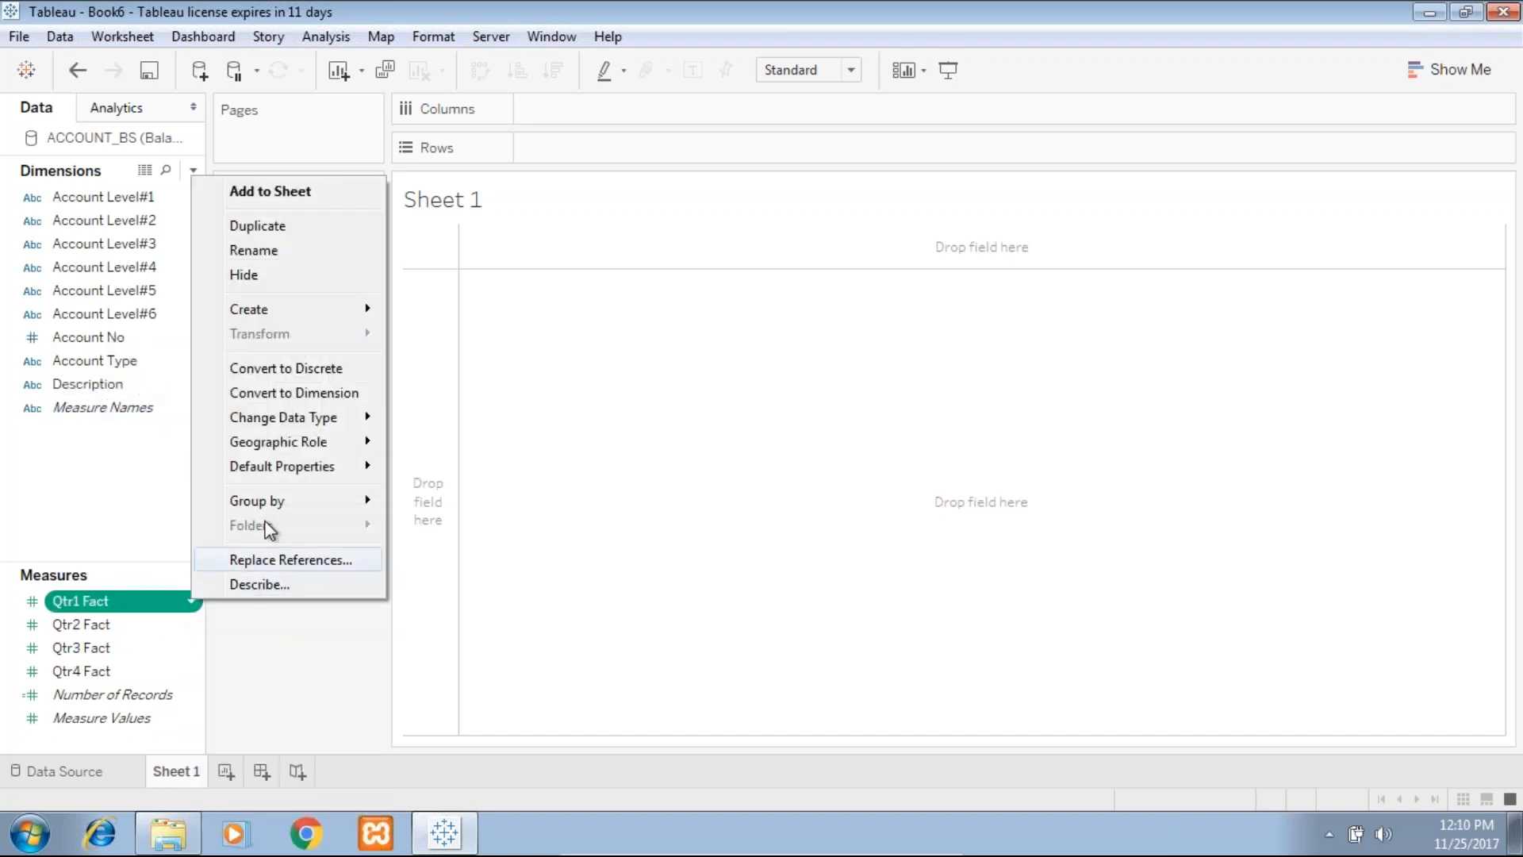
left_click(286, 250)
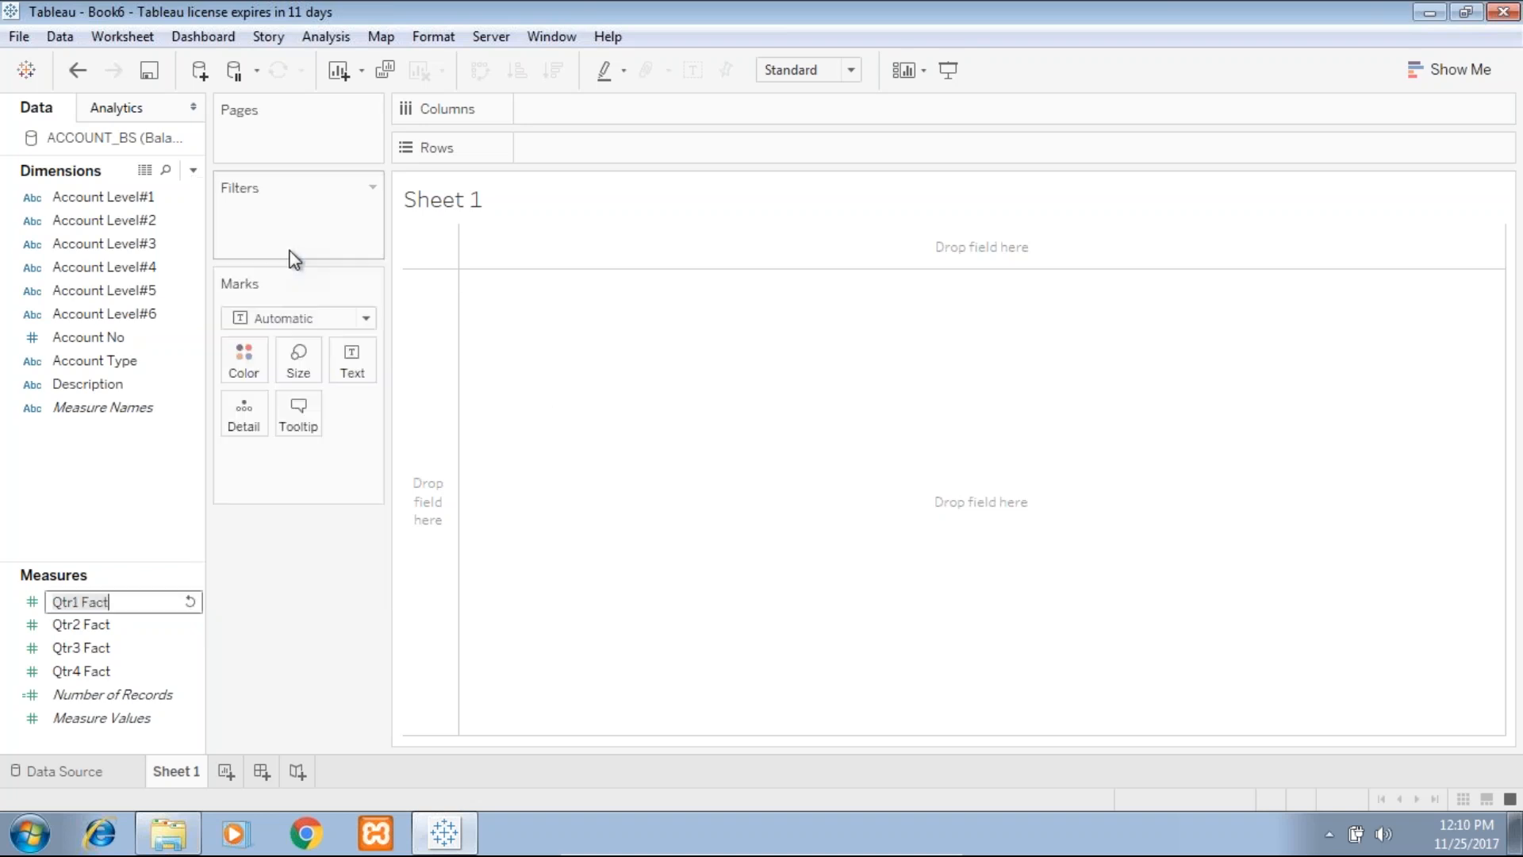
key("BackSpace")
type("Qtr1")
key("Return")
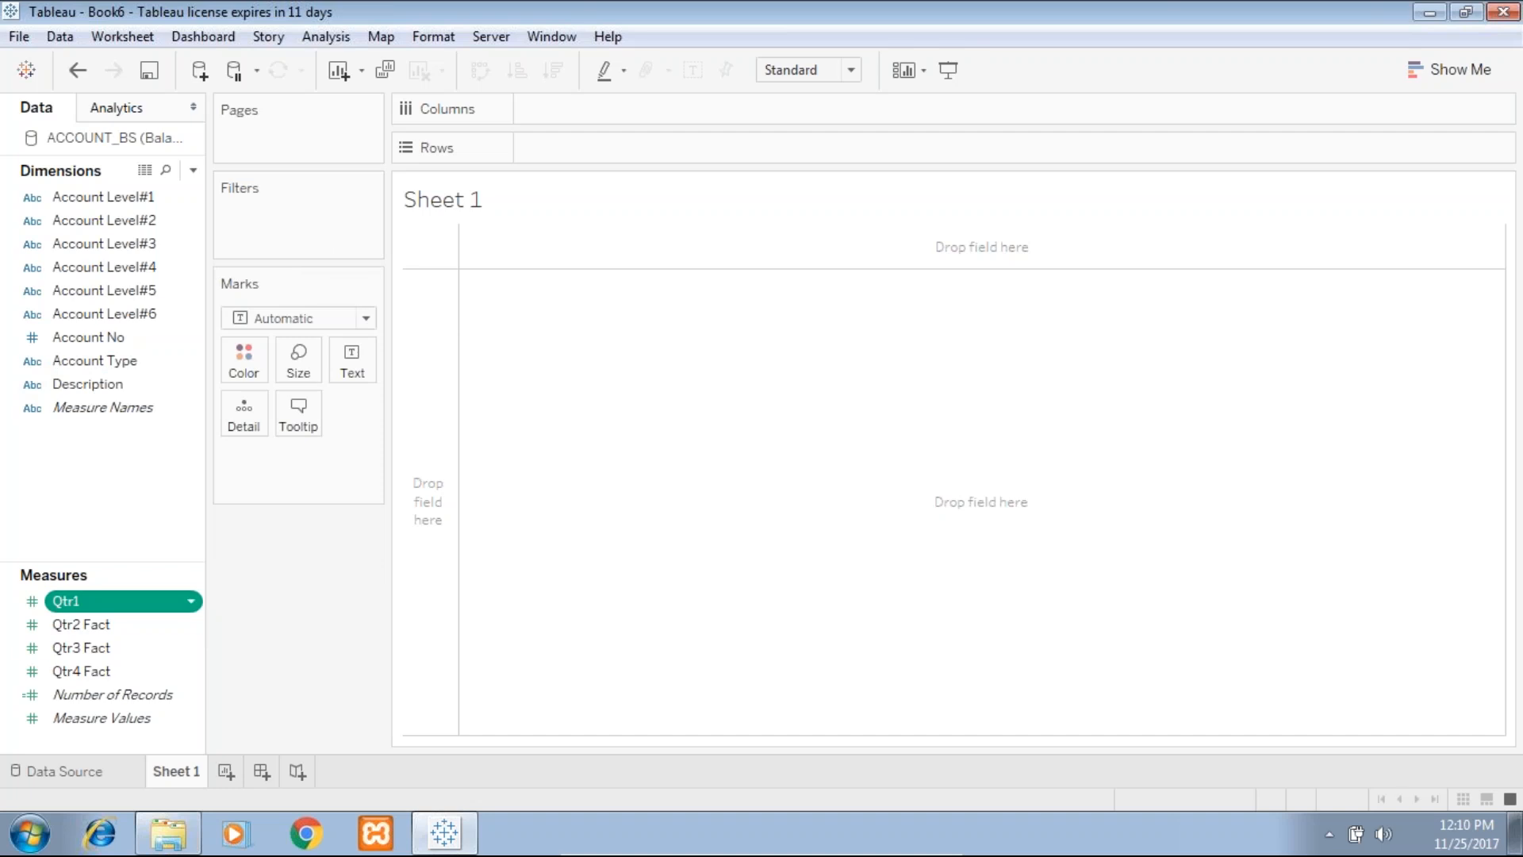
left_click(143, 624)
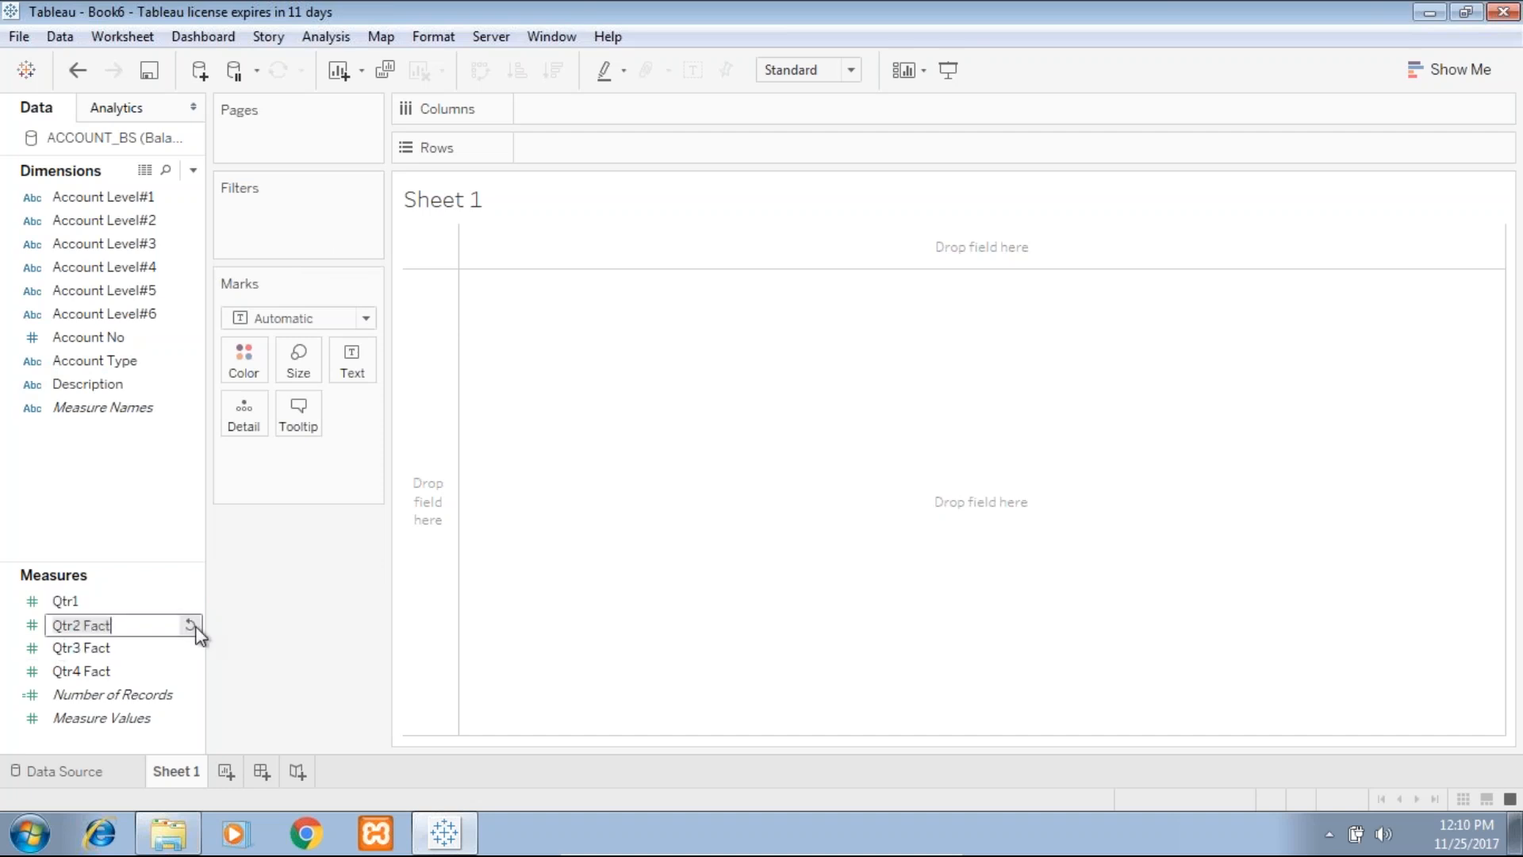
key("BackSpace")
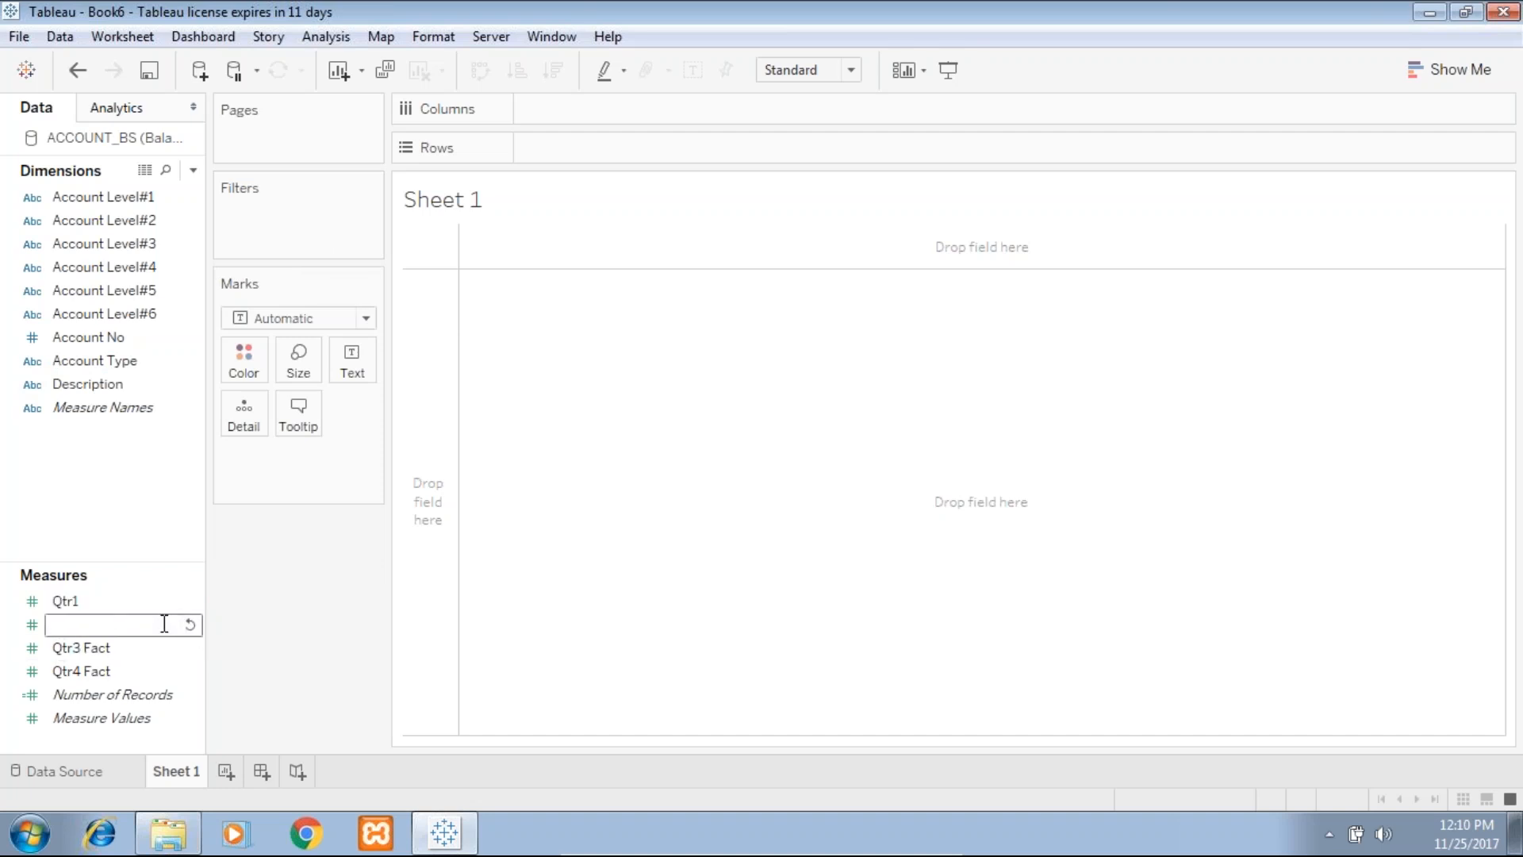
key("Return")
Rename the measures Qtr3 Fact and Qtr4 Fact as Qtr3 and Qtr4.
left_click(118, 649)
left_click(117, 652)
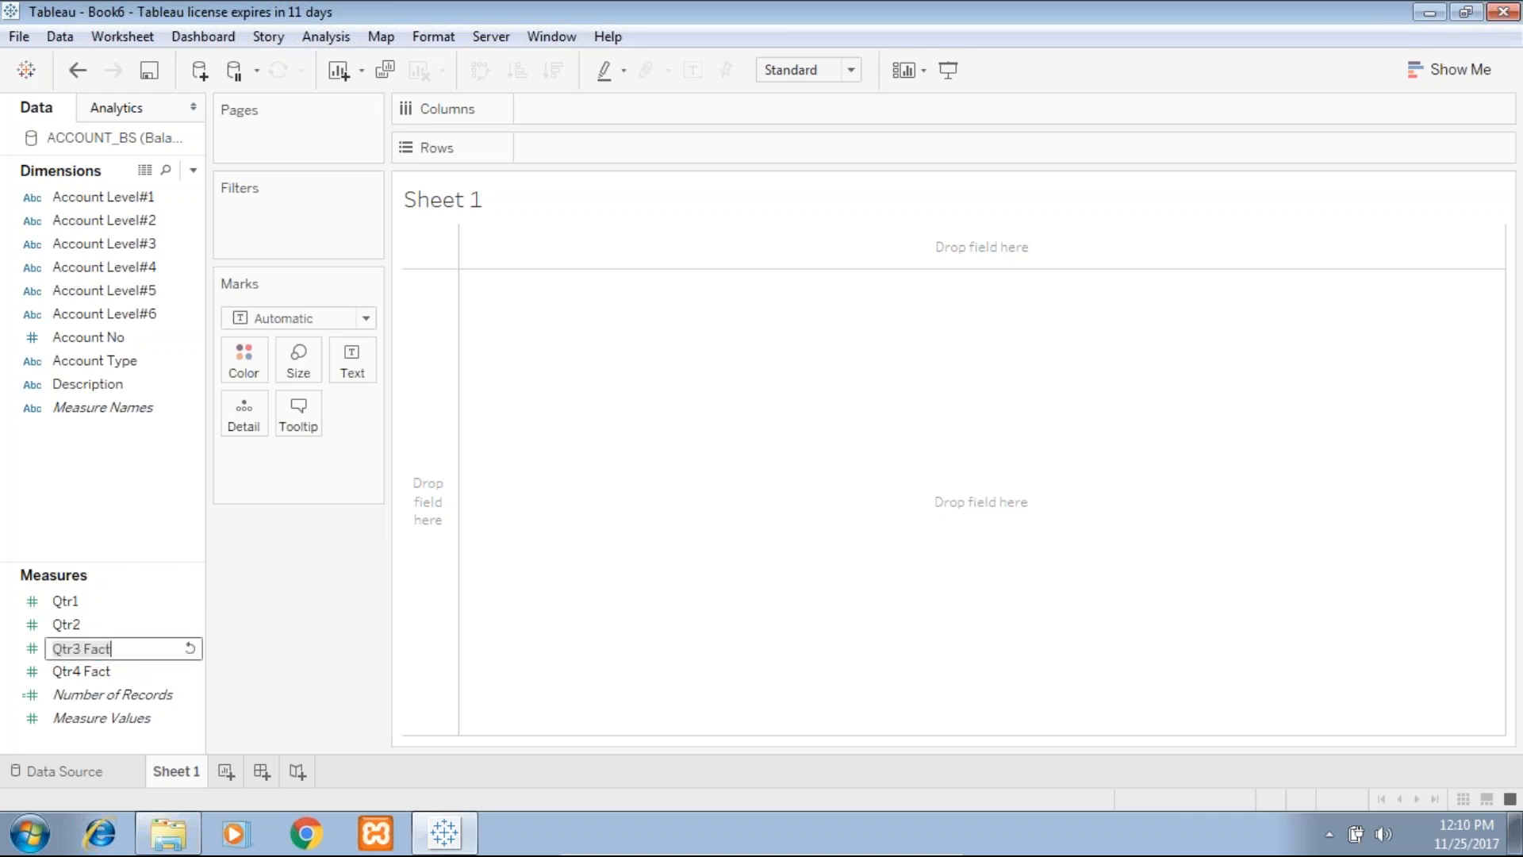
key("BackSpace")
type("Qtr3")
key("Return")
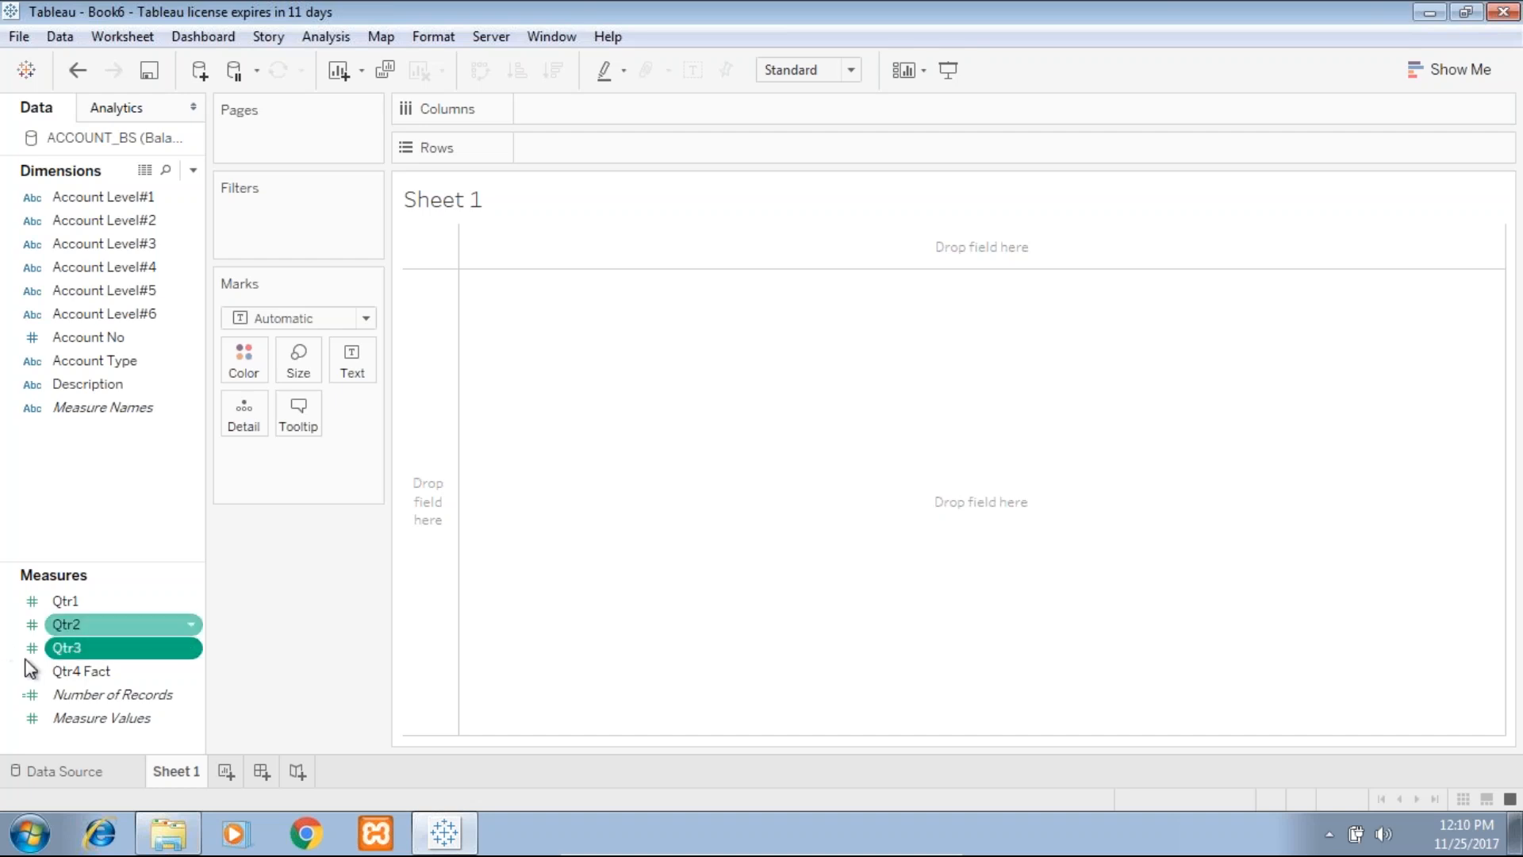
left_click(99, 672)
left_click(118, 674)
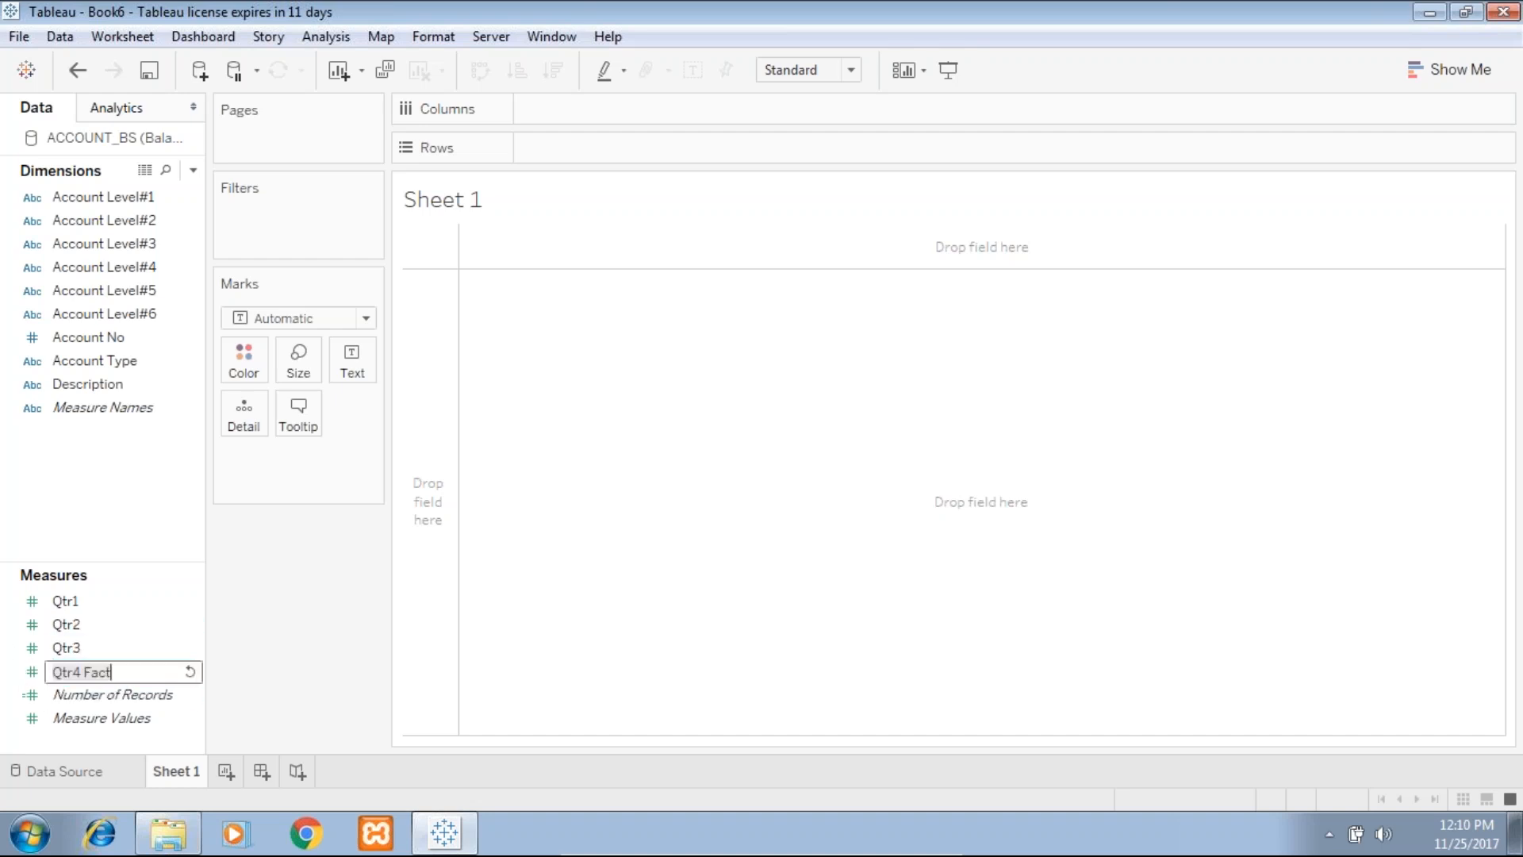
key("BackSpace")
type("Qtr4")
key("Return")
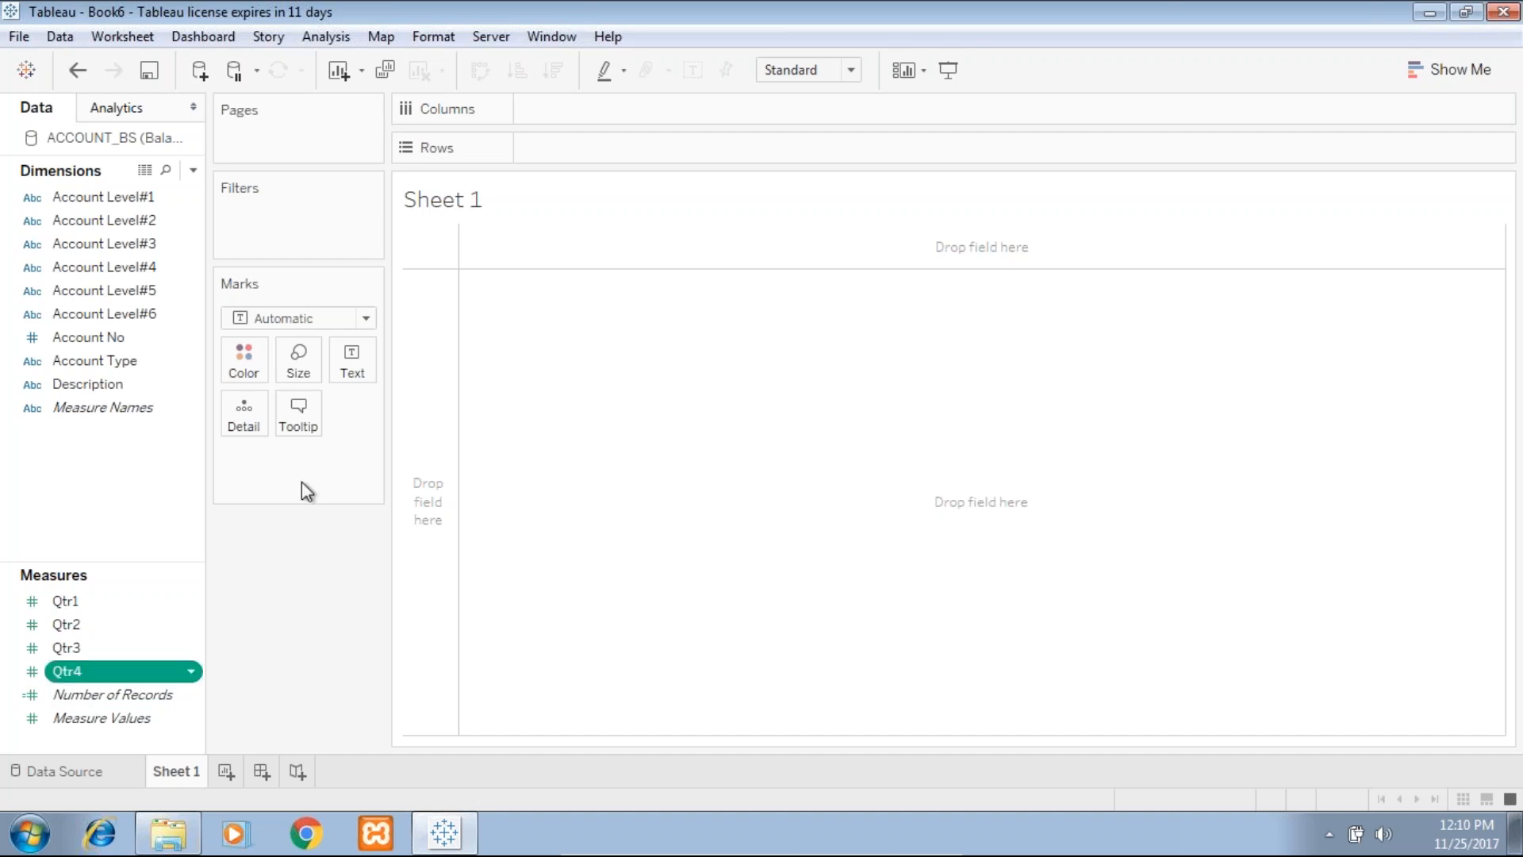
Combine Account Level#1 and Account Level#2 into a hierarchy named Balance Sheet Hierarchy.
left_click(117, 200)
left_click_drag(118, 200, 623, 416)
left_click_drag(631, 151, 589, 403)
left_click_drag(117, 220, 127, 198)
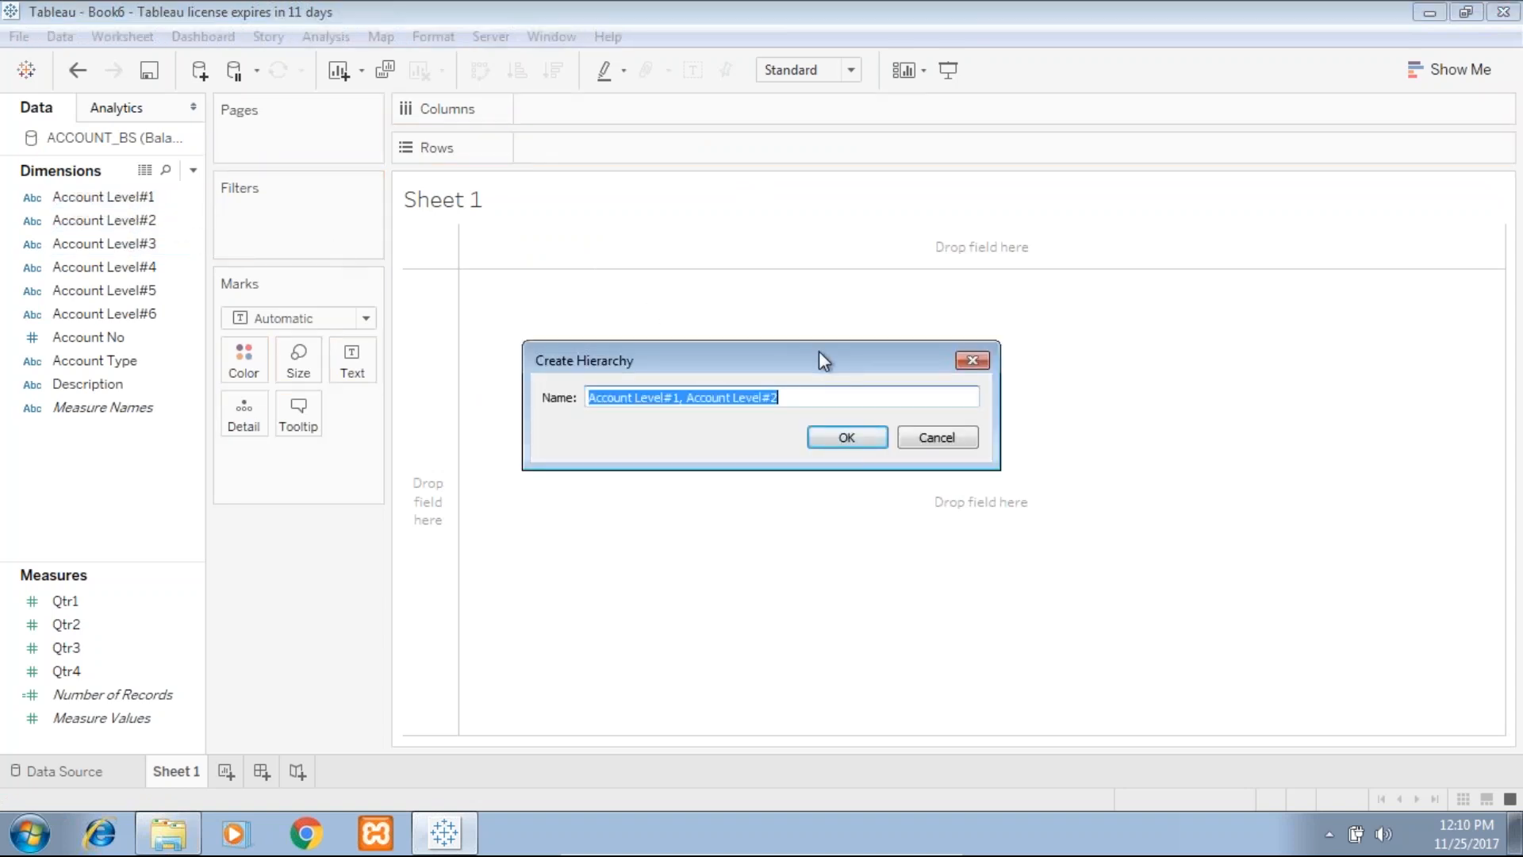
type("Bal")
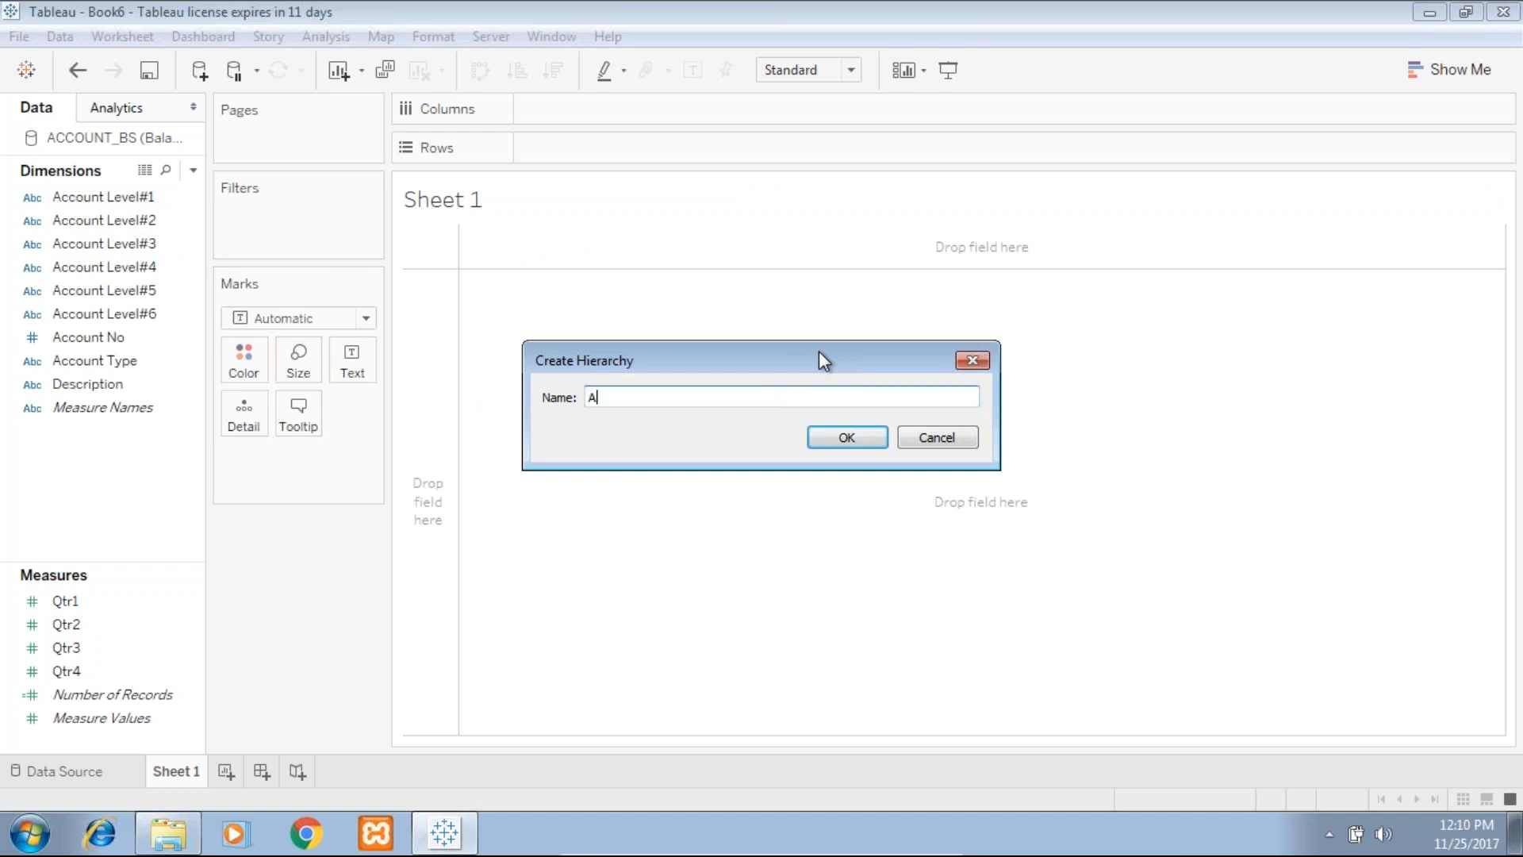
type("ance Sheet Hierarchy")
key("Return")
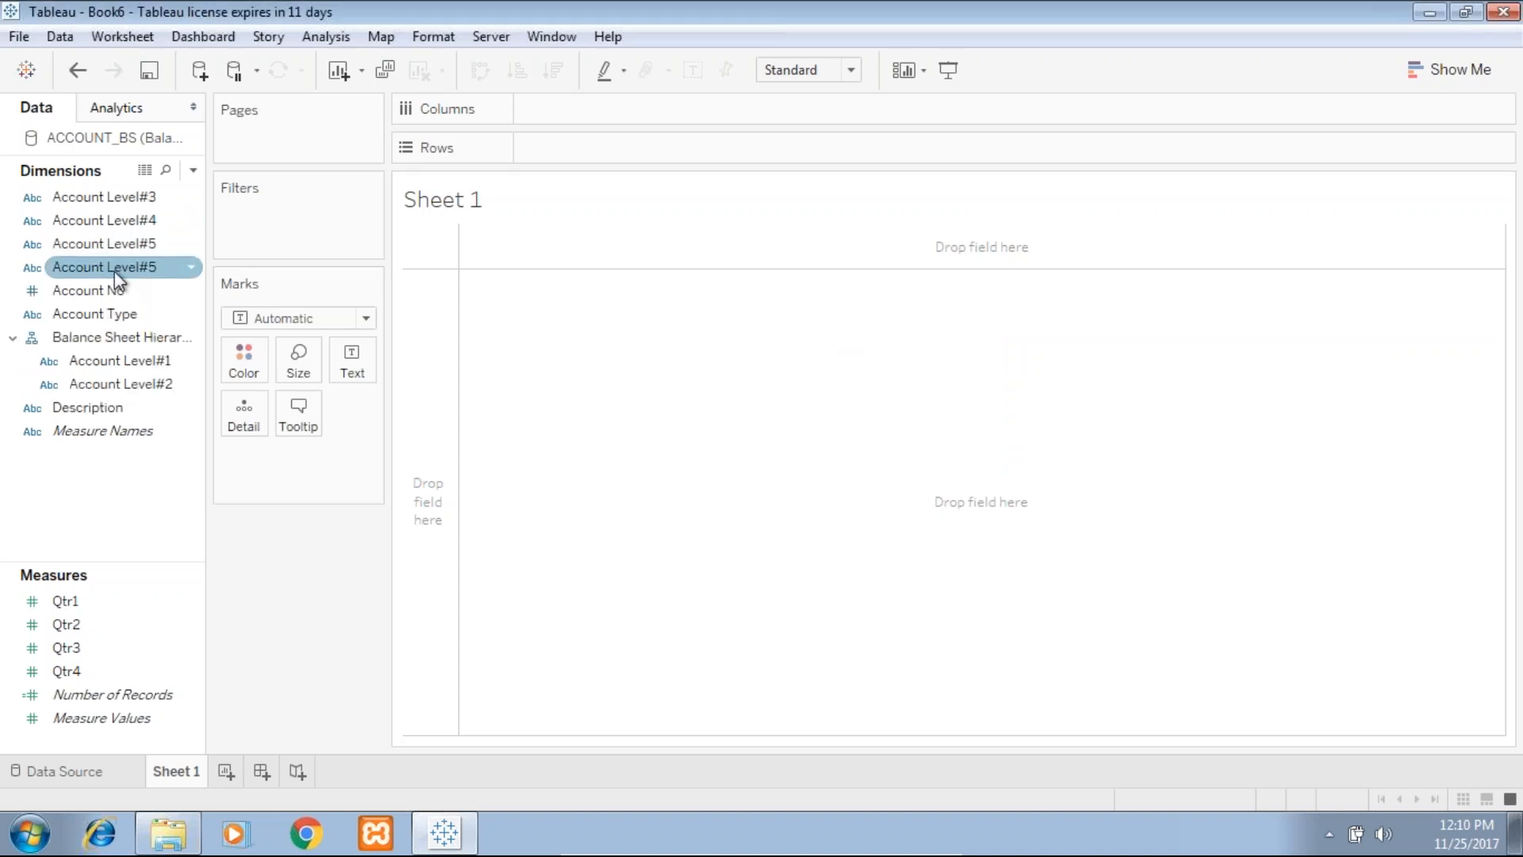
Add Account Level#3, Account Level#4, Account Level#5 and Account Level#6 in order to the Balance Sheet Hierarchy.
left_click_drag(122, 198, 117, 394)
left_click_drag(126, 201, 117, 392)
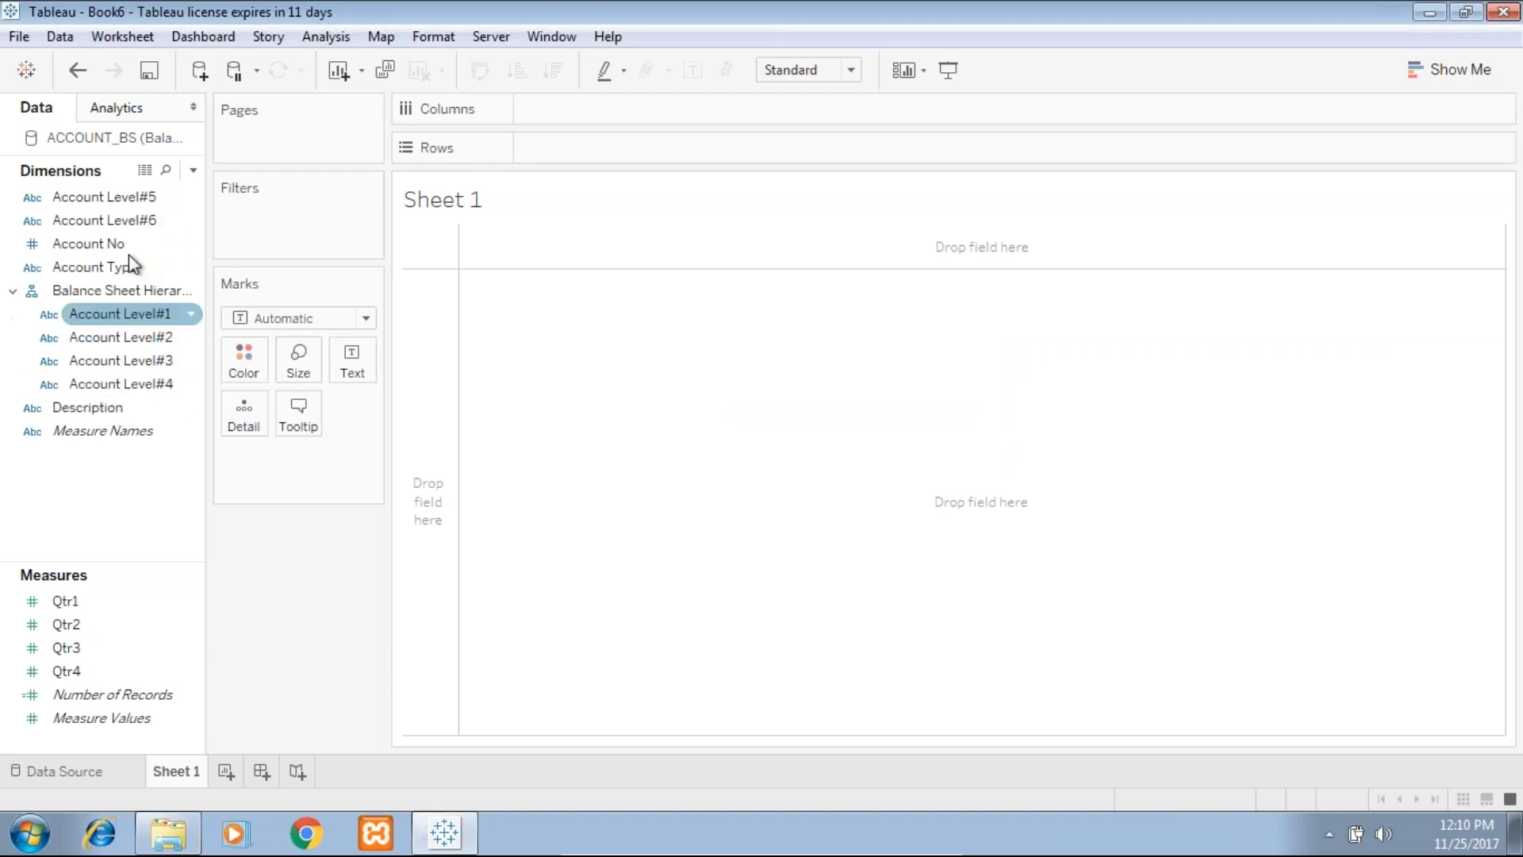
left_click_drag(123, 197, 111, 395)
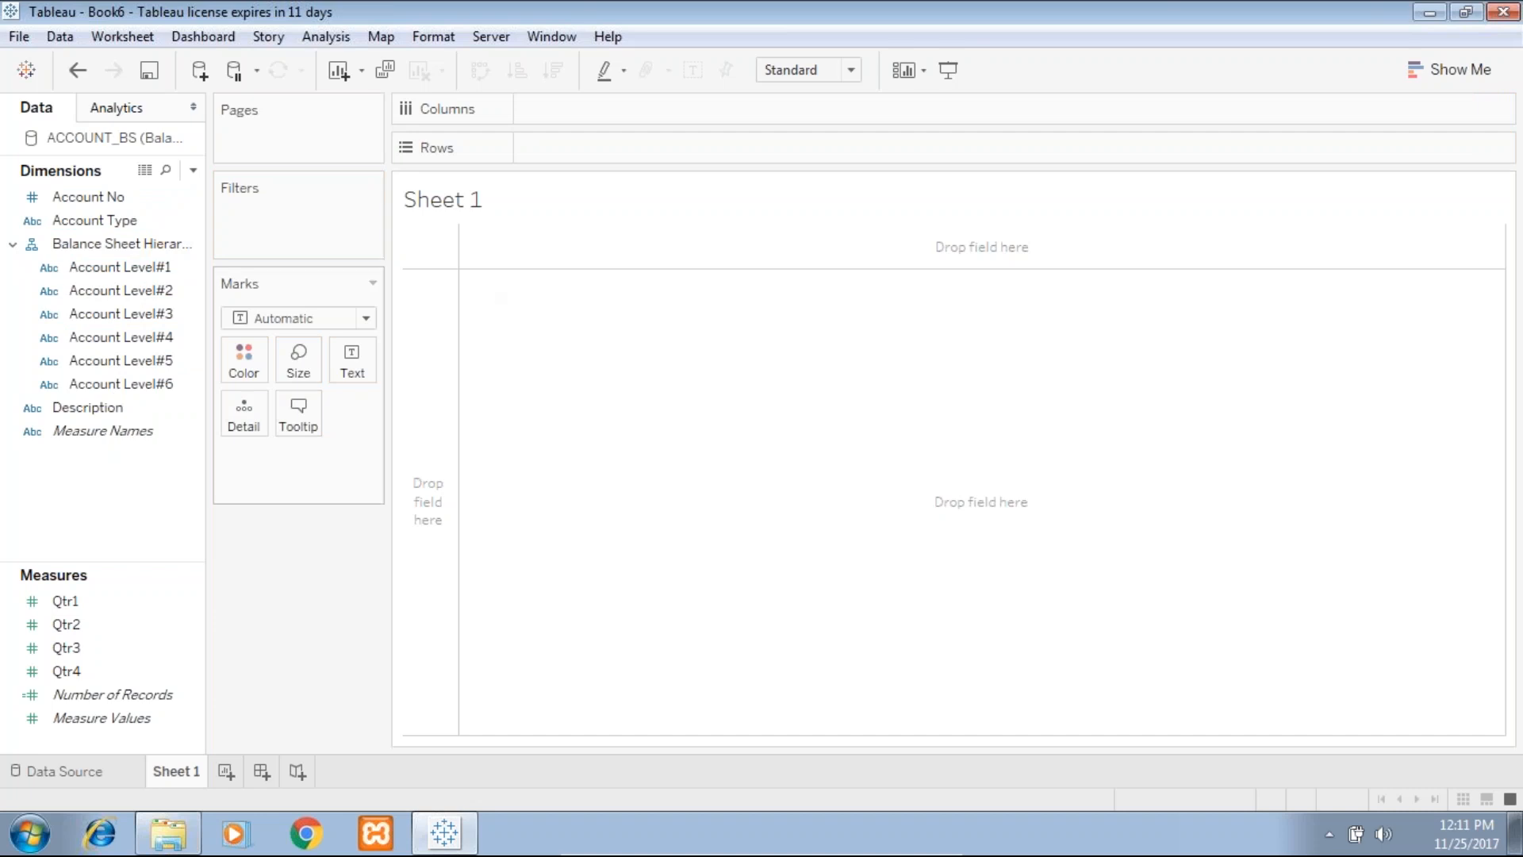
Place Account Level#1 on the rows and expand the hierarchy down to Account Level#3.
left_click_drag(111, 267, 595, 160)
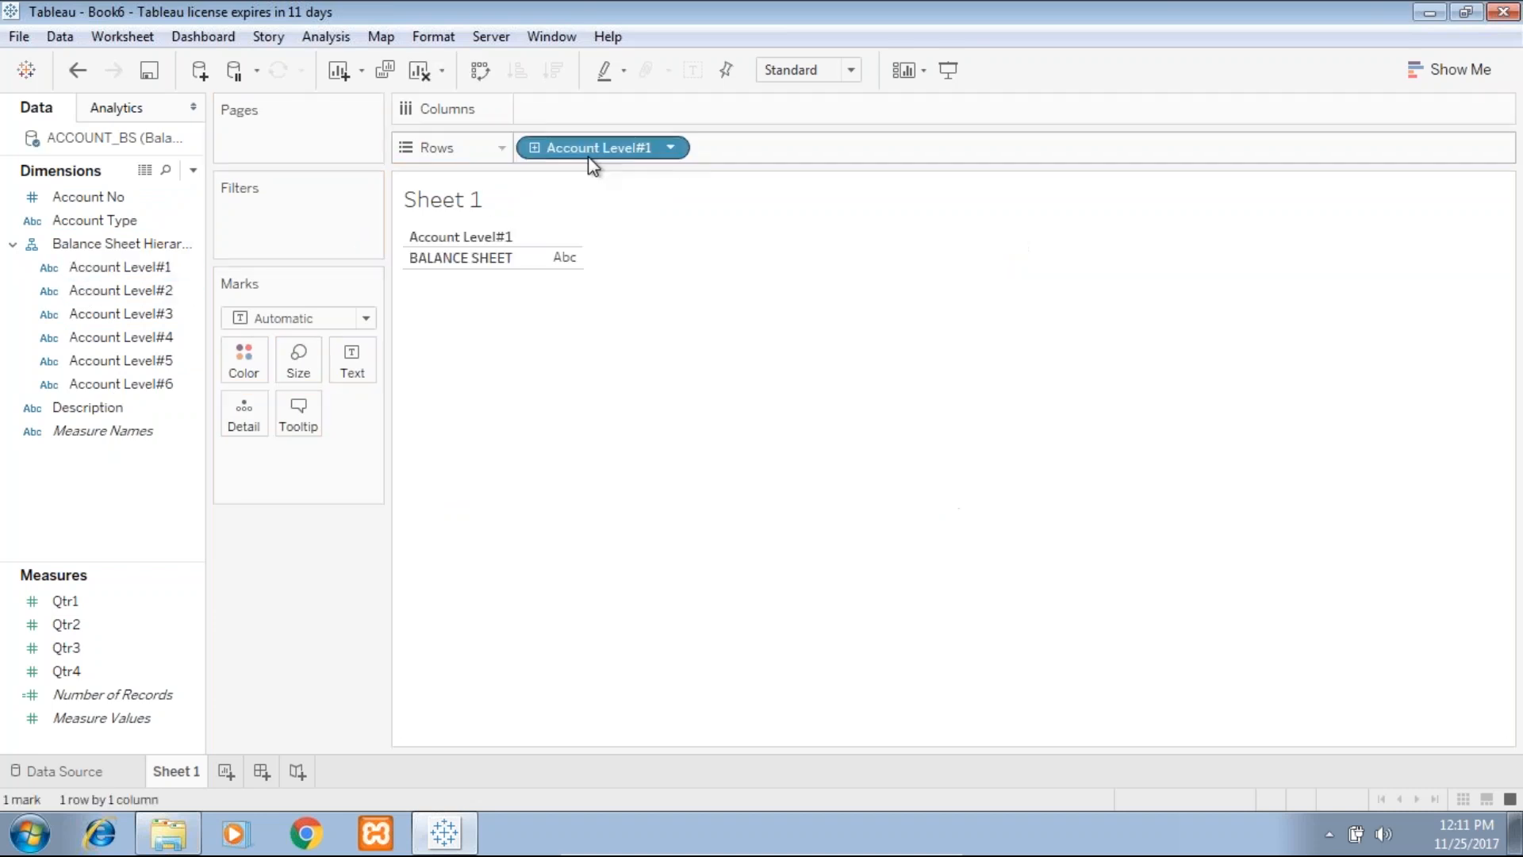
left_click(534, 149)
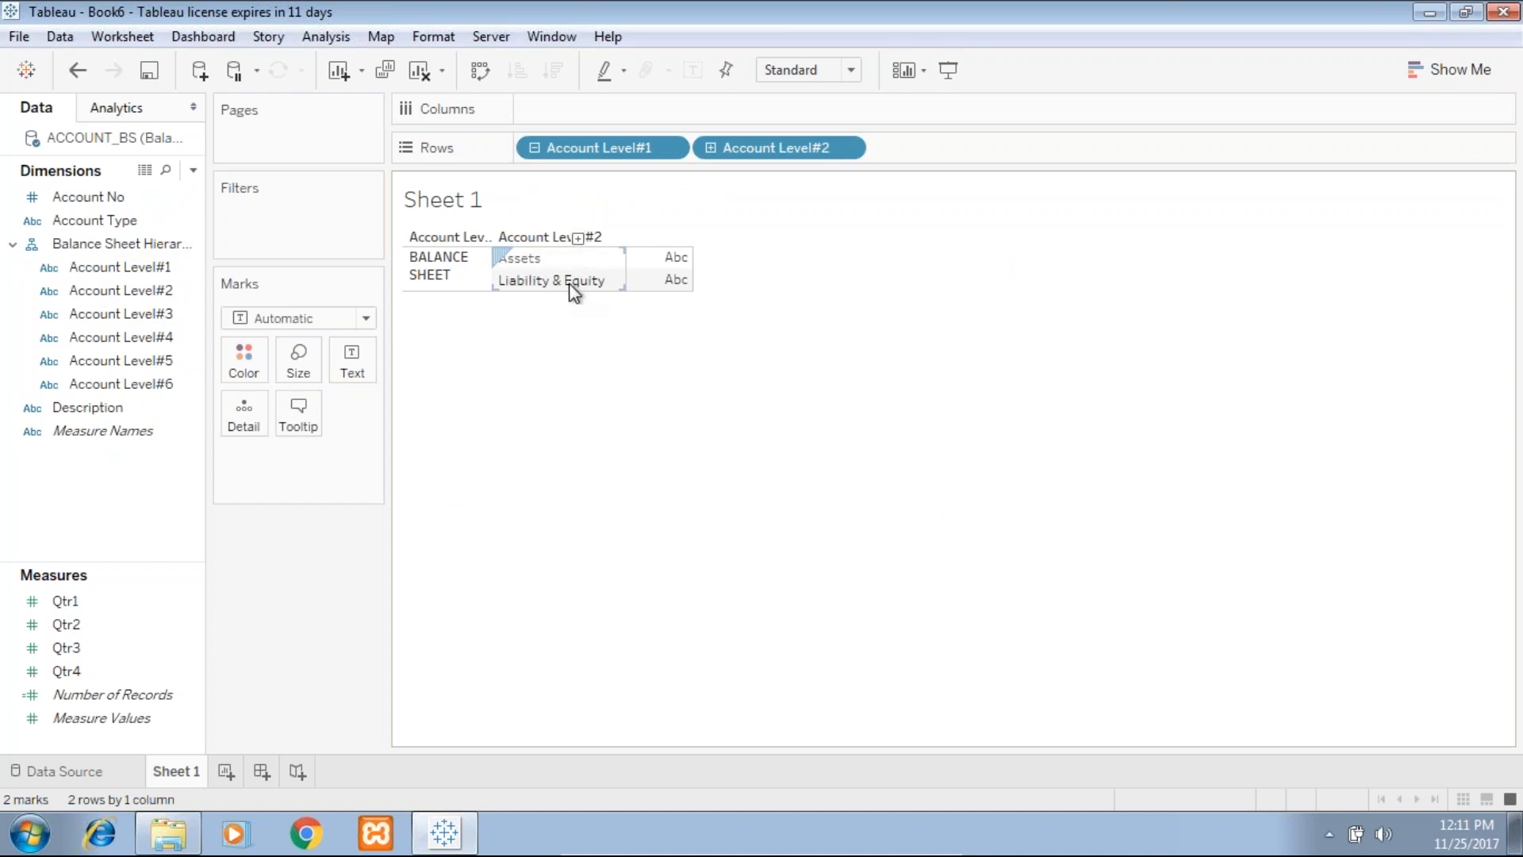
left_click(711, 148)
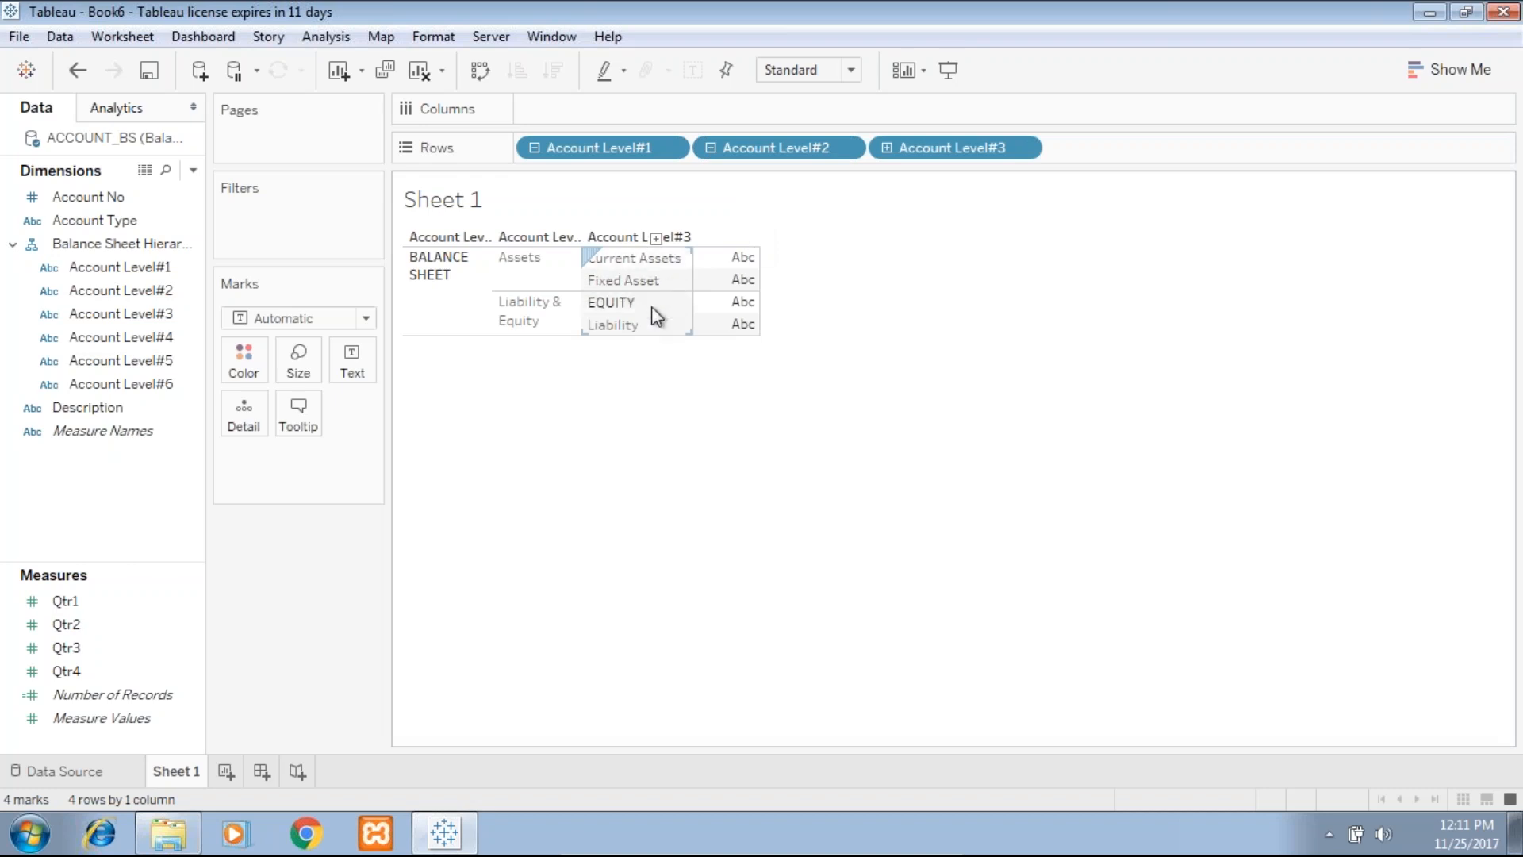
Show the Qtr1 and Qtr2 measures by account level as a text table.
left_click_drag(70, 600, 627, 117)
left_click_drag(67, 625, 762, 111)
left_click(1435, 79)
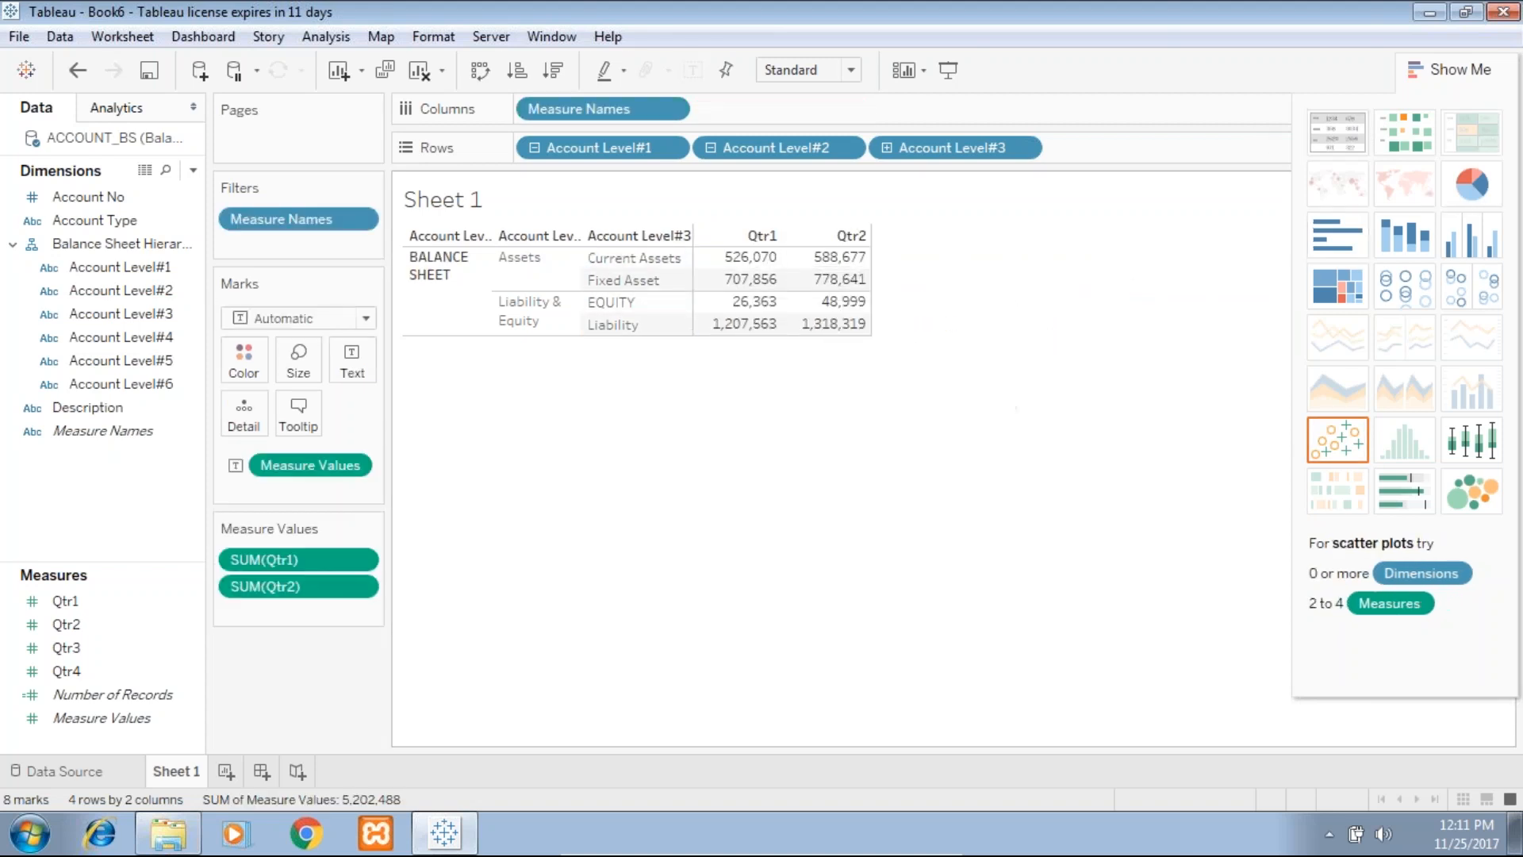
Add a Percent of Total table calculation to Qtr1, computed using Pane (down).
left_click(358, 559)
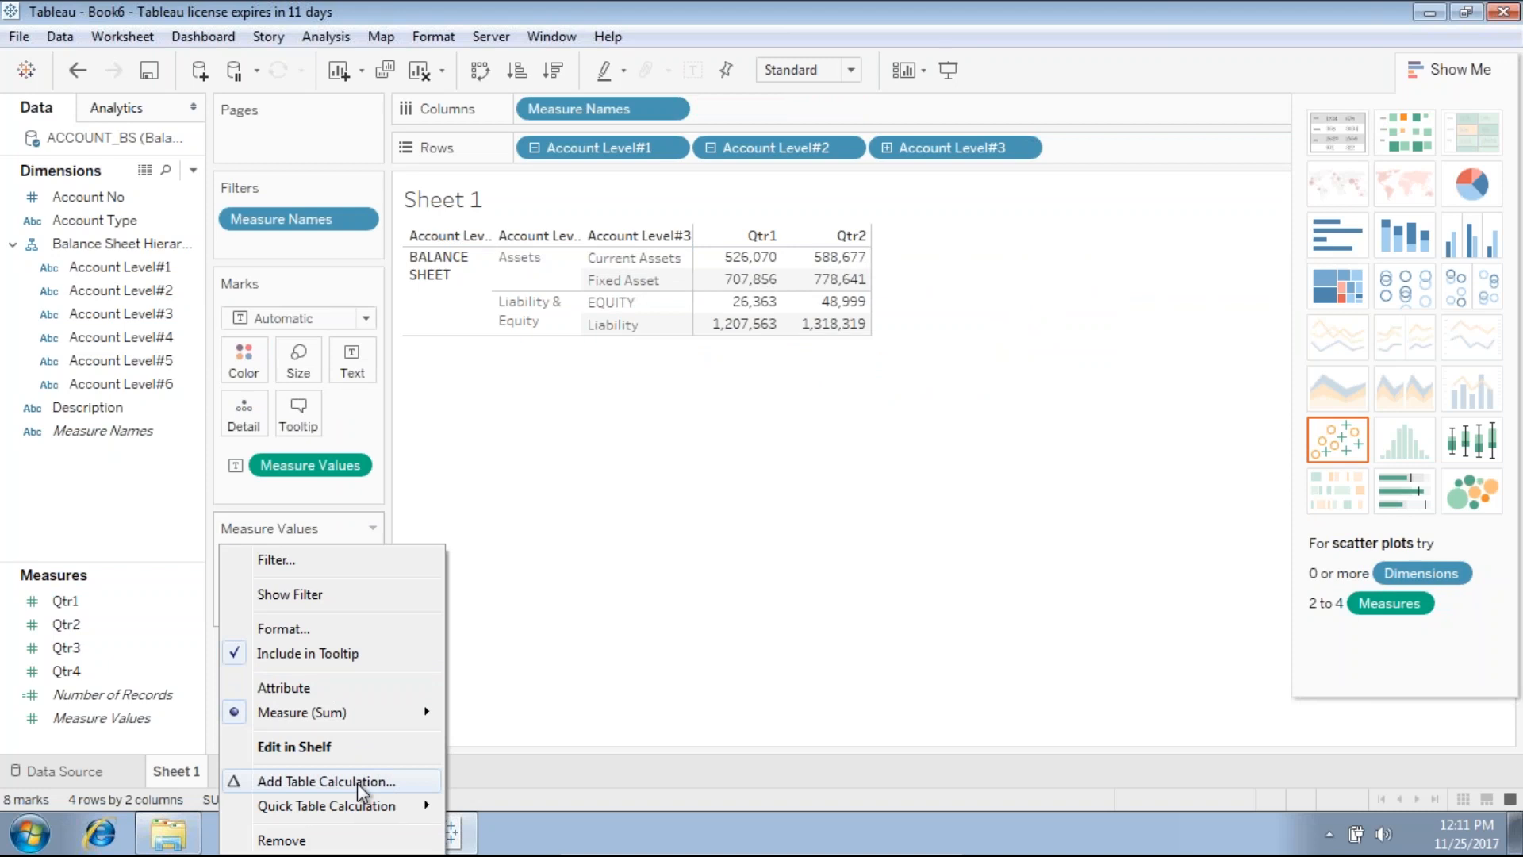
left_click(357, 783)
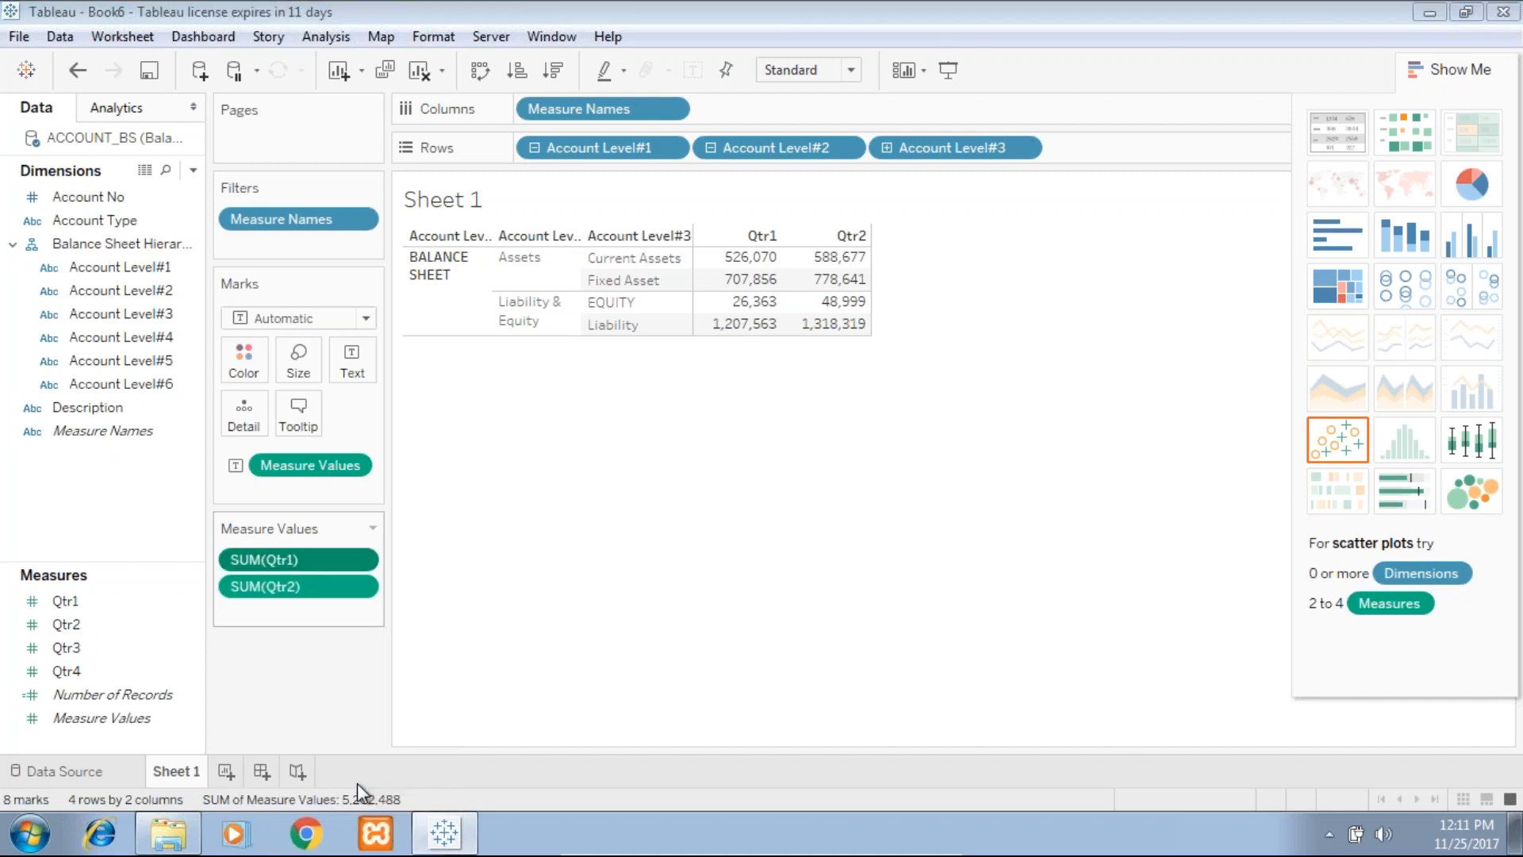
left_click(401, 301)
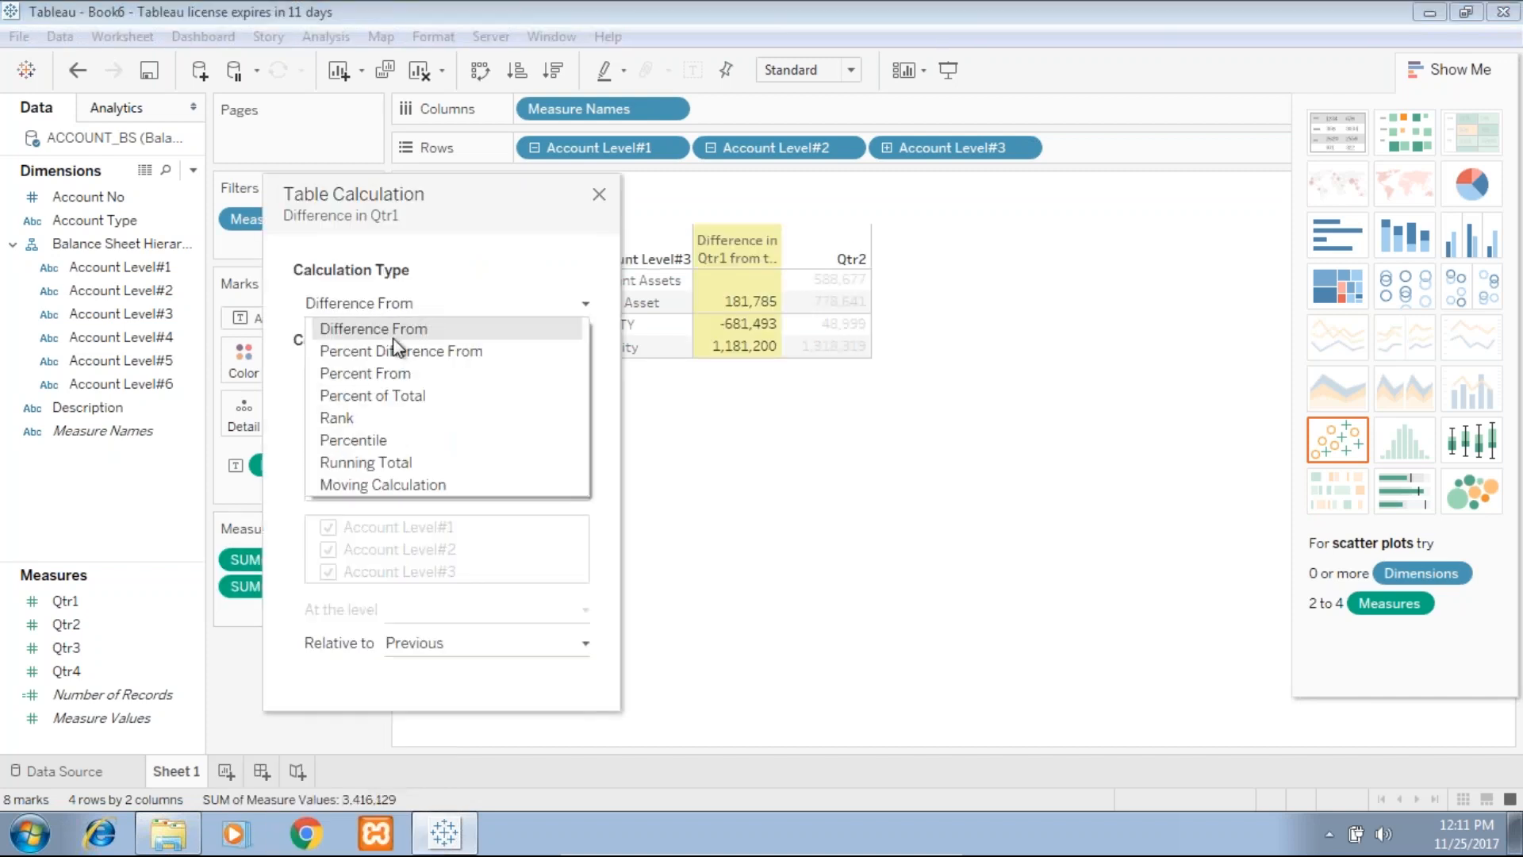
left_click(394, 396)
left_click(382, 475)
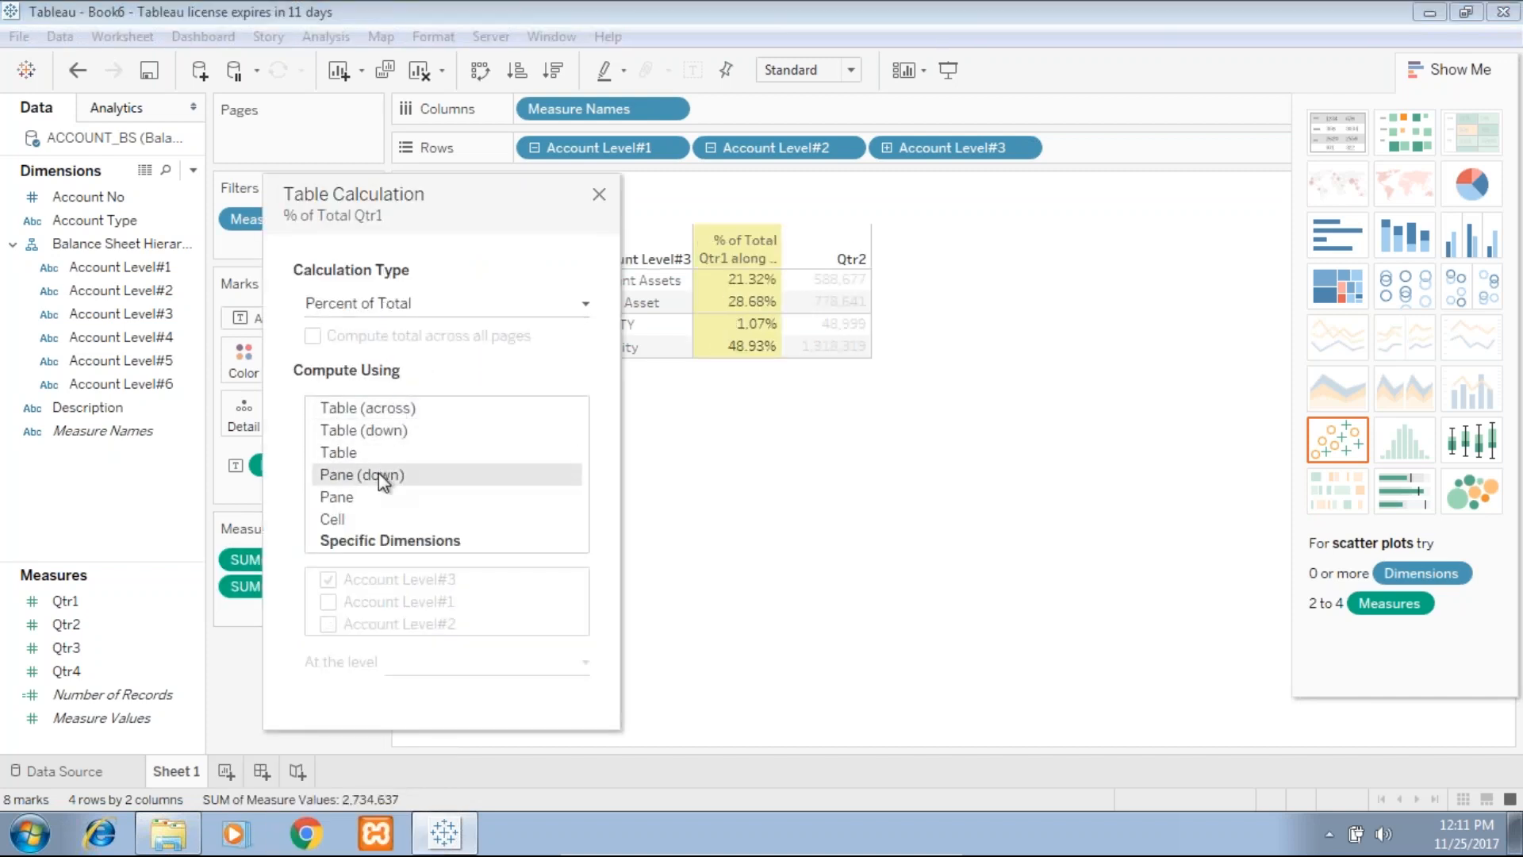
left_click(679, 510)
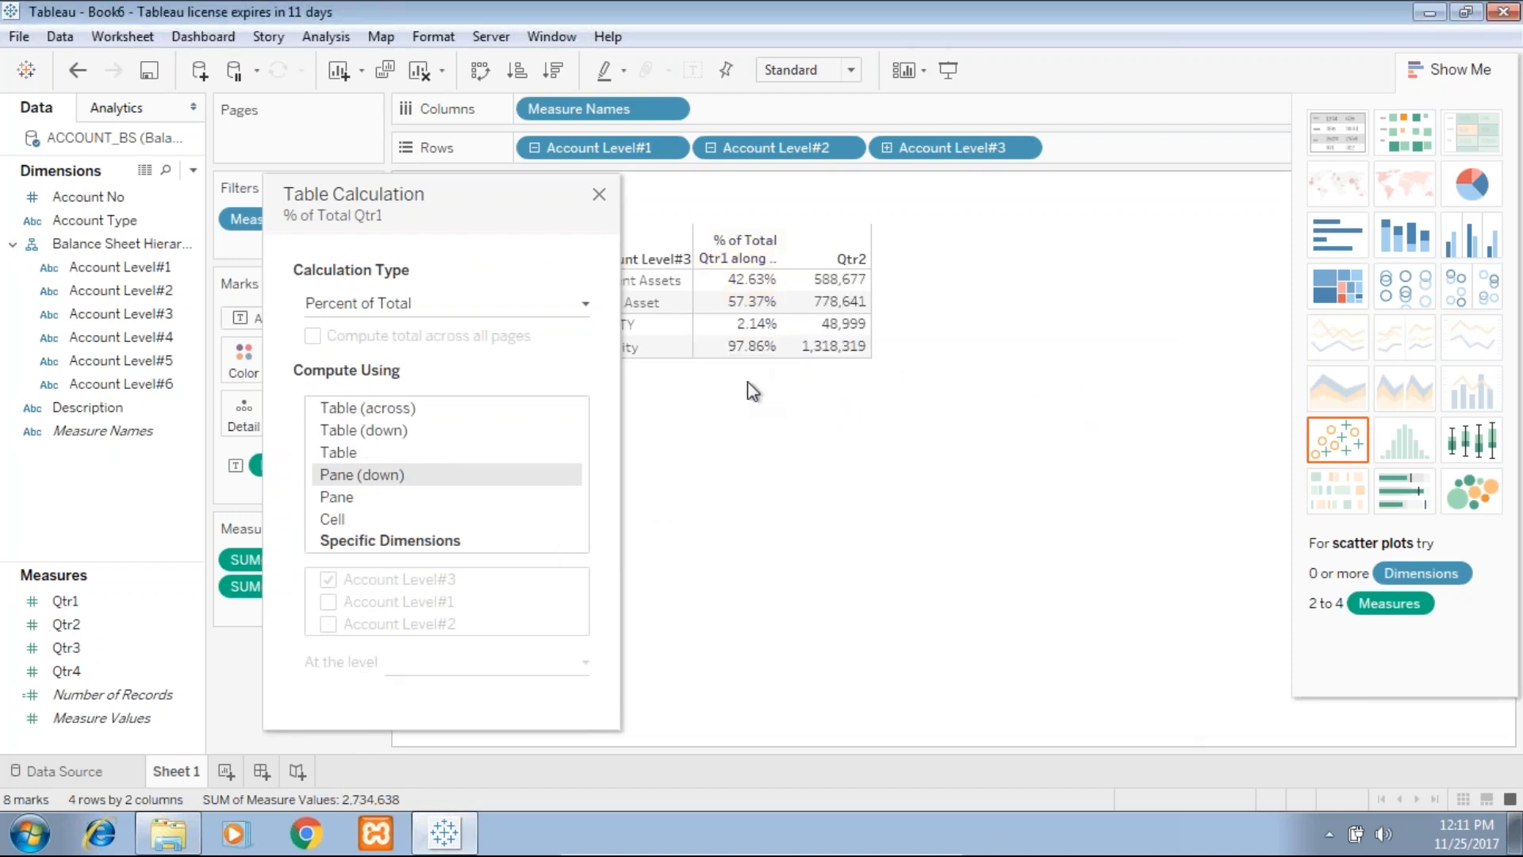
left_click(605, 201)
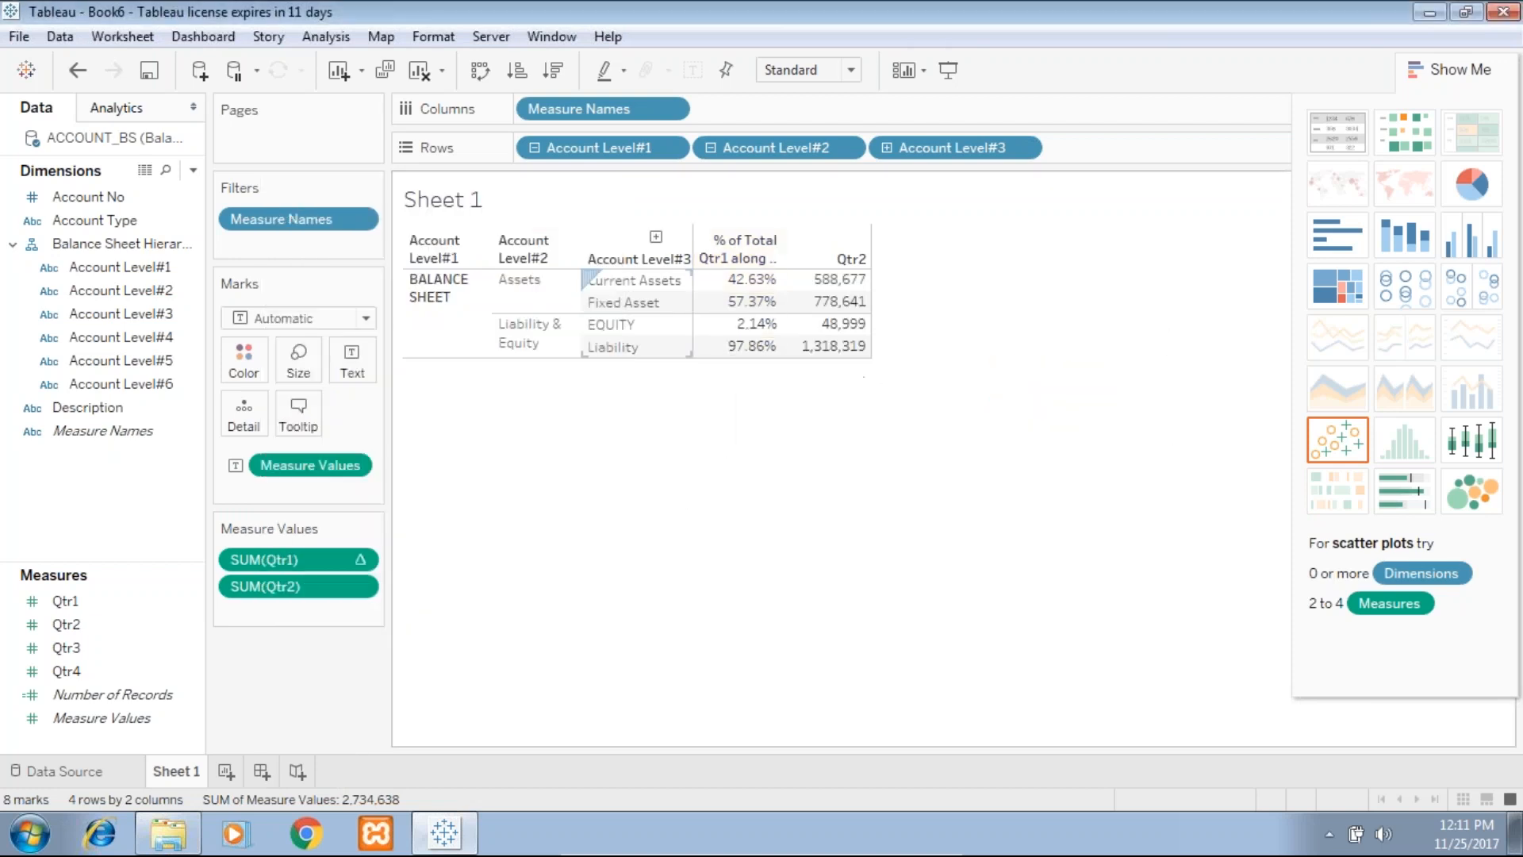
mouse_move(721, 291)
mouse_move(731, 316)
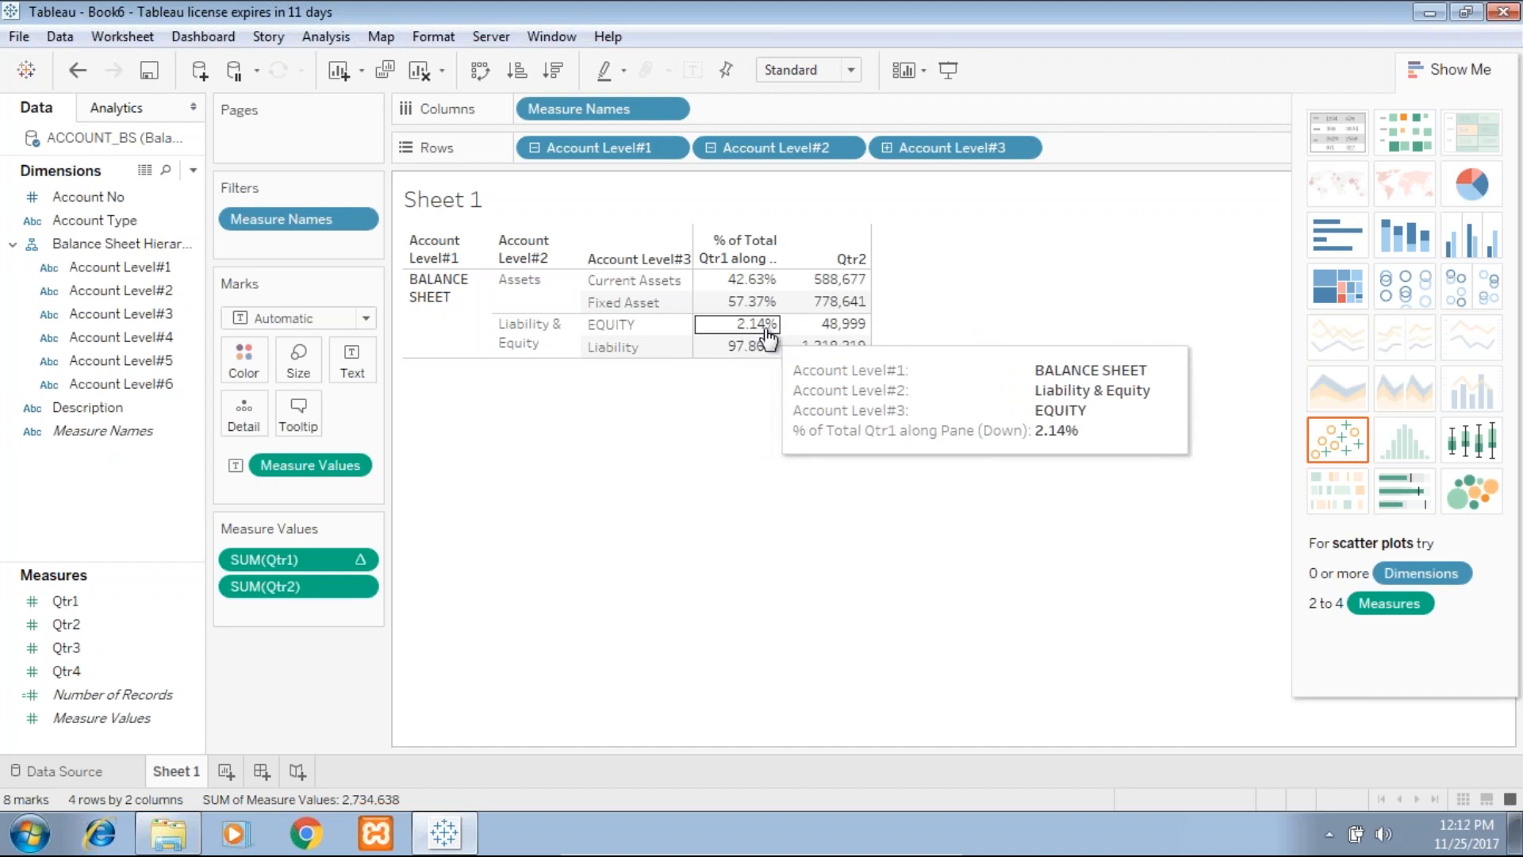
Add a Percent of Total table calculation to Qtr2, computed using Pane (down).
left_click(360, 586)
left_click(340, 782)
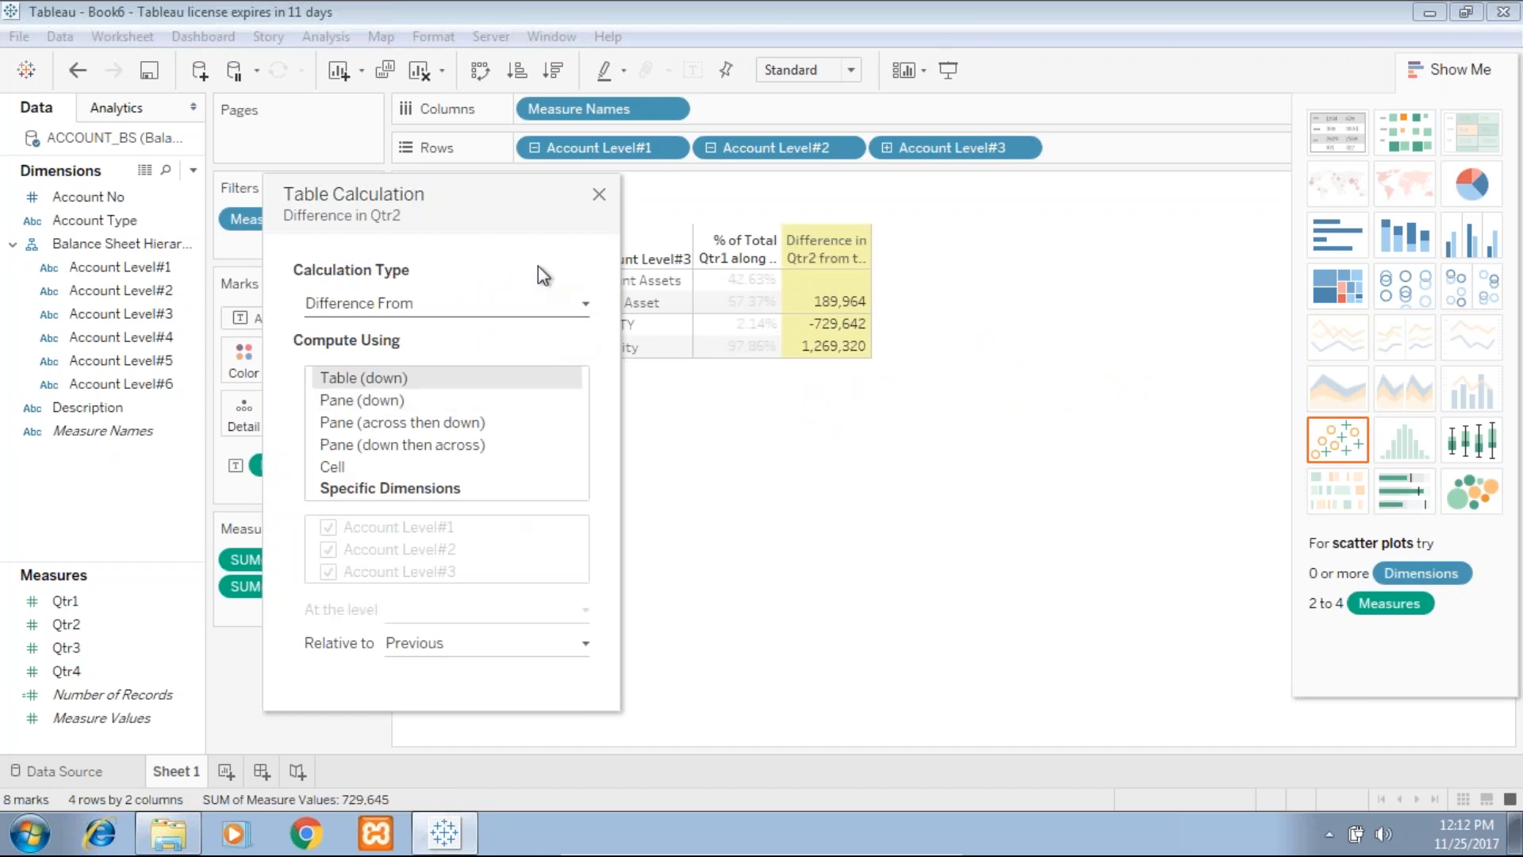
left_click(422, 313)
left_click(425, 394)
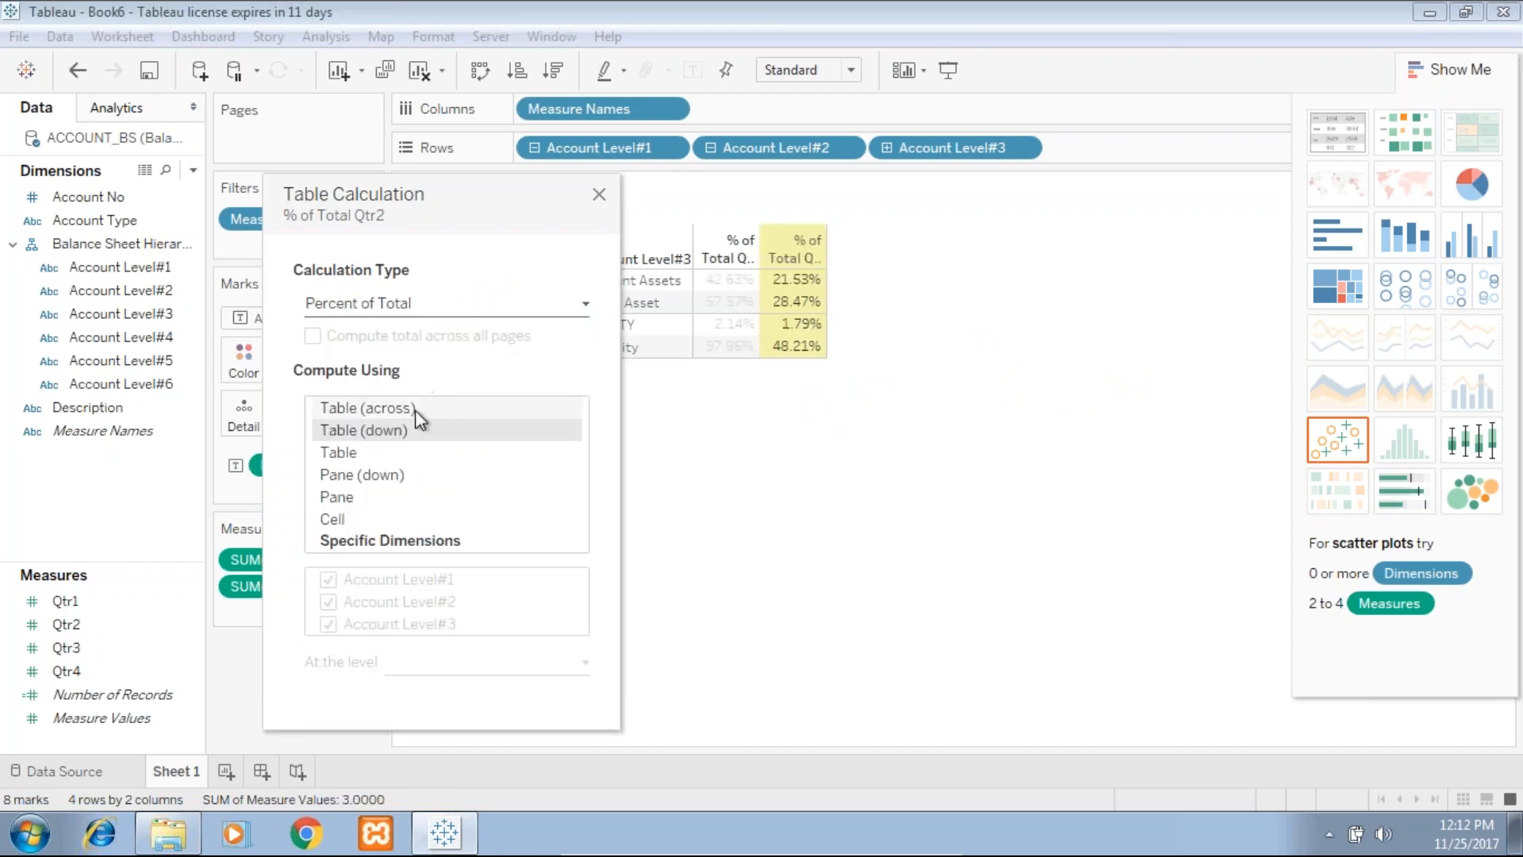
left_click(397, 476)
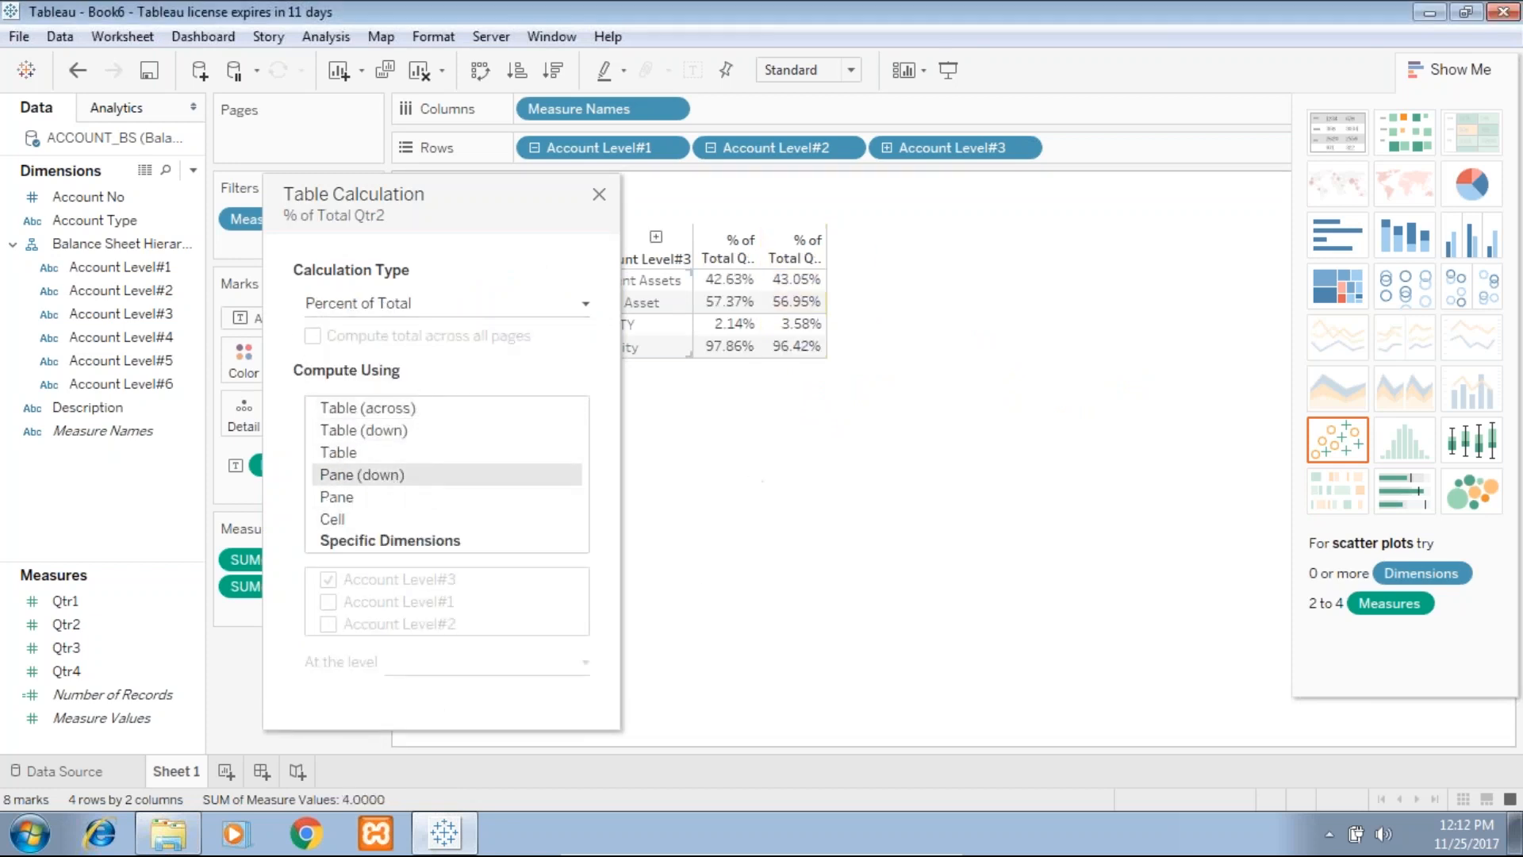
left_click(599, 197)
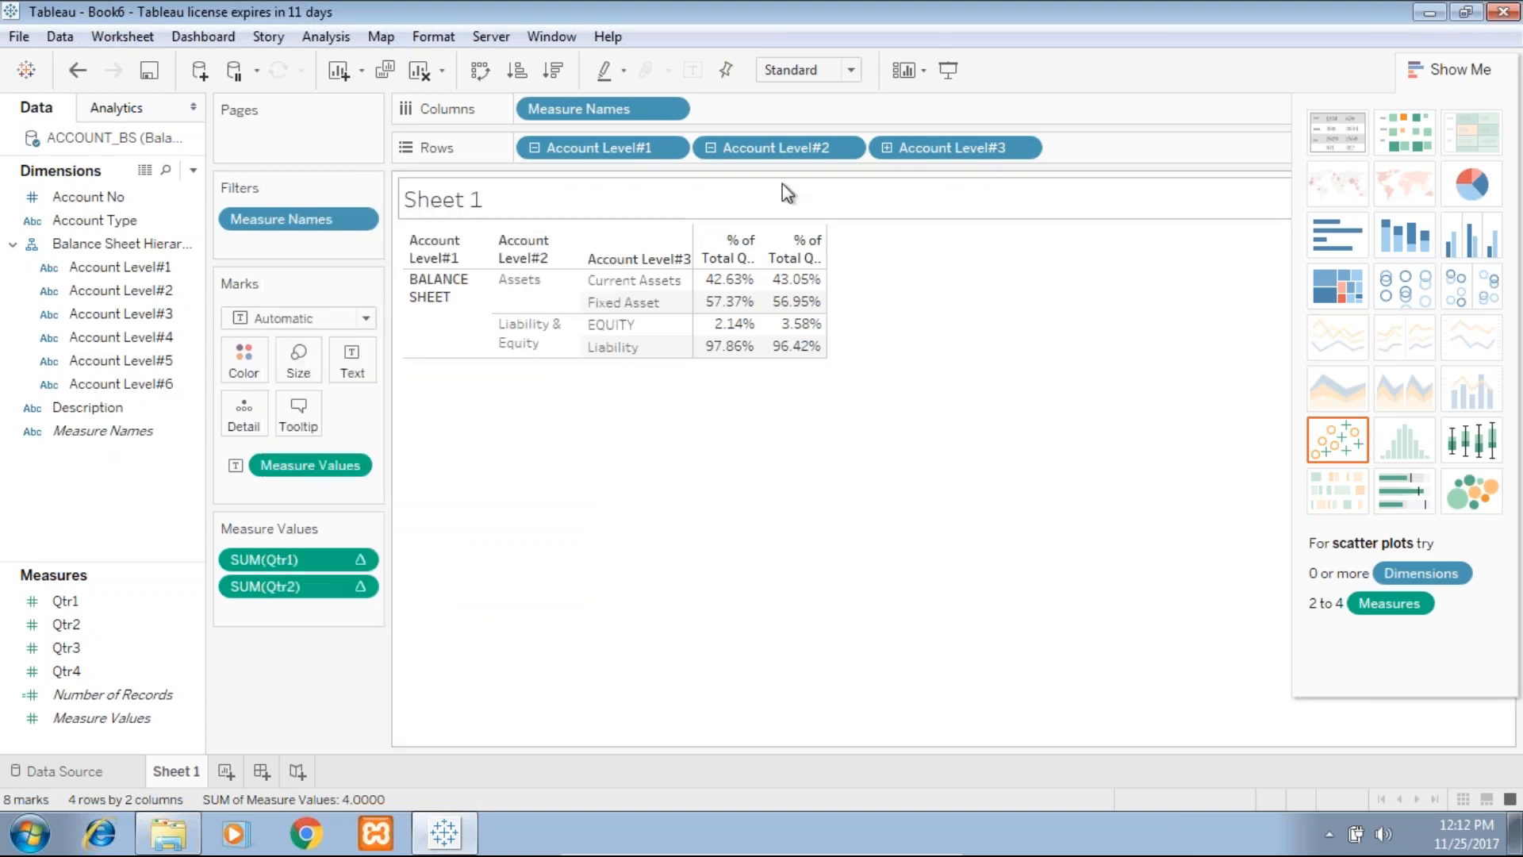
Shorten the alias of the Qtr1 percentage column to % of Total Qtr1.
left_click(730, 256)
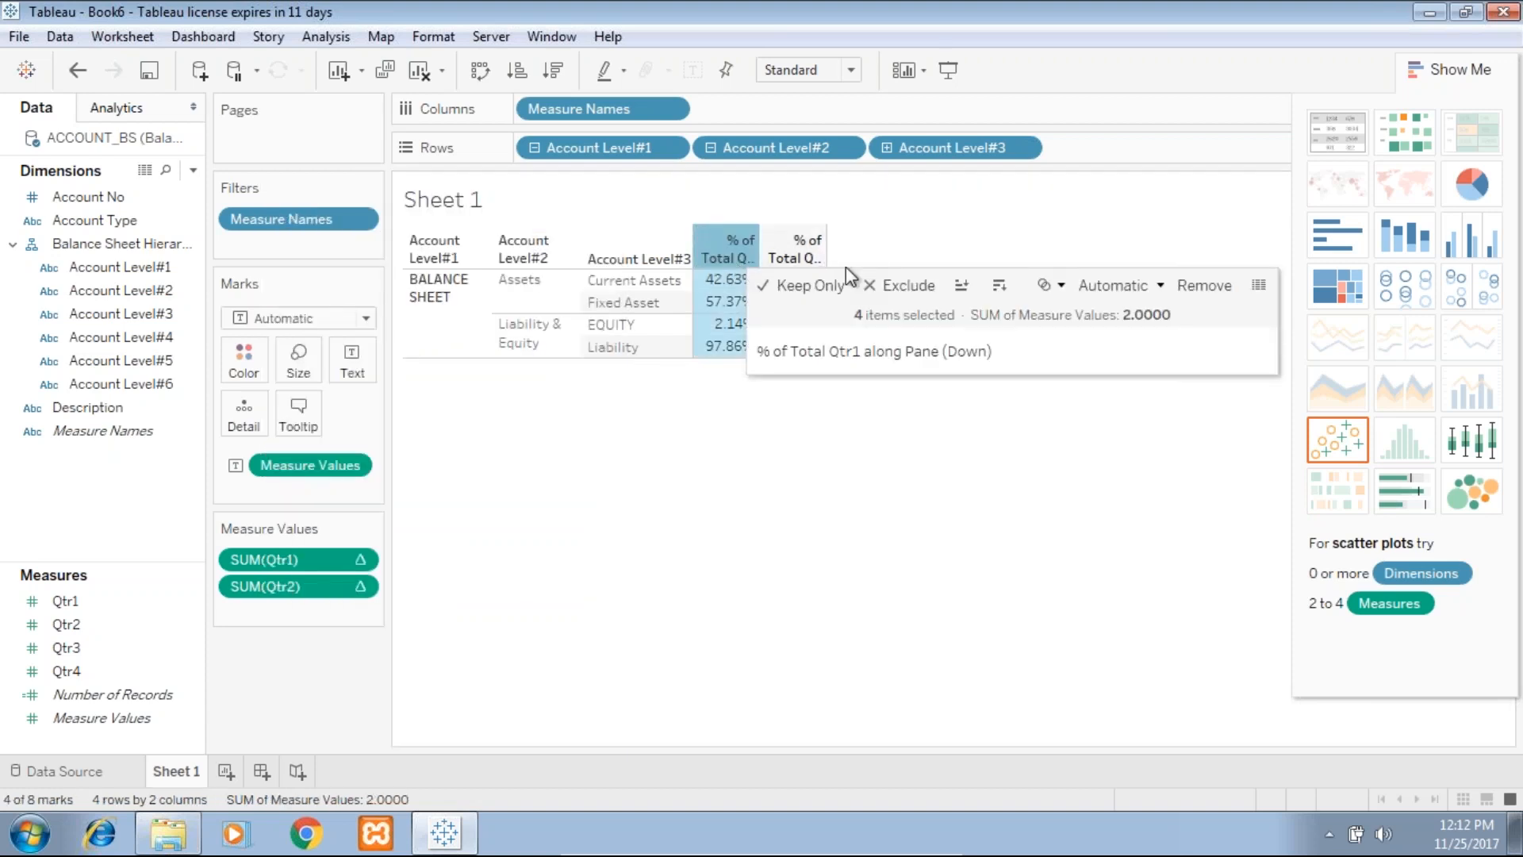
right_click(716, 259)
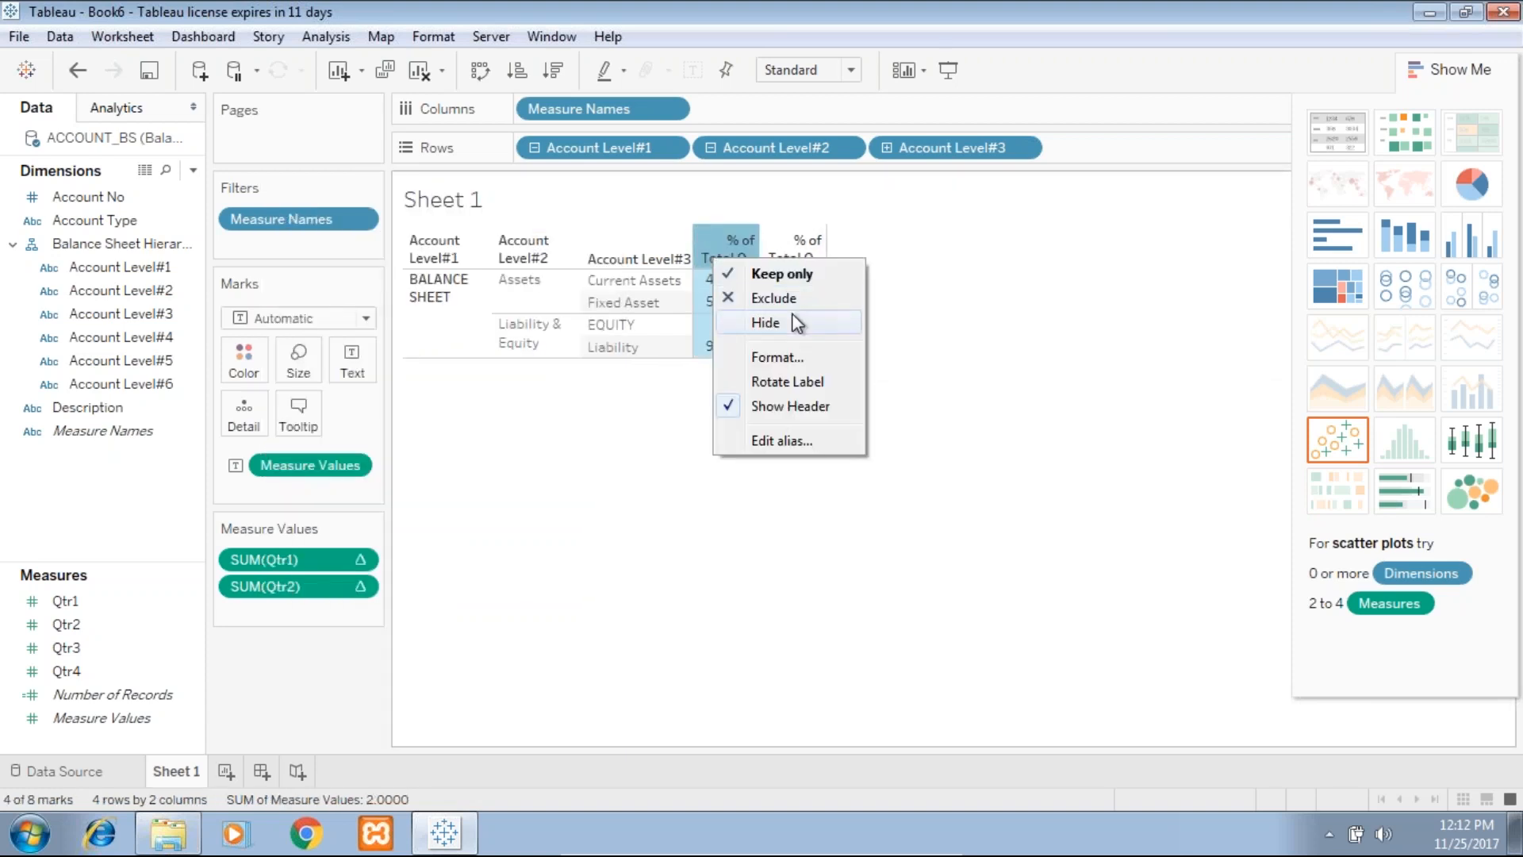
left_click(789, 441)
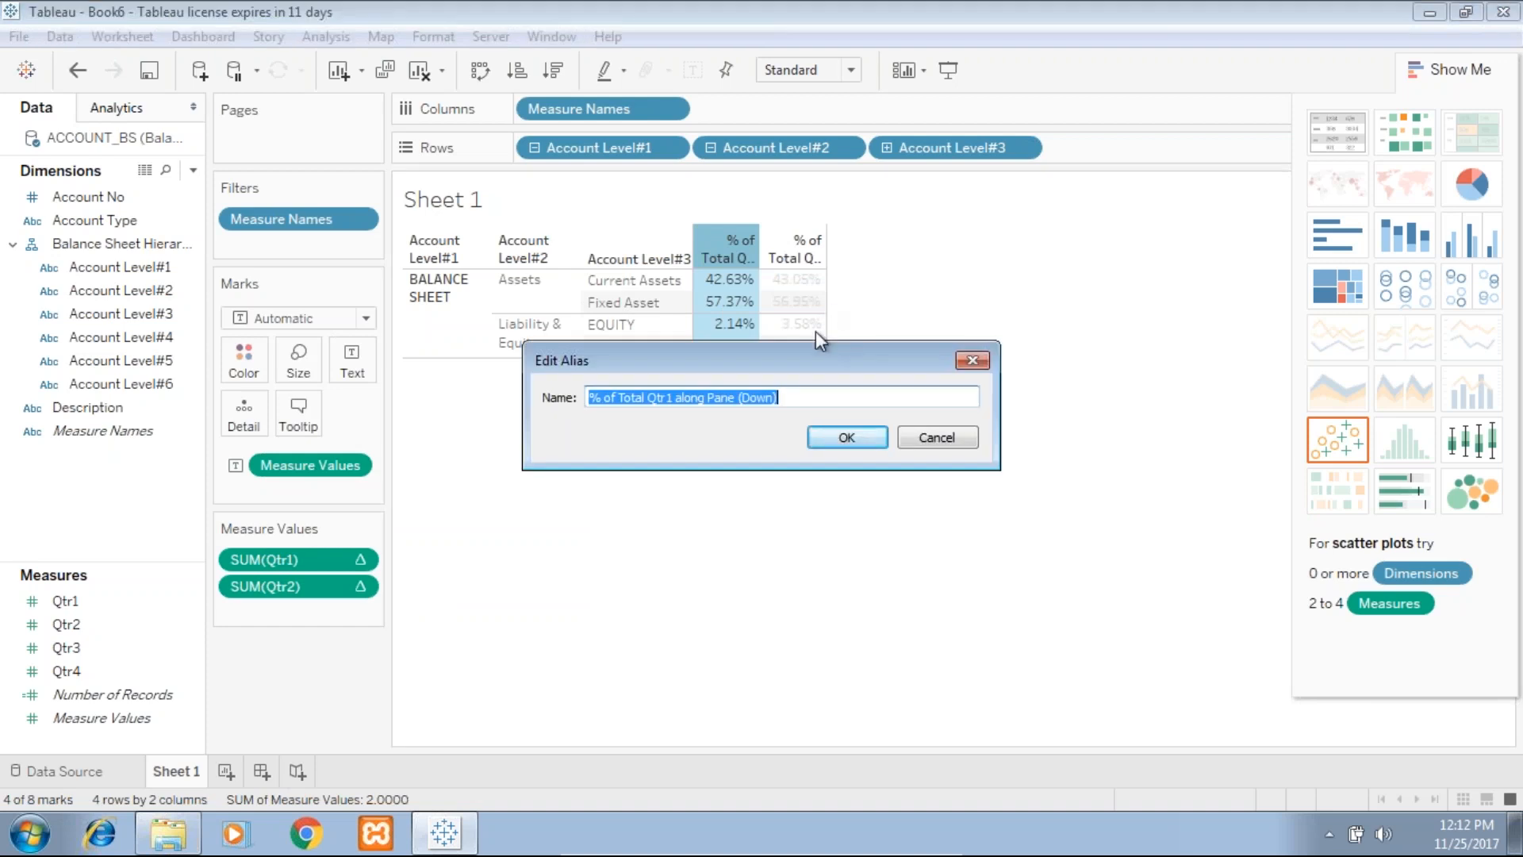
key("Right")
left_click(677, 403, "shift")
key("BackSpace")
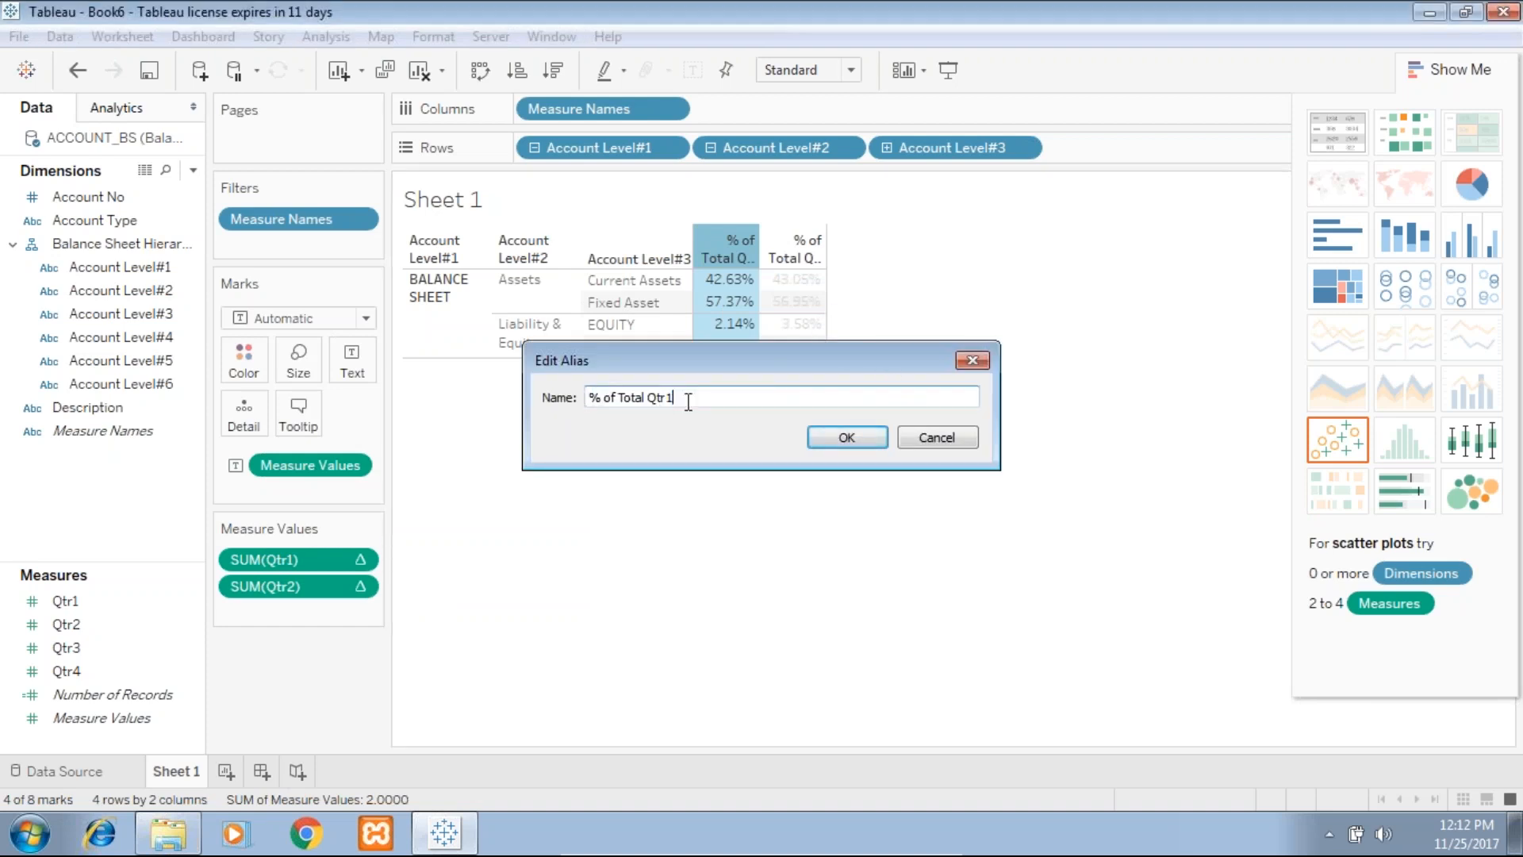
key("Return")
Shorten the alias of the Qtr2 percentage column to % of Total Qtr2.
left_click(785, 259)
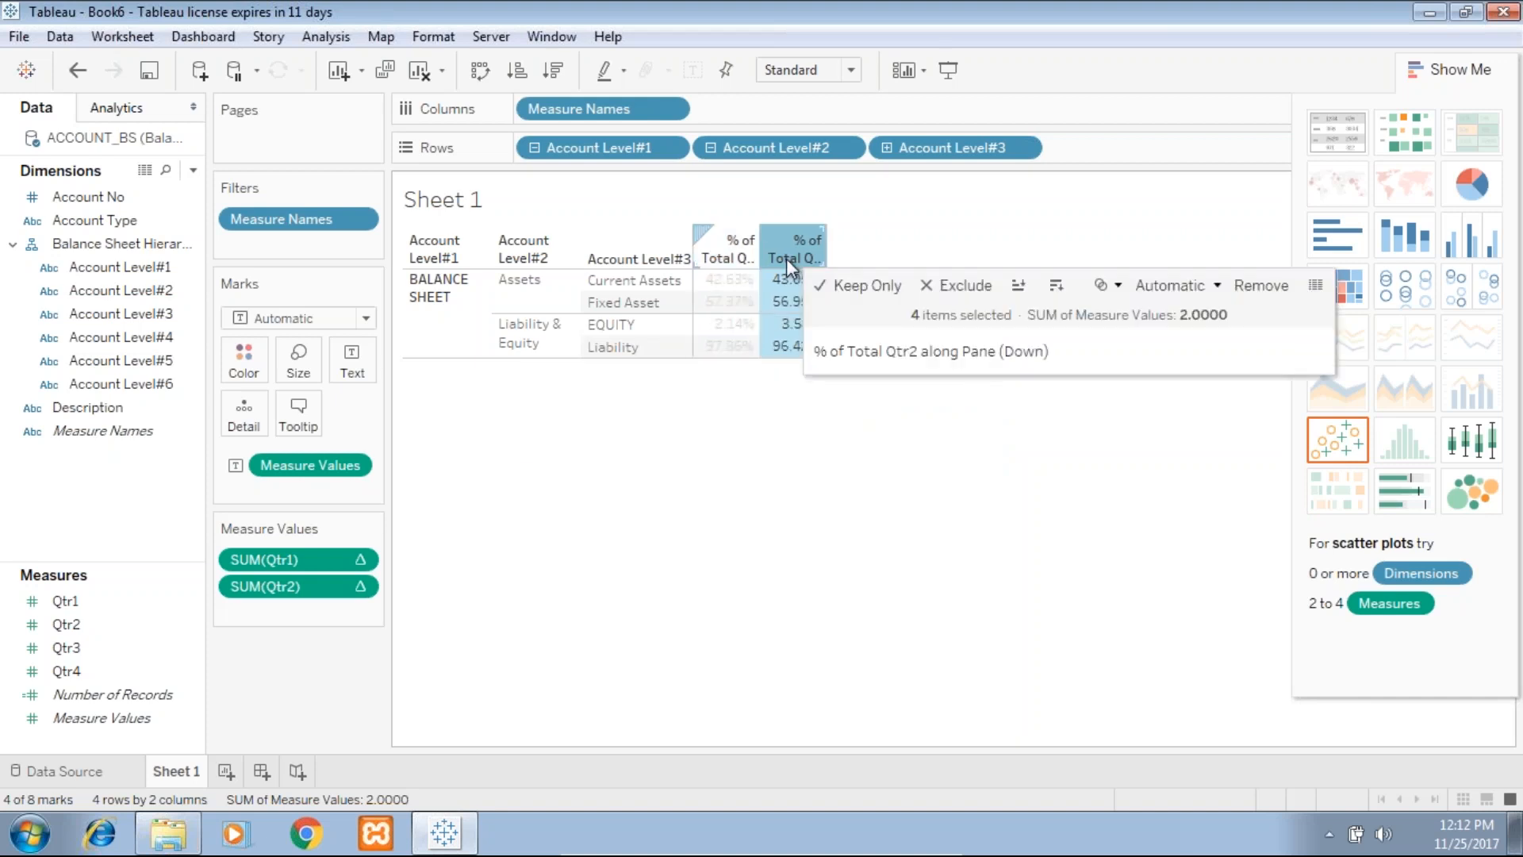
right_click(806, 249)
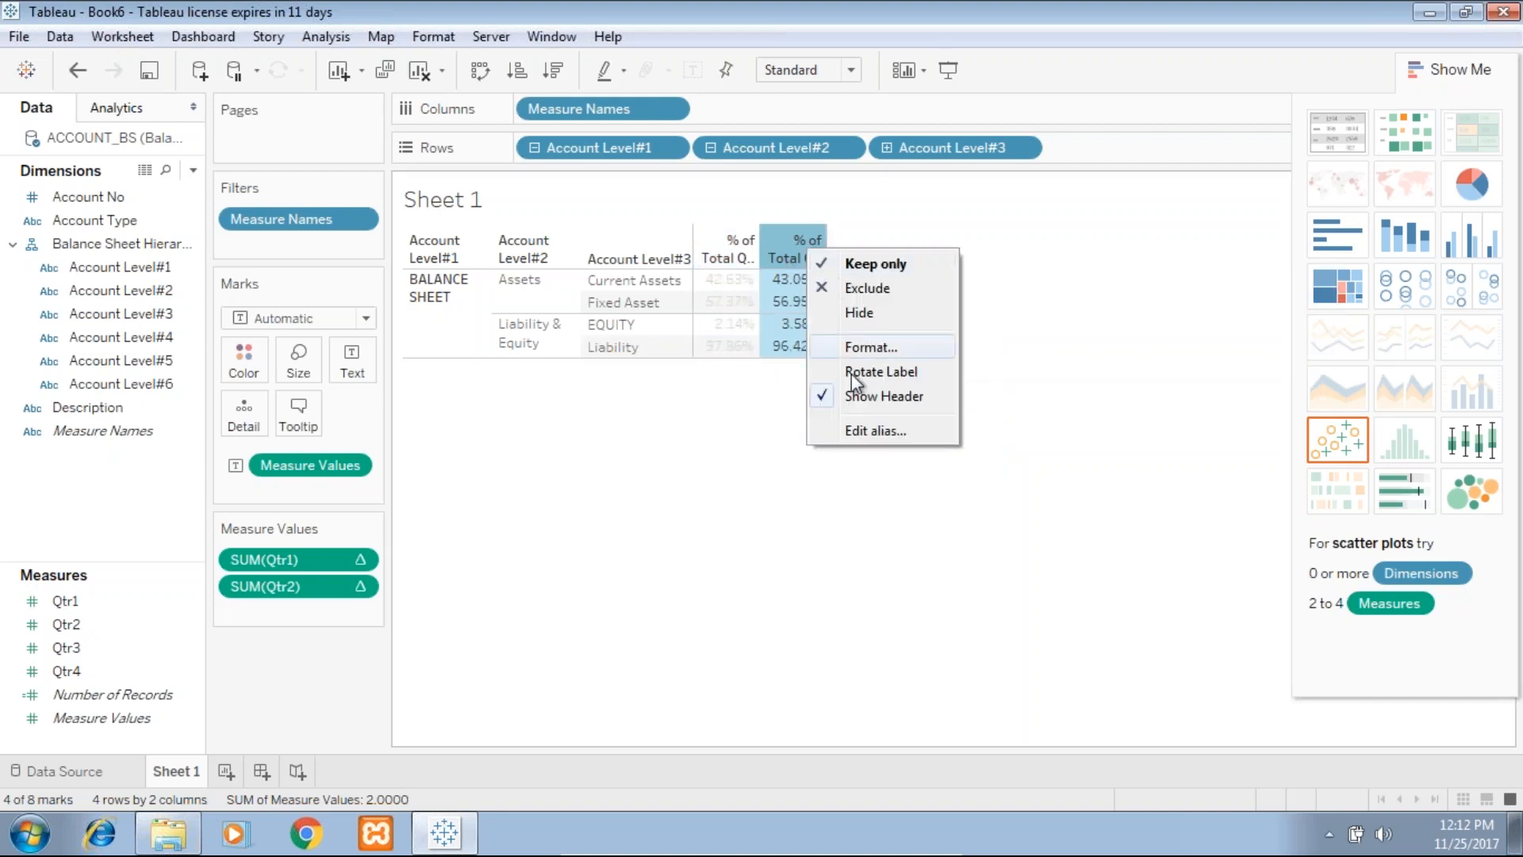
left_click(873, 430)
left_click(809, 399)
left_click_drag(808, 400, 695, 399)
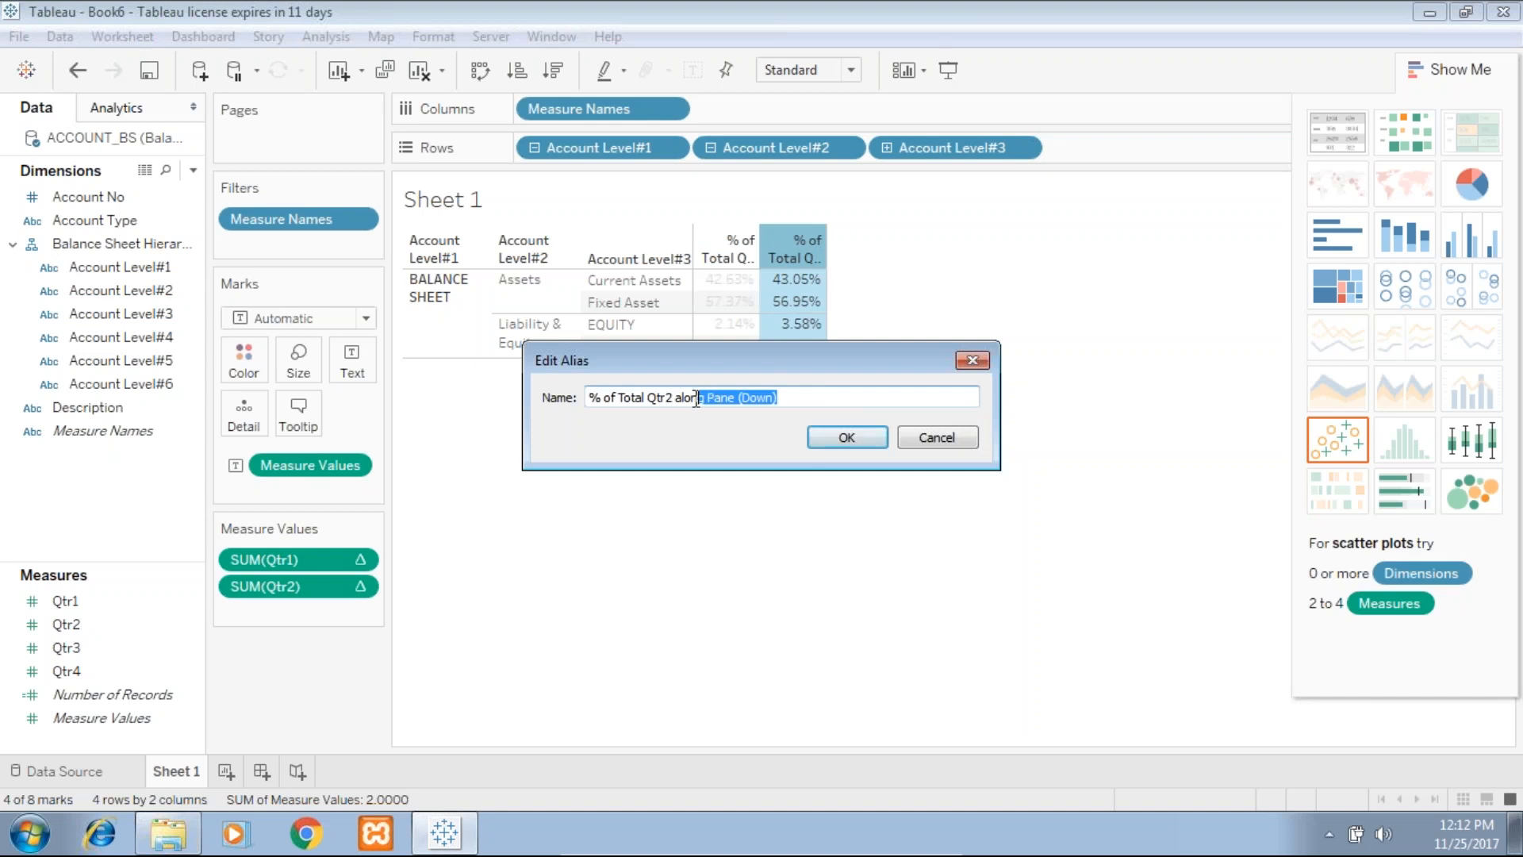
key("BackSpace")
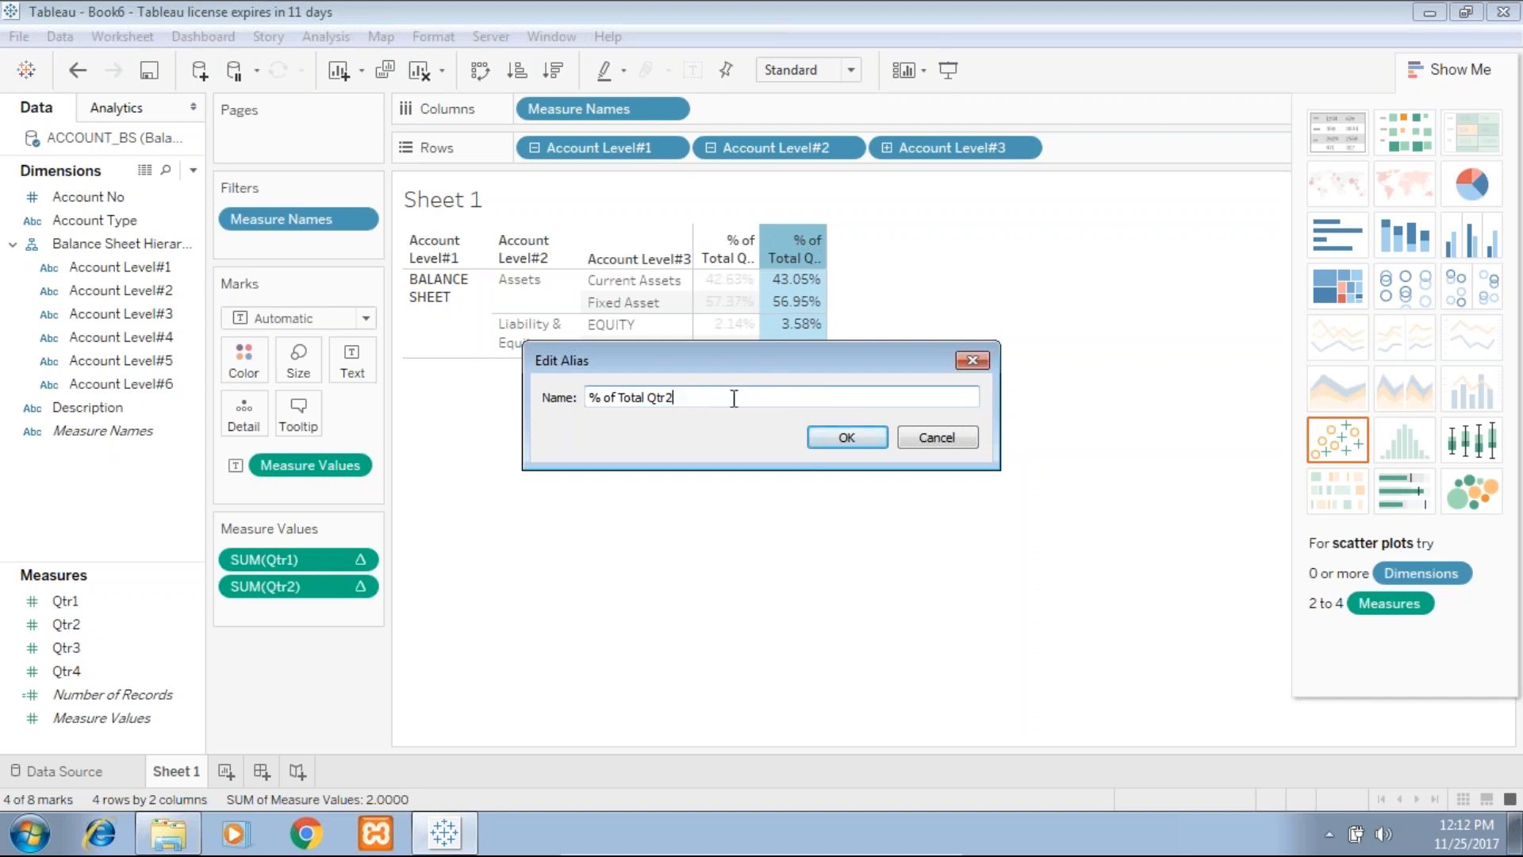
left_click(817, 436)
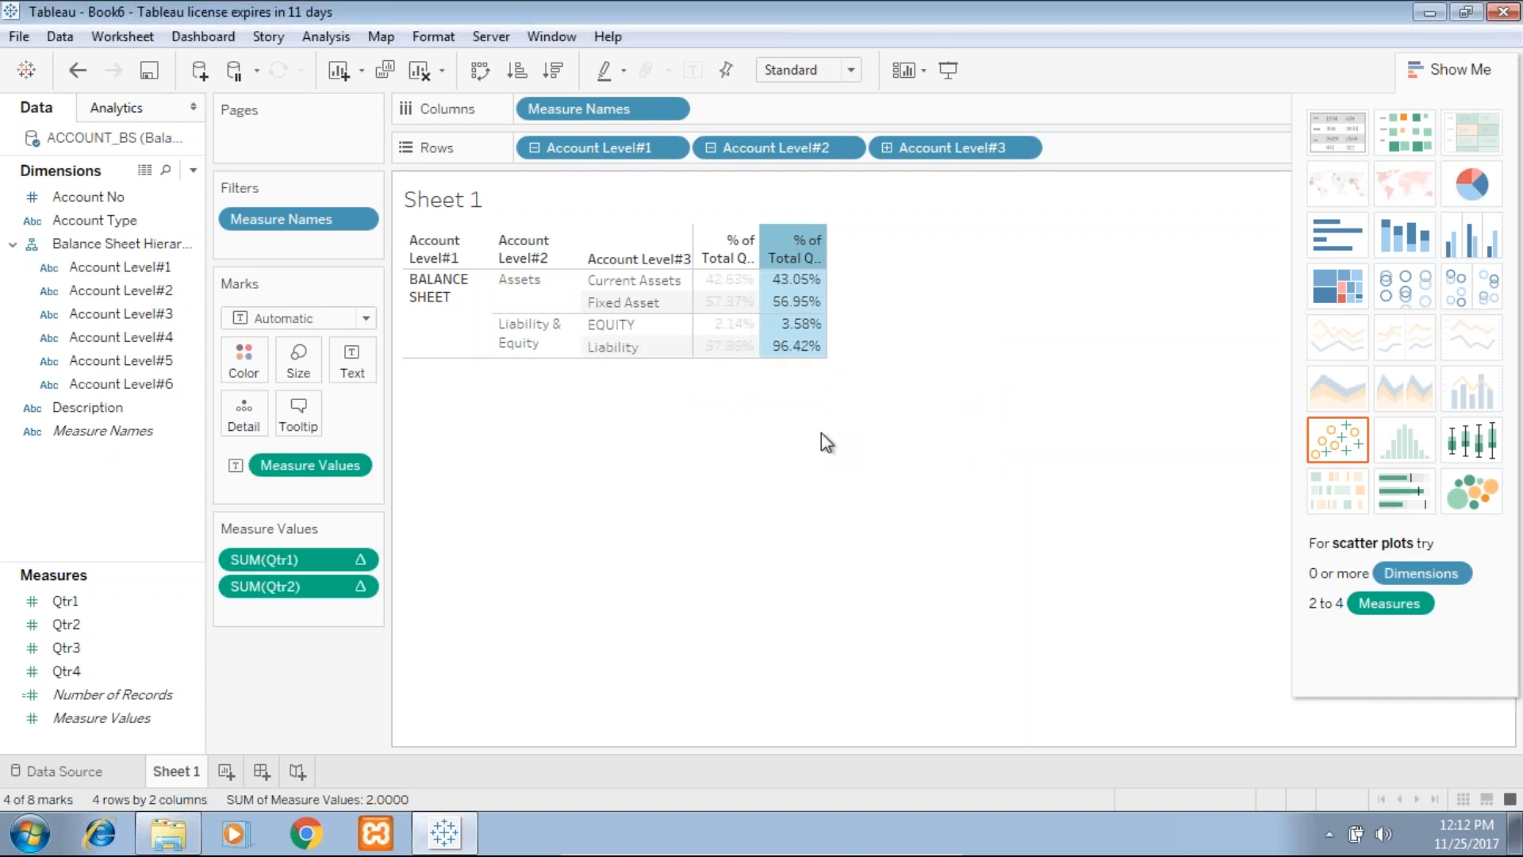
Widen the two percentage columns so their full headers fit on one line.
mouse_move(781, 254)
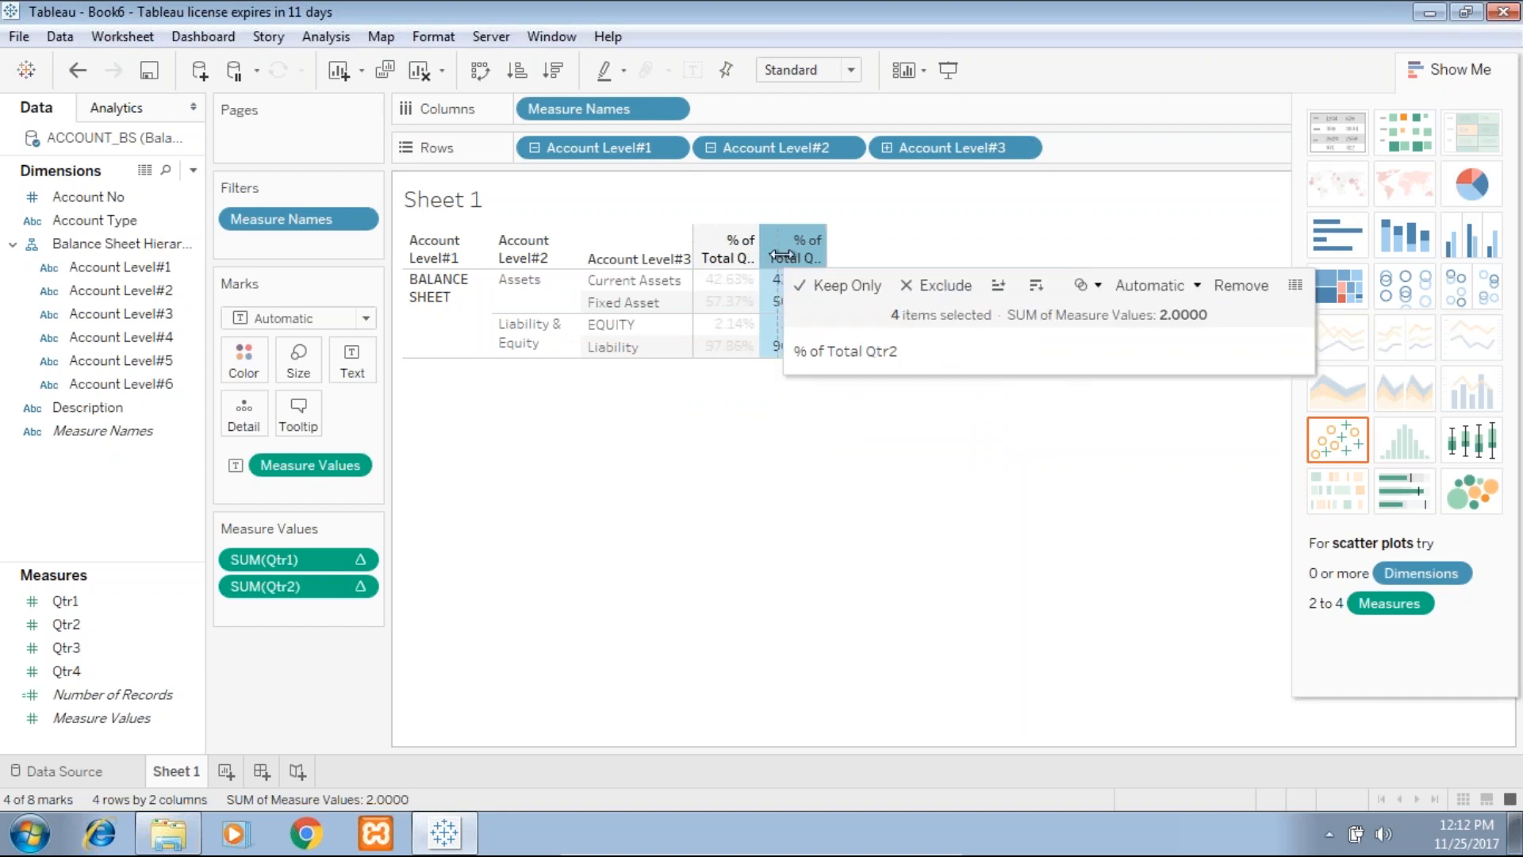
left_click_drag(793, 255, 843, 278)
left_click(711, 449)
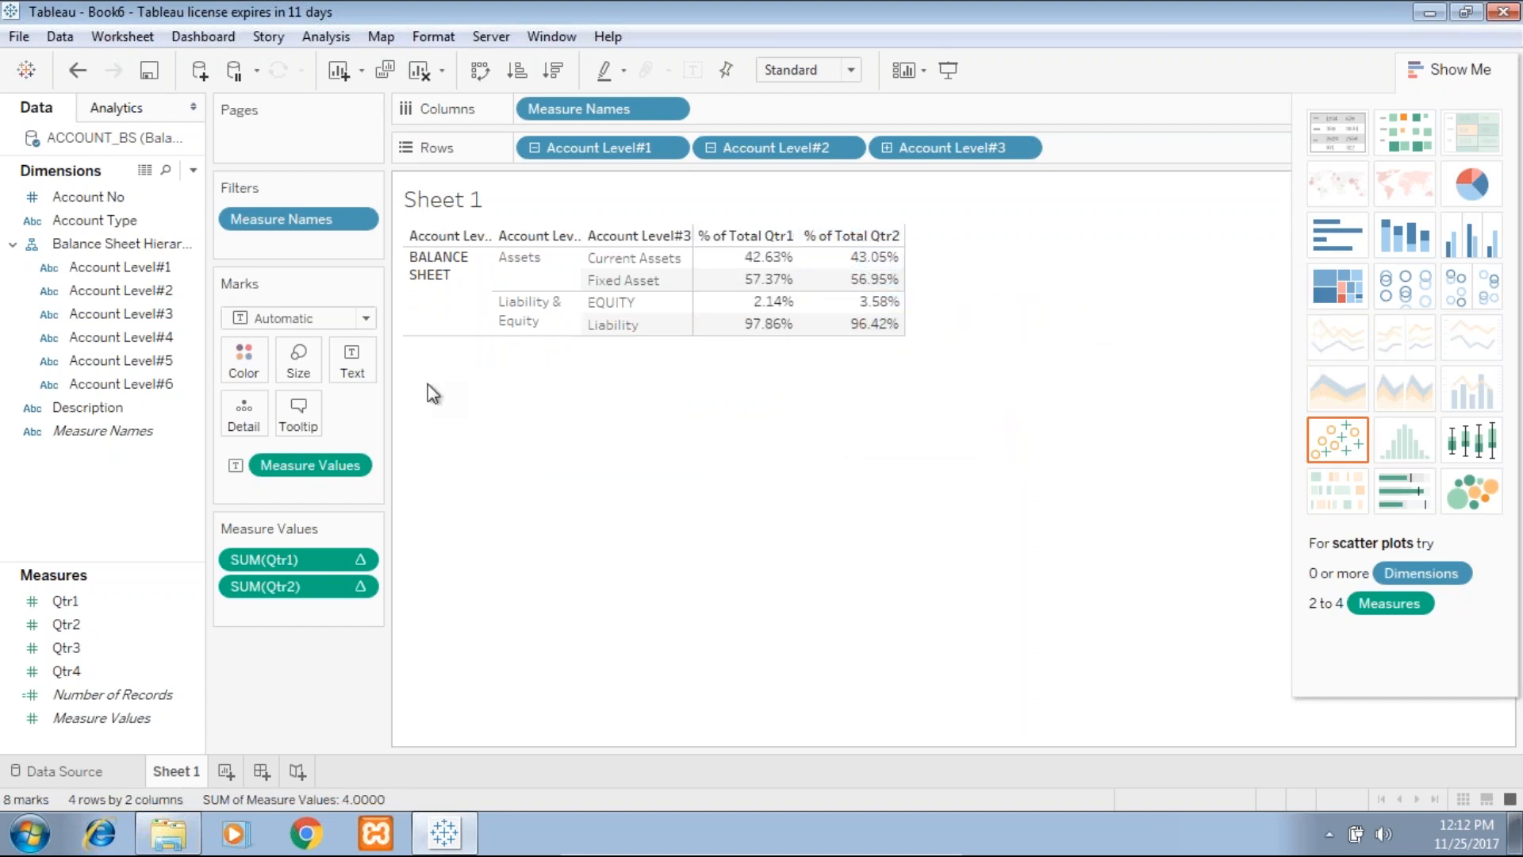
Add the plain Qtr1 and Qtr2 sums to the measure values, each directly after its own percentage measure.
left_click(66, 600)
left_click_drag(107, 612, 255, 574)
left_click_drag(32, 622, 309, 639)
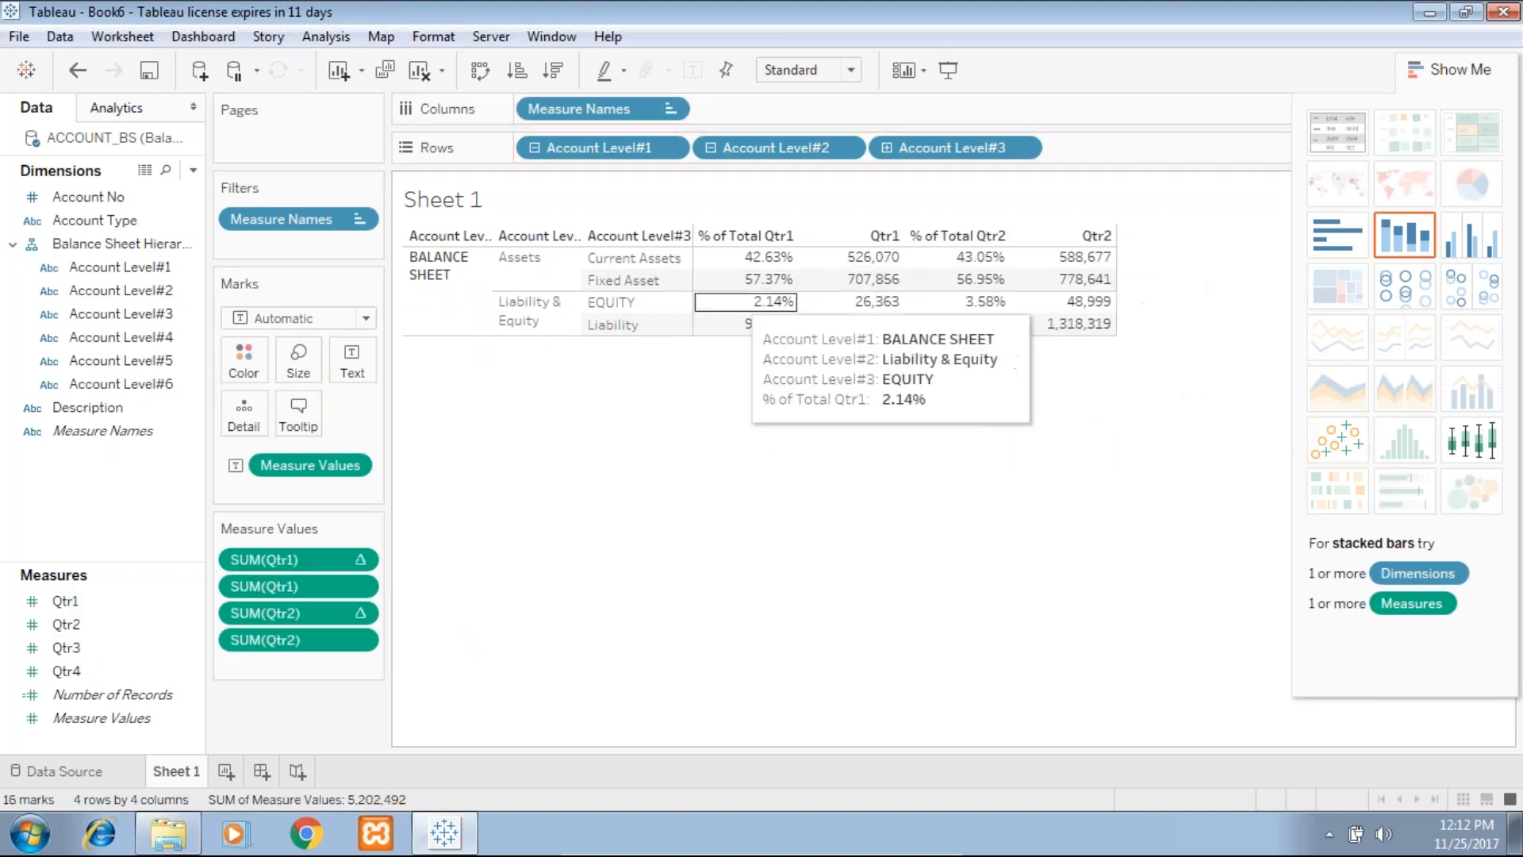
Format the plain SUM(Qtr1) values as Currency (Standard) with the English (United States) locale.
left_click(363, 586)
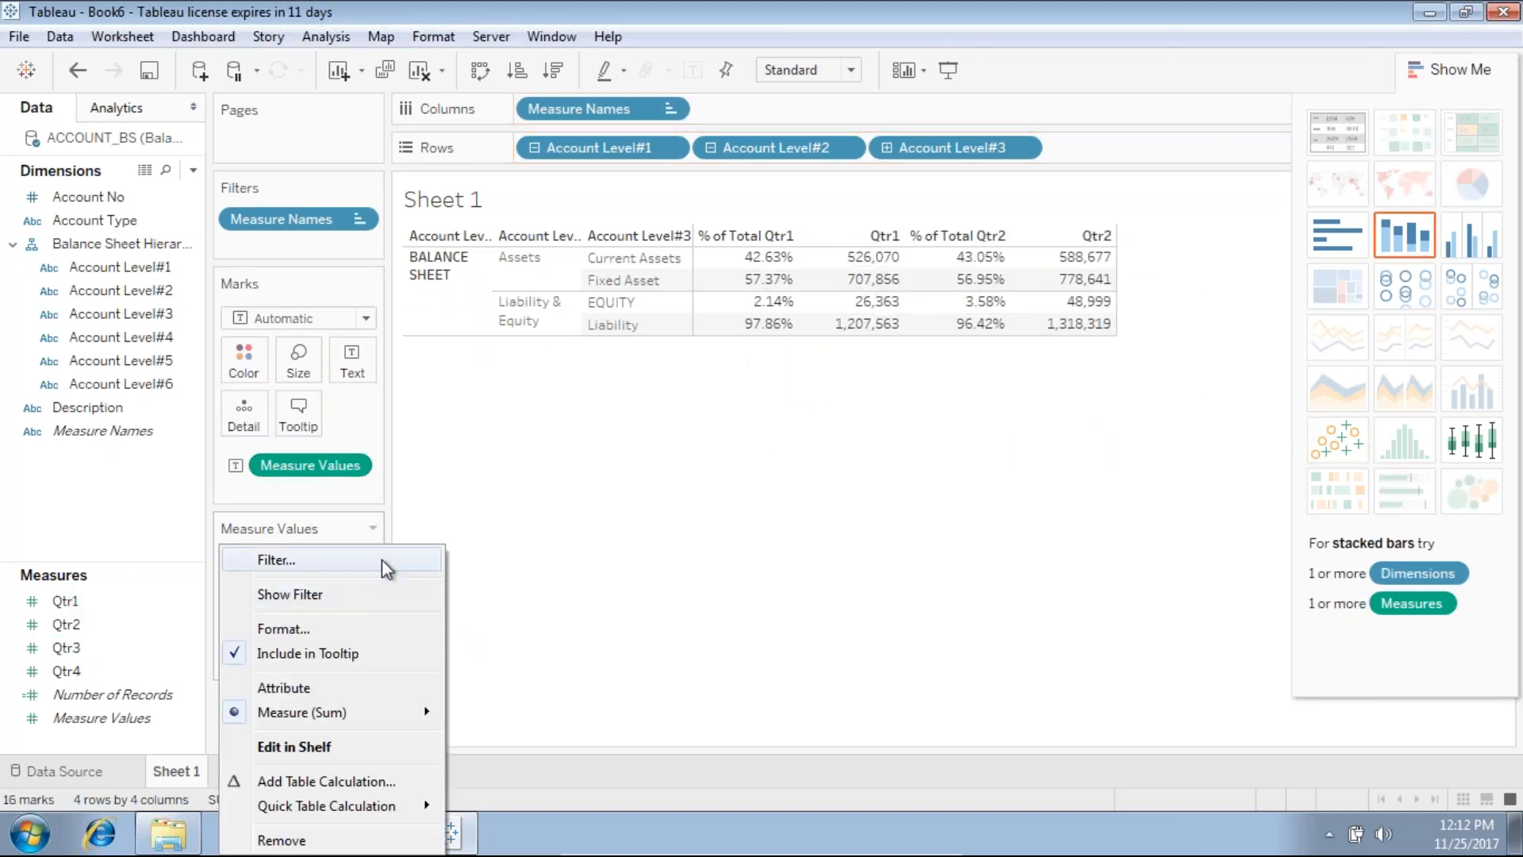
left_click(350, 625)
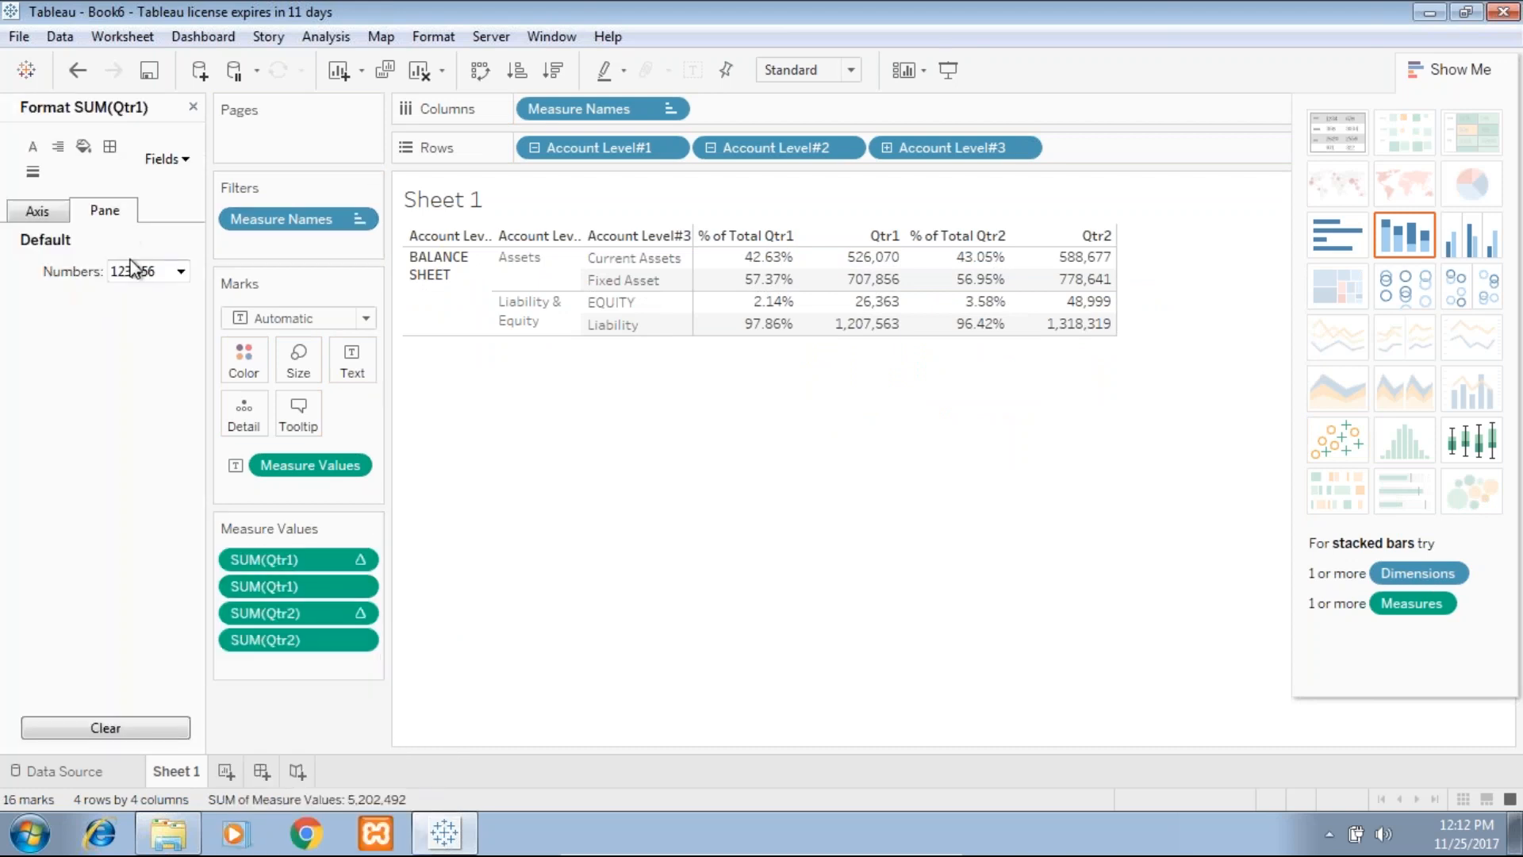
left_click(141, 272)
left_click(171, 351)
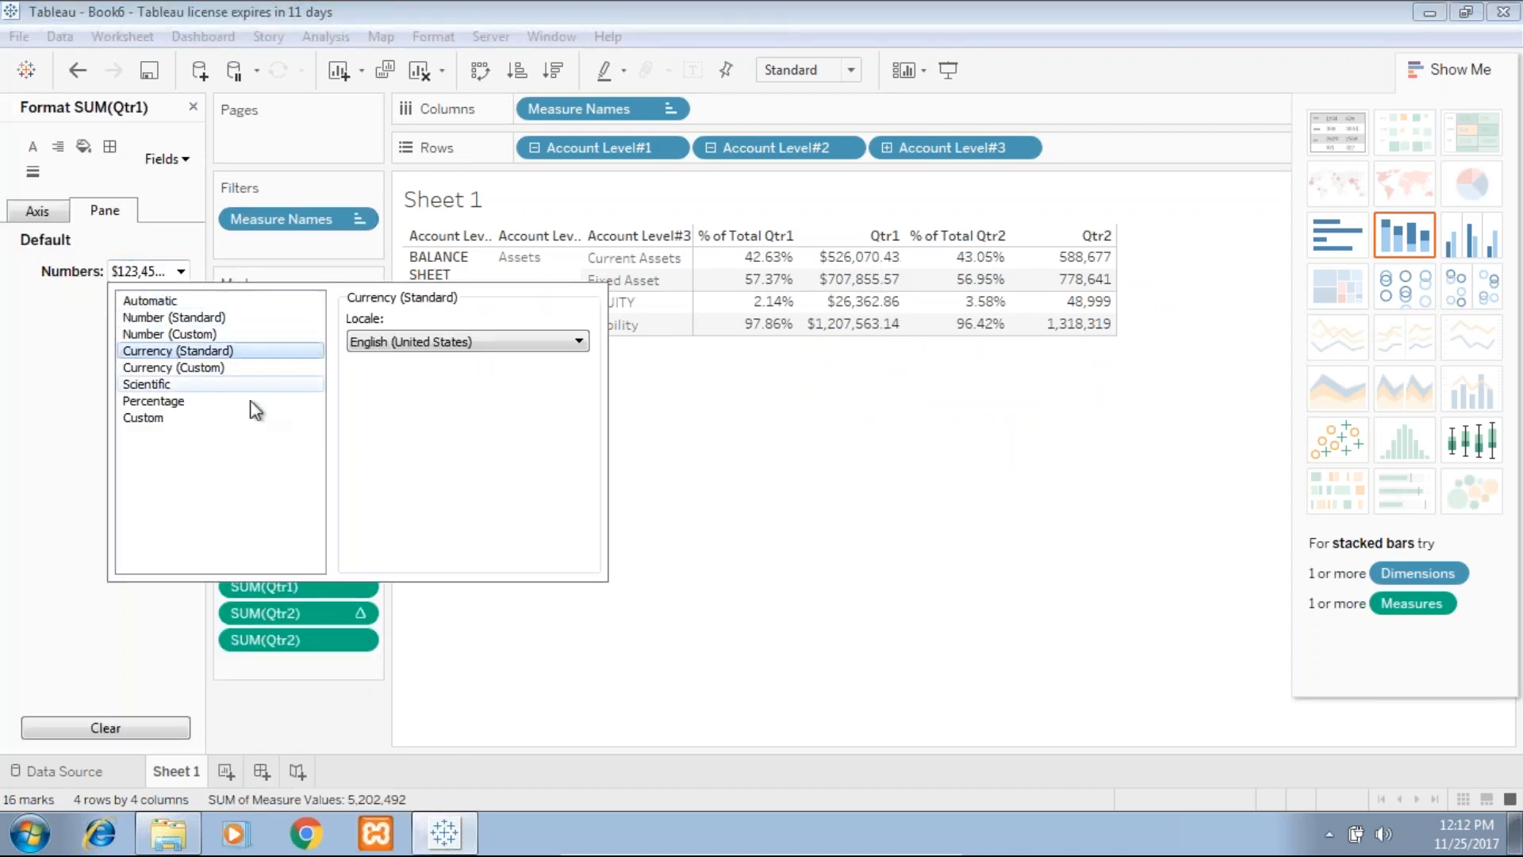
left_click(703, 429)
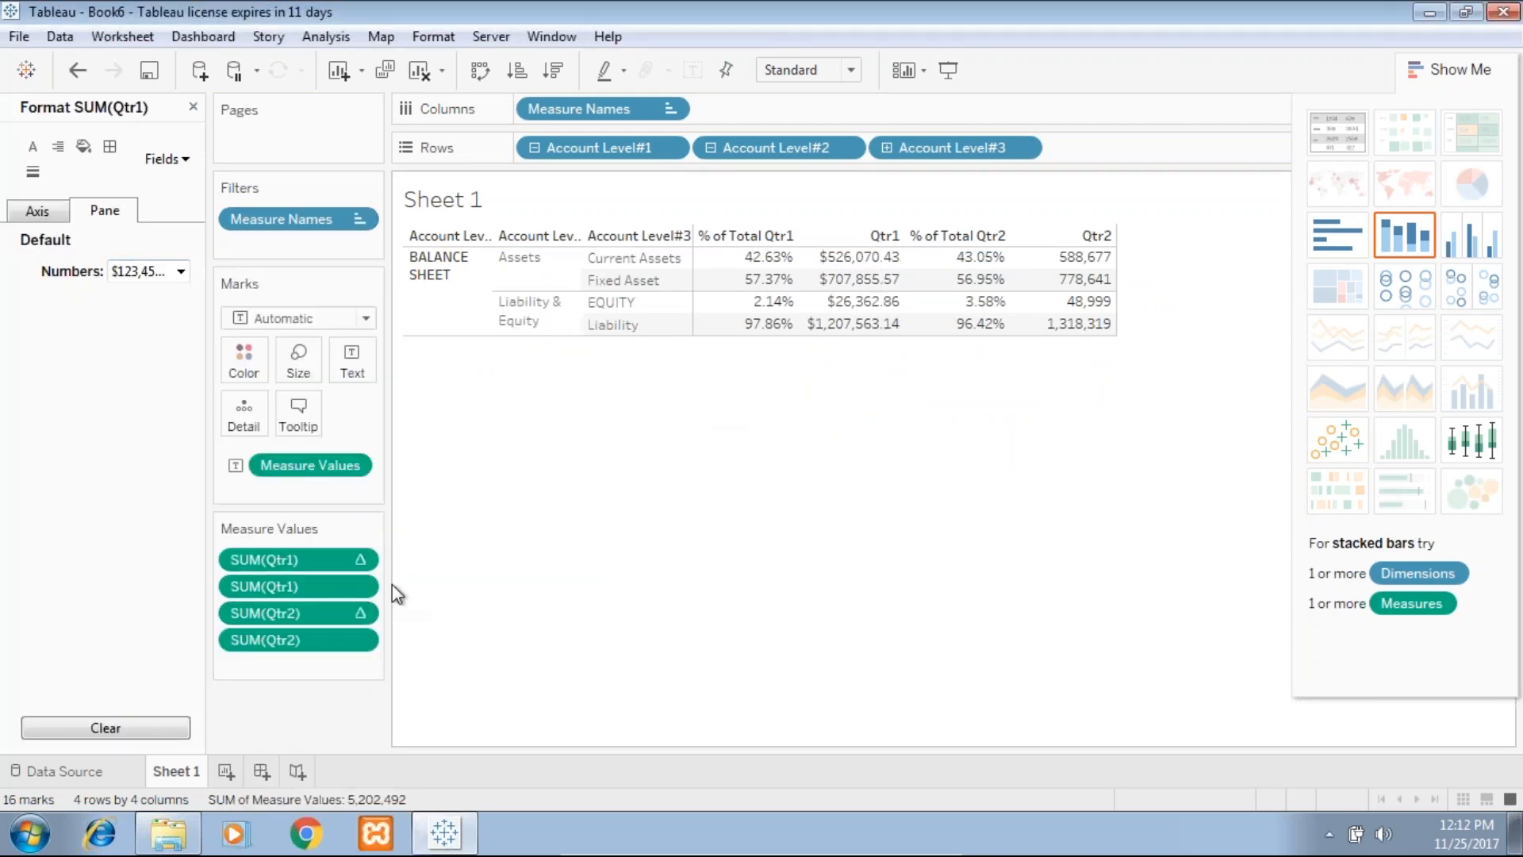
Format the plain SUM(Qtr2) values as Currency (Standard) and collapse the chart type suggestions.
left_click(299, 612)
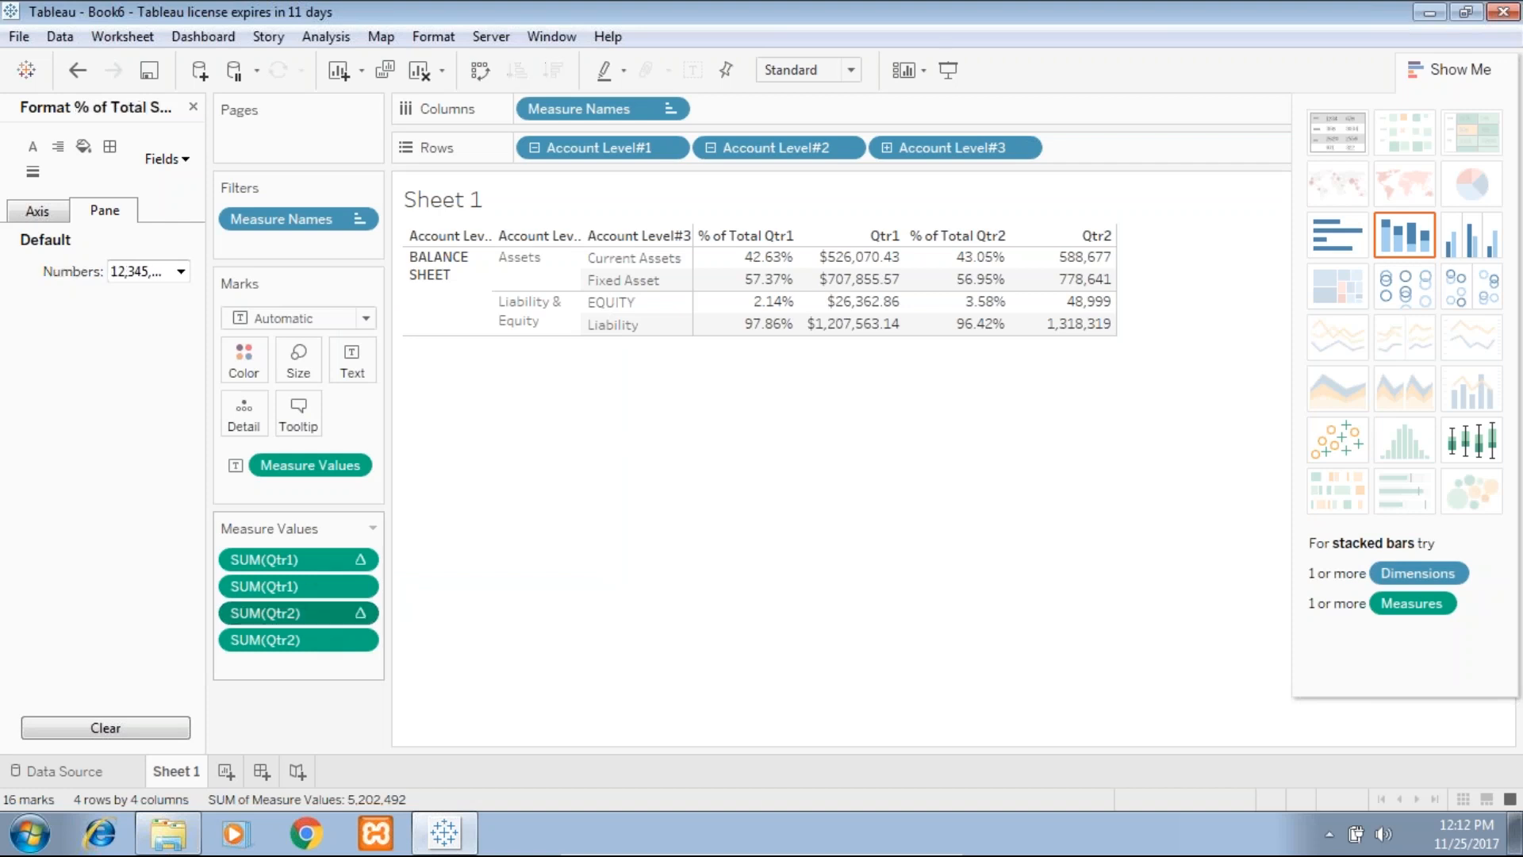
left_click(316, 641)
left_click(181, 271)
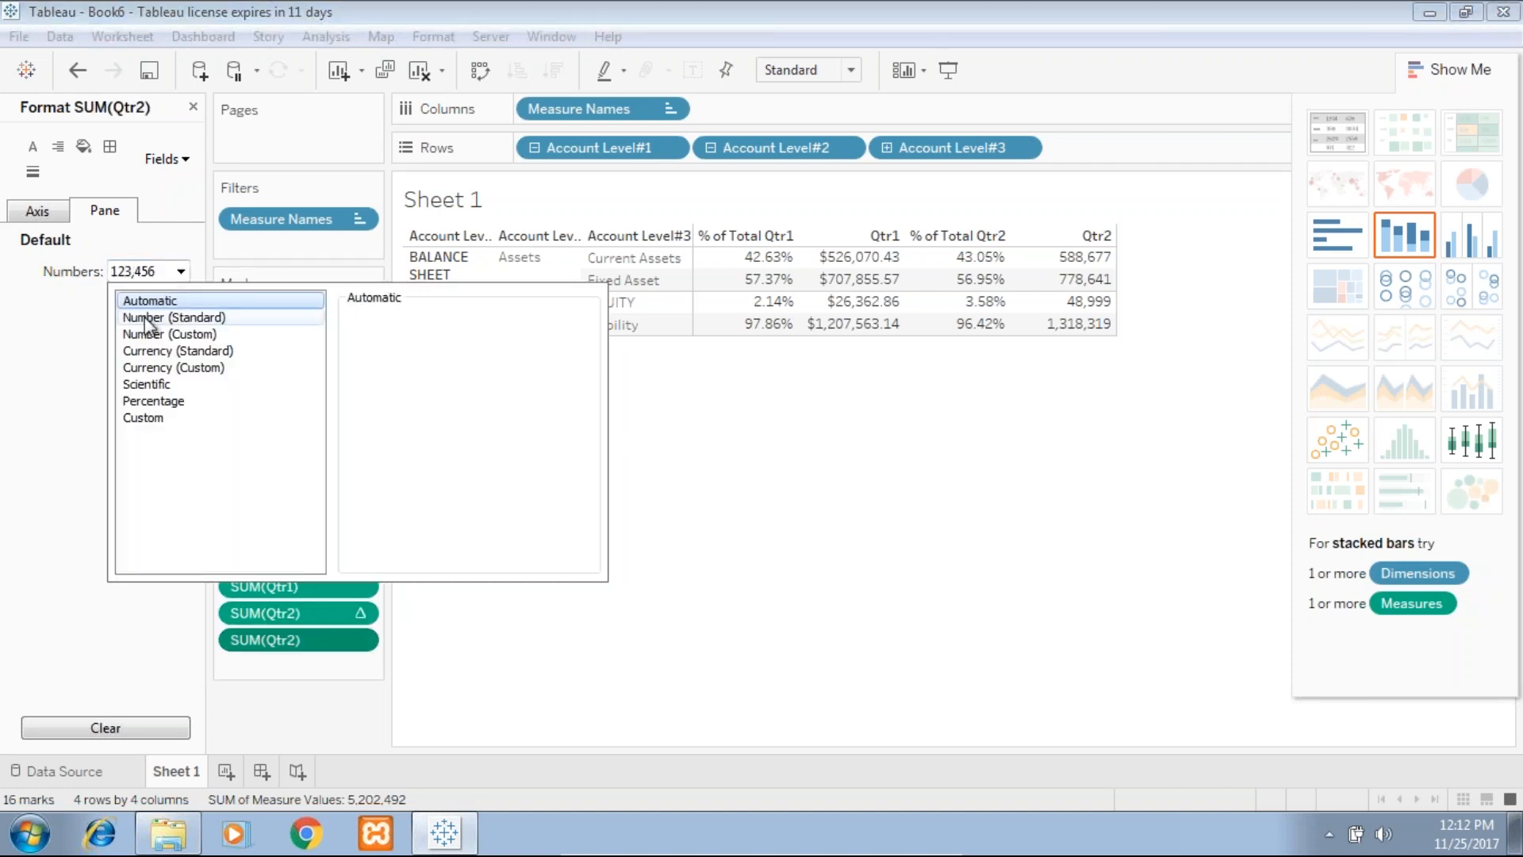
left_click(176, 352)
left_click(889, 366)
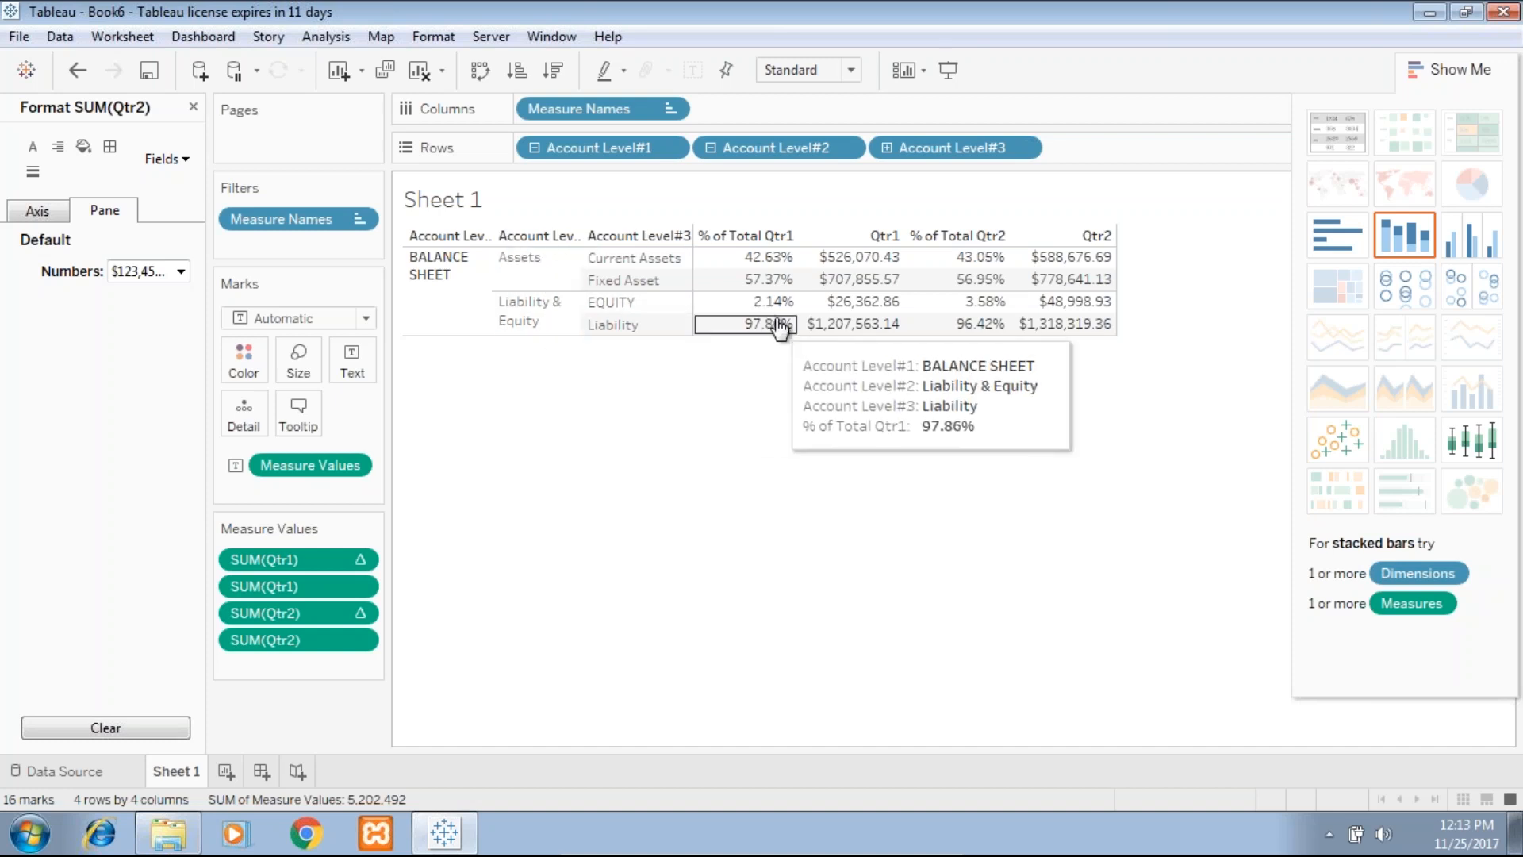
left_click(1487, 69)
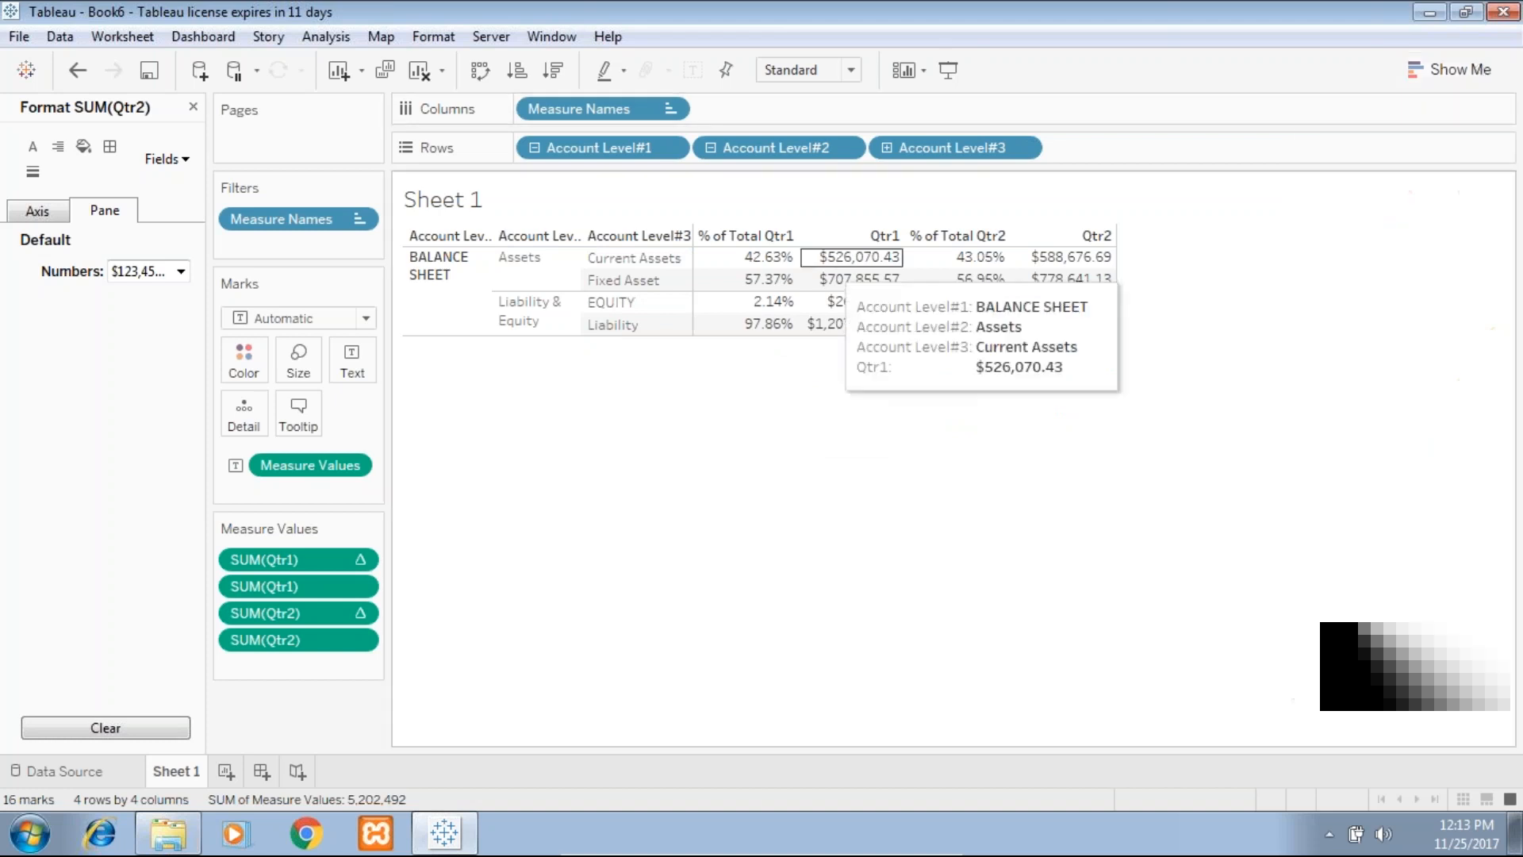
Rename Sheet 1 as Tabular View.
double_click(173, 771)
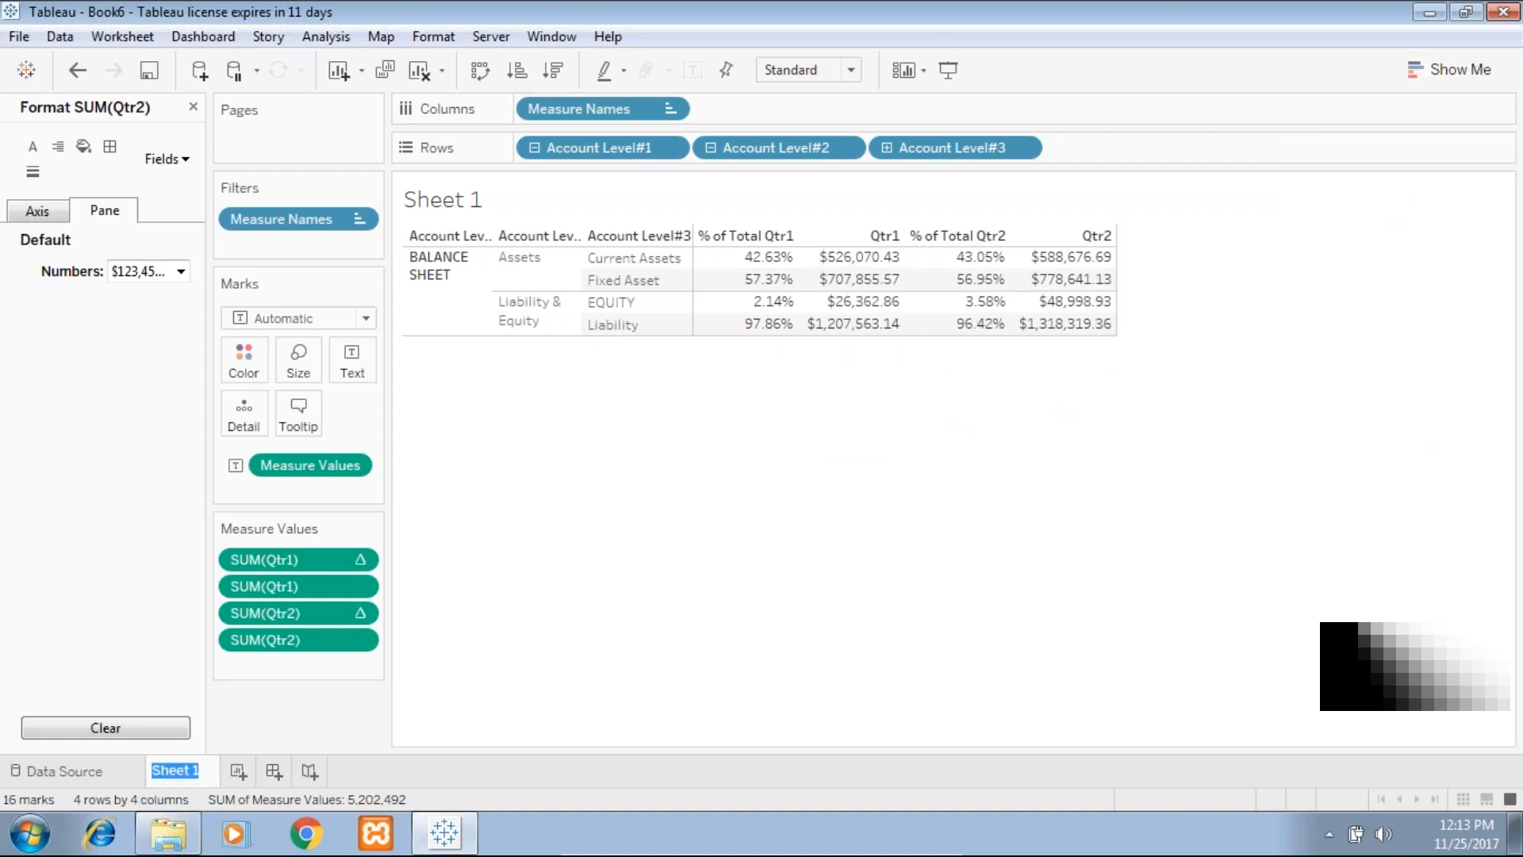
type("T")
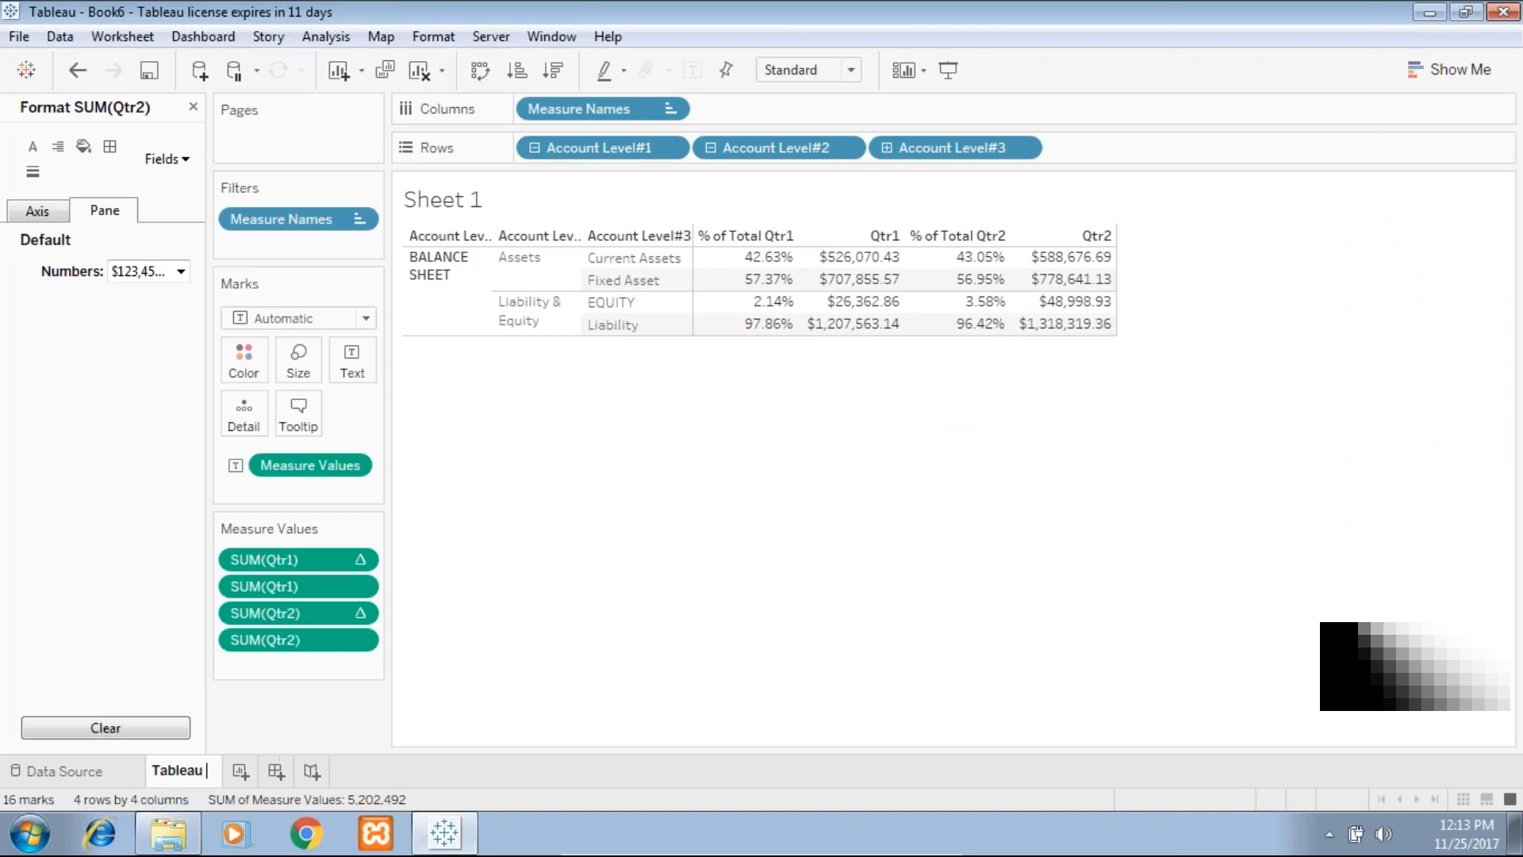
type("abul")
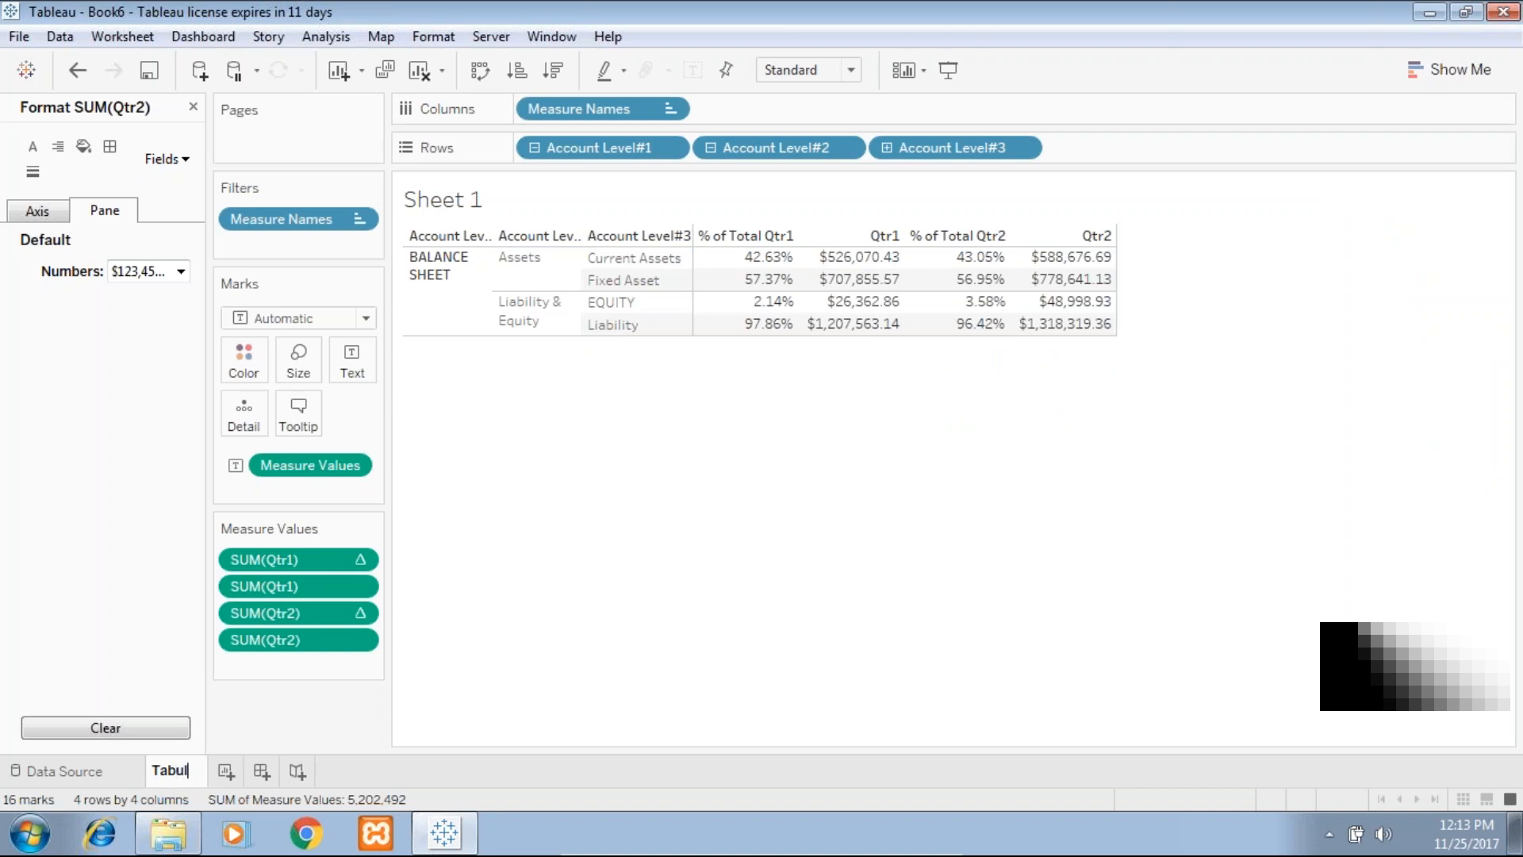
type("ar View")
key("Return")
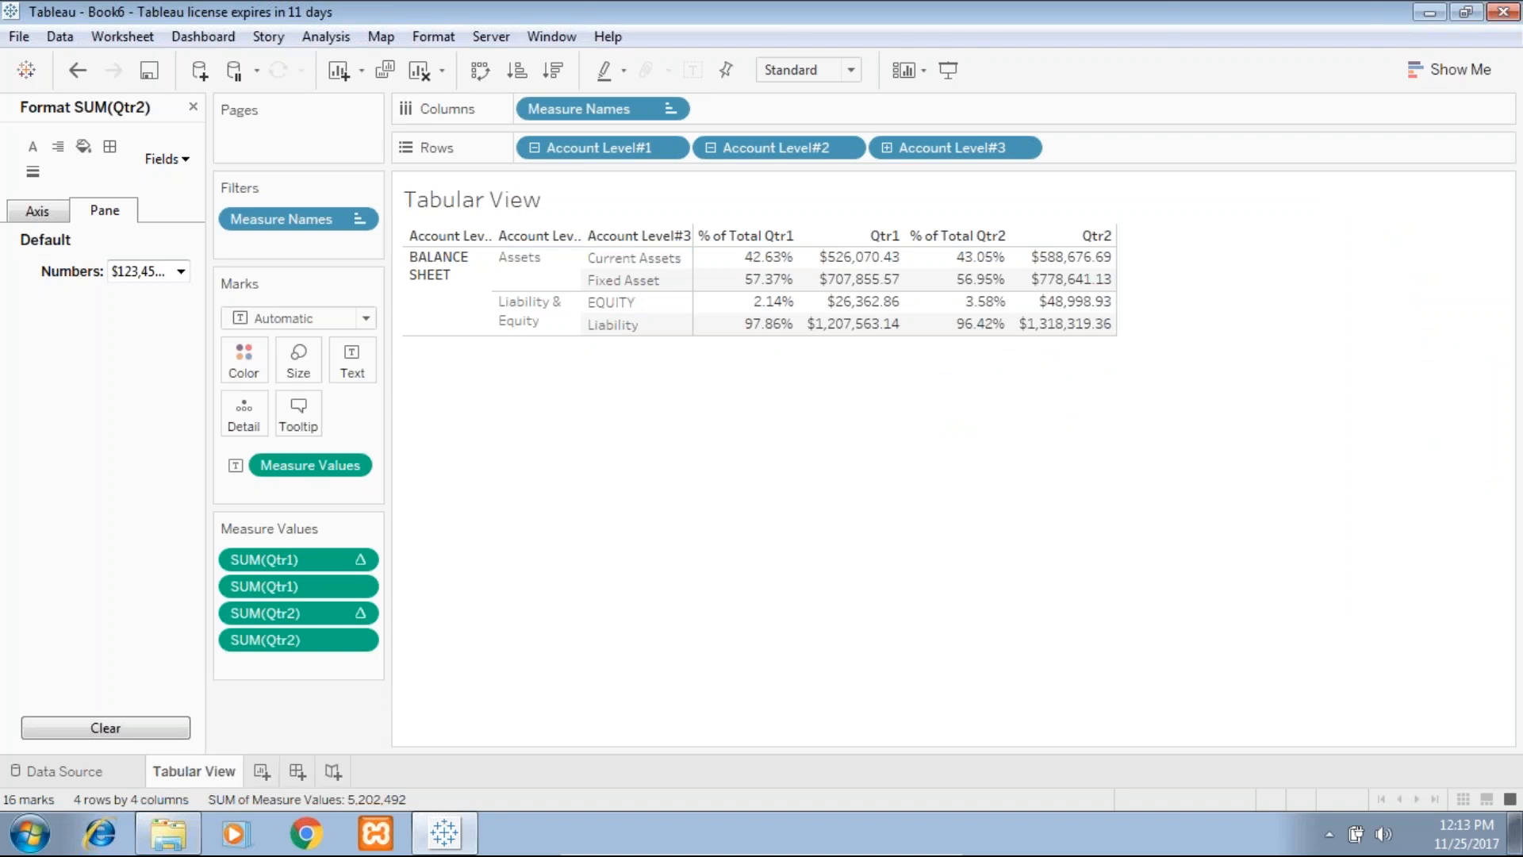
left_click(262, 771)
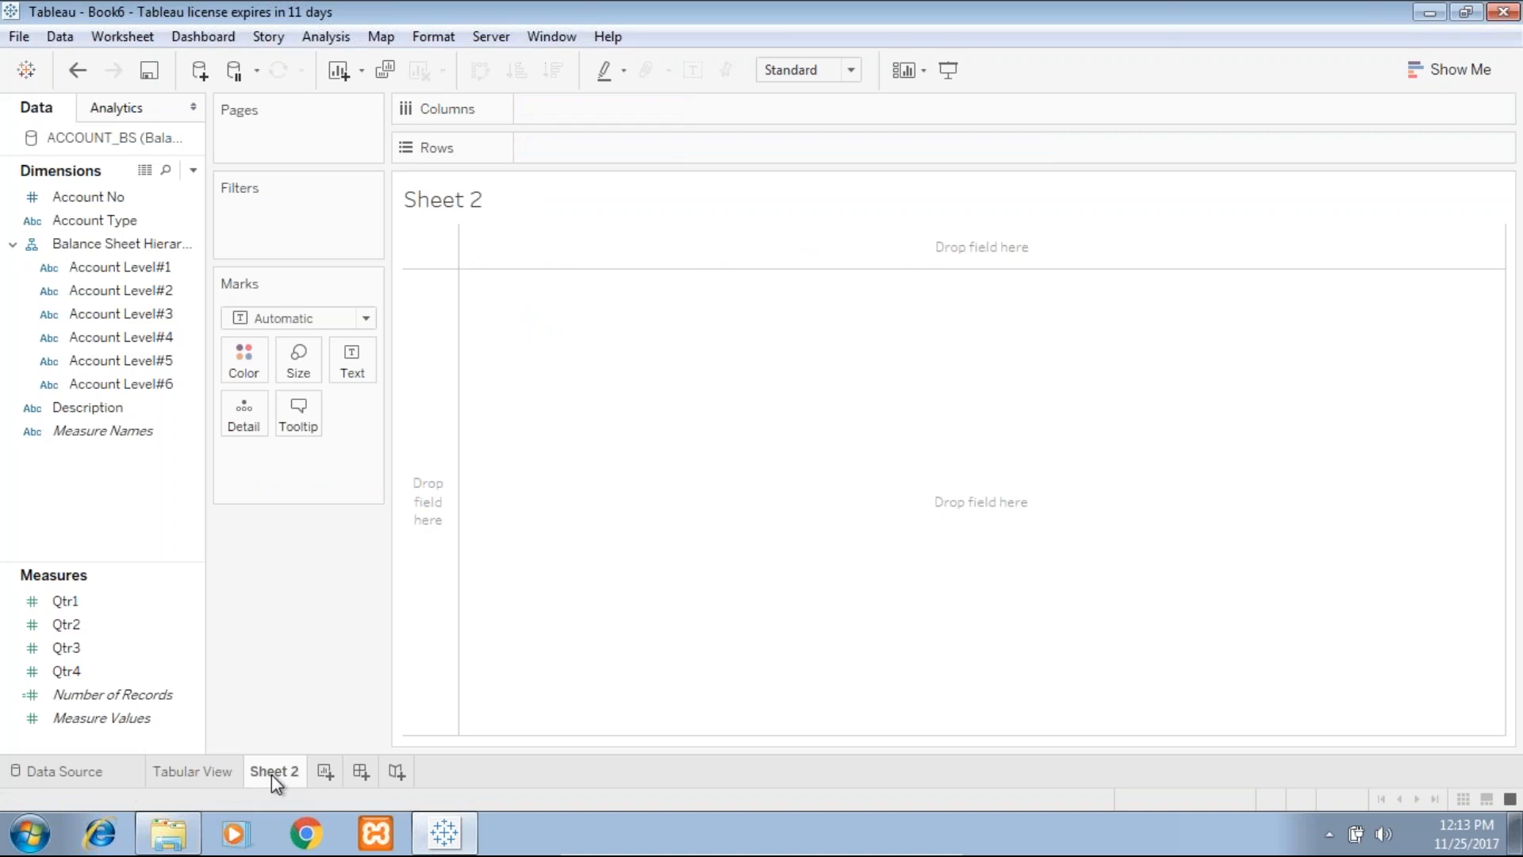
right_click(271, 774)
left_click(359, 583)
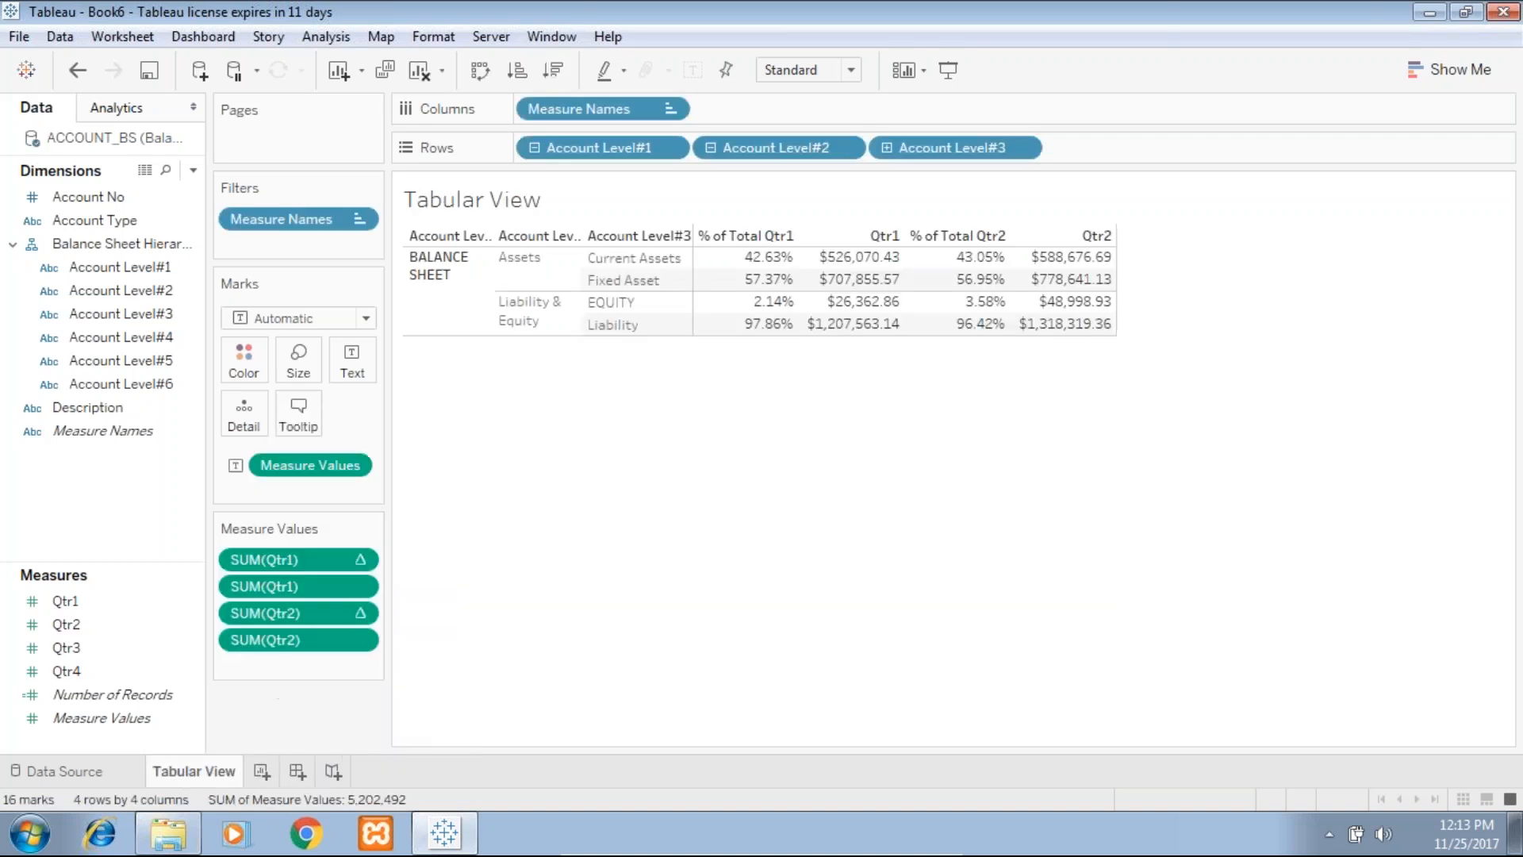
Duplicate the Tabular View sheet and name the copy Bar Chart#1.
right_click(183, 774)
left_click(284, 617)
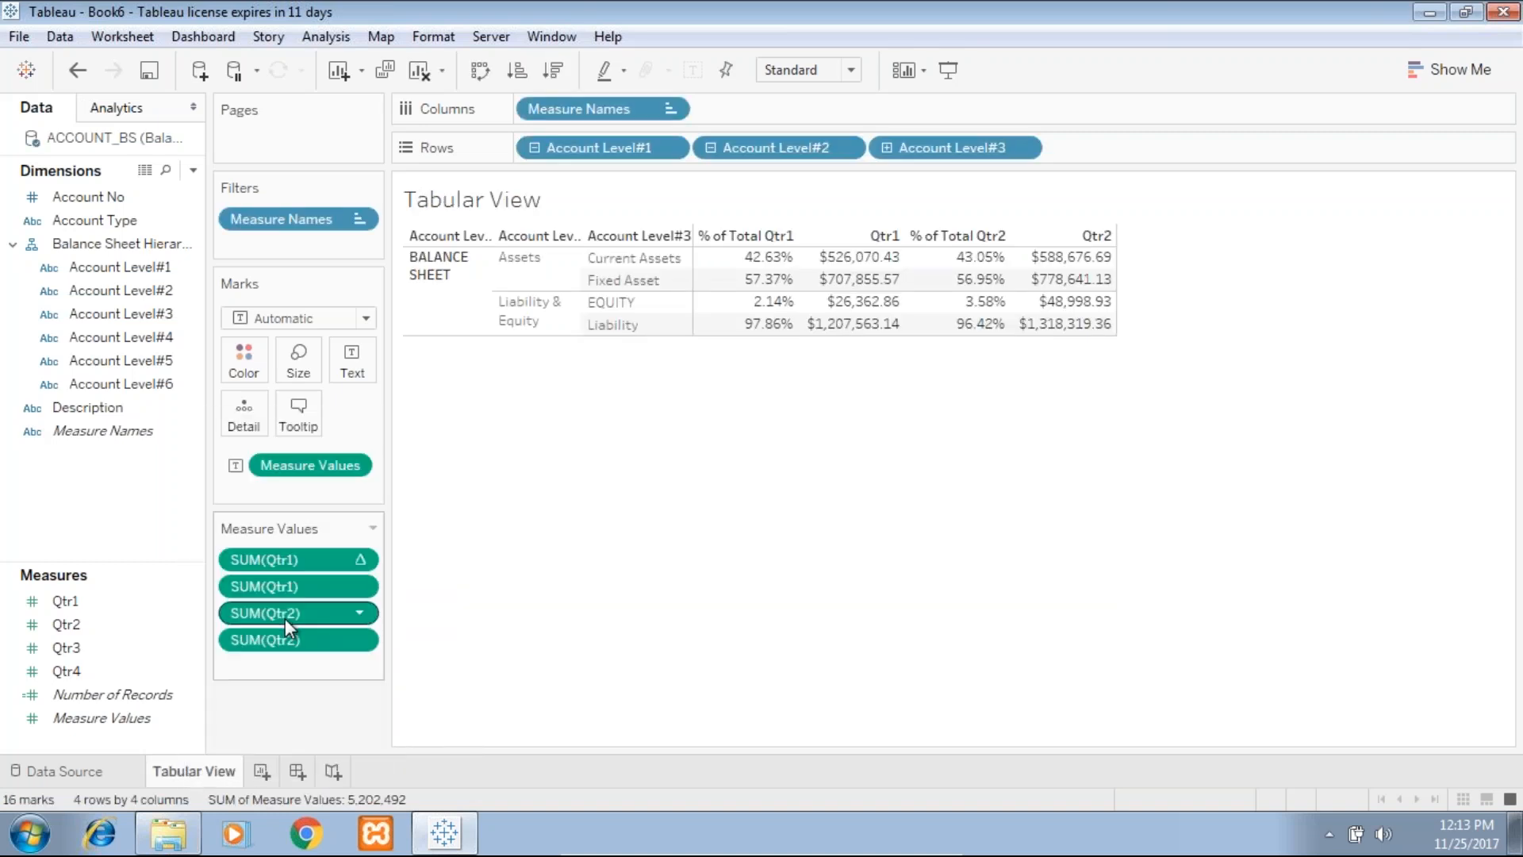
double_click(276, 771)
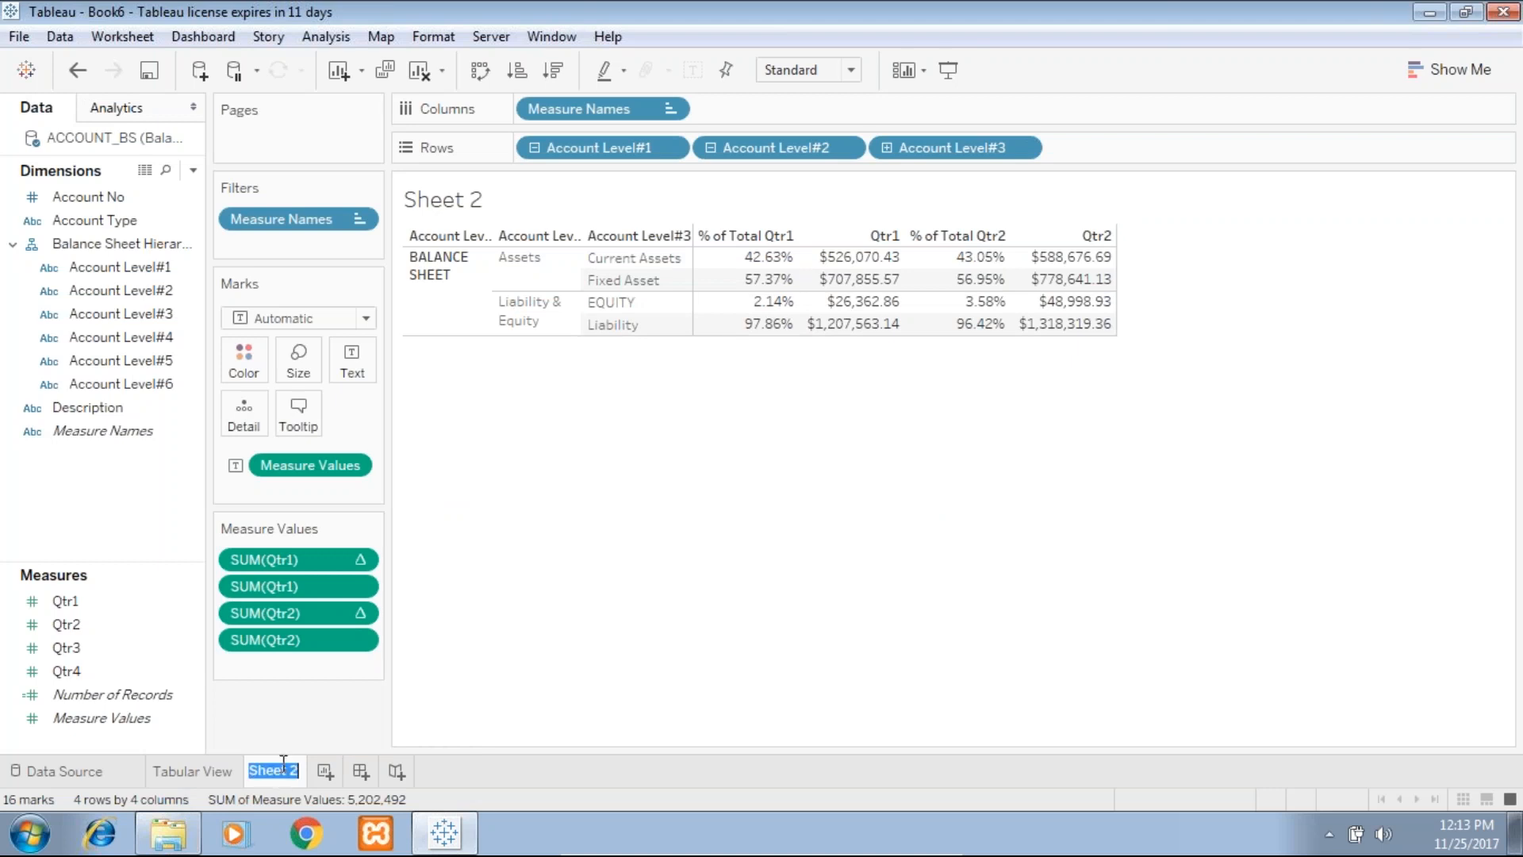
type("Bar Char#1")
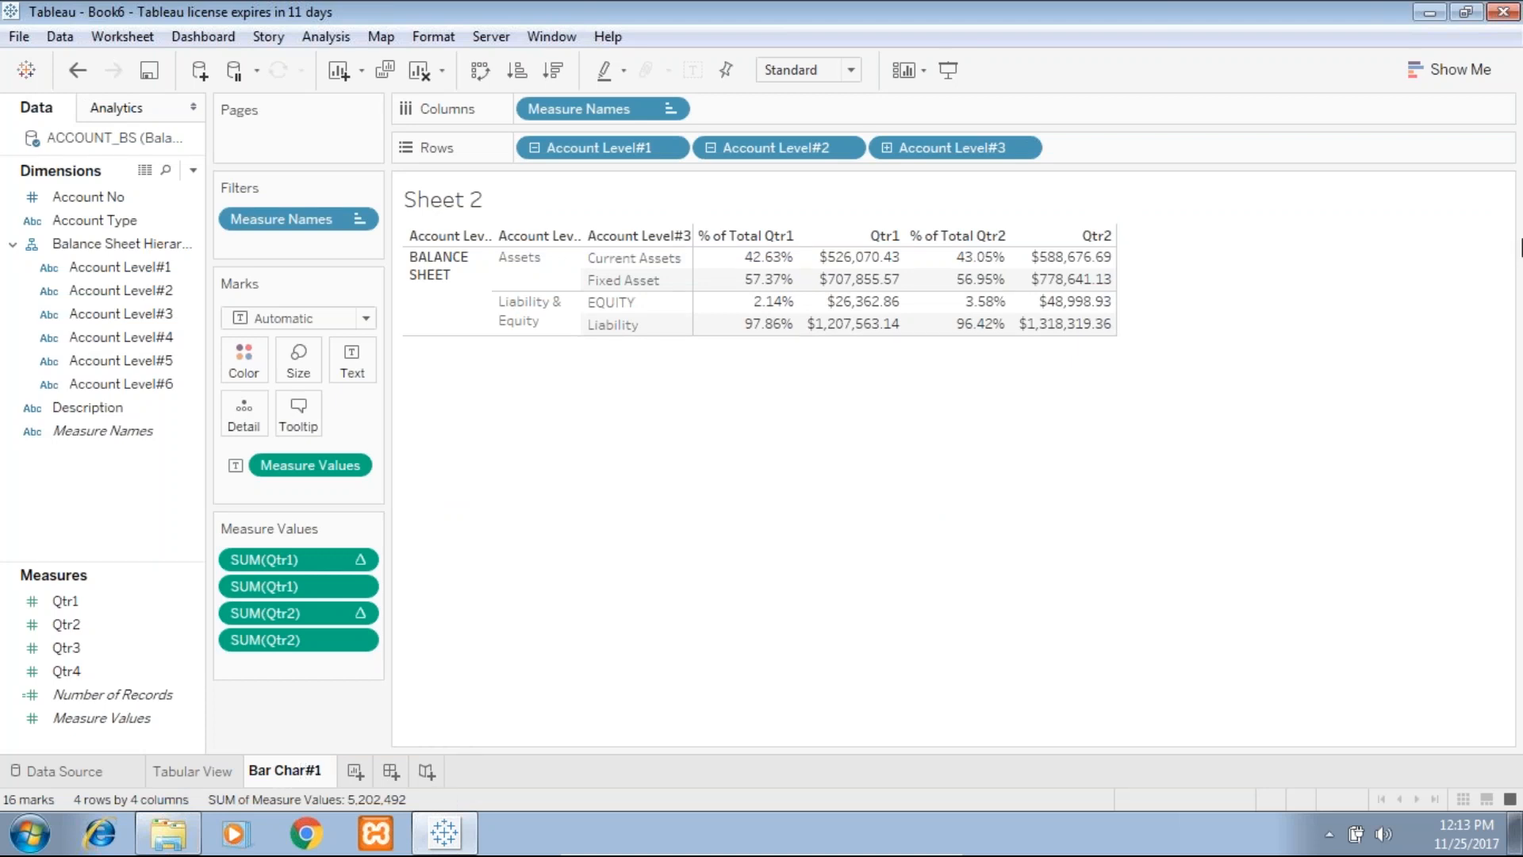
key("Return")
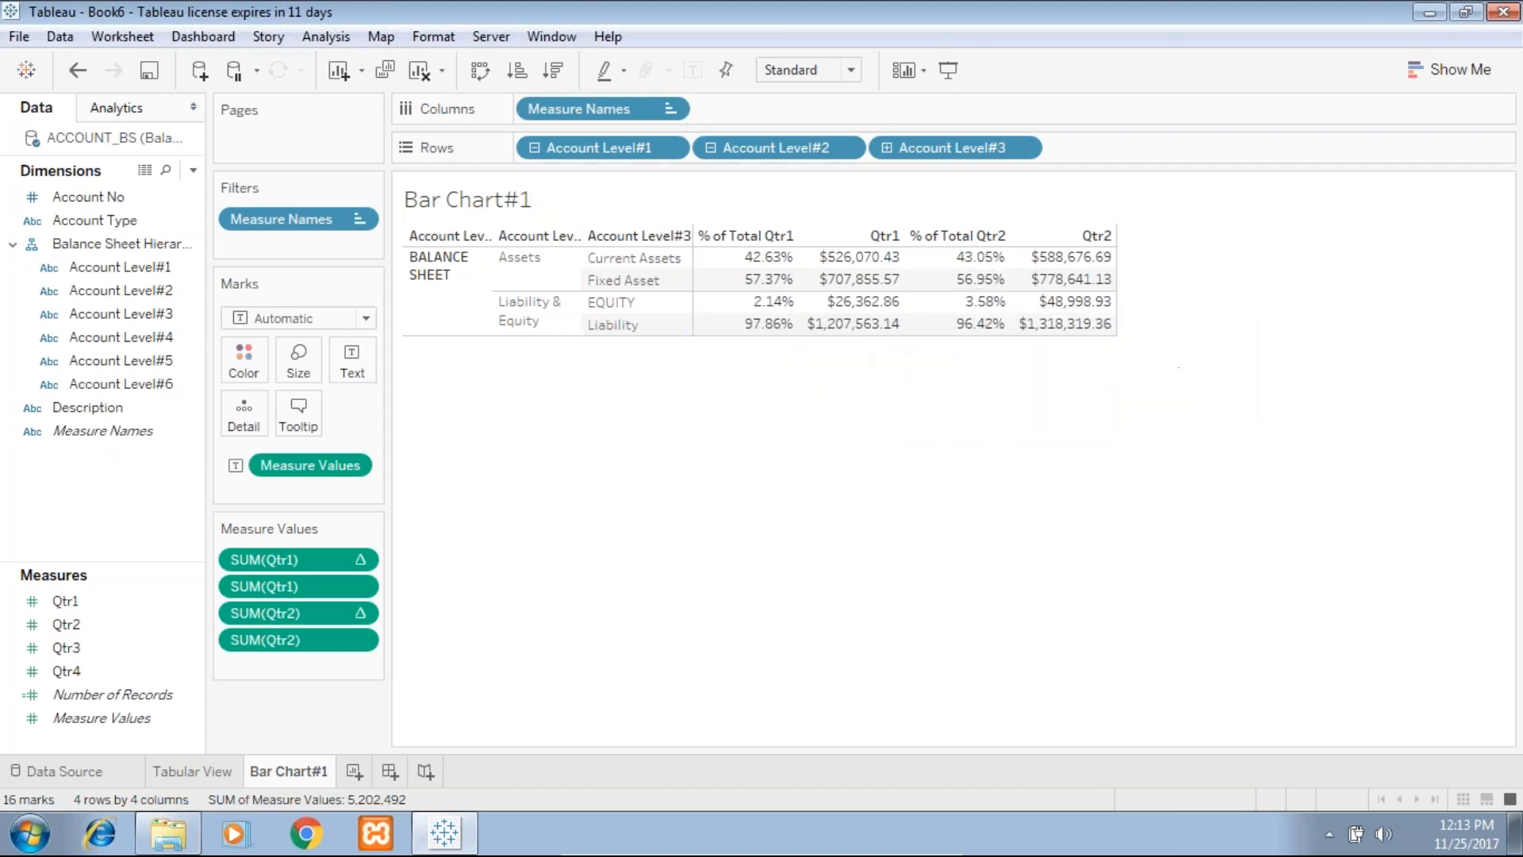
Convert the table to horizontal bars and remove the plain Qtr1 and Qtr2 sums, keeping only the two percentage measures.
left_click(1447, 70)
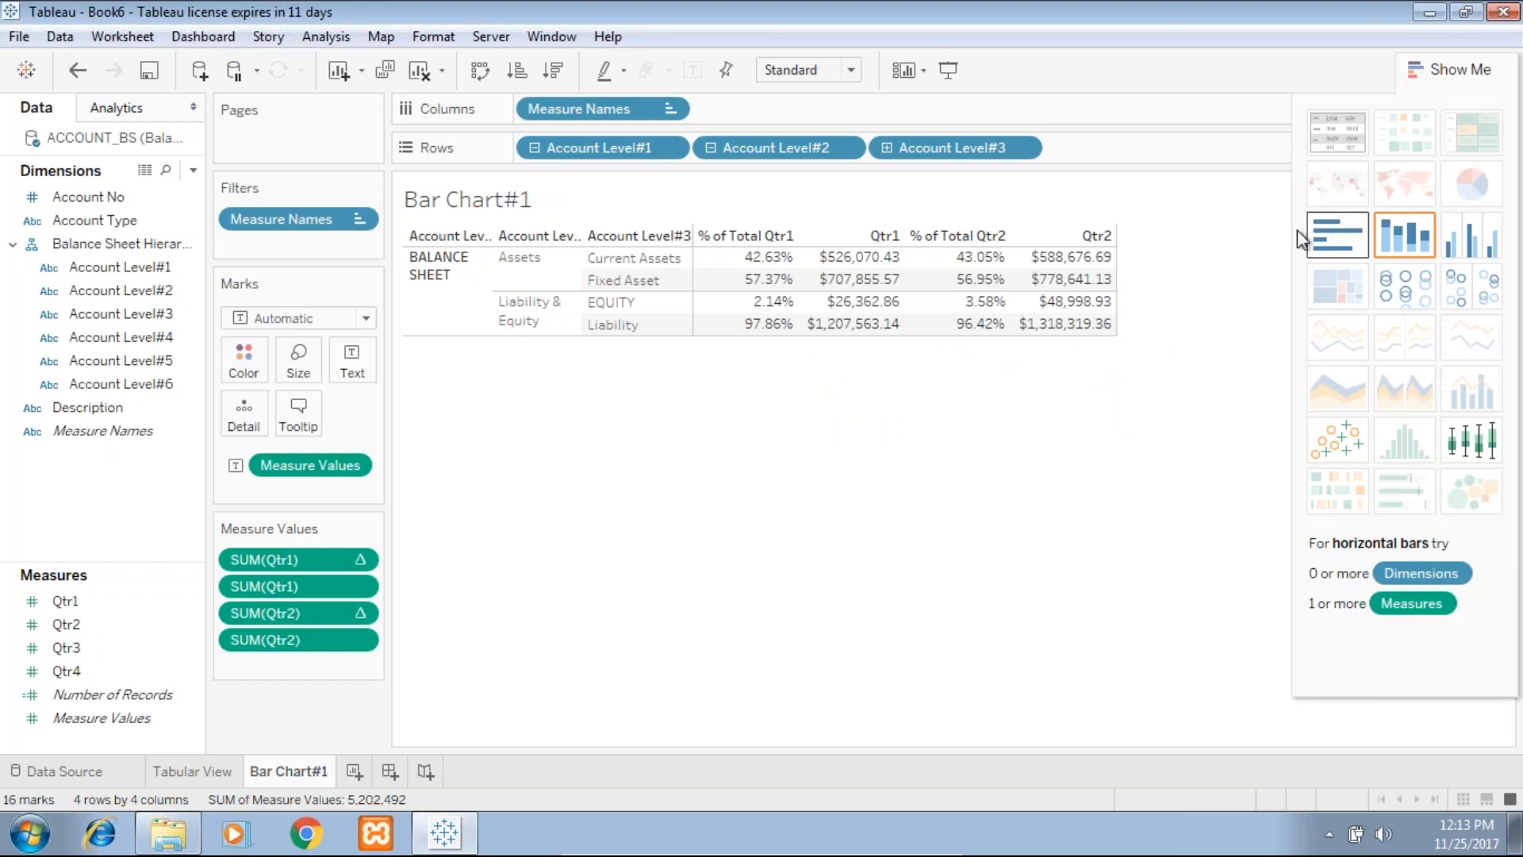
left_click(1300, 234)
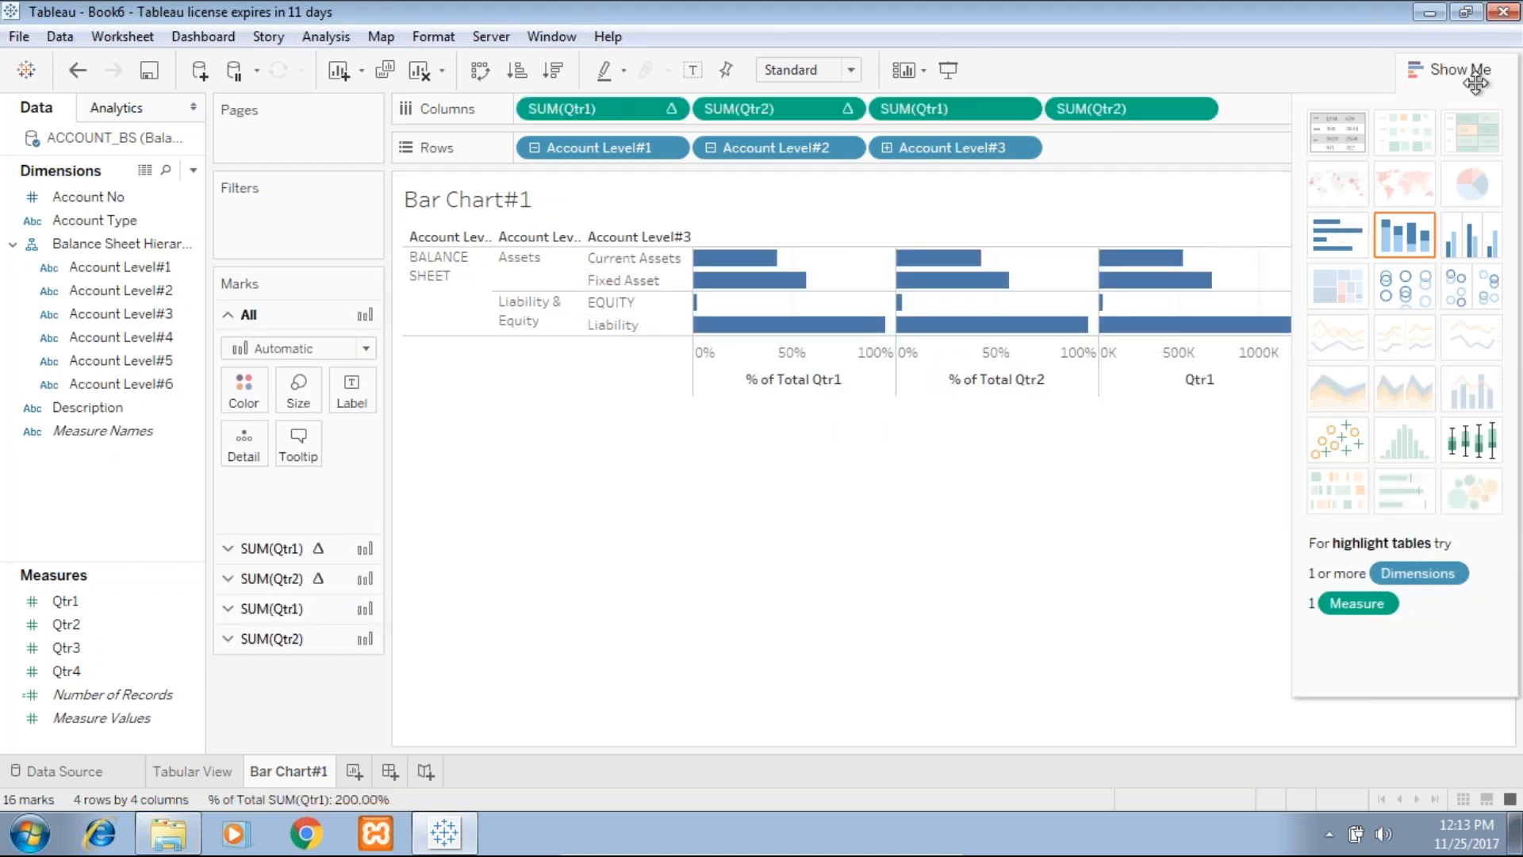
left_click(1477, 82)
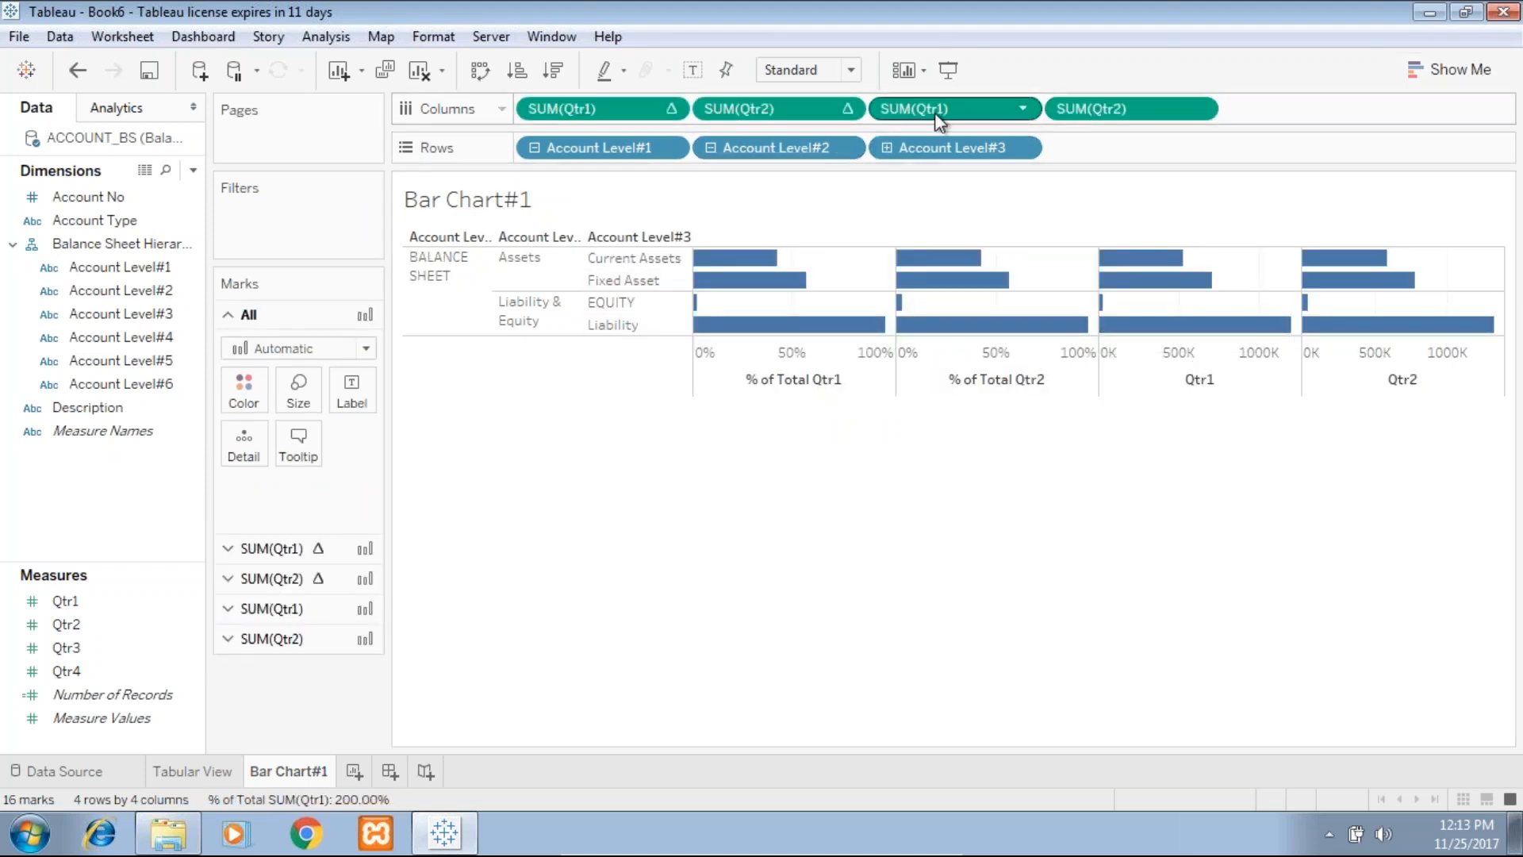
left_click_drag(930, 114, 734, 494)
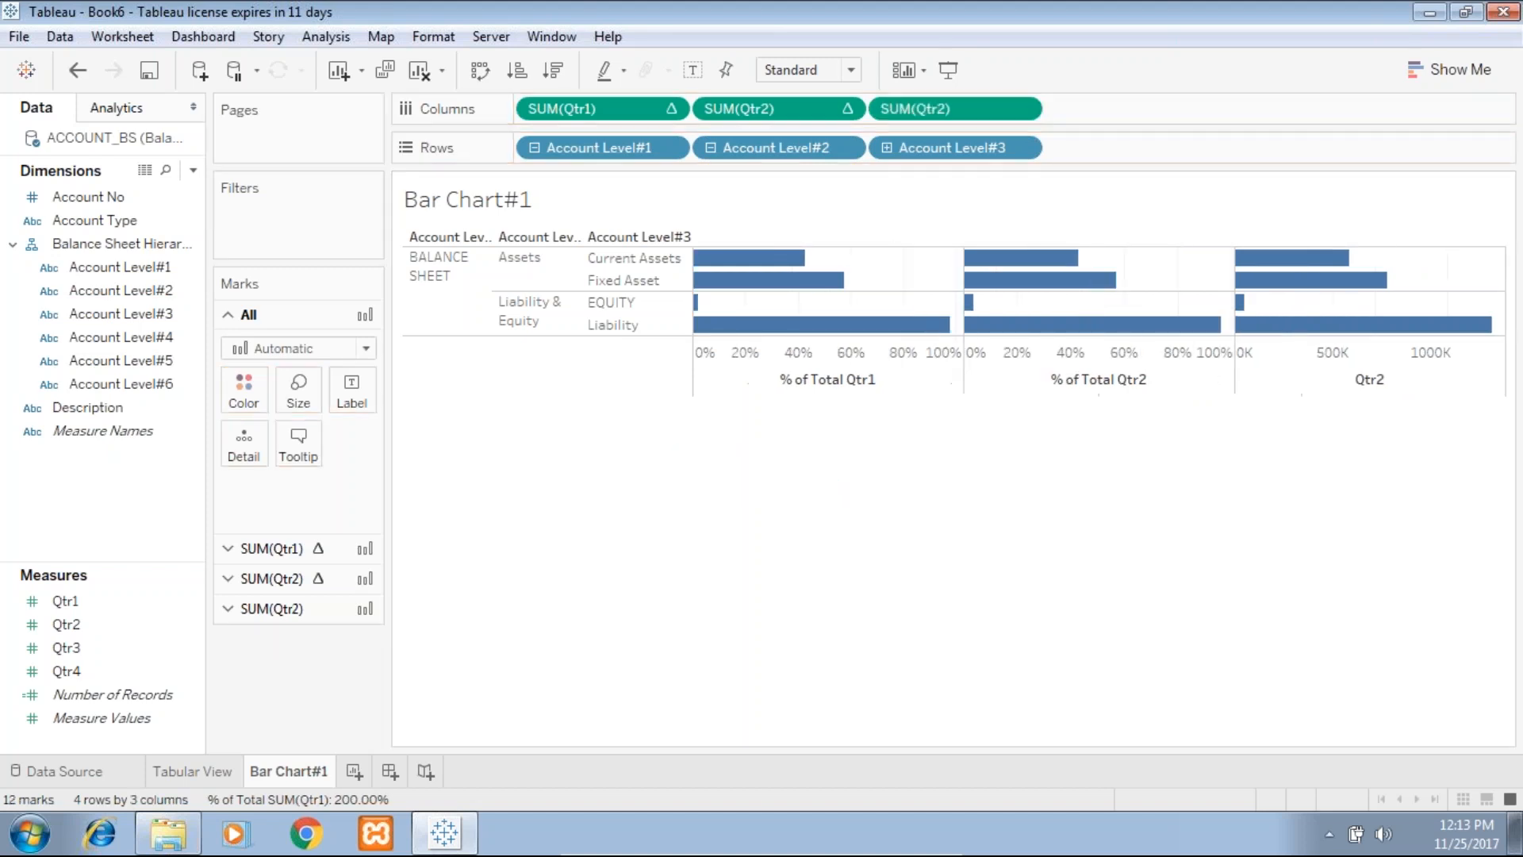
left_click_drag(958, 113, 863, 419)
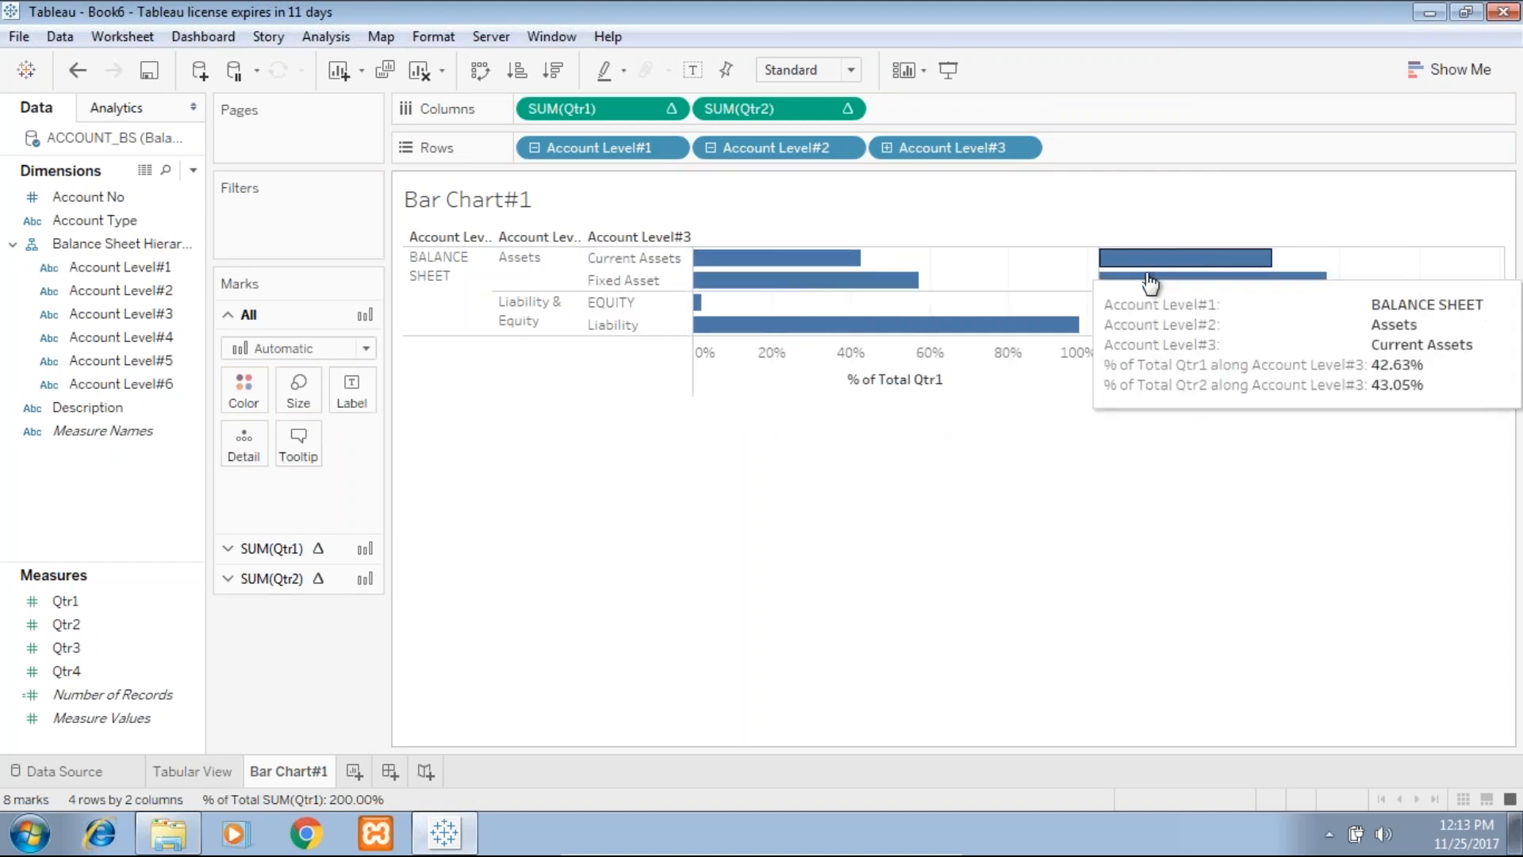
Label the % of Total Qtr1 bars with Qtr1, calculated as Percent of Total using Pane (down).
left_click(278, 548)
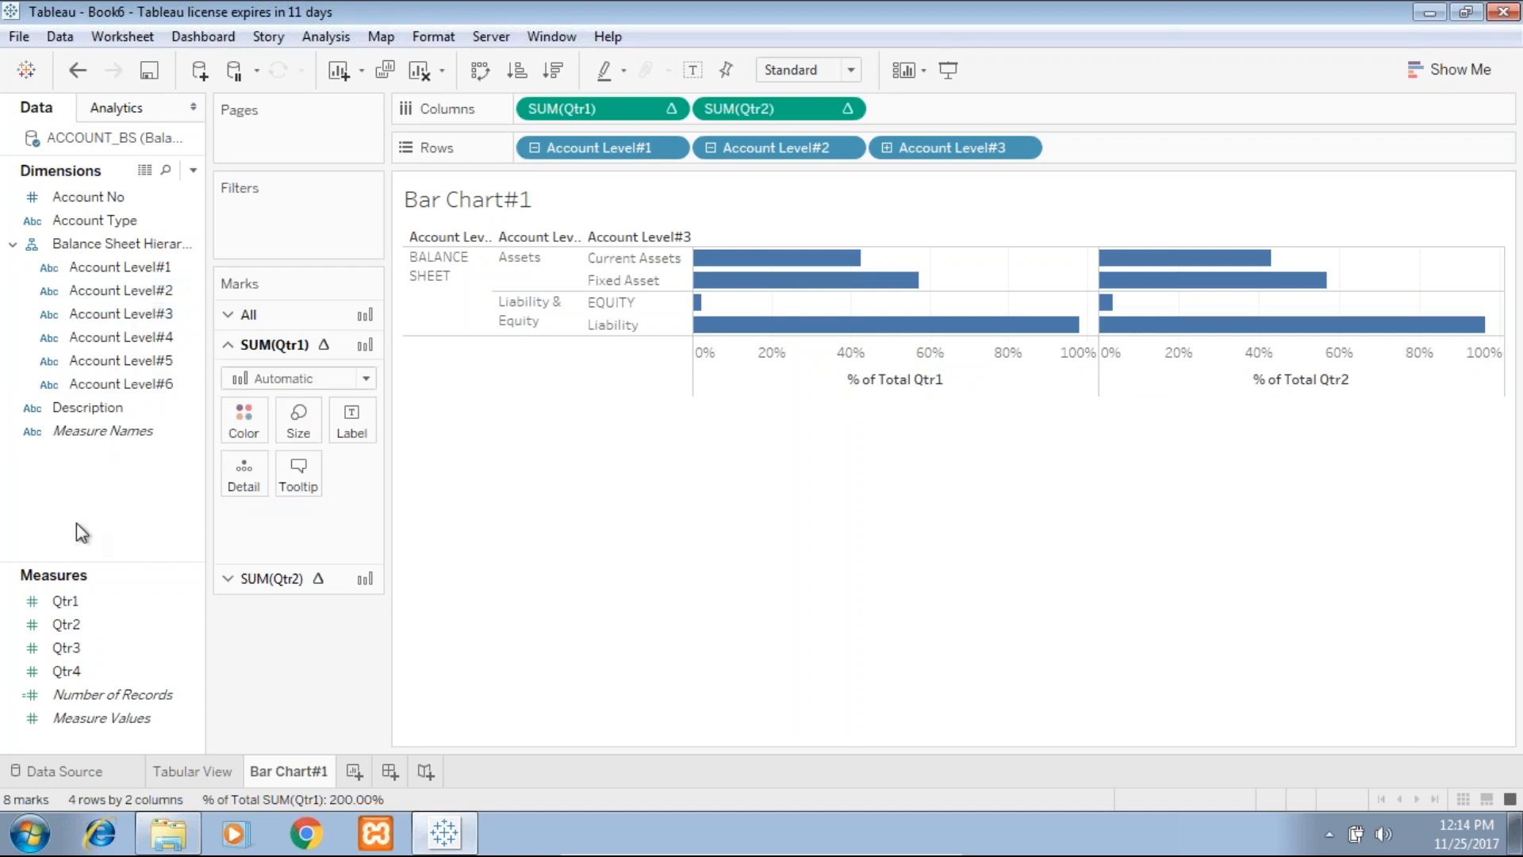
left_click_drag(70, 602, 351, 420)
left_click(351, 527)
mouse_move(382, 802)
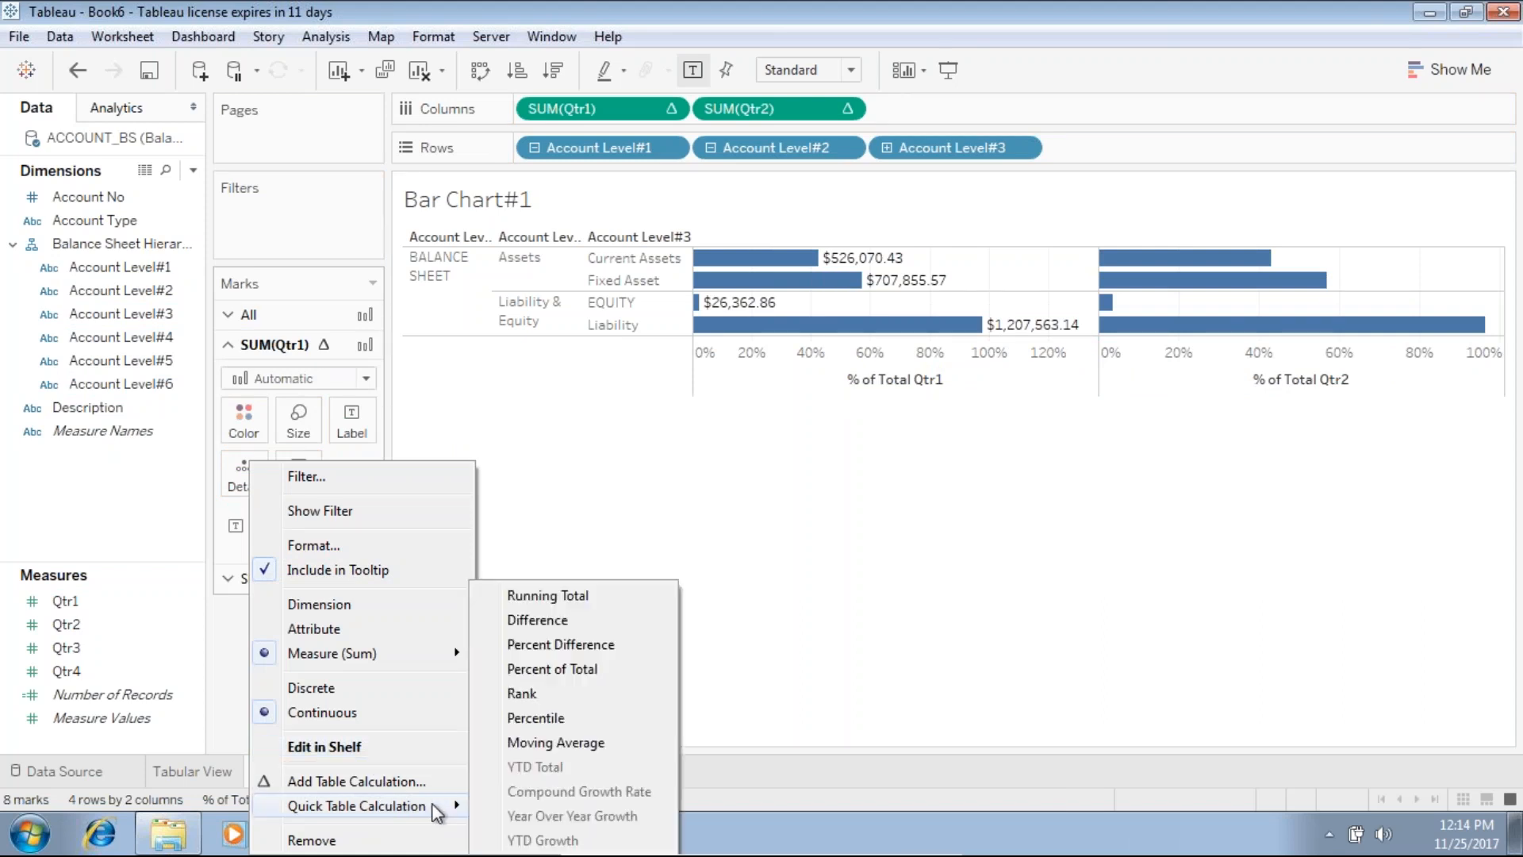
left_click(368, 775)
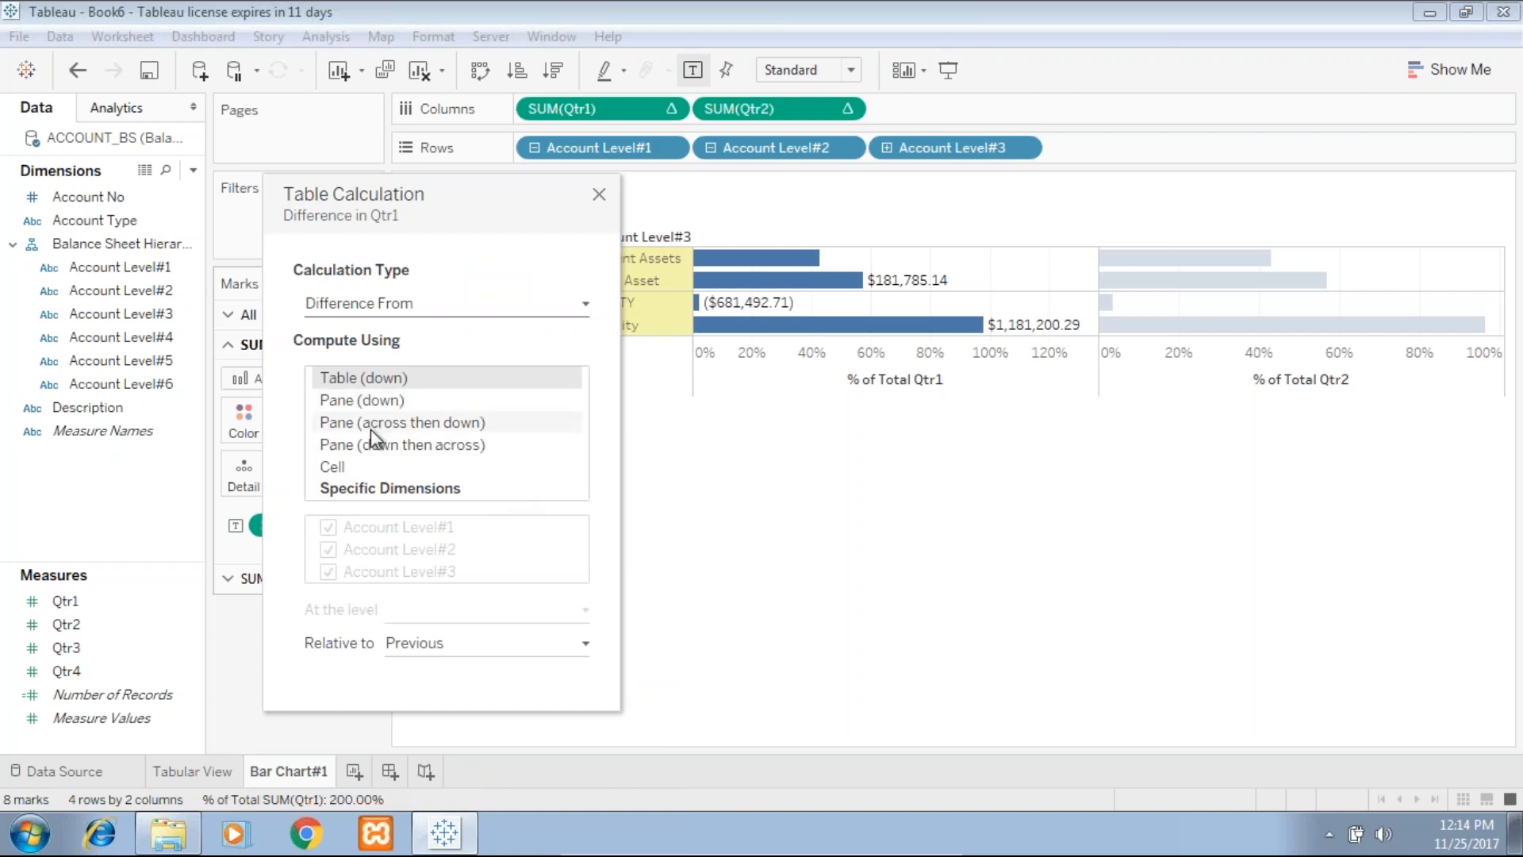
left_click(422, 309)
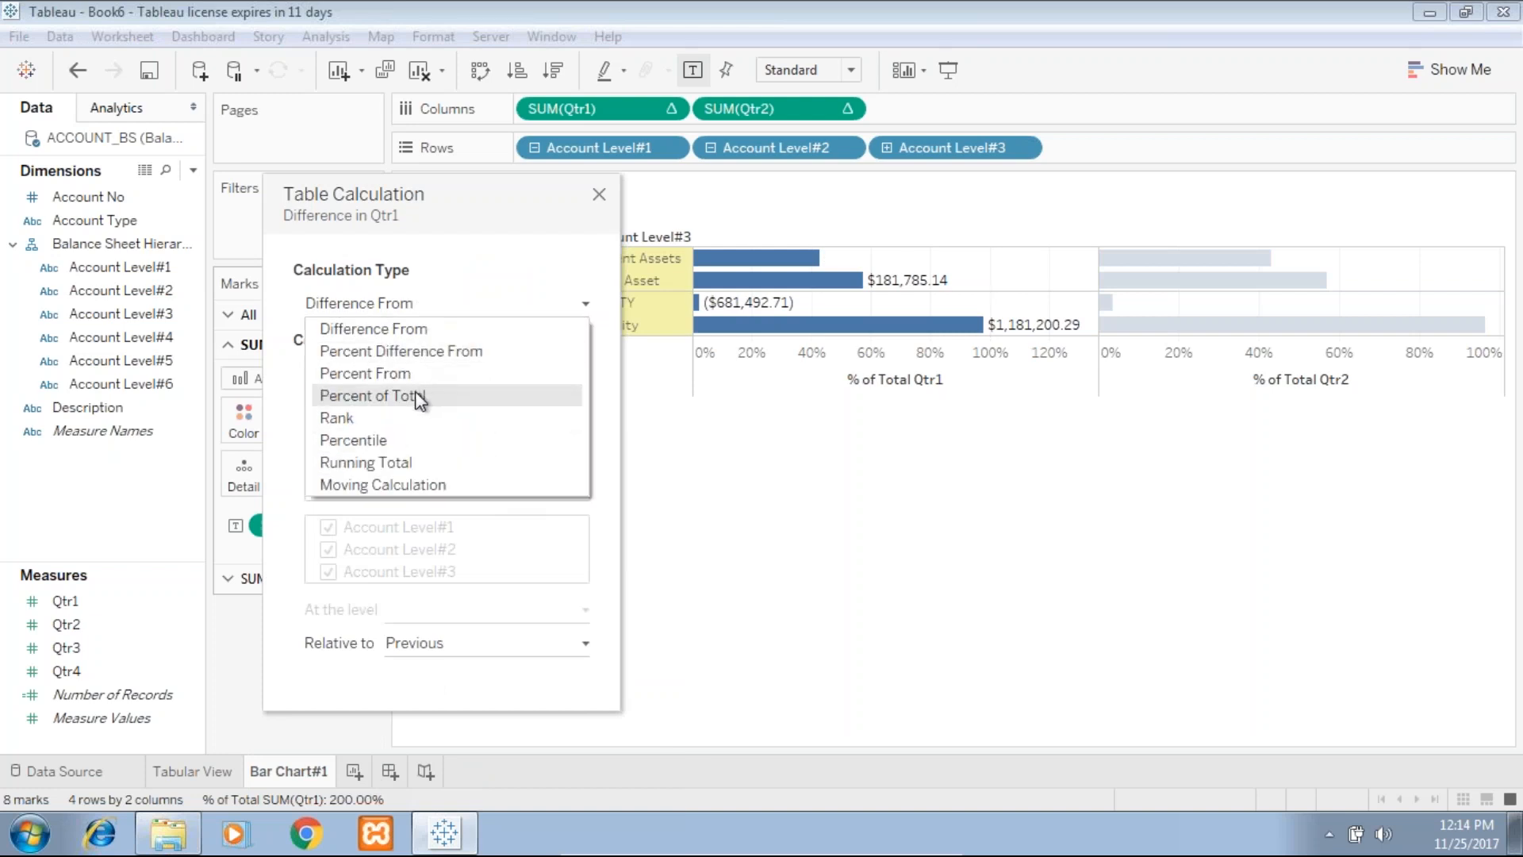
left_click(418, 396)
left_click(362, 480)
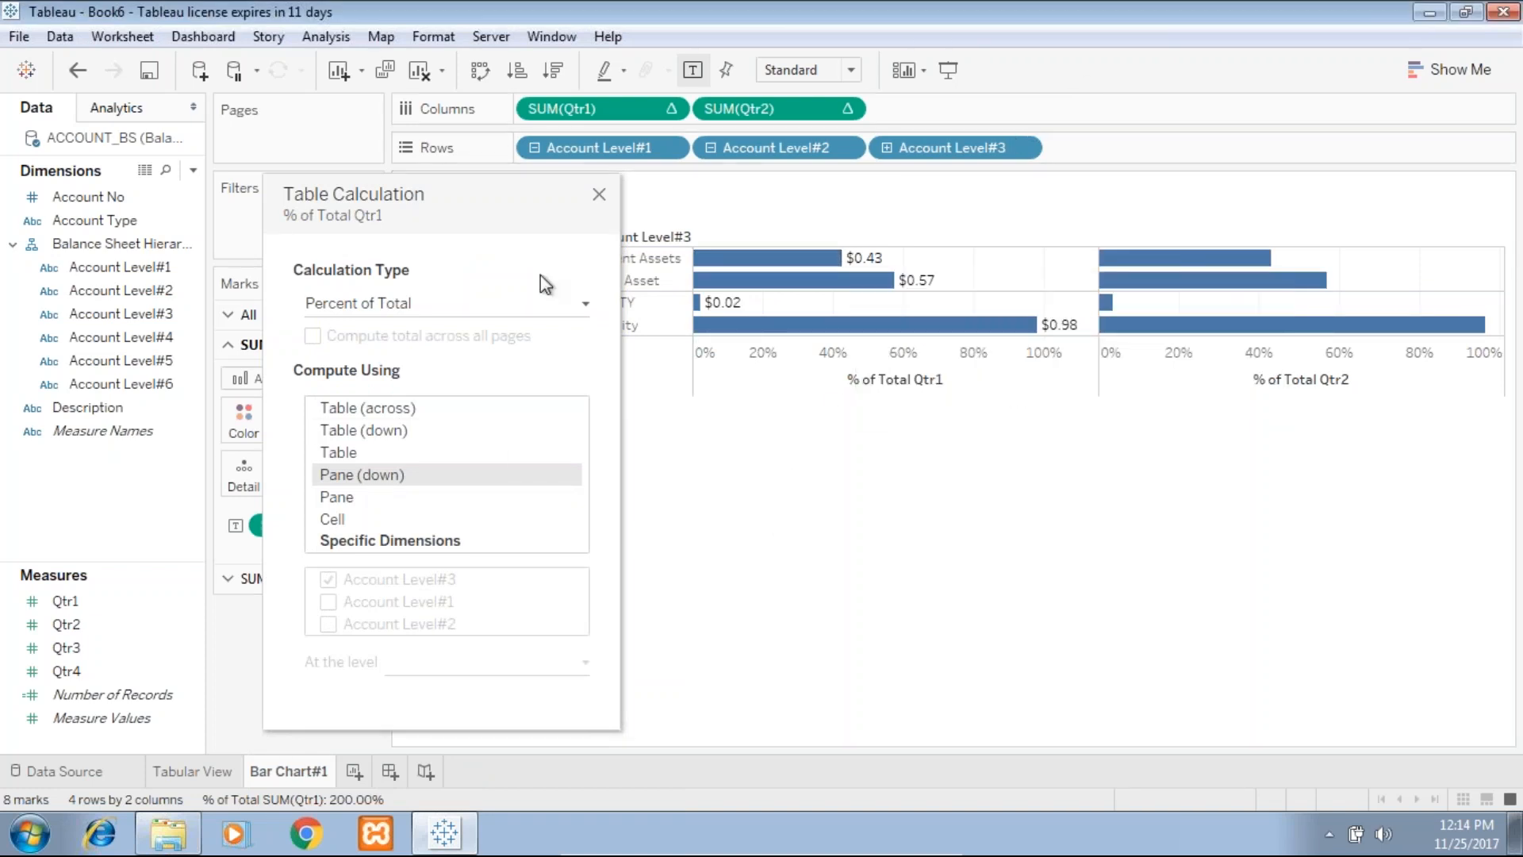
left_click(598, 194)
Format the numbers of the Qtr1 bar labels as Percentage.
left_click(352, 525)
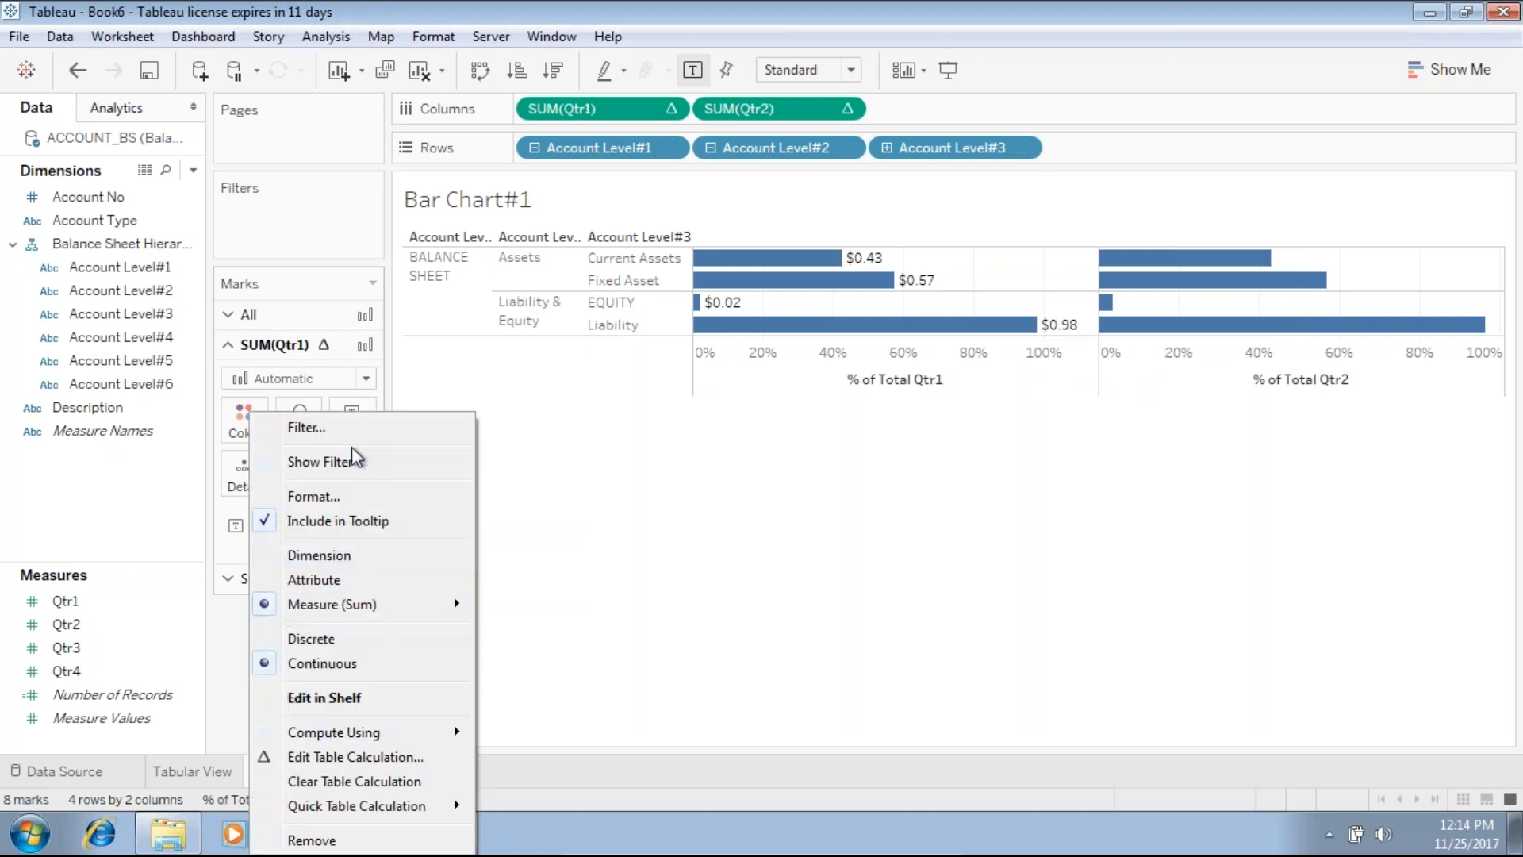
left_click(347, 493)
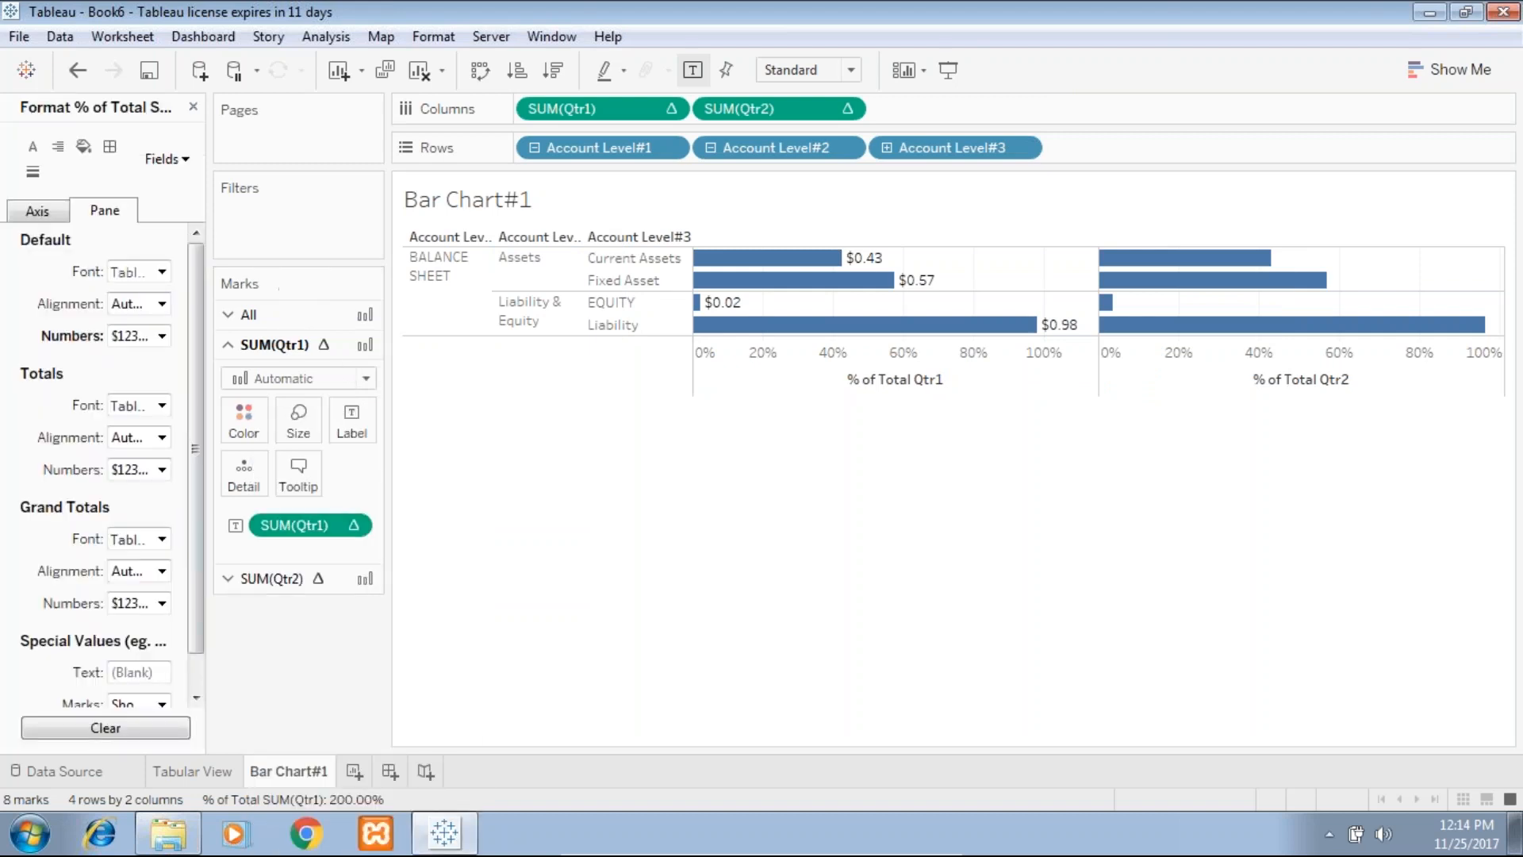
left_click(136, 335)
left_click(155, 467)
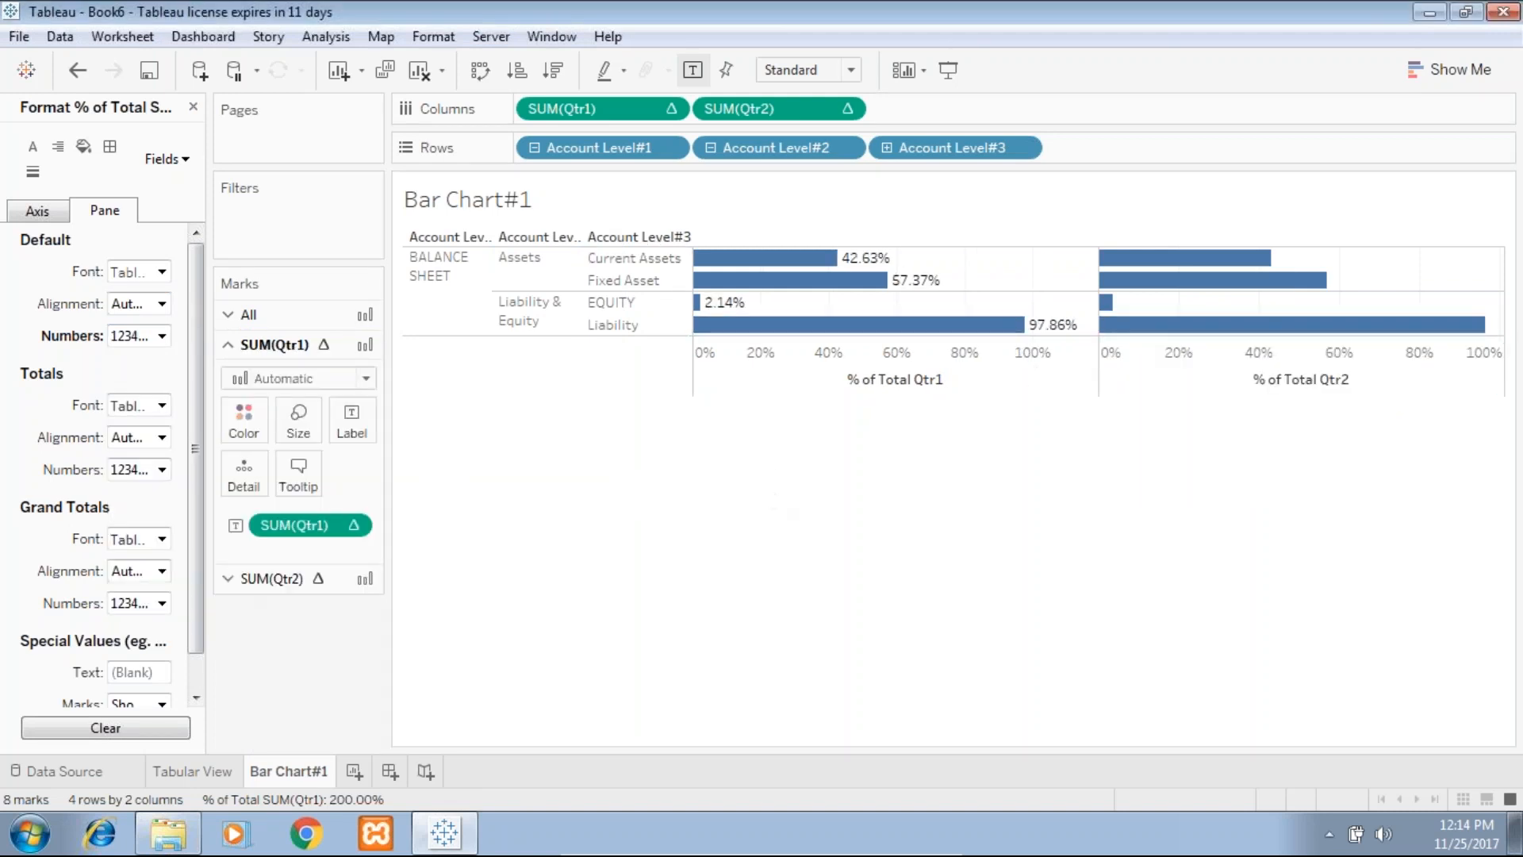
Label the % of Total Qtr2 bars with Qtr2, calculated as Percent of Total using Pane.
left_click(277, 584)
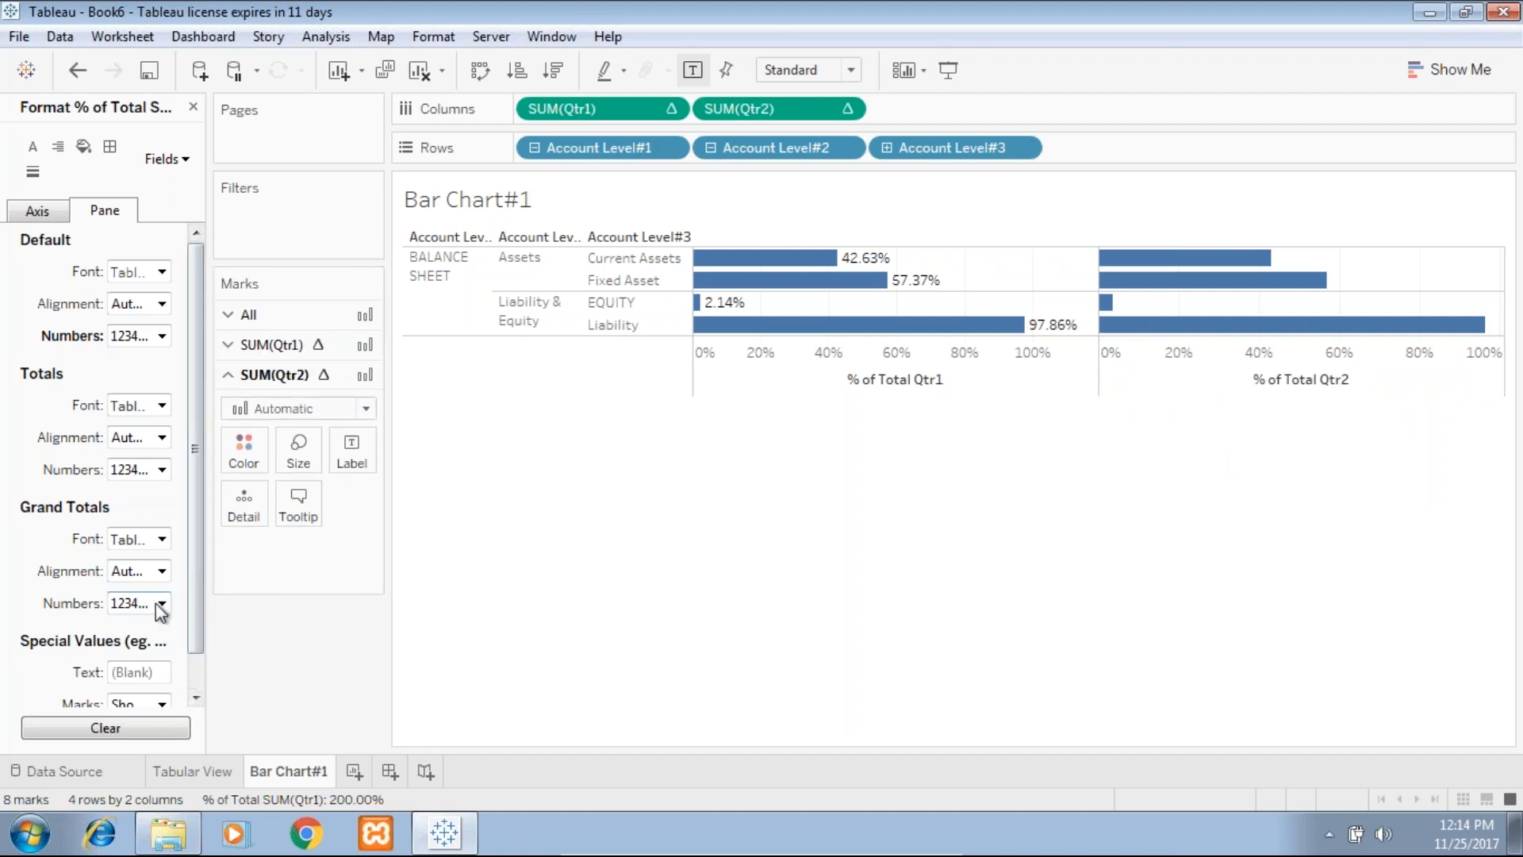
left_click(195, 107)
left_click(92, 626)
left_click_drag(102, 632, 353, 446)
left_click(351, 555)
left_click(518, 530)
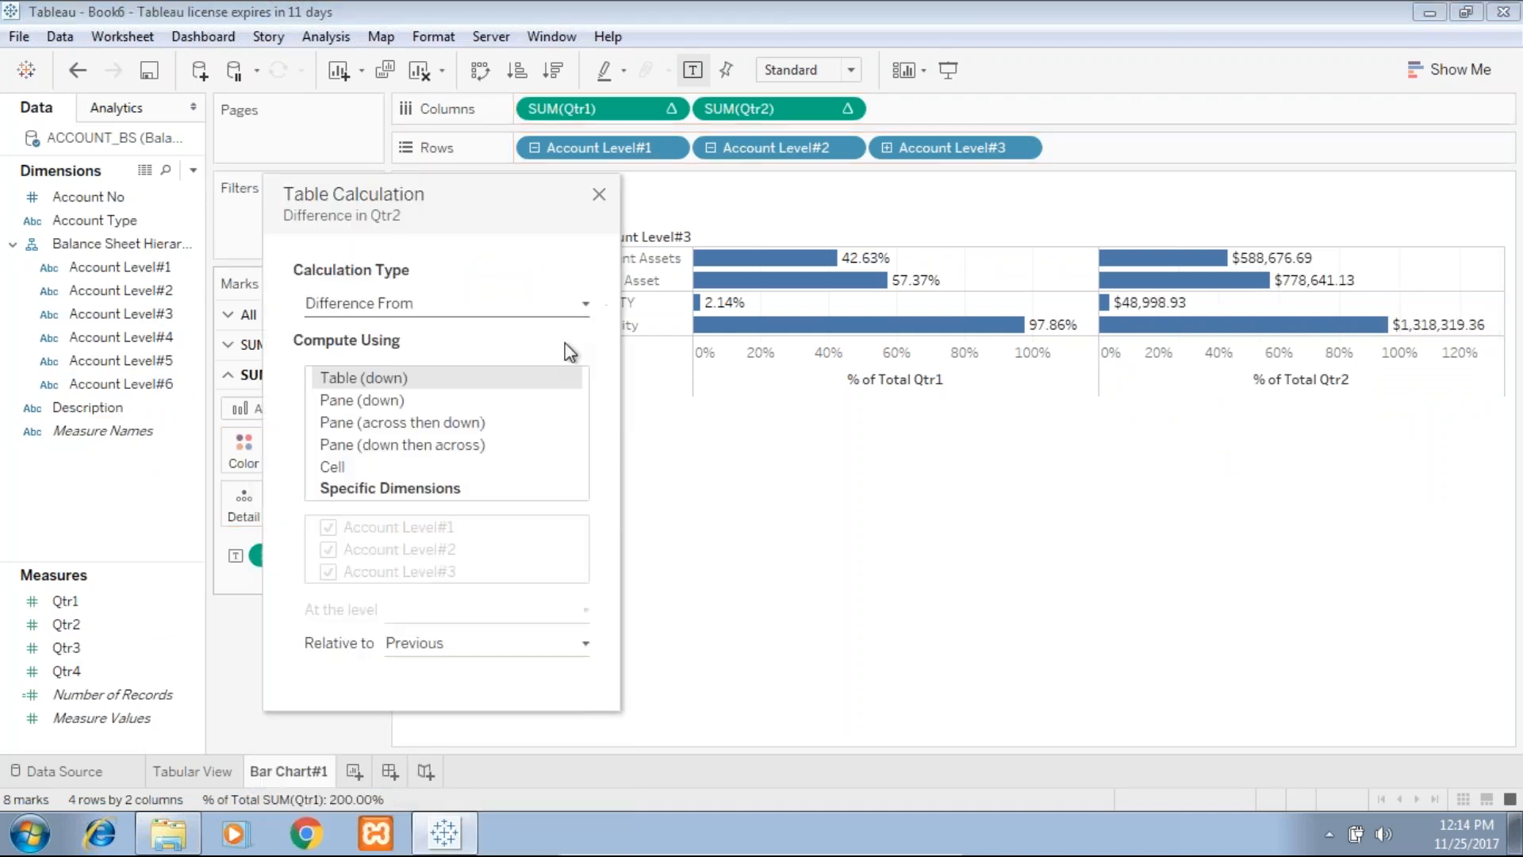
left_click(418, 302)
left_click(409, 392)
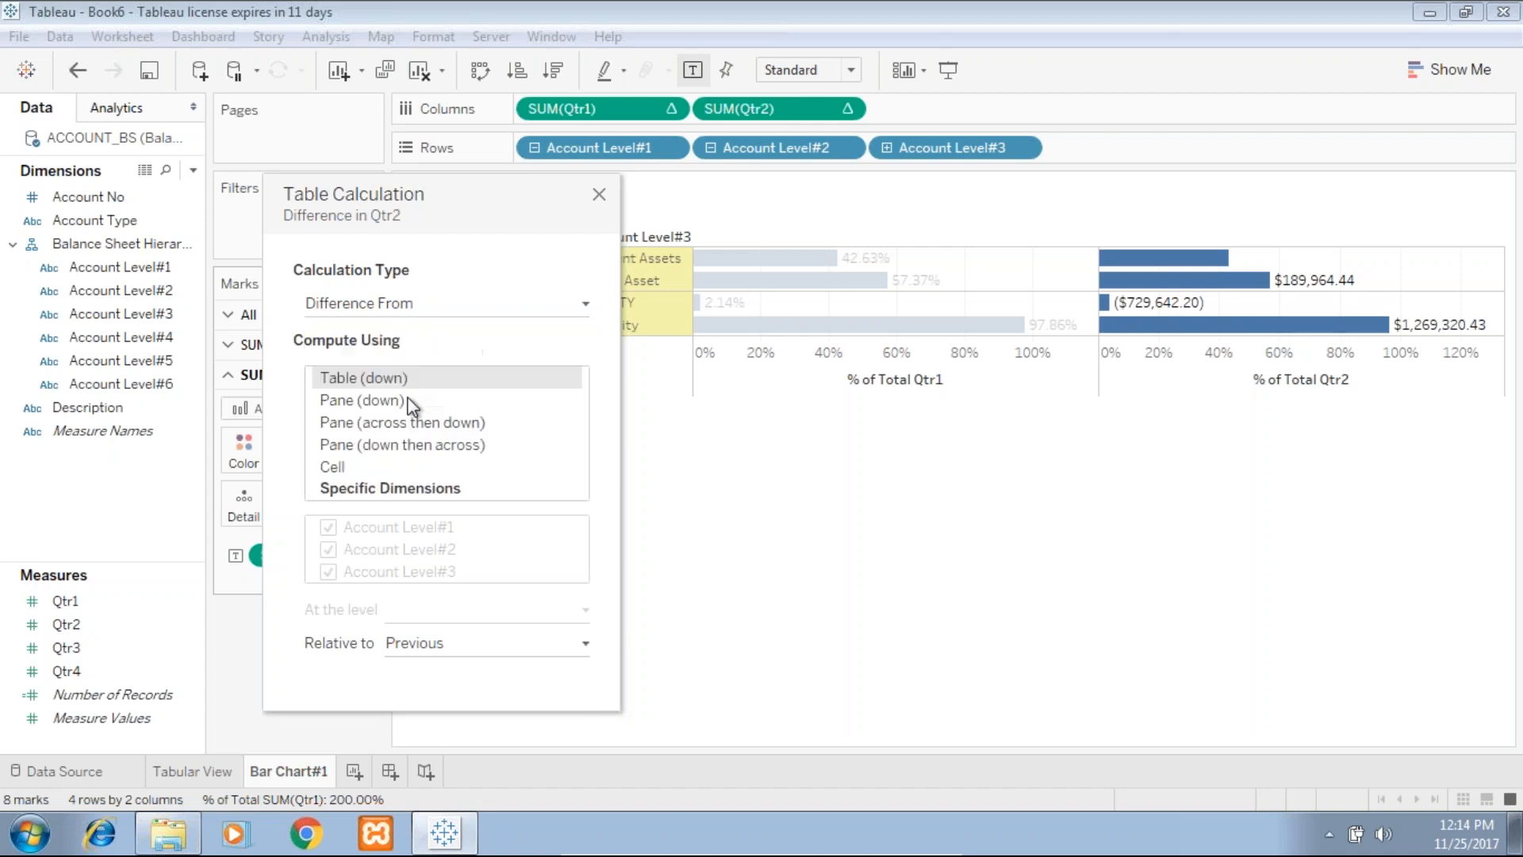
left_click(374, 495)
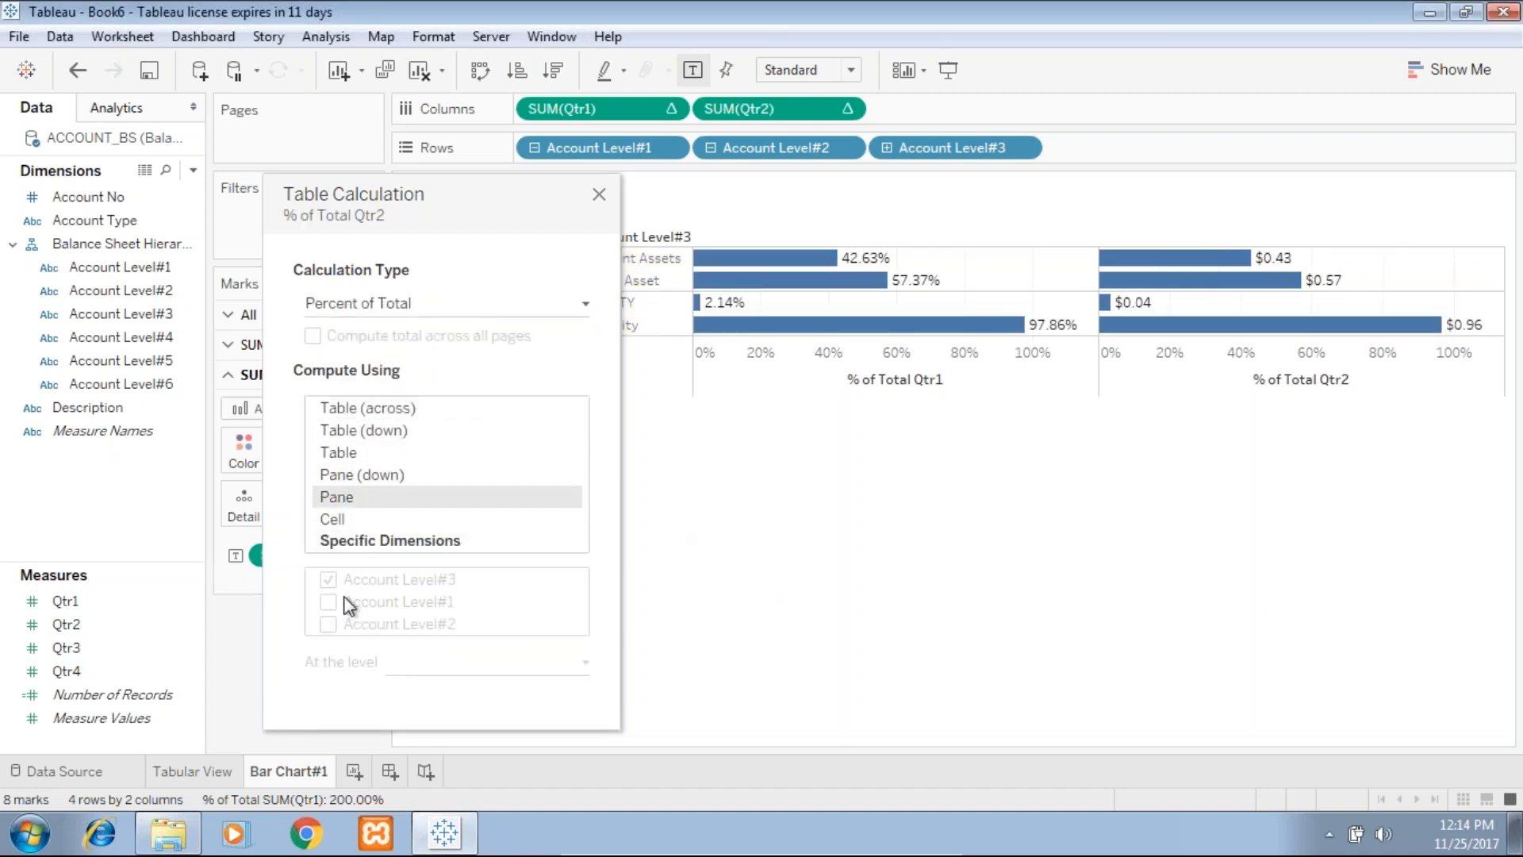
left_click(598, 194)
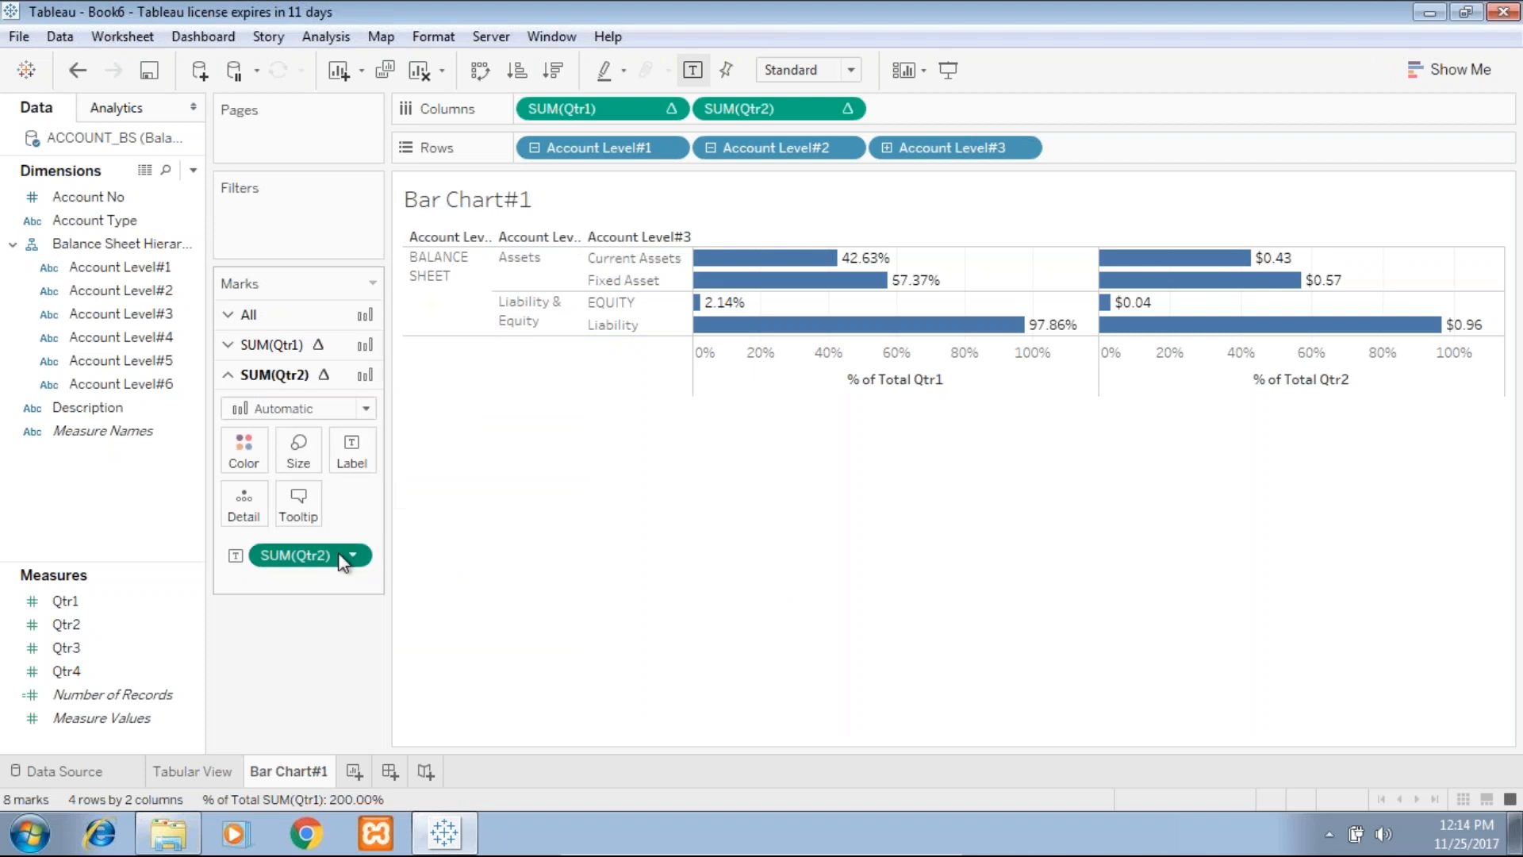
Format the numbers of the Qtr2 bar labels as Percentage with 2 decimal places.
mouse_move(344, 560)
left_click(355, 555)
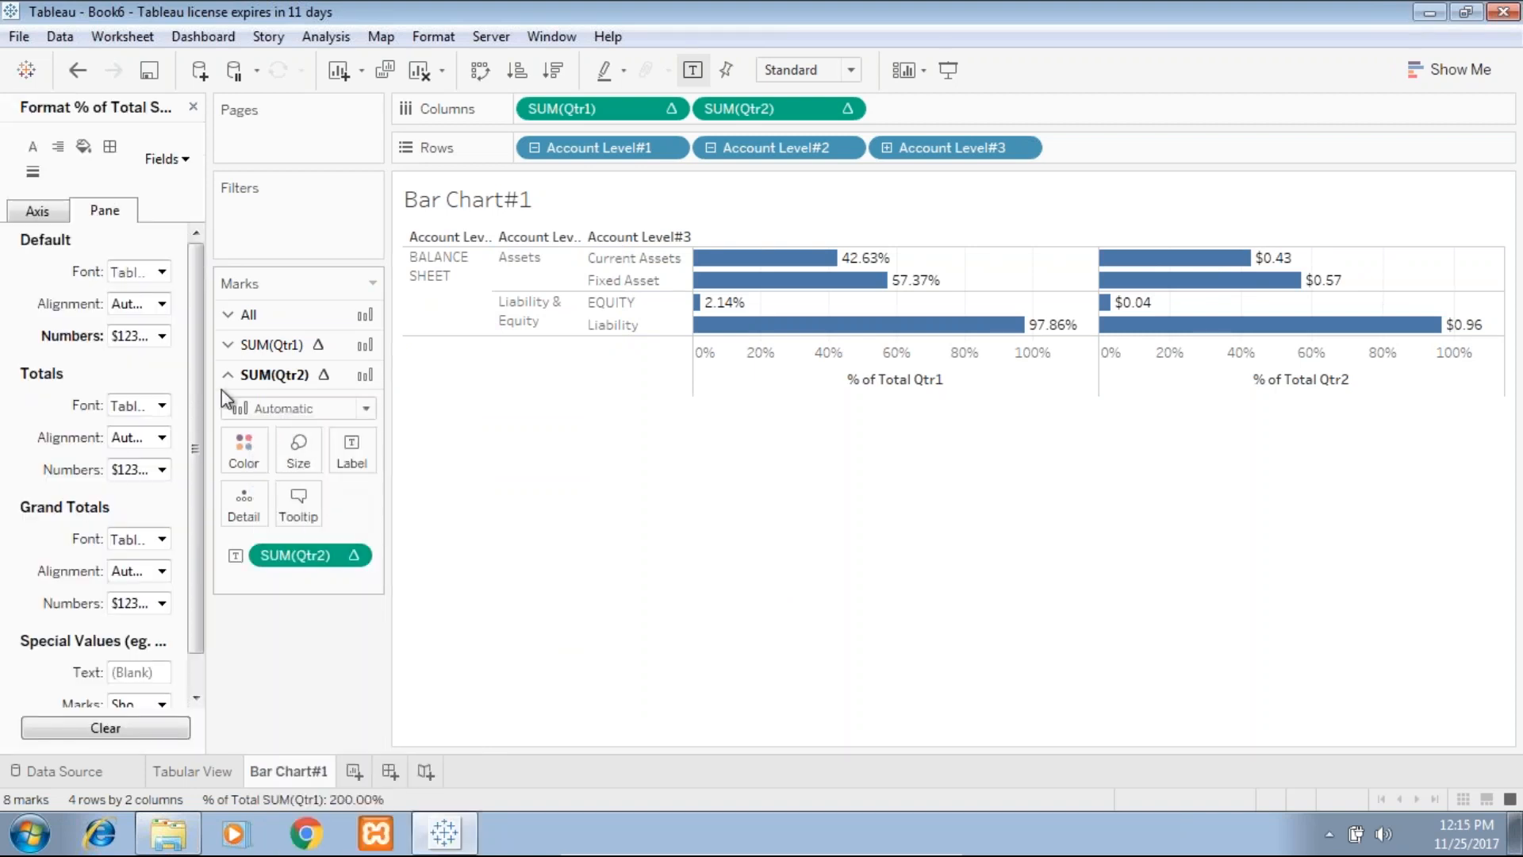
left_click(150, 335)
left_click(153, 467)
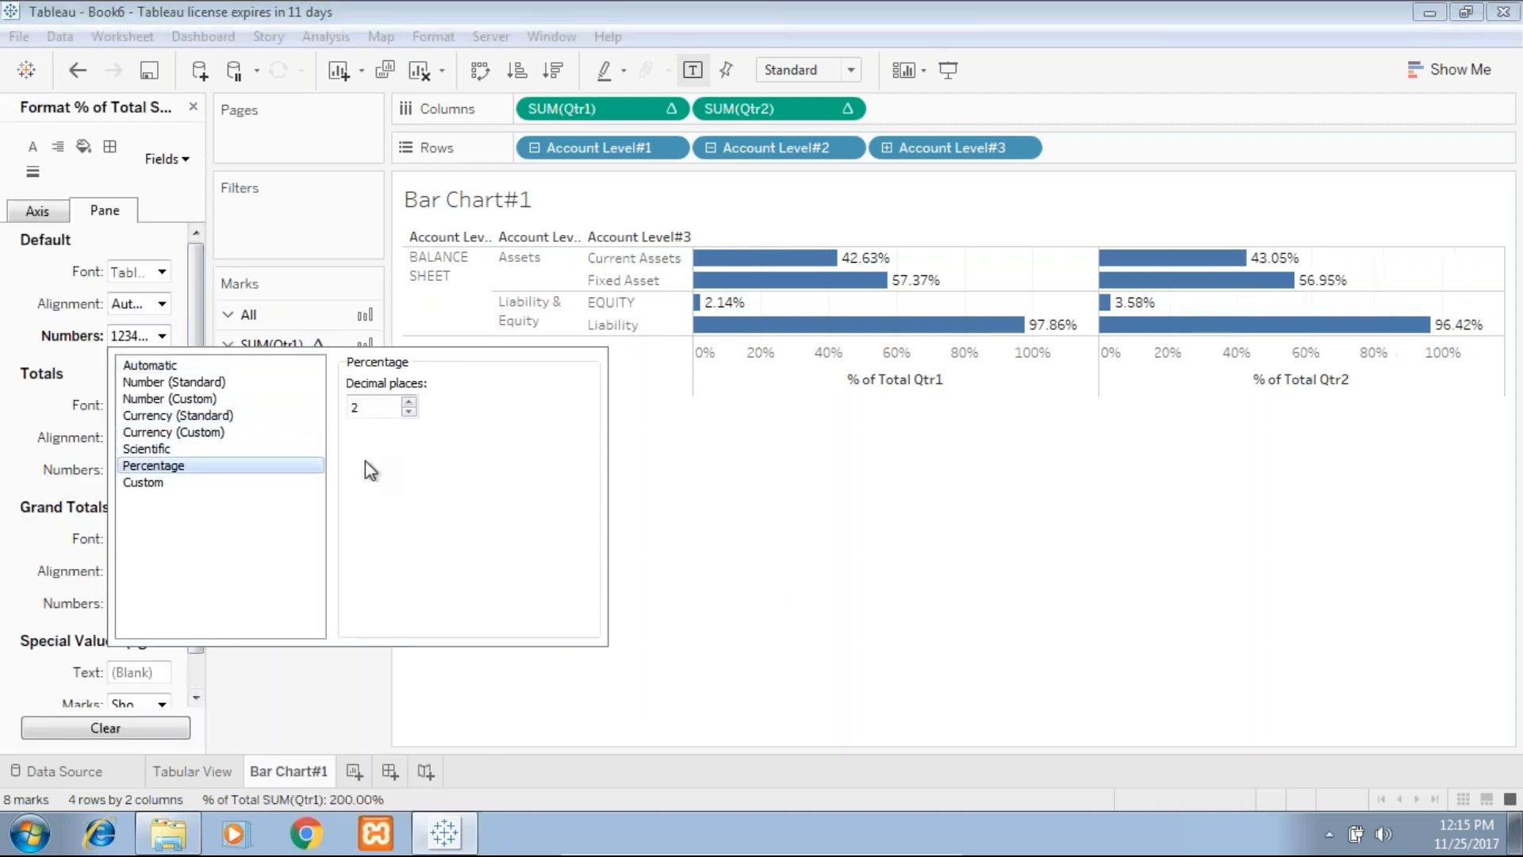
left_click(786, 475)
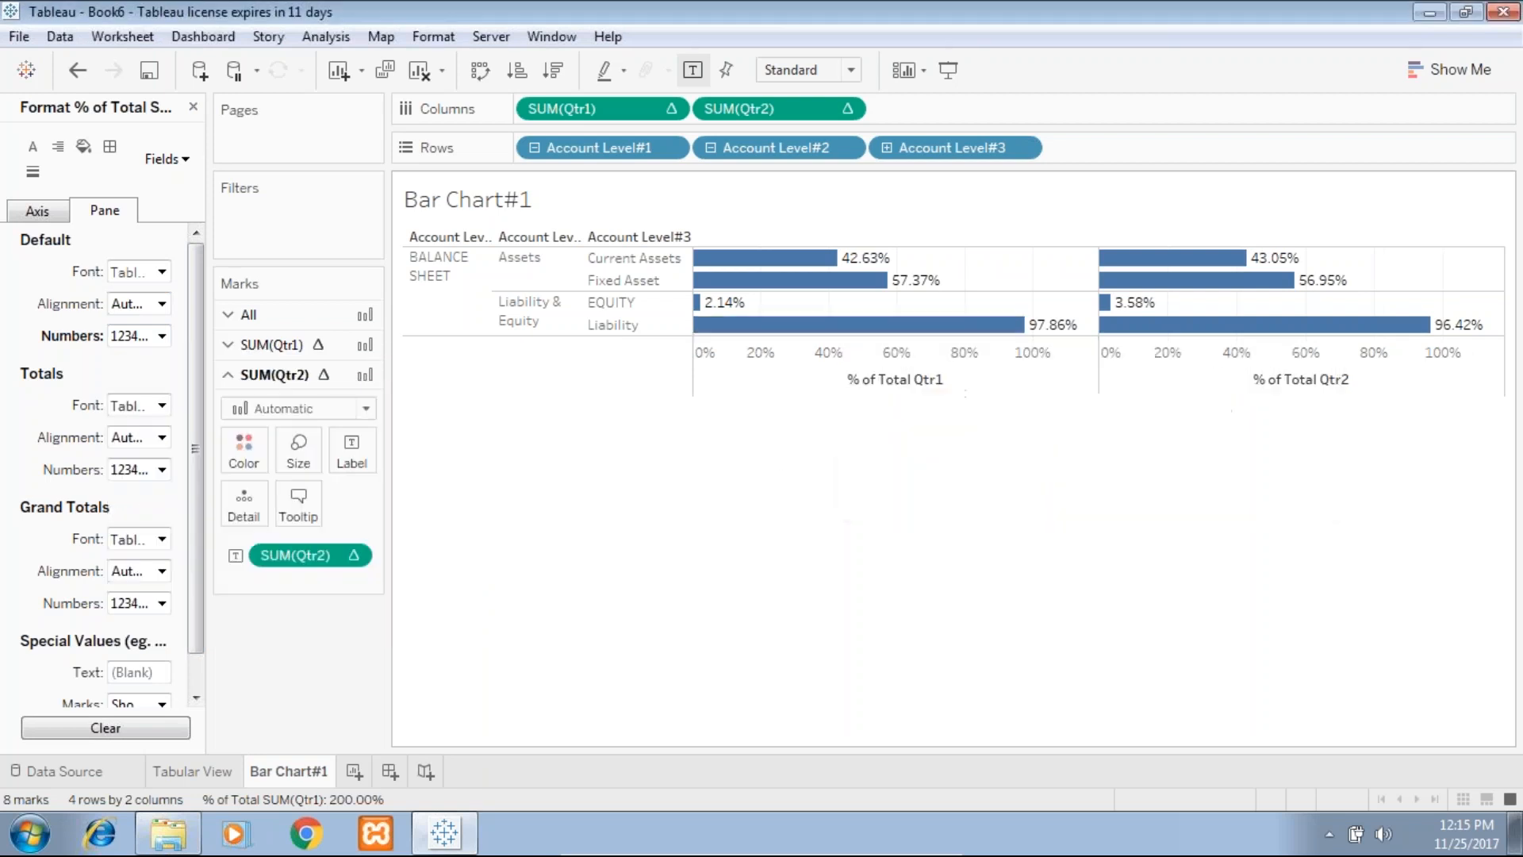
Check the quarterly bar values, then view Account Level#4 detail in the Tabular View sheet and collapse it back to Account Level#3.
mouse_move(724, 271)
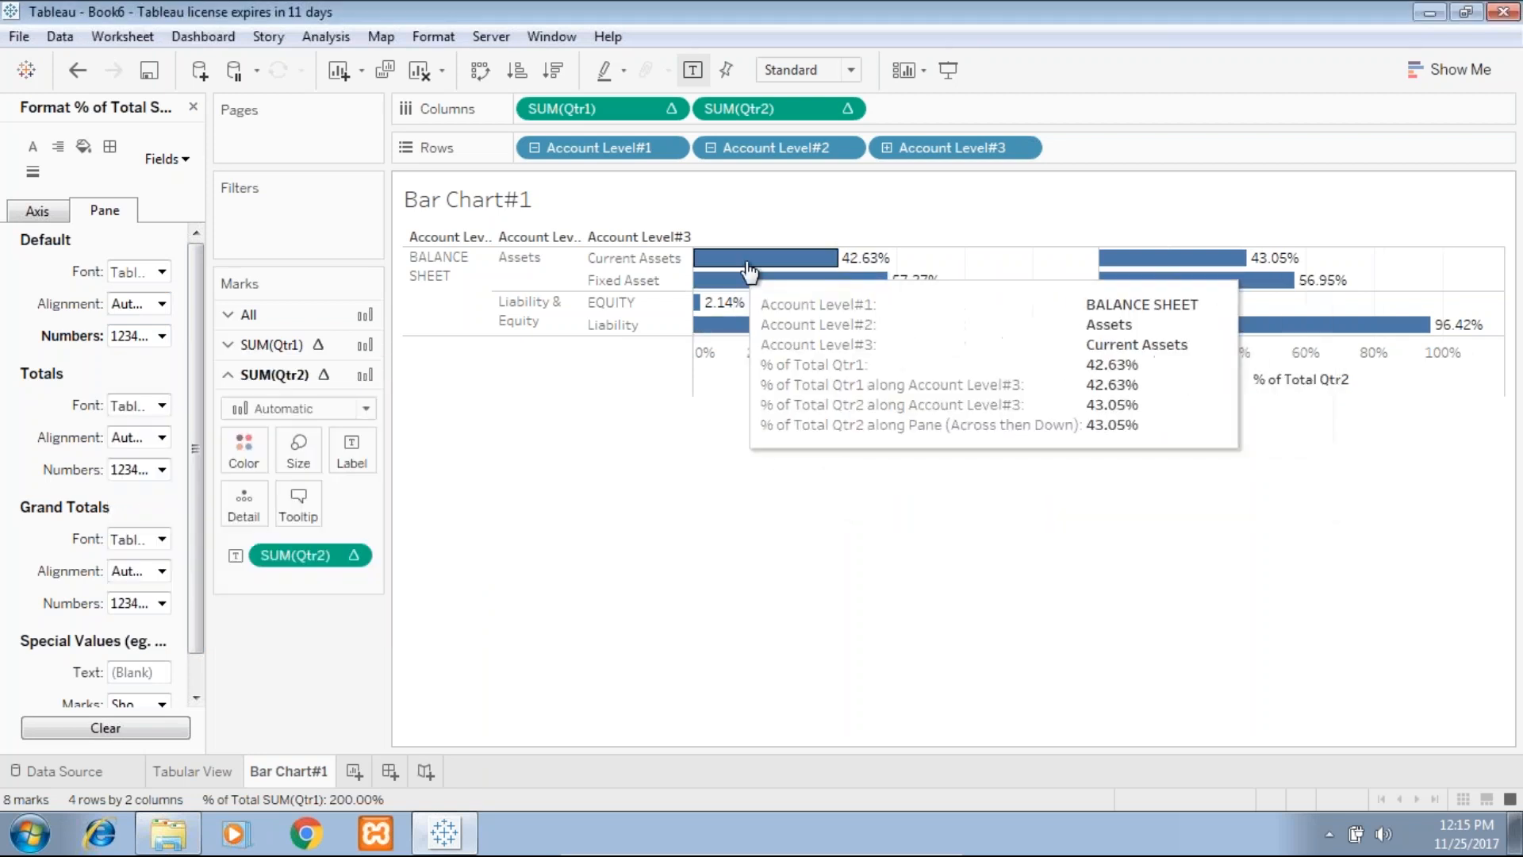
mouse_move(1160, 262)
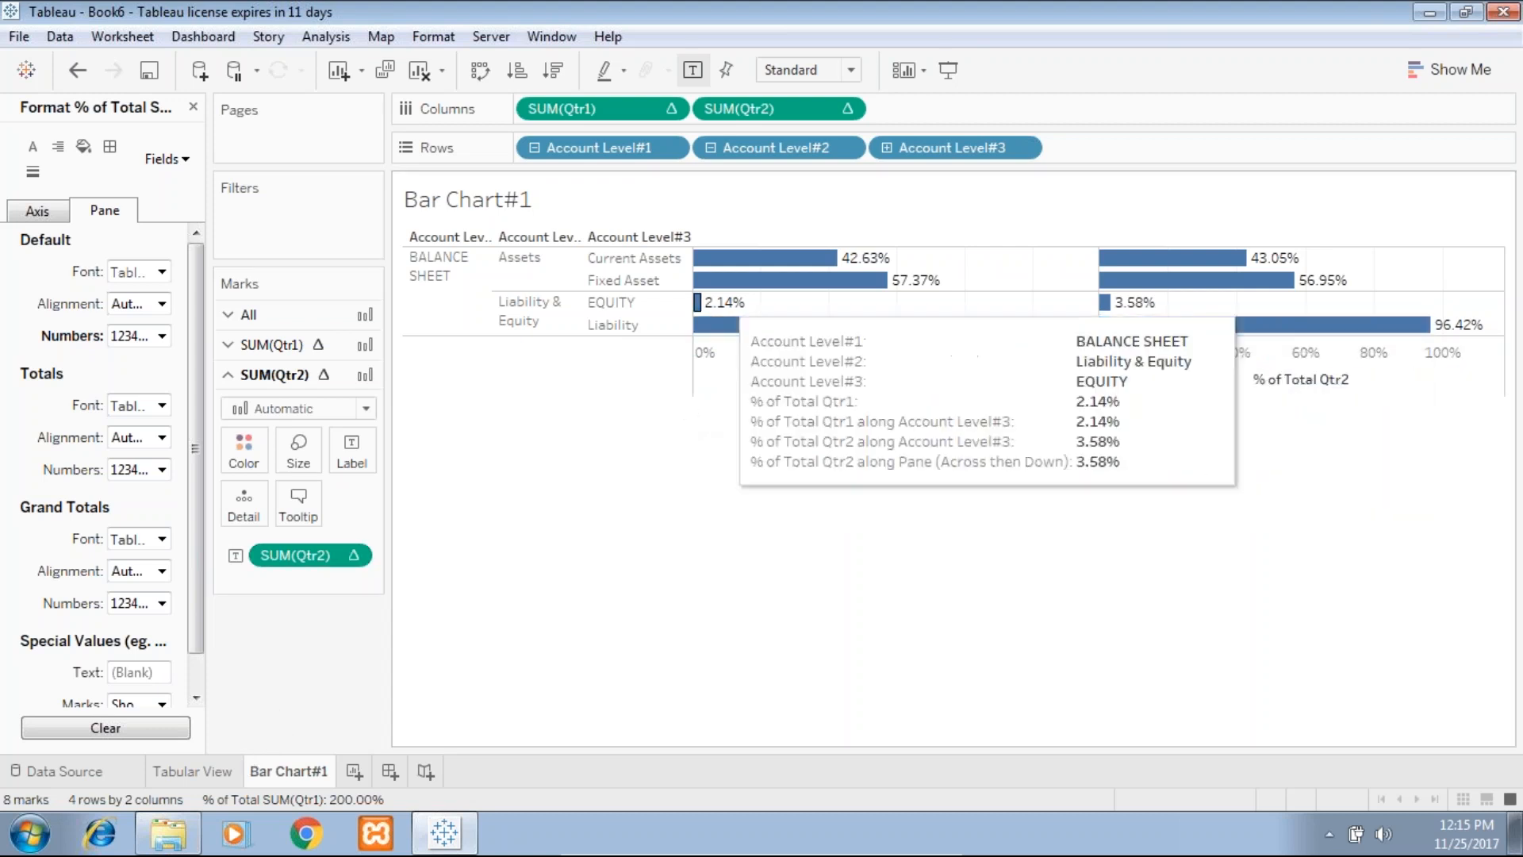
left_click(171, 774)
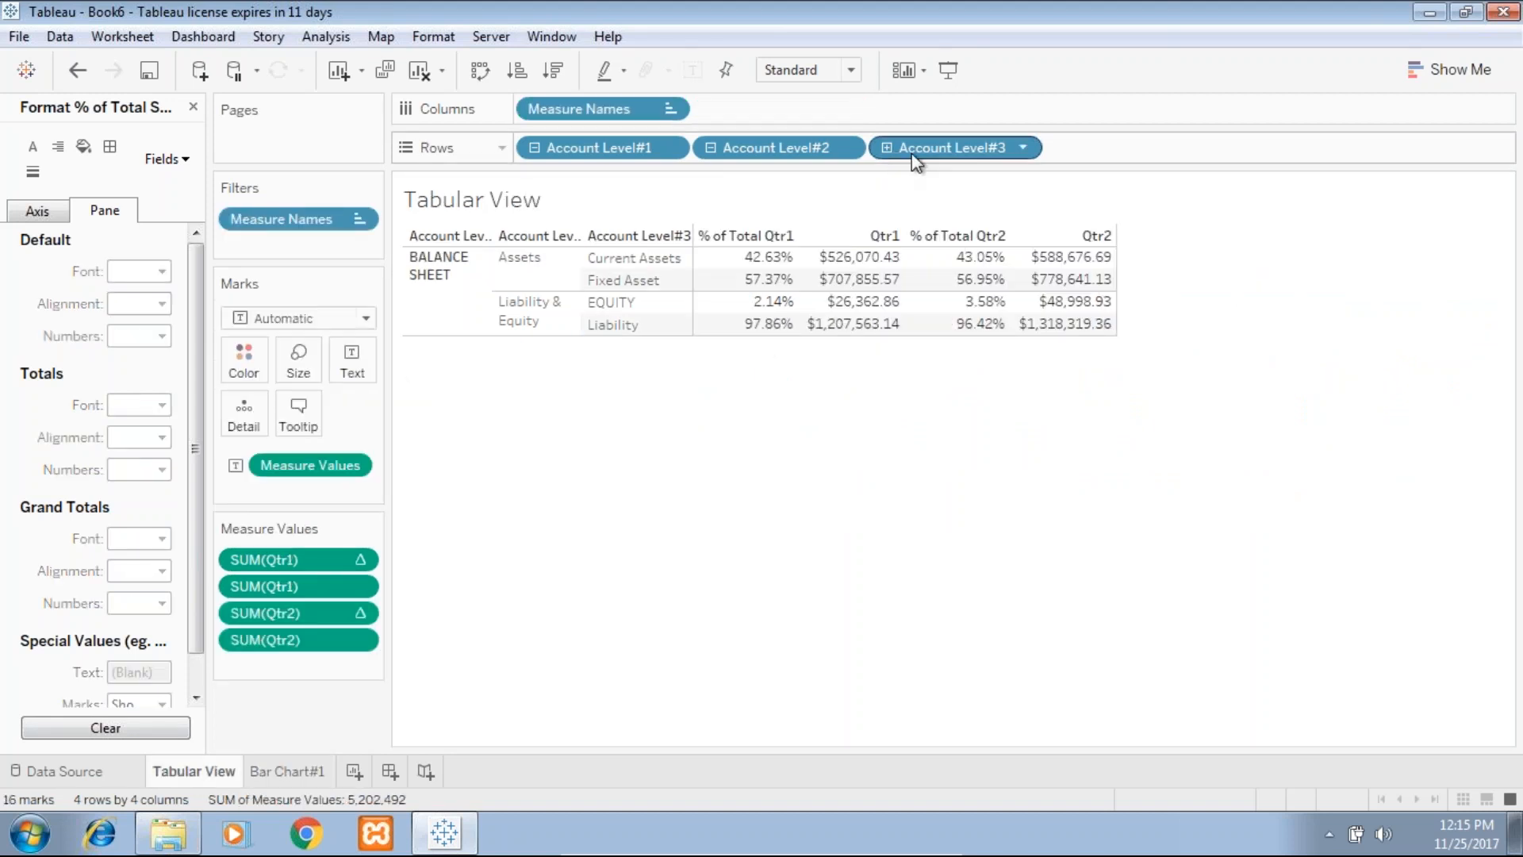
left_click(885, 149)
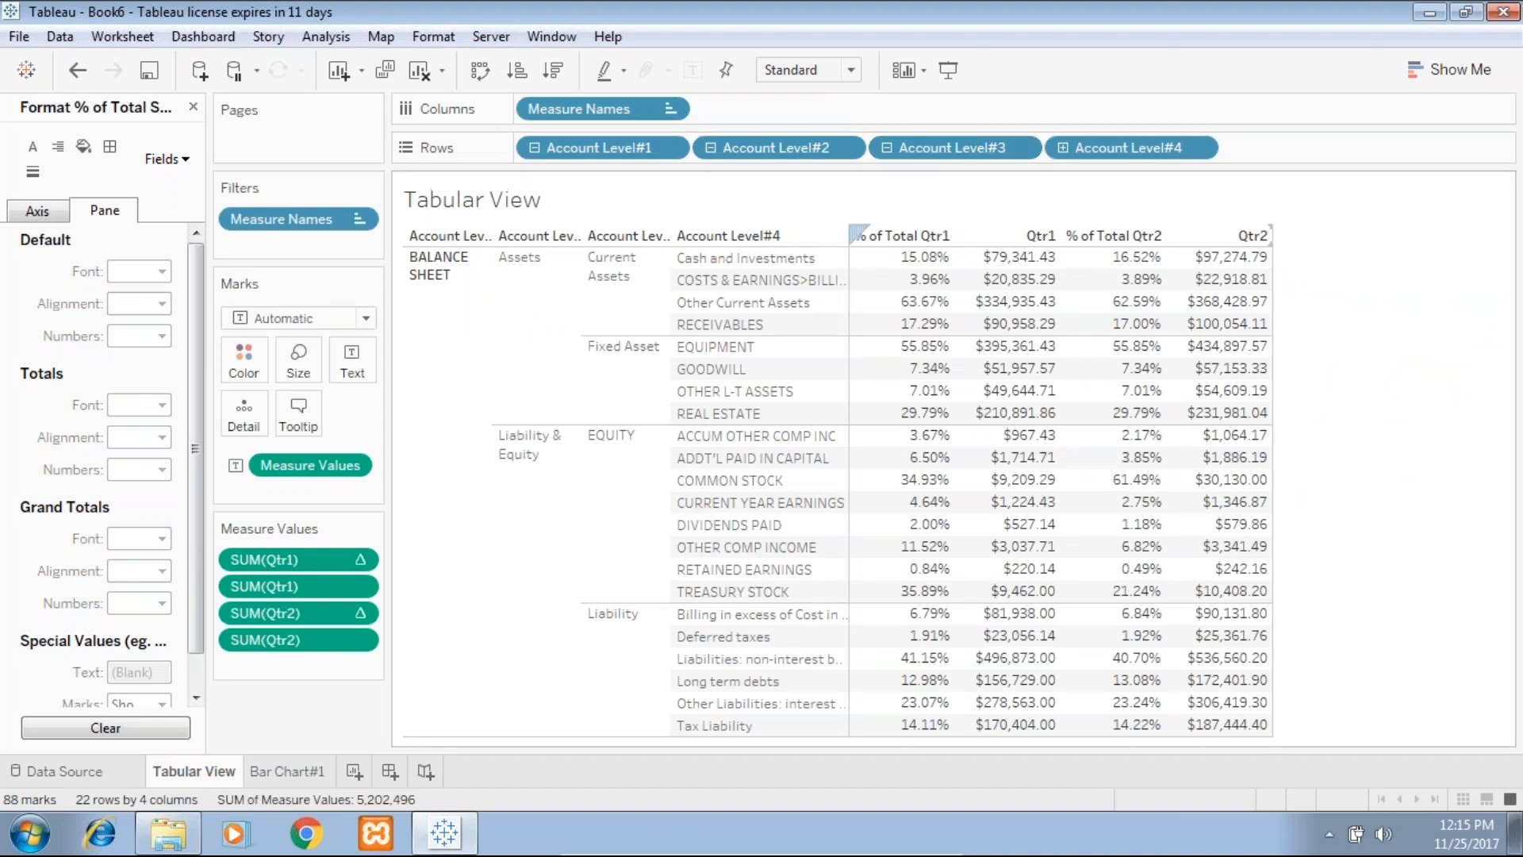
left_click(887, 149)
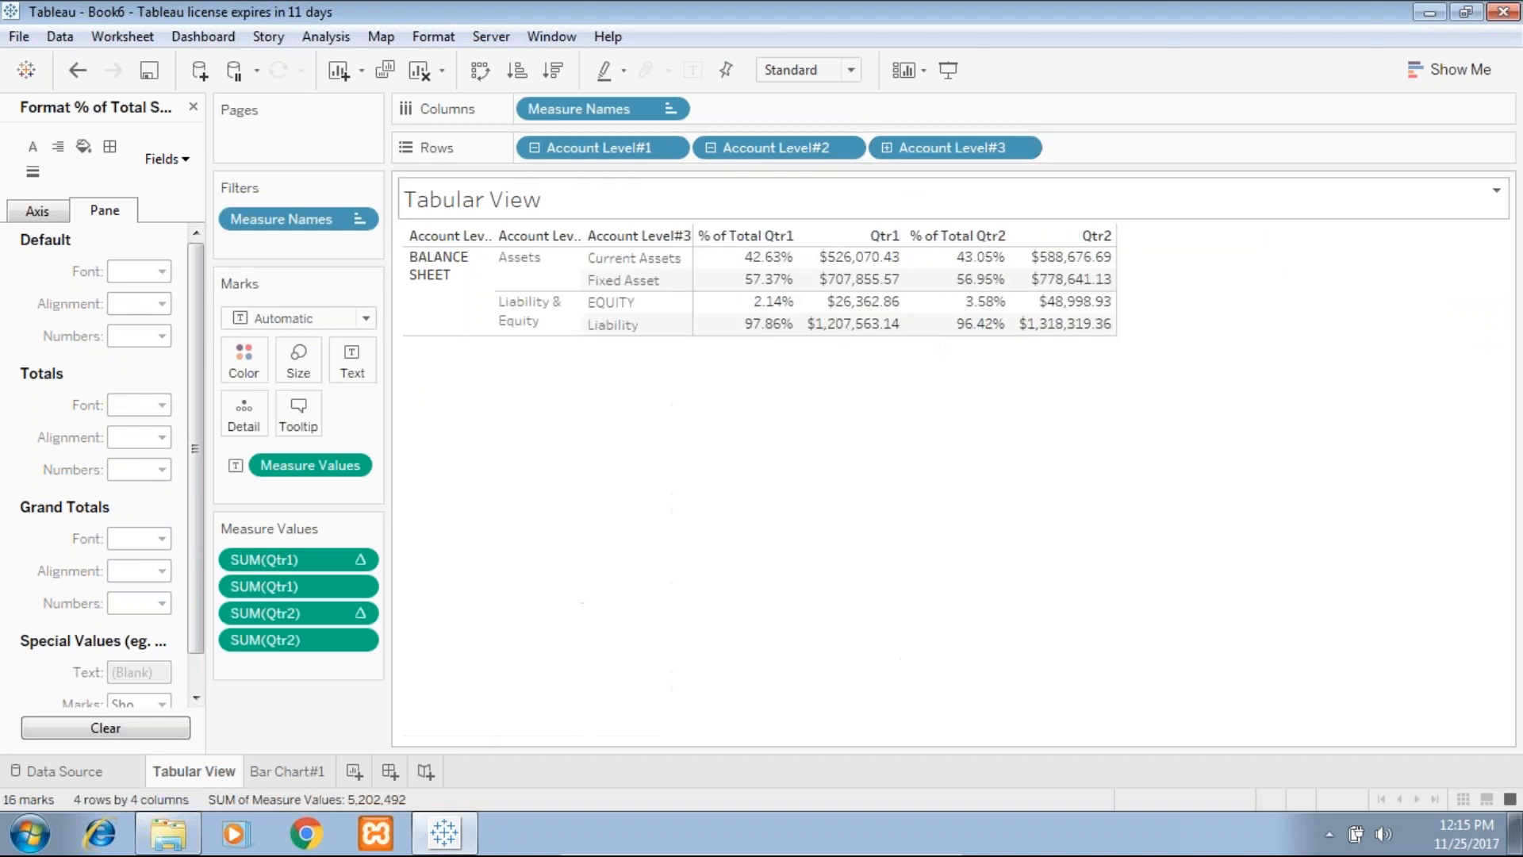
Duplicate the Bar Chart#1 sheet and rename the copy Bar Chart#2.
left_click(290, 771)
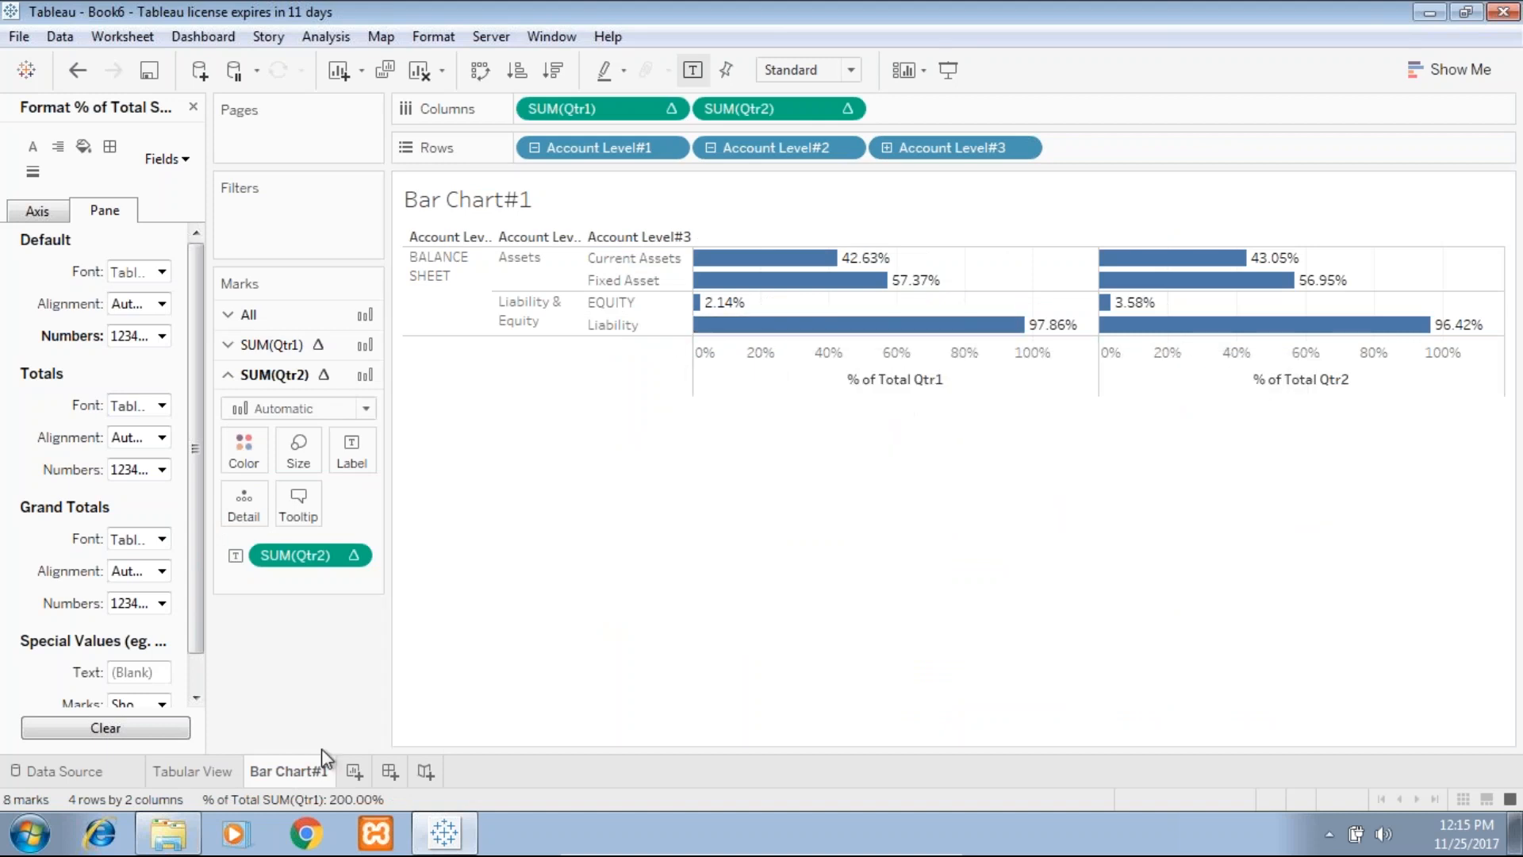
right_click(308, 769)
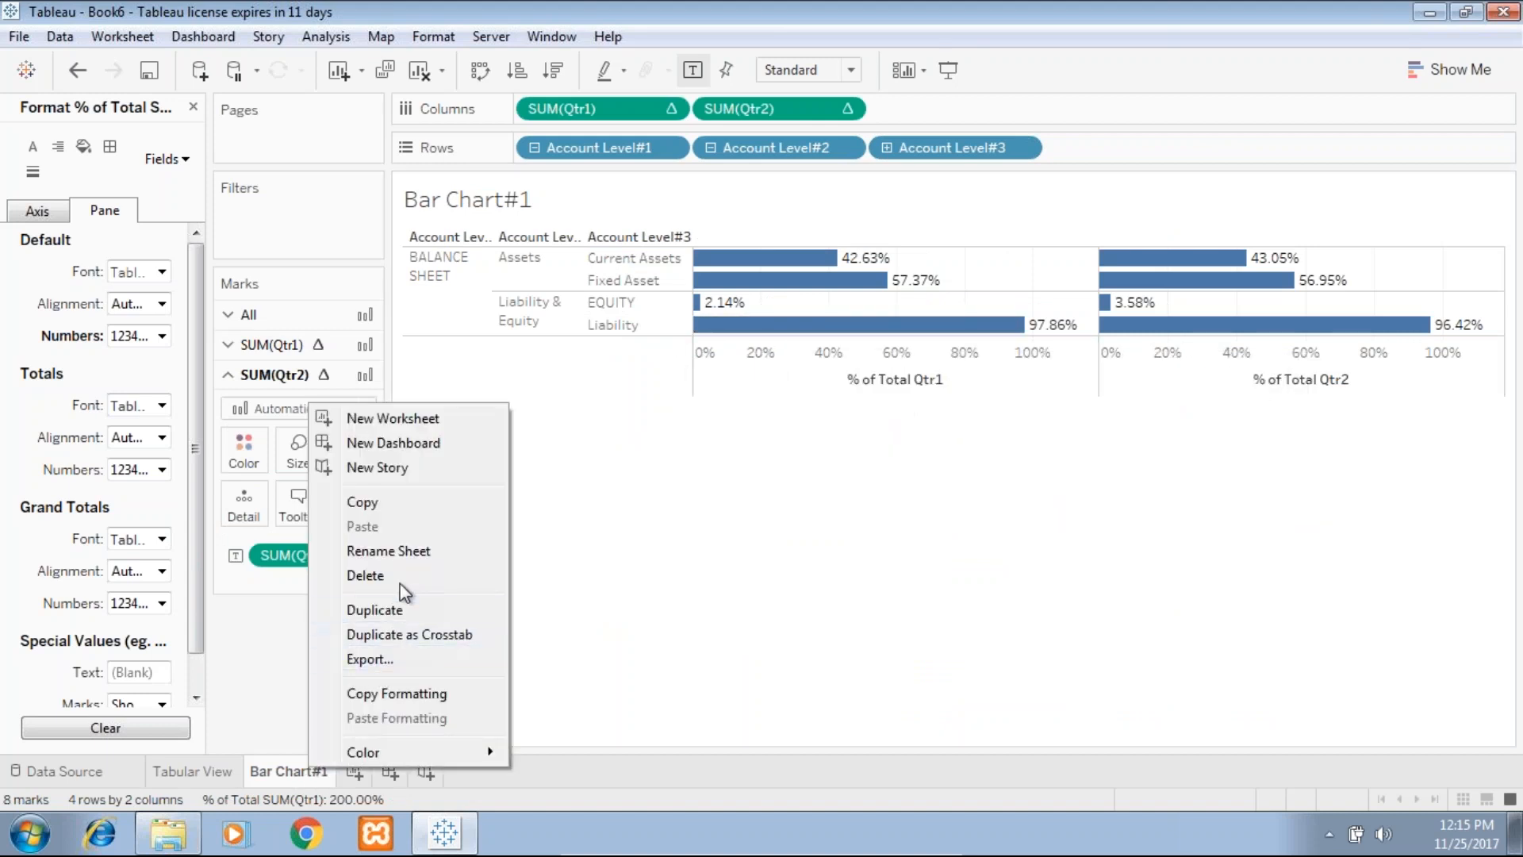
left_click(399, 613)
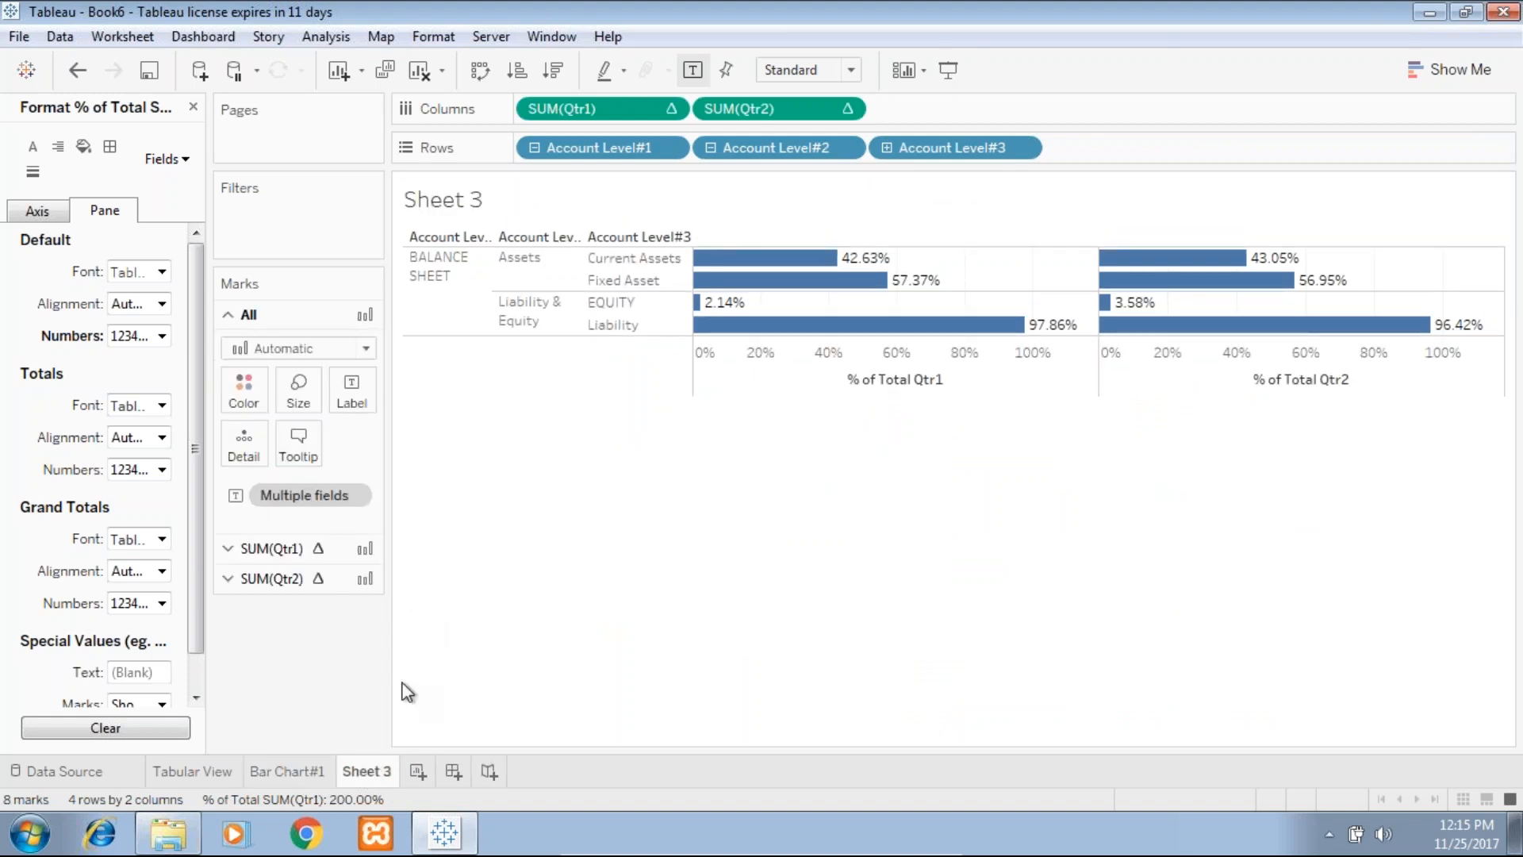
double_click(379, 768)
type("Bar Chart")
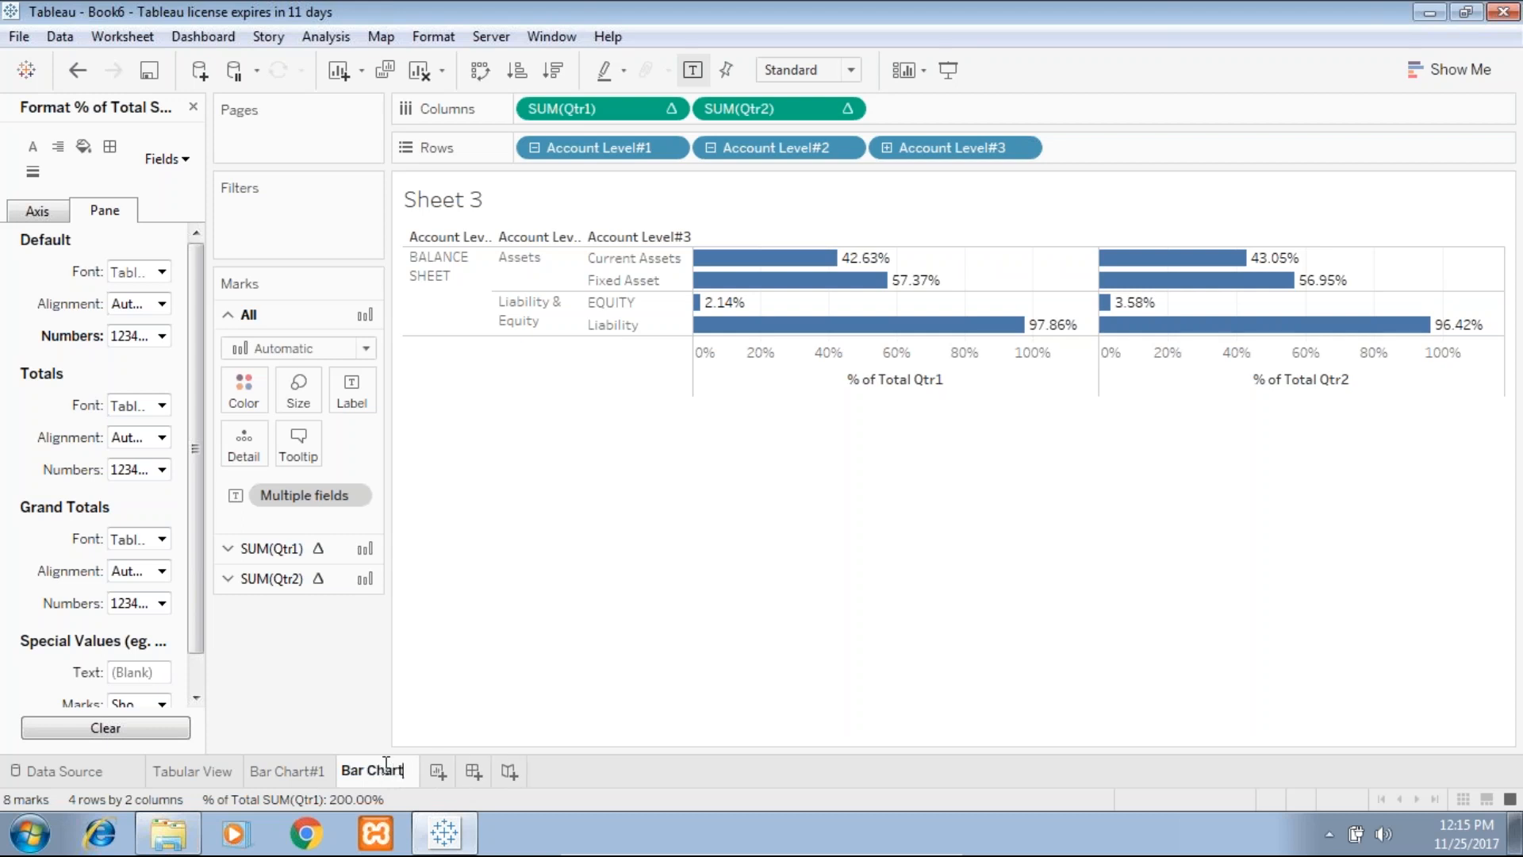
type("#2")
key("Return")
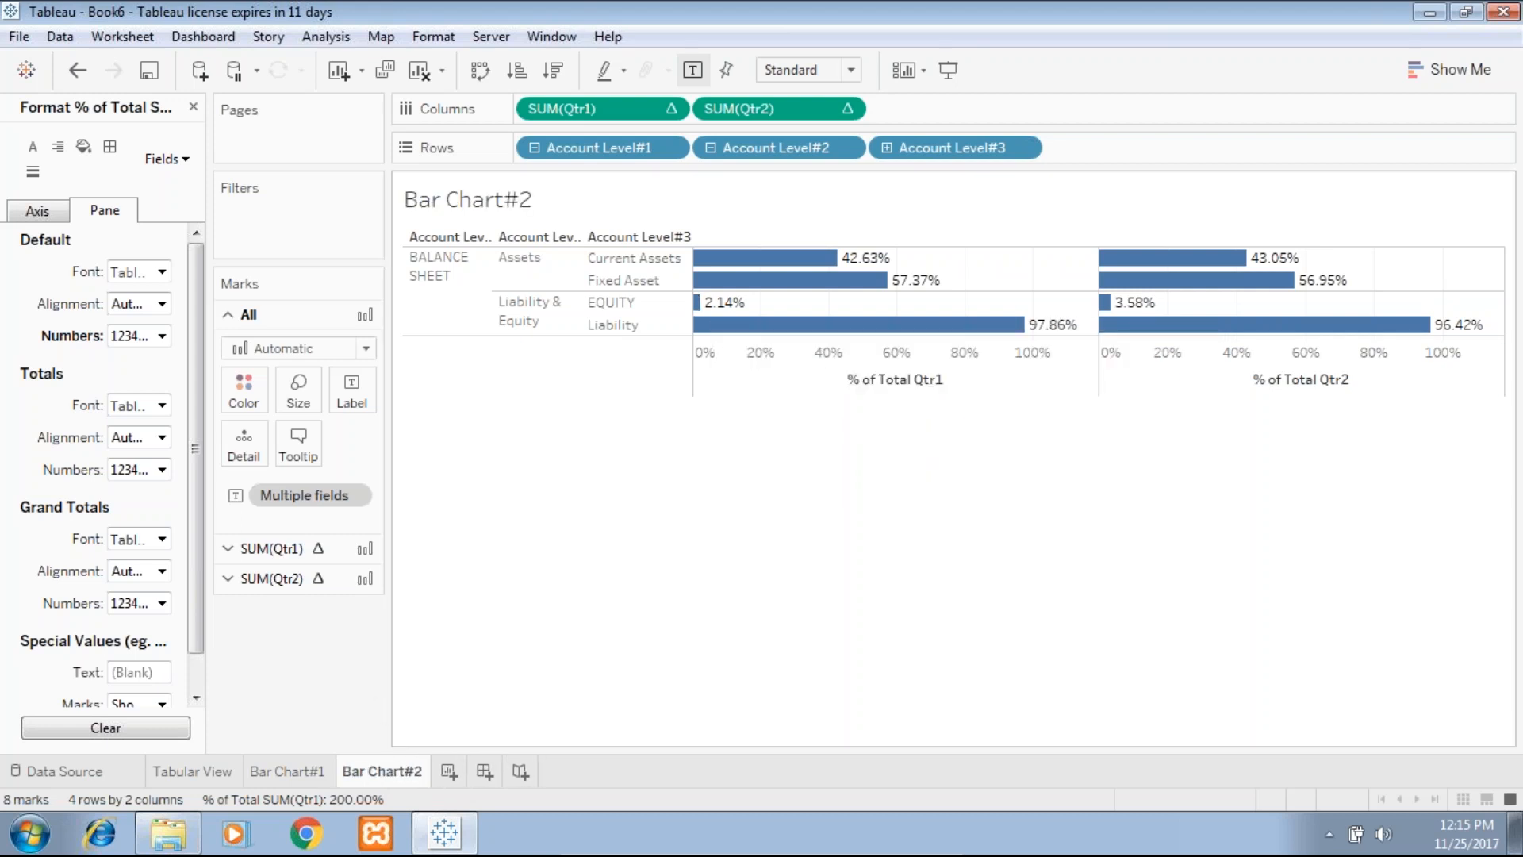
Combine the % of Total Qtr1 and % of Total Qtr2 charts into one dual-axis chart.
left_click(1143, 392)
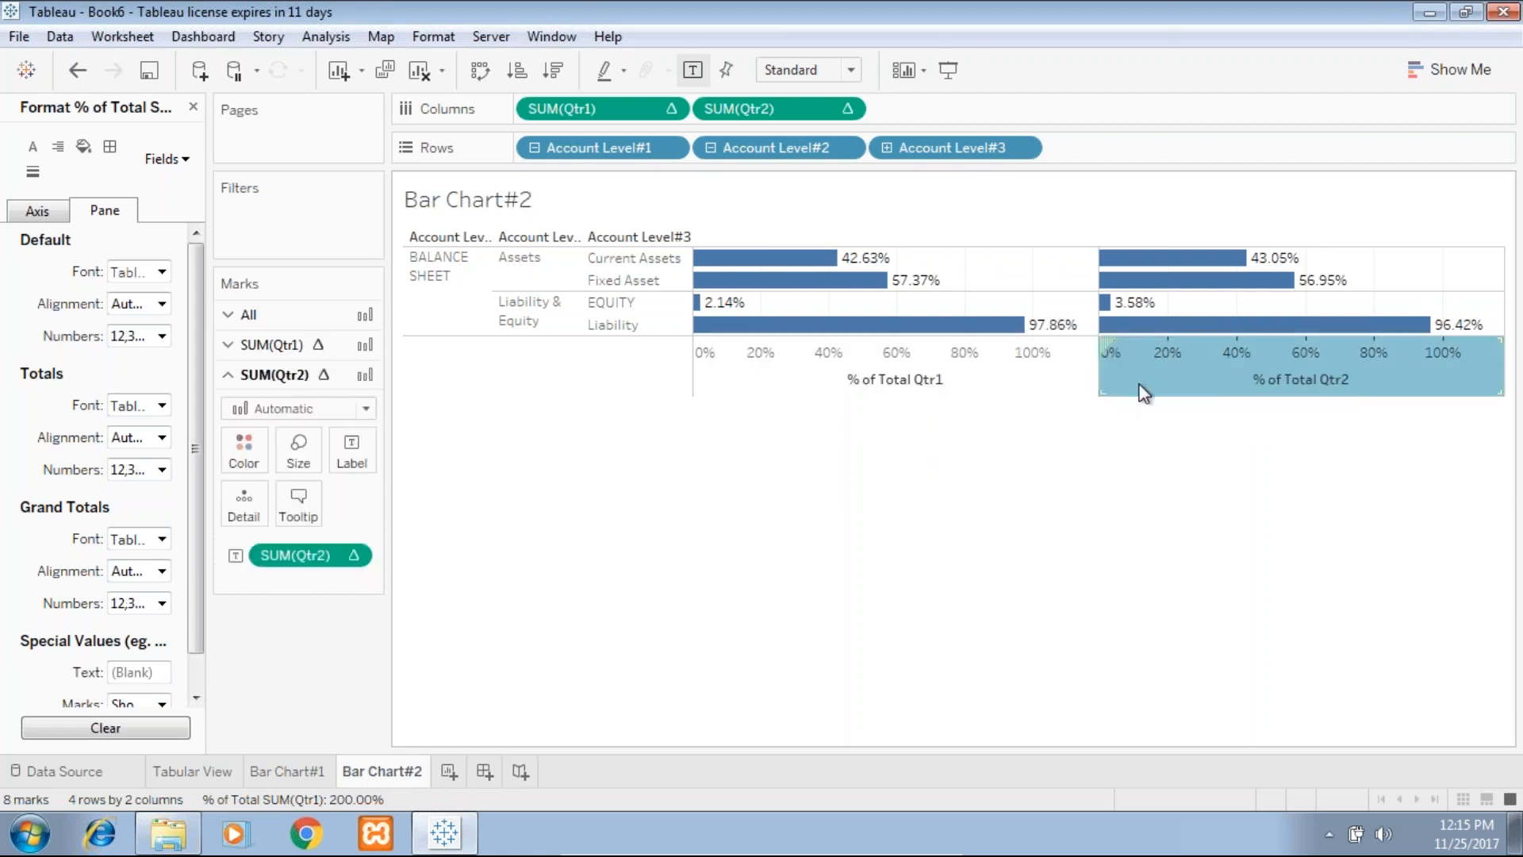
right_click(1217, 393)
left_click(1276, 491)
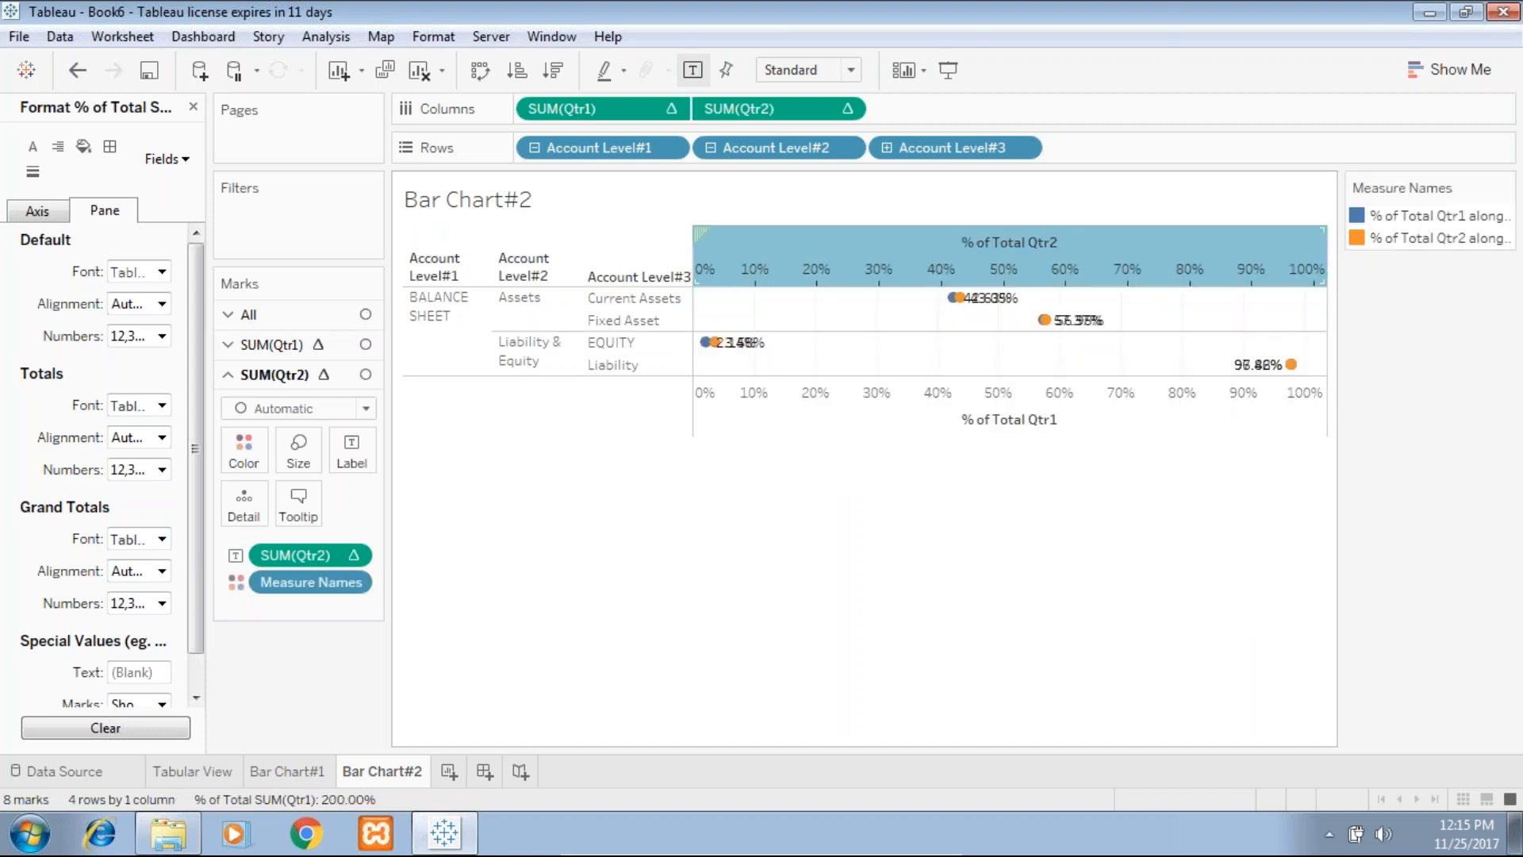
Set the mark type to Bar for SUM(Qtr1) and Gantt Bar for SUM(Qtr2).
left_click(304, 557)
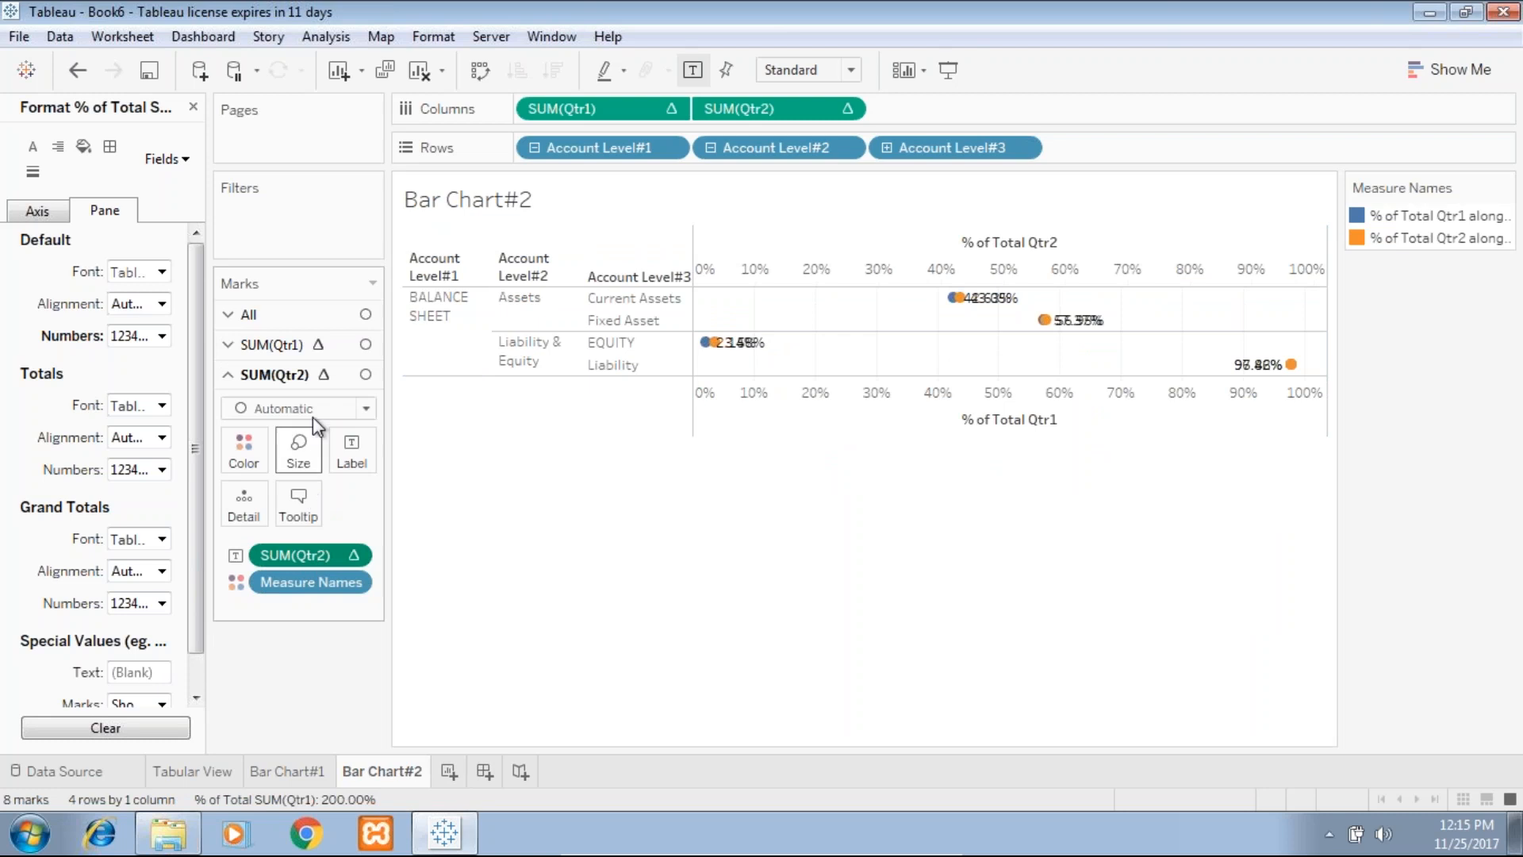
left_click(273, 344)
left_click(305, 378)
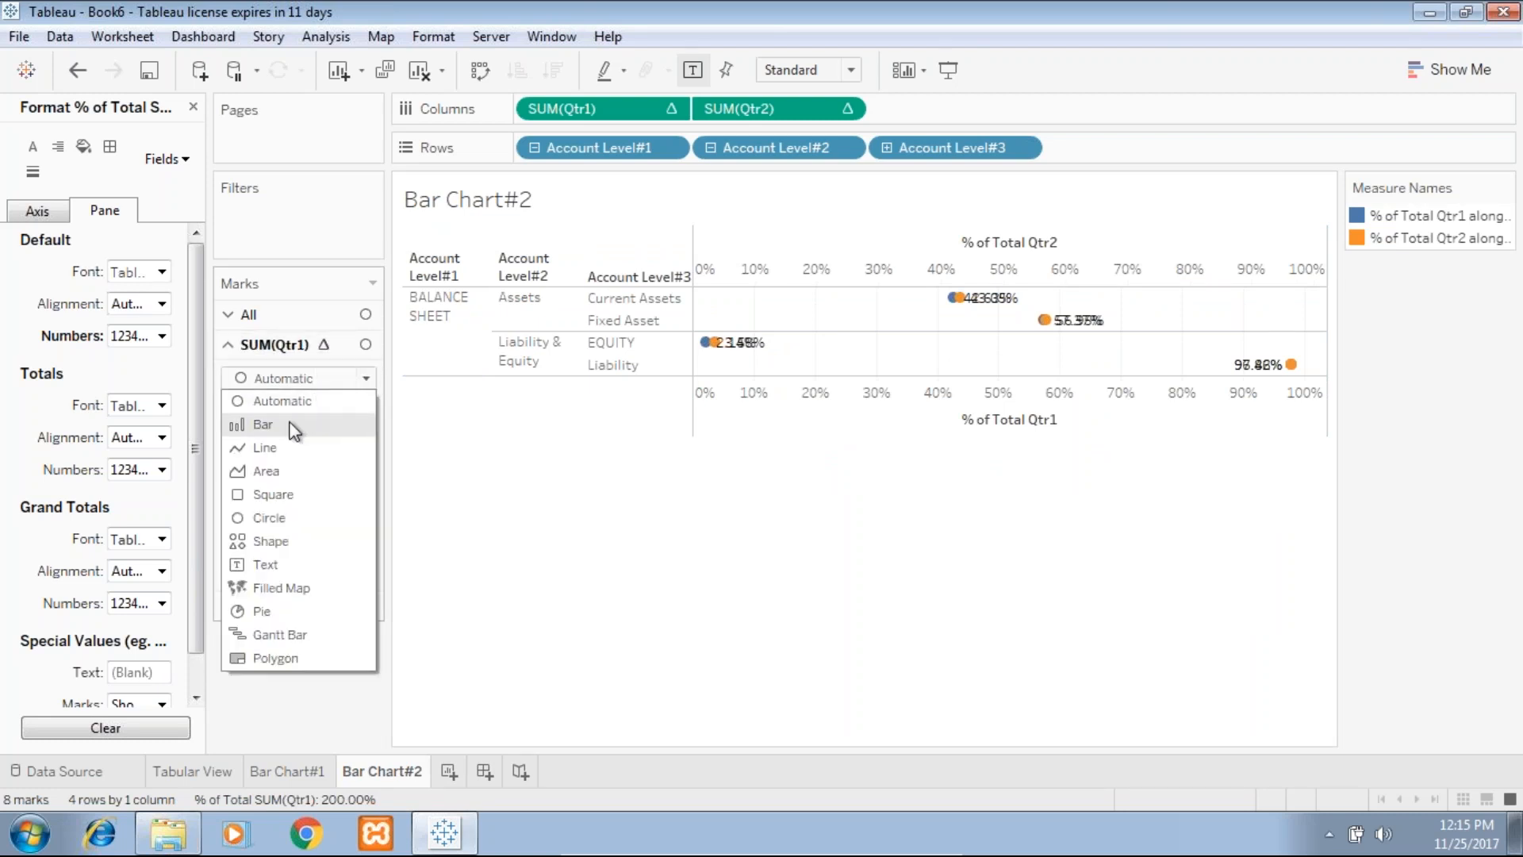
left_click(295, 428)
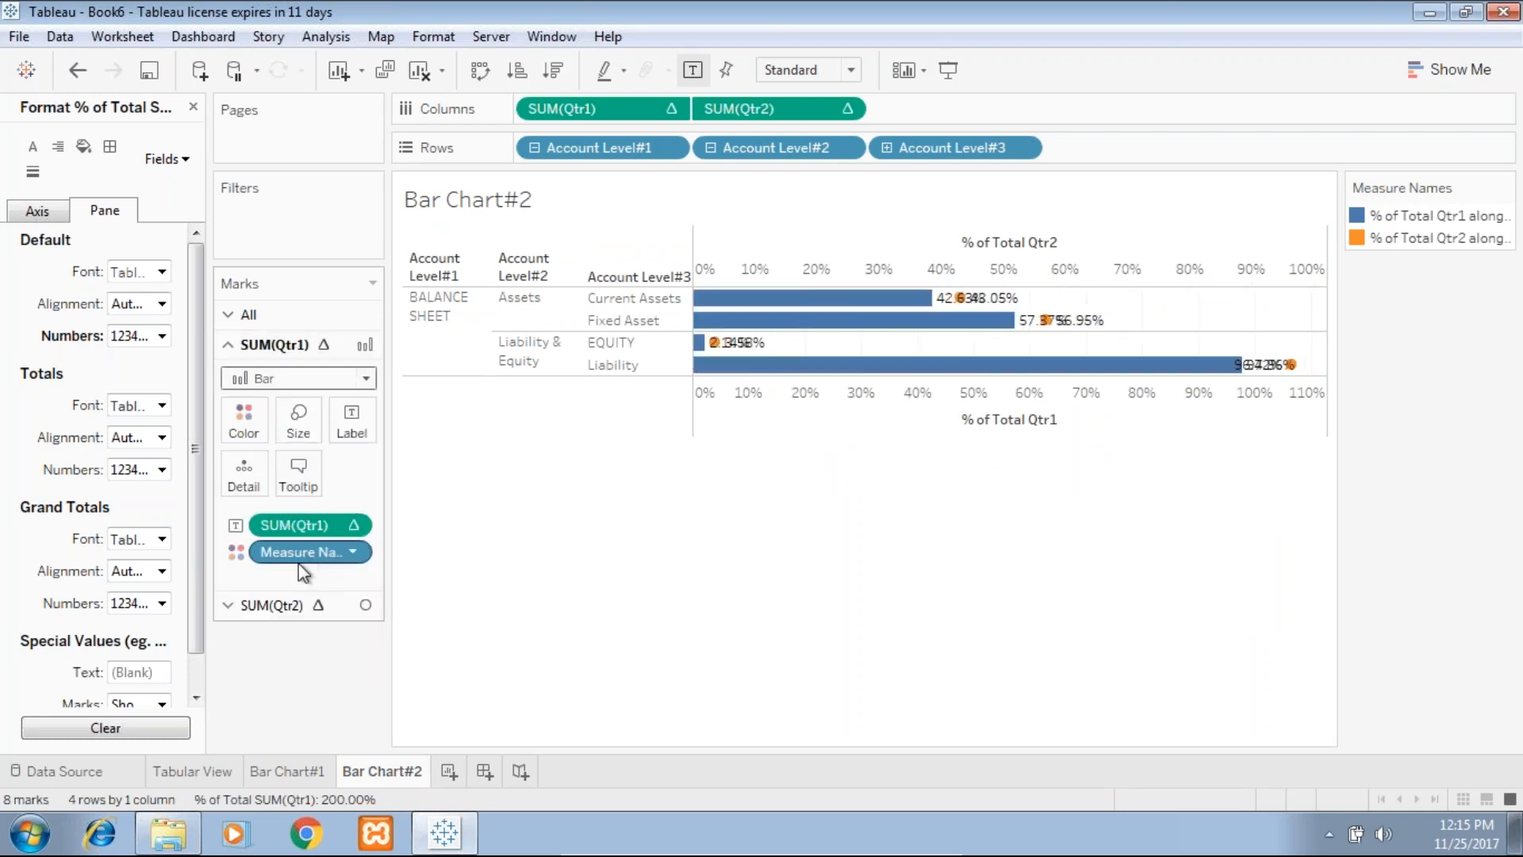
left_click(294, 604)
left_click(308, 408)
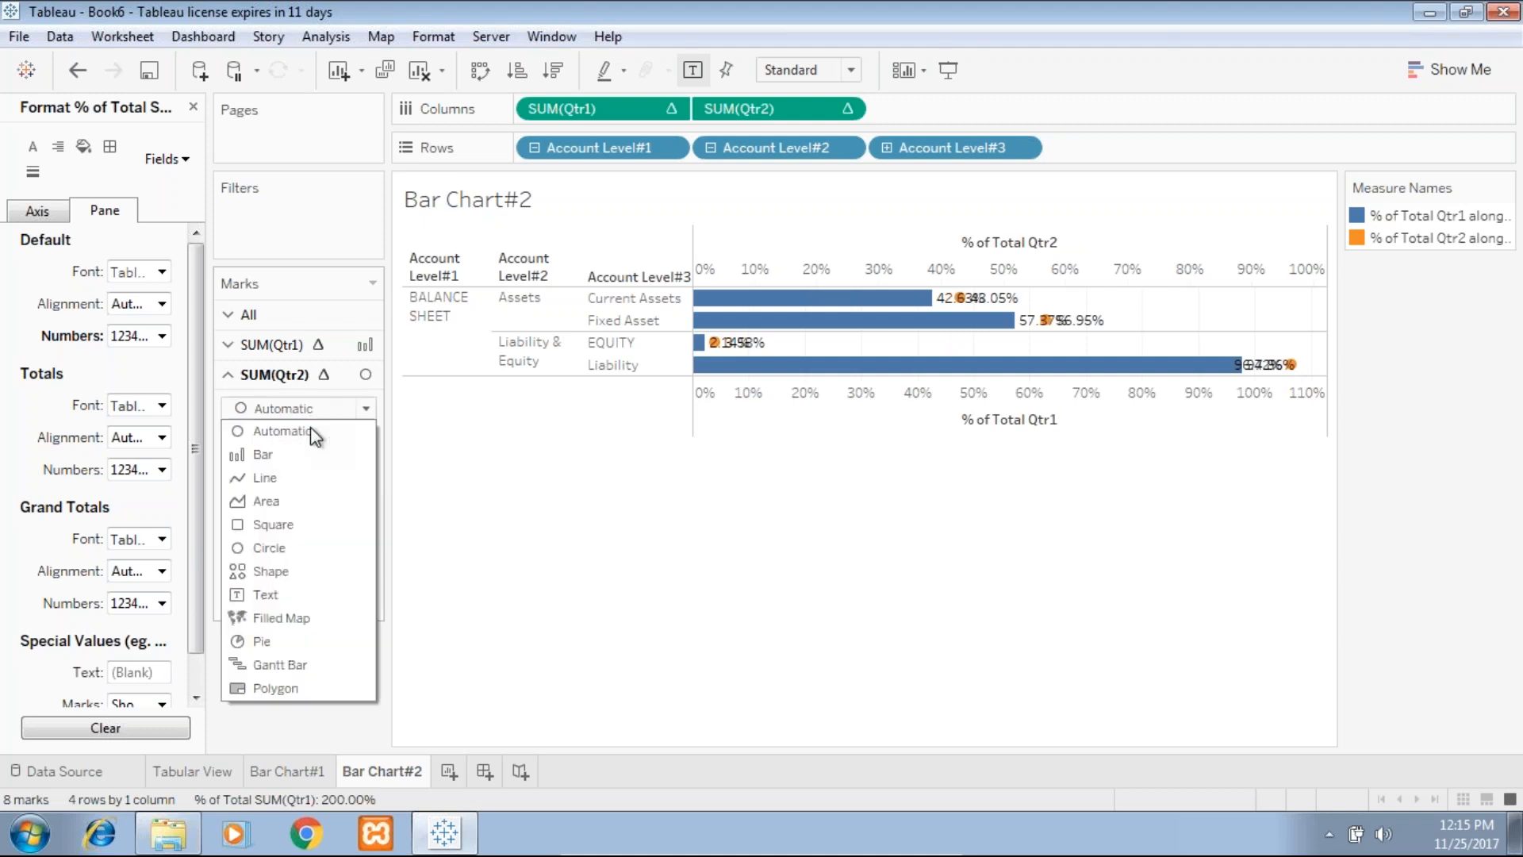
left_click(288, 663)
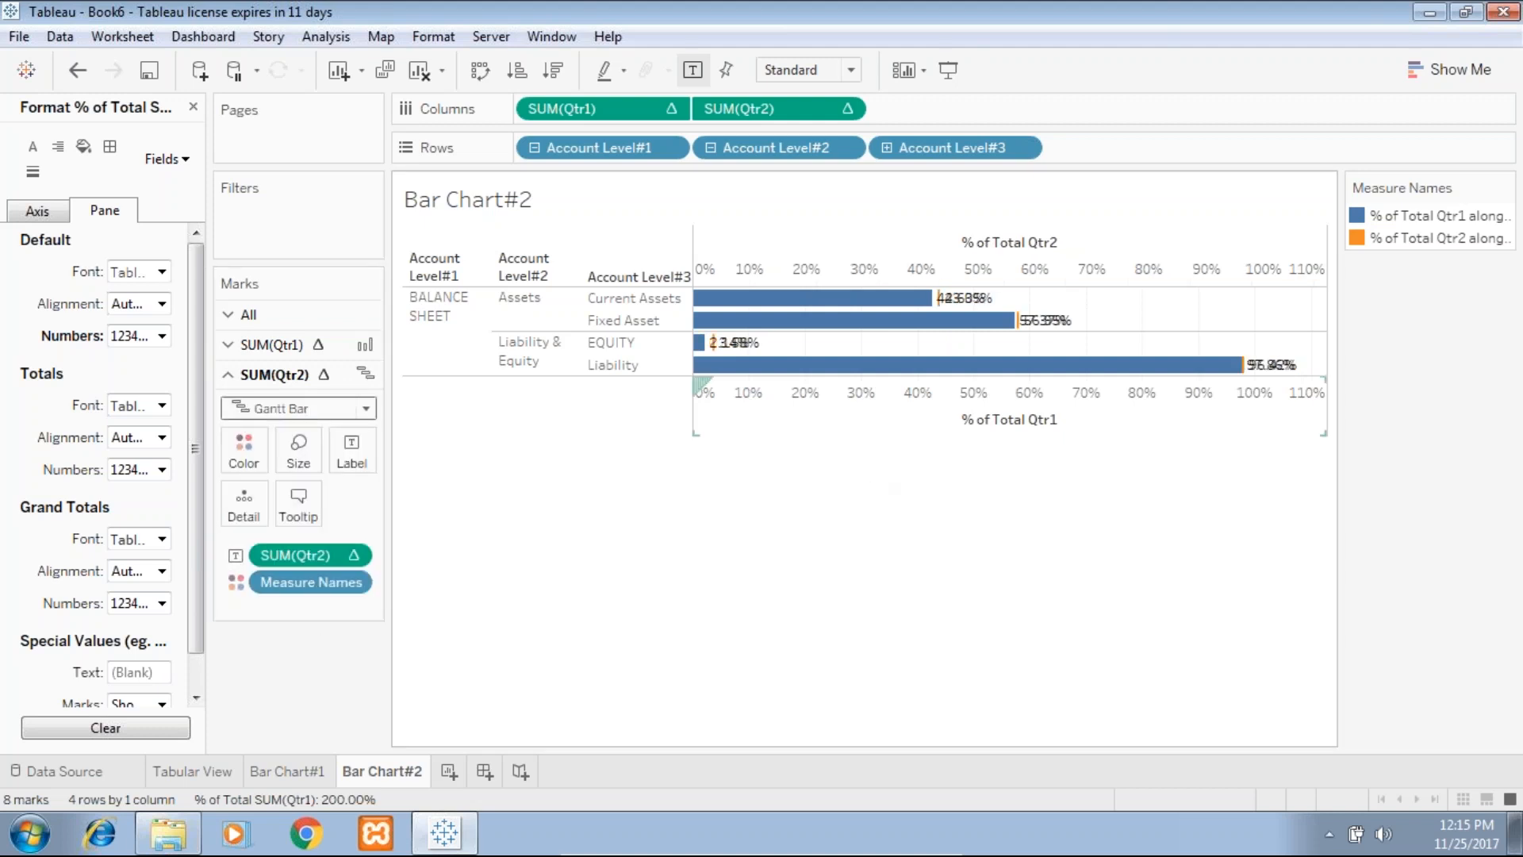
mouse_move(1007, 321)
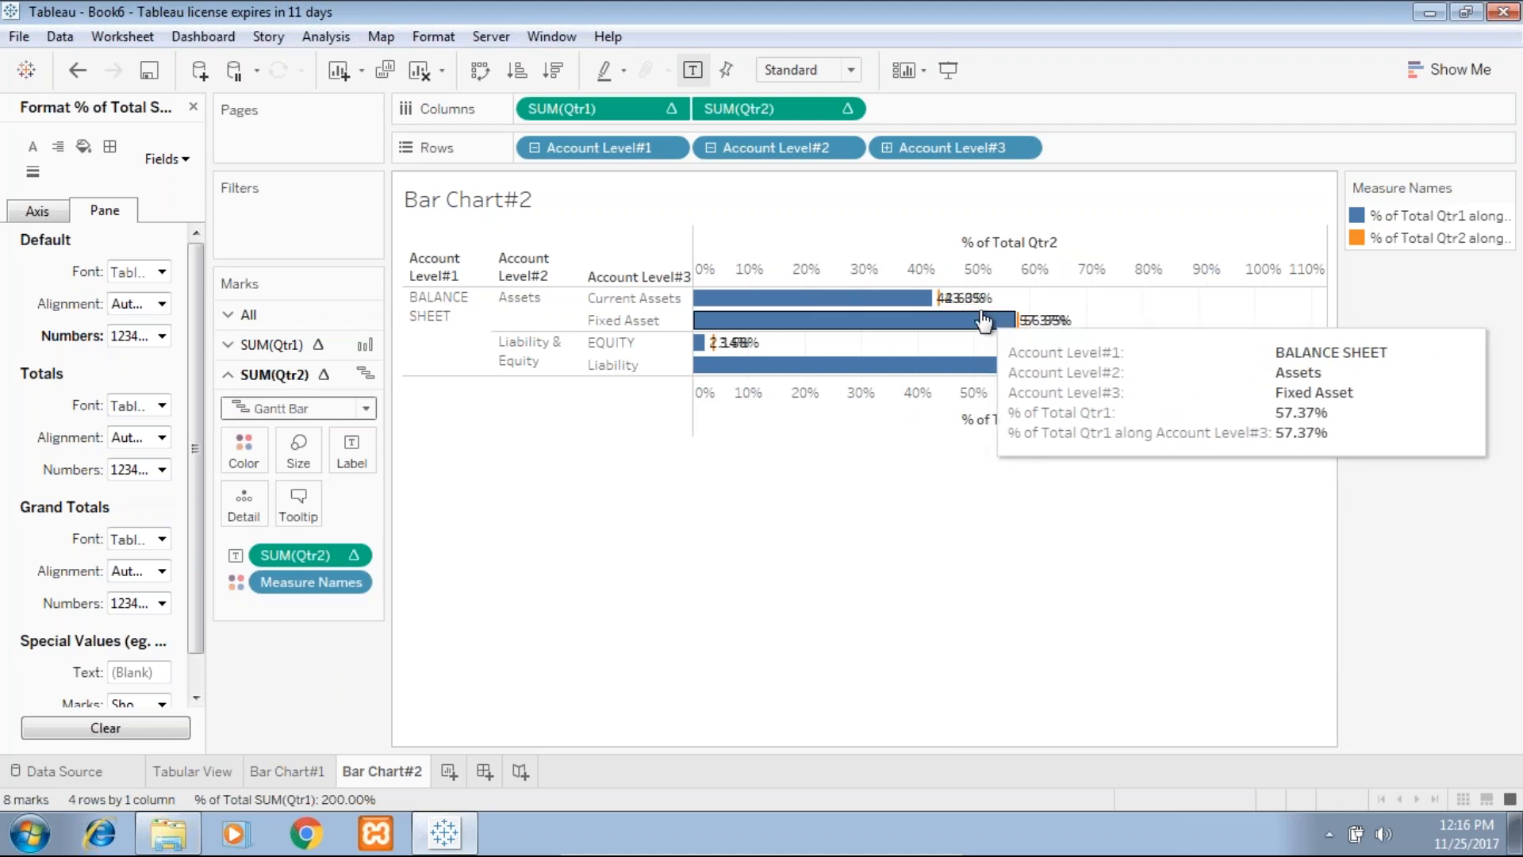
Shift the Qtr2 labels of Current Assets, Fixed Asset, EQUITY and Liability to the right, away from the Qtr1 labels.
left_click(944, 298)
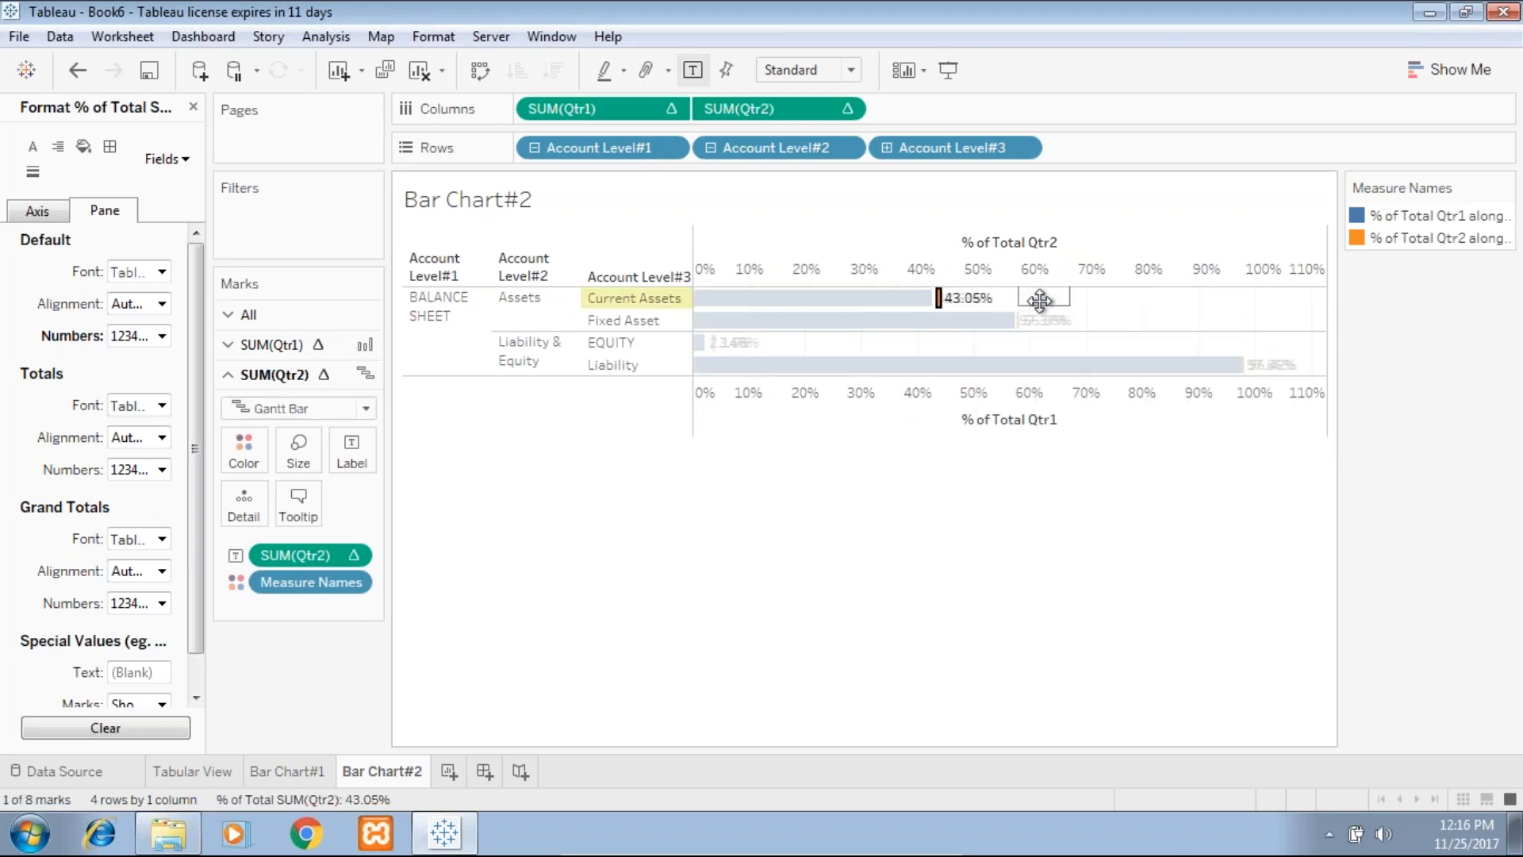
left_click_drag(1040, 300, 1047, 301)
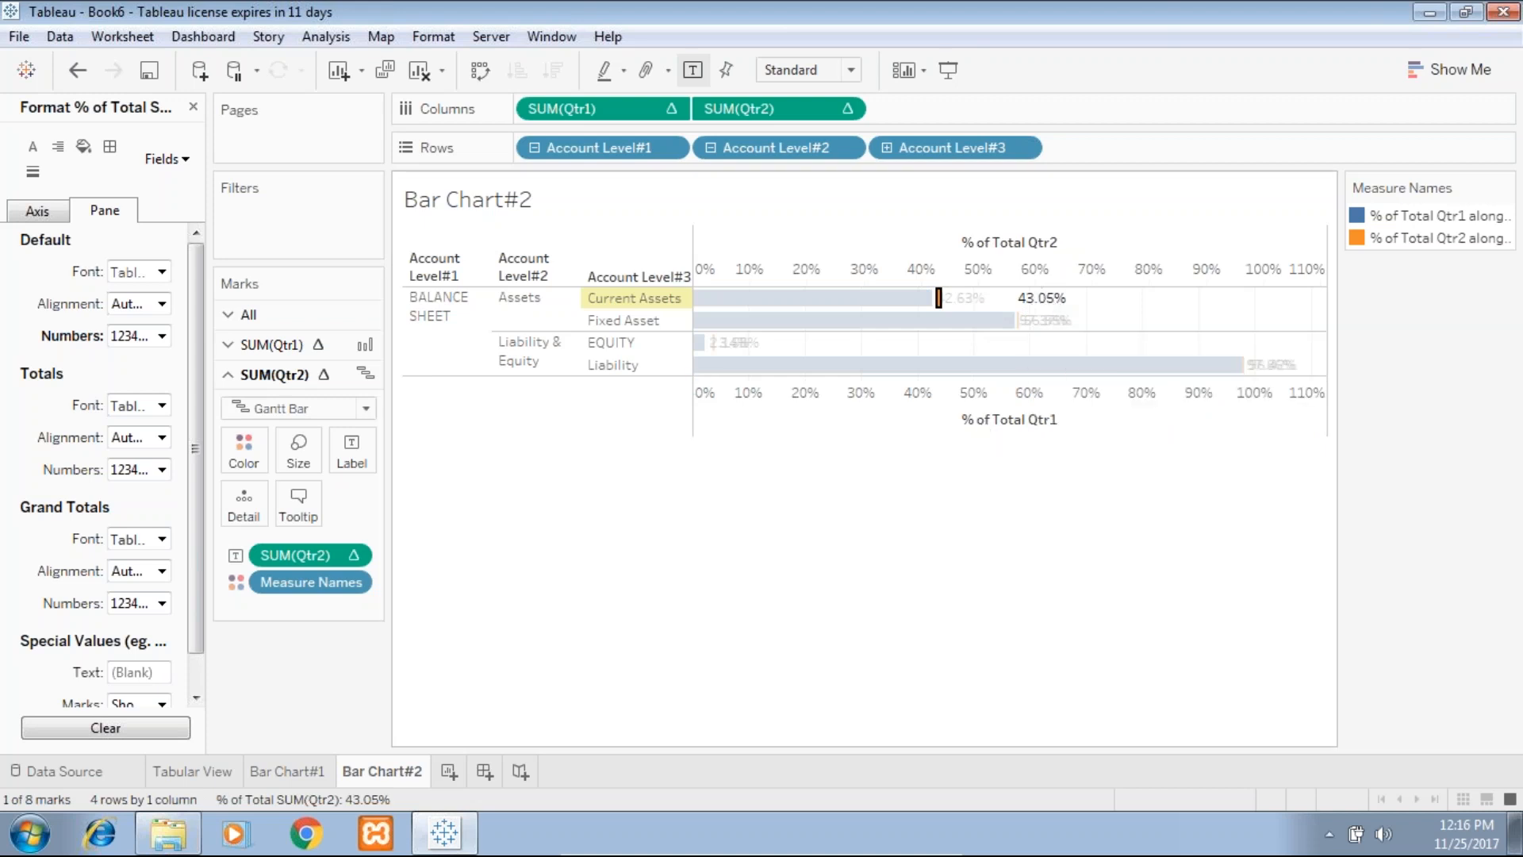
left_click(976, 456)
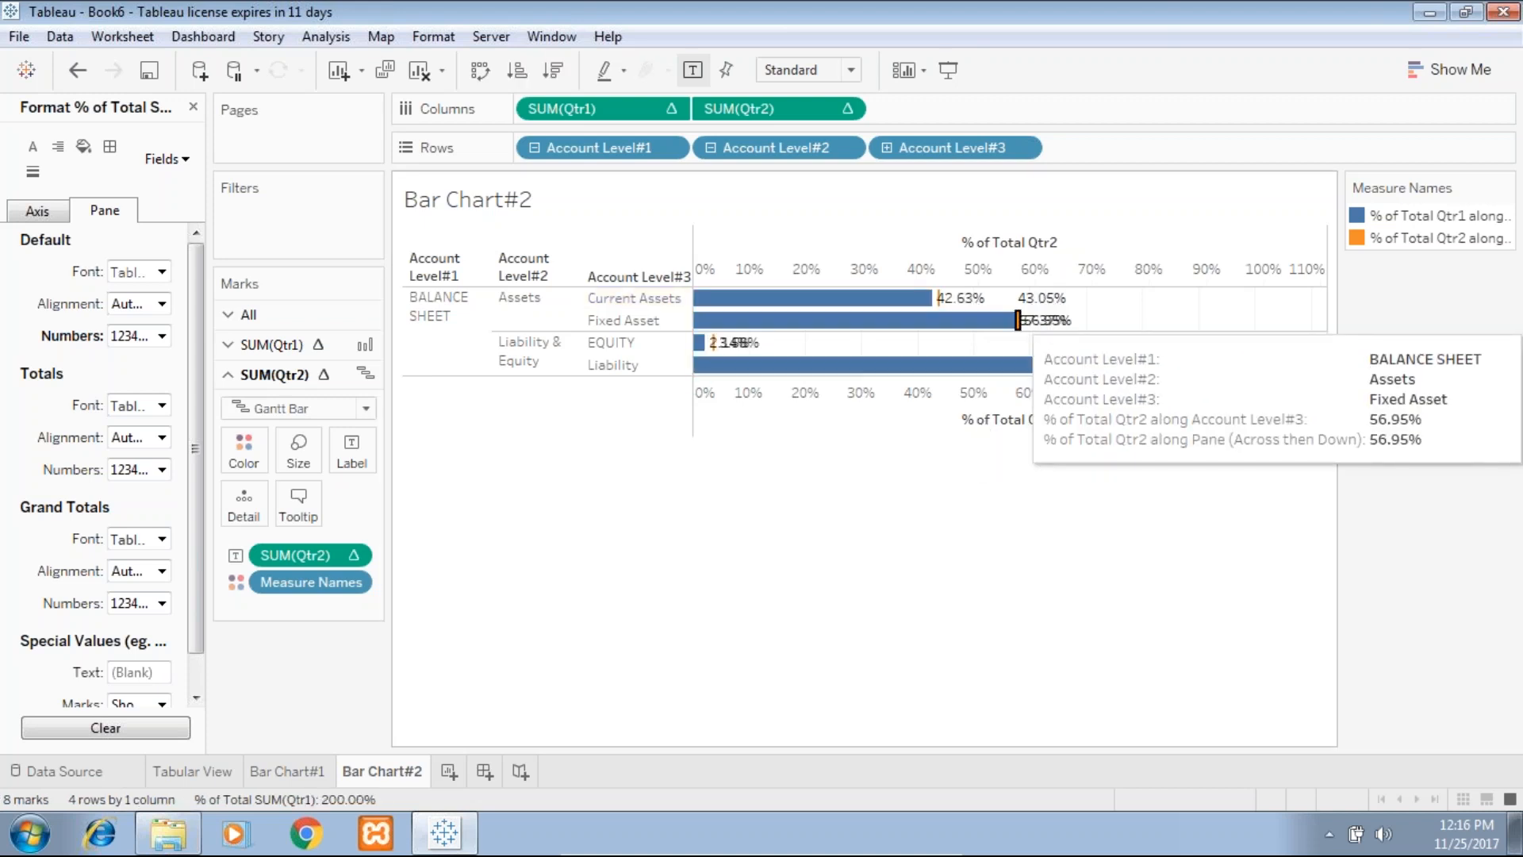
left_click(1044, 318)
left_click_drag(1043, 318, 1126, 327)
left_click(758, 341)
left_click_drag(757, 340, 808, 341)
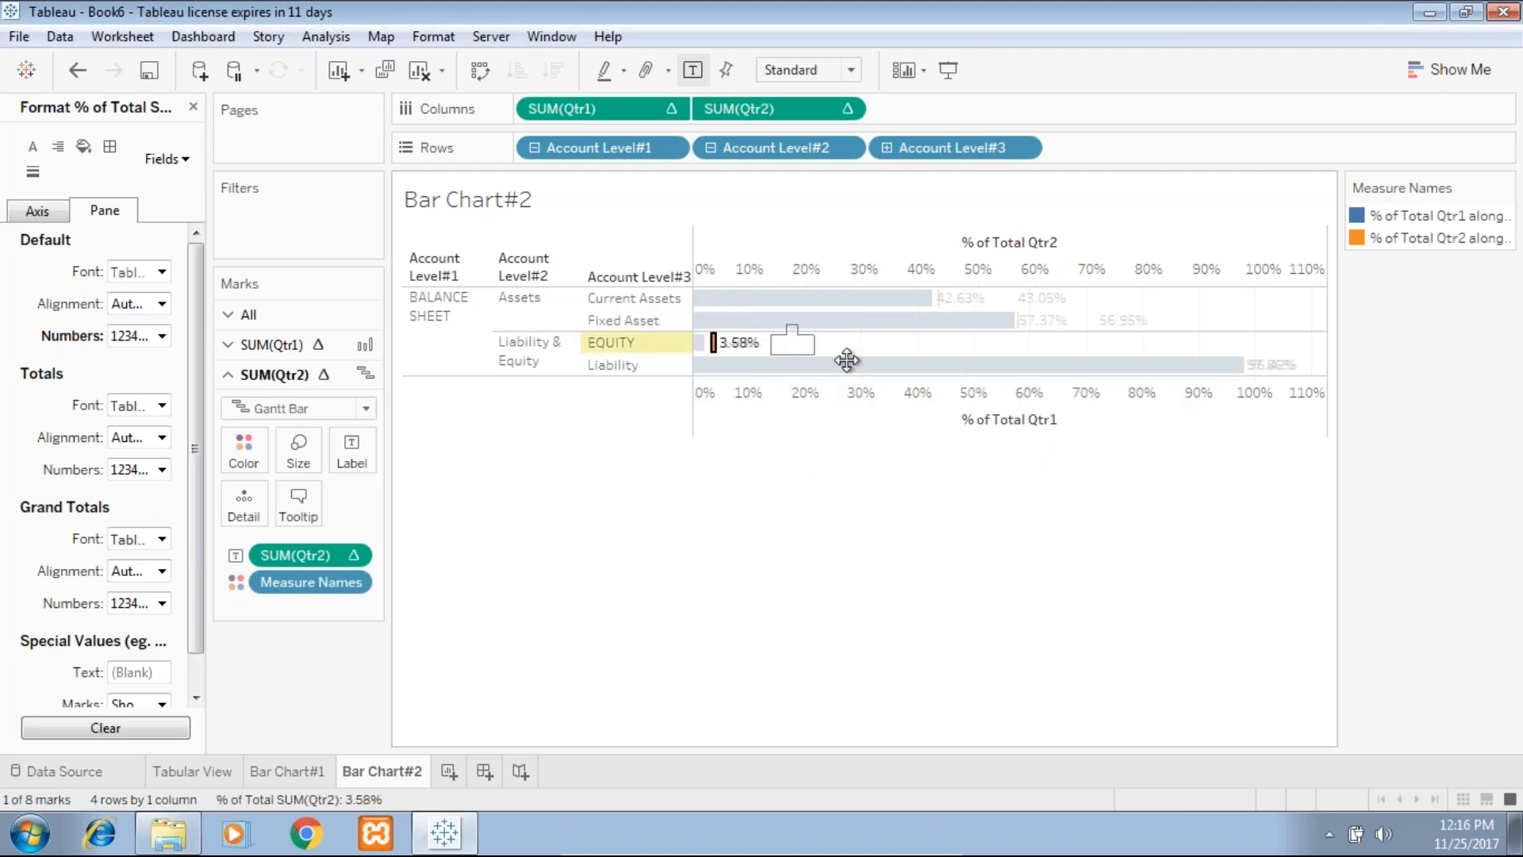
left_click(1269, 365)
left_click_drag(1270, 365, 1319, 367)
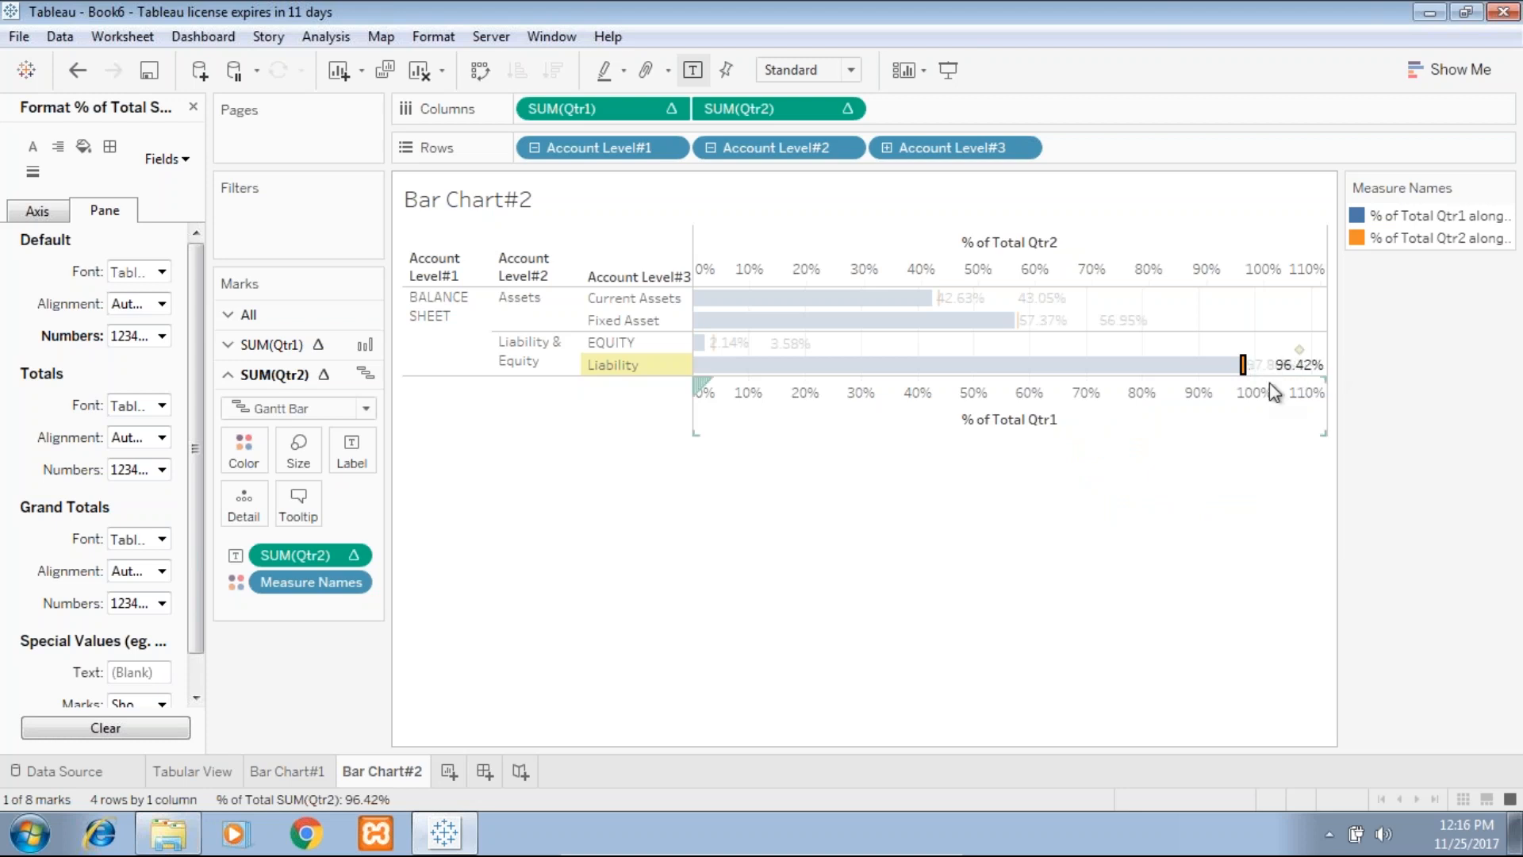
Narrow the chart area and move the Liability row's Qtr2 label above its Qtr1 label.
left_click_drag(1323, 300, 1216, 304)
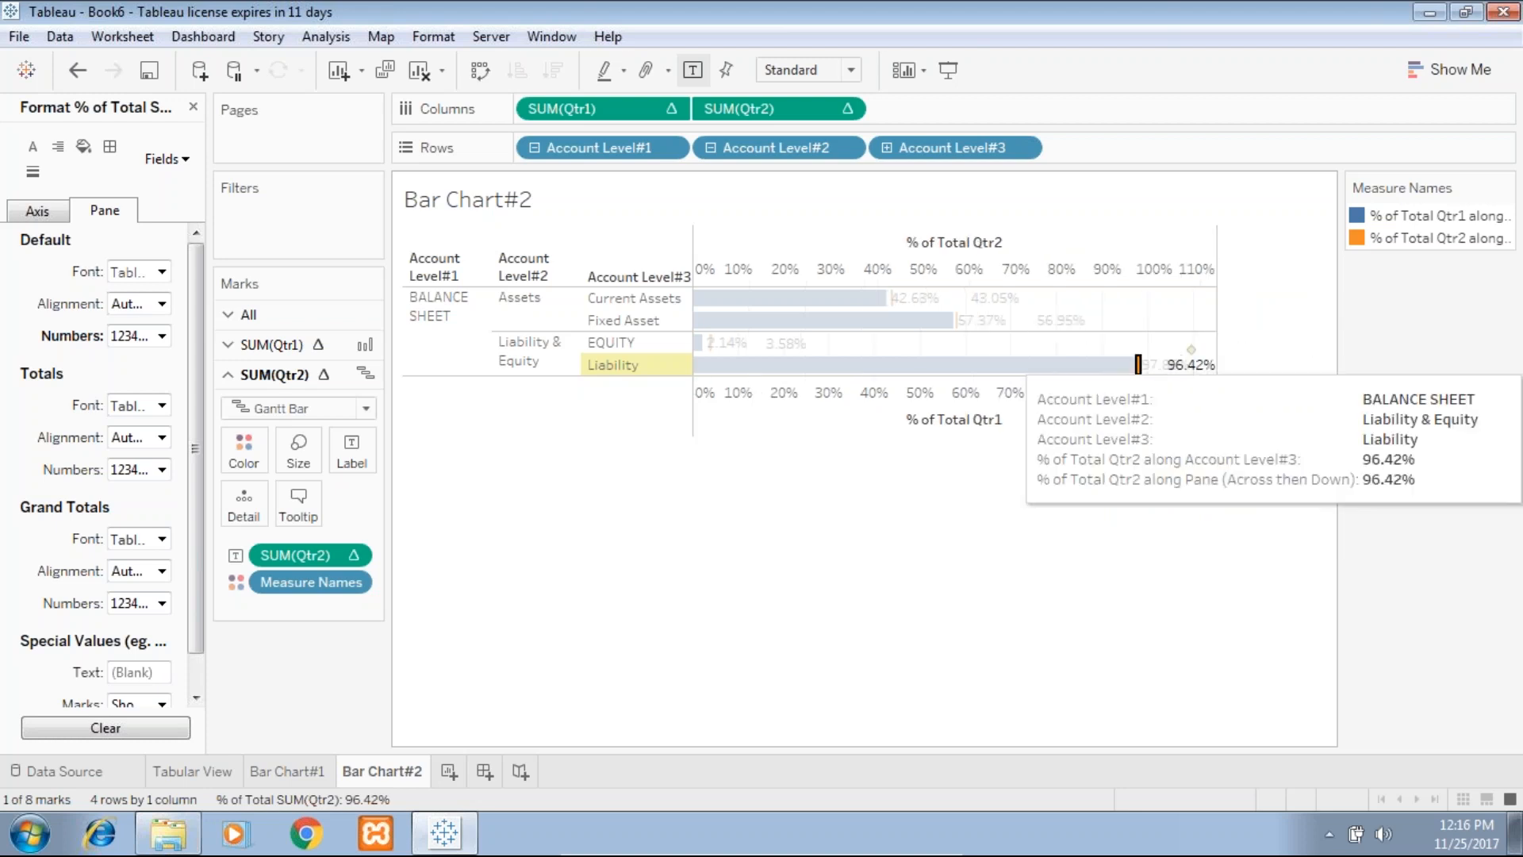
left_click(1152, 479)
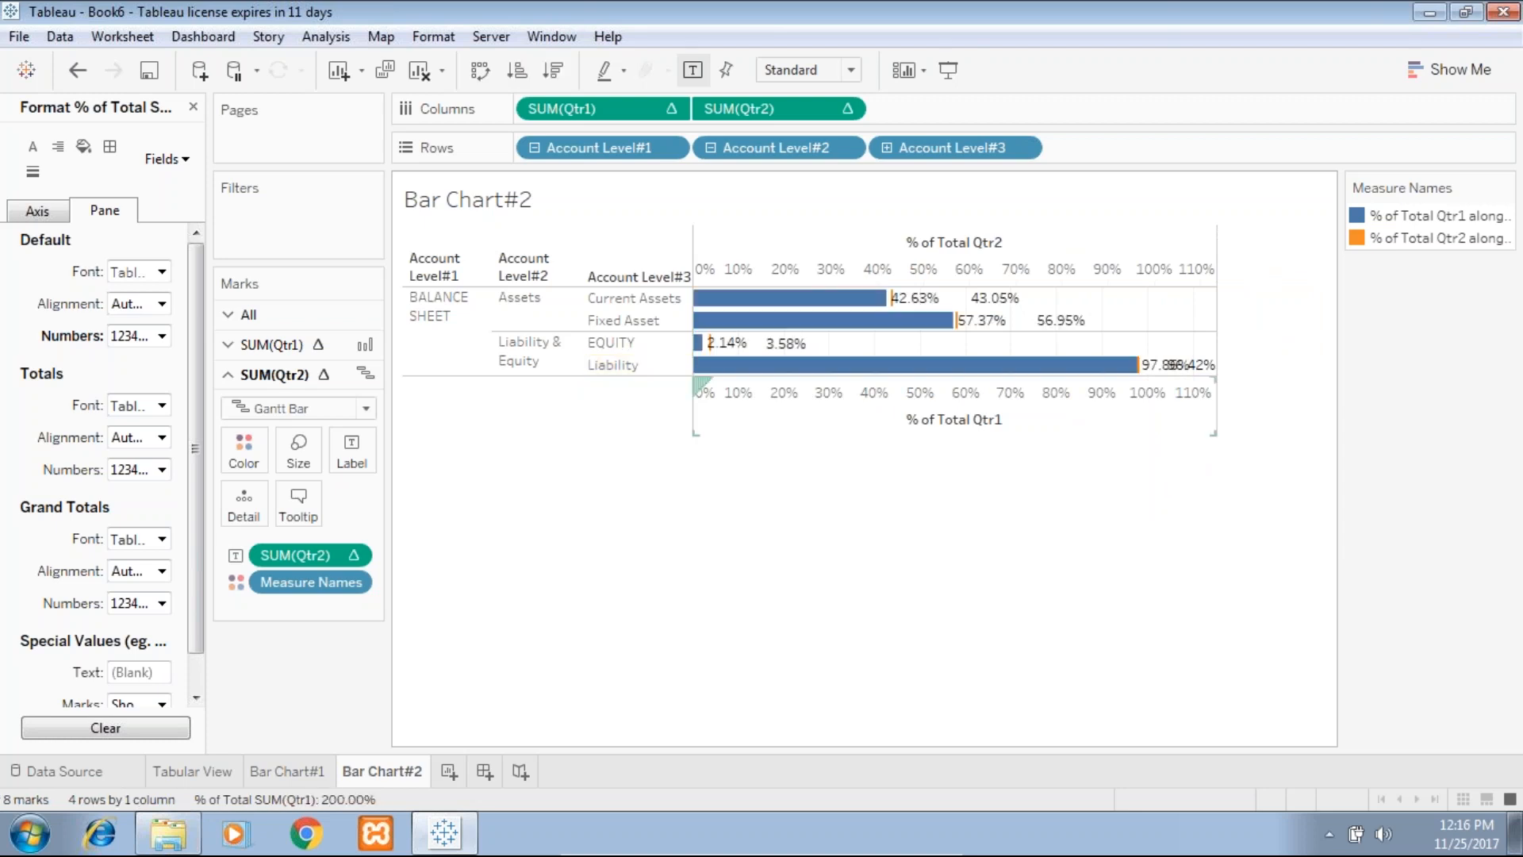
left_click(1190, 364)
left_click_drag(1190, 364, 1190, 349)
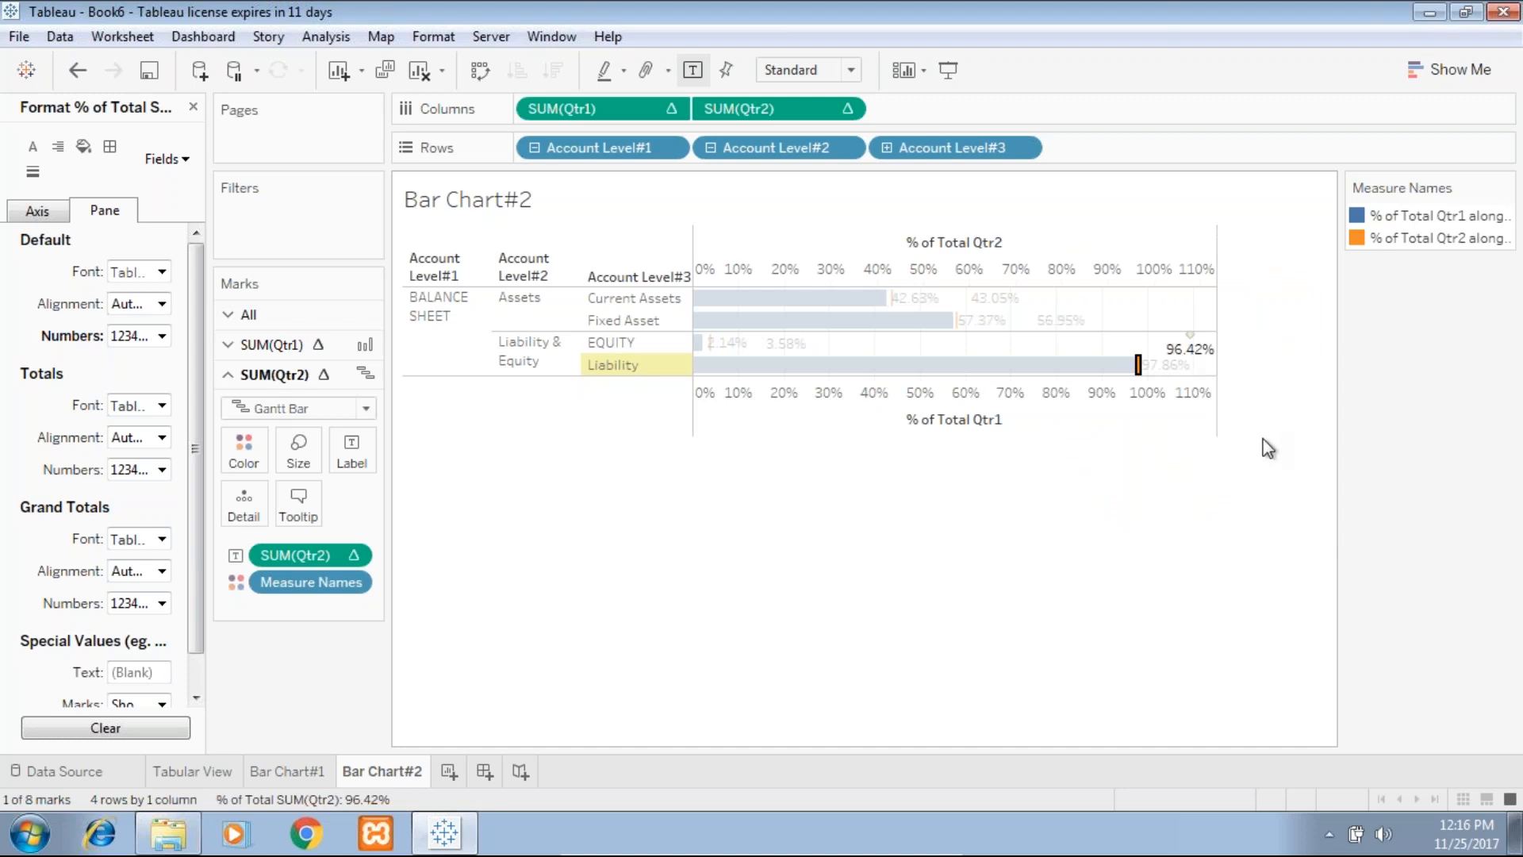
left_click(1301, 442)
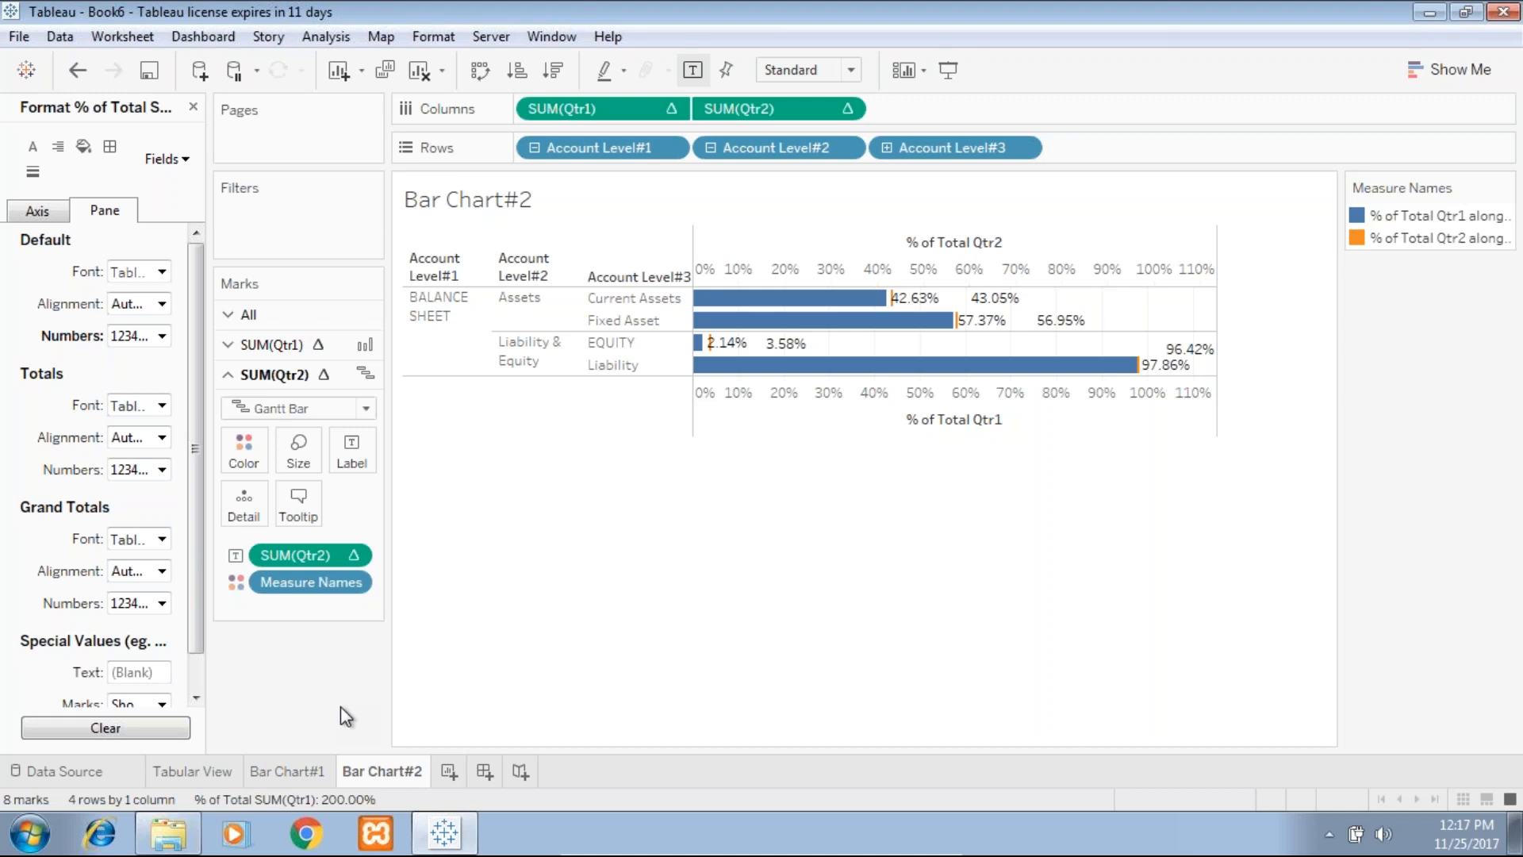
Add a new worksheet after Bar Chart#2 and look over the available Show Me chart types.
left_click(449, 772)
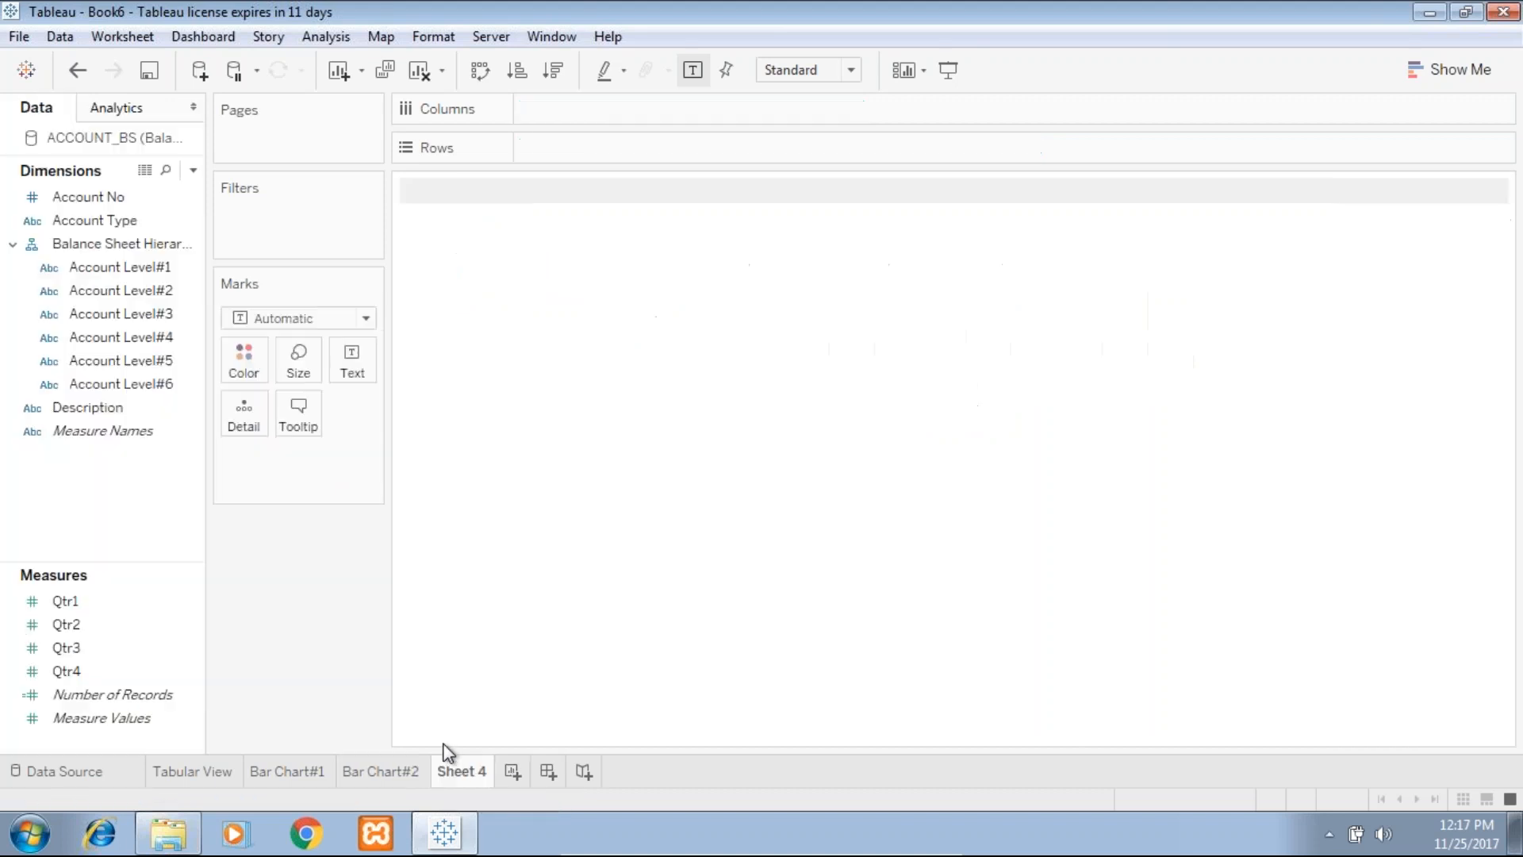
left_click(1464, 69)
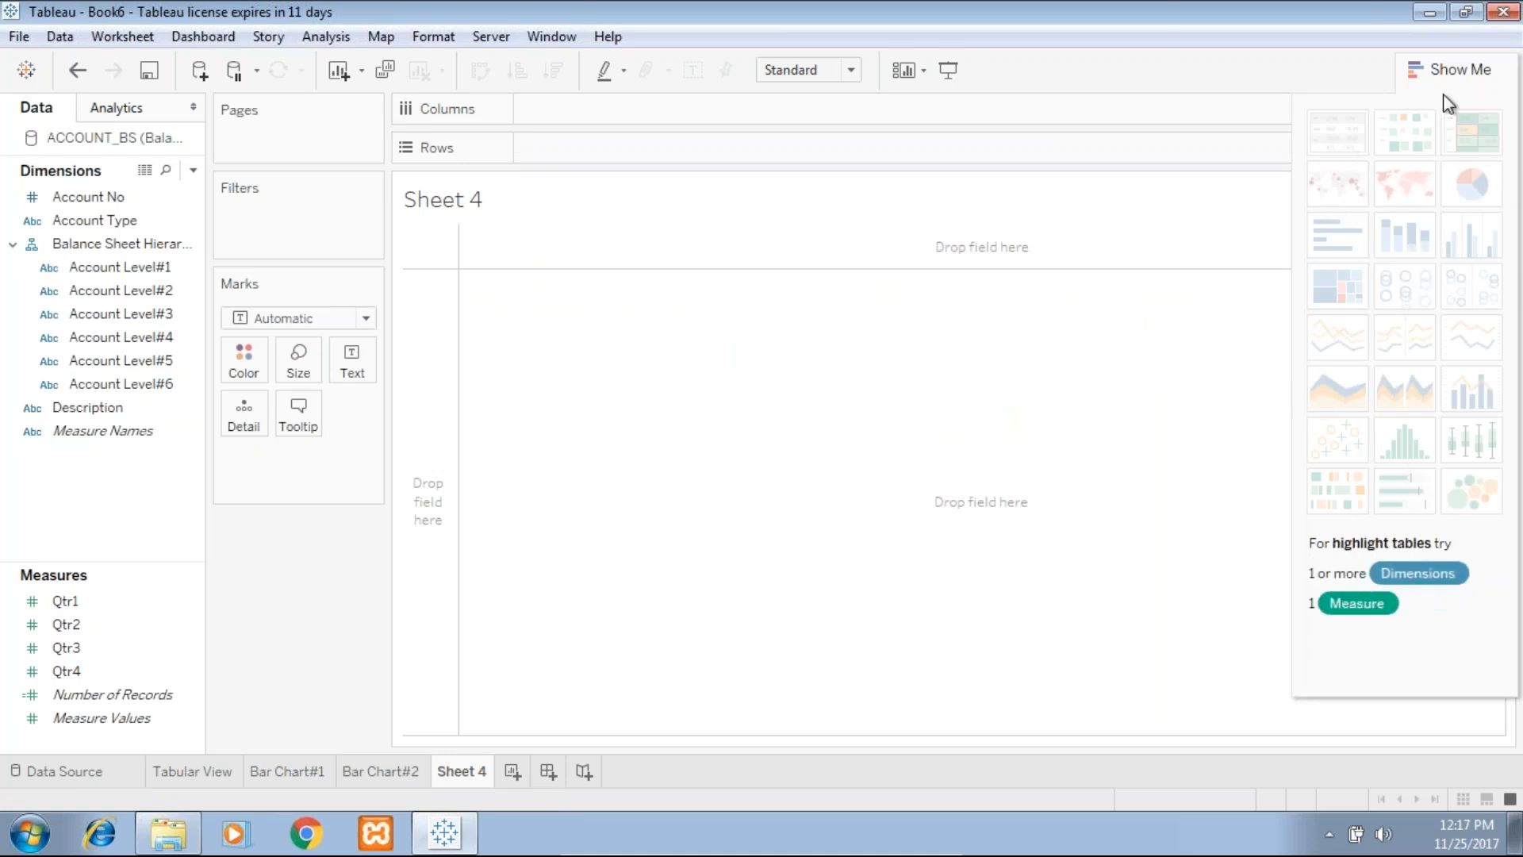
left_click(1451, 76)
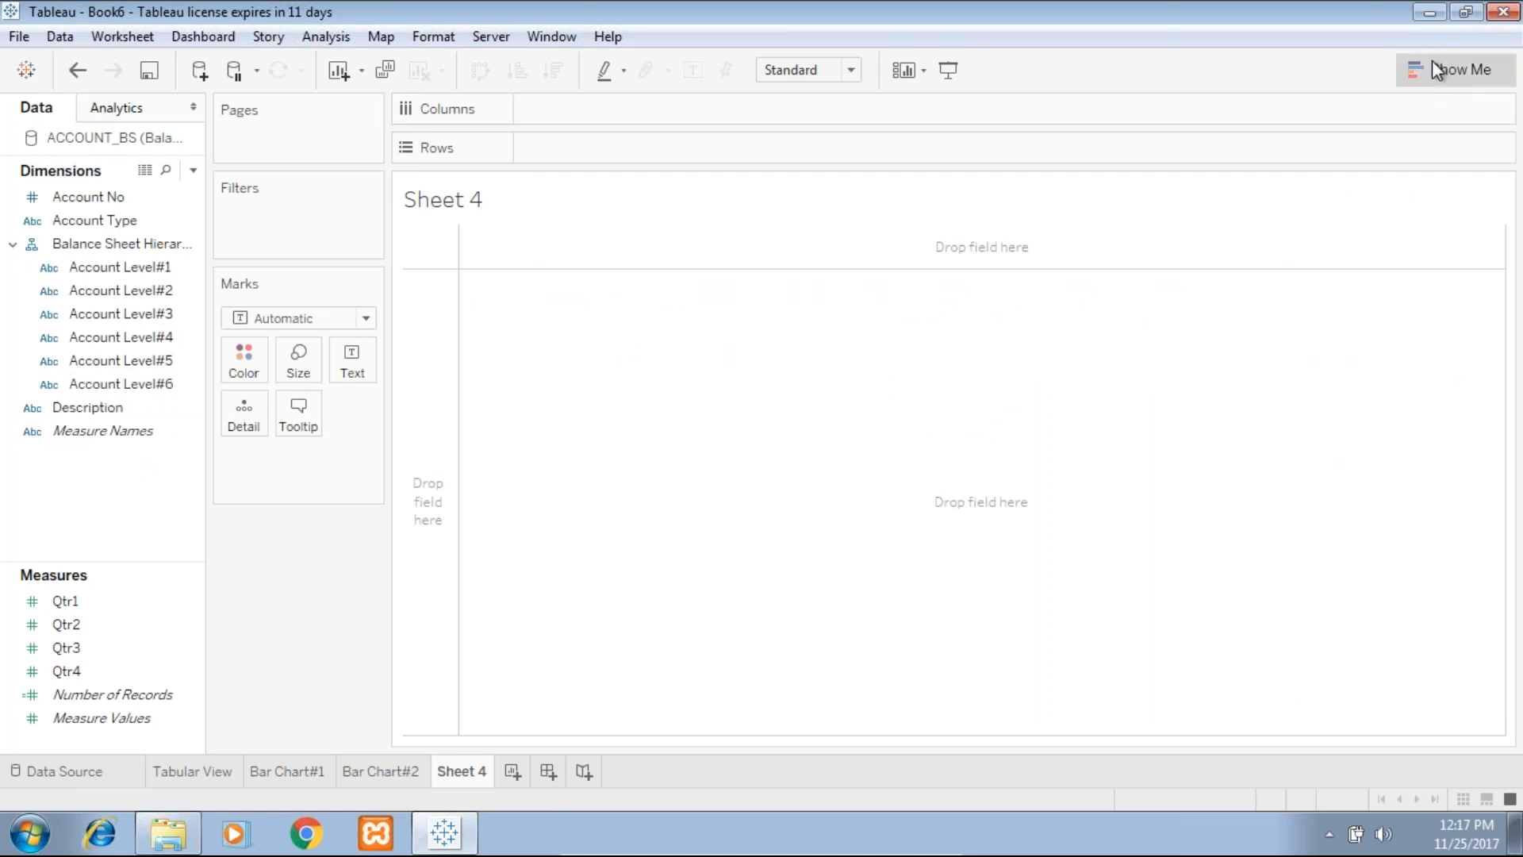
left_click(1432, 67)
left_click(1430, 76)
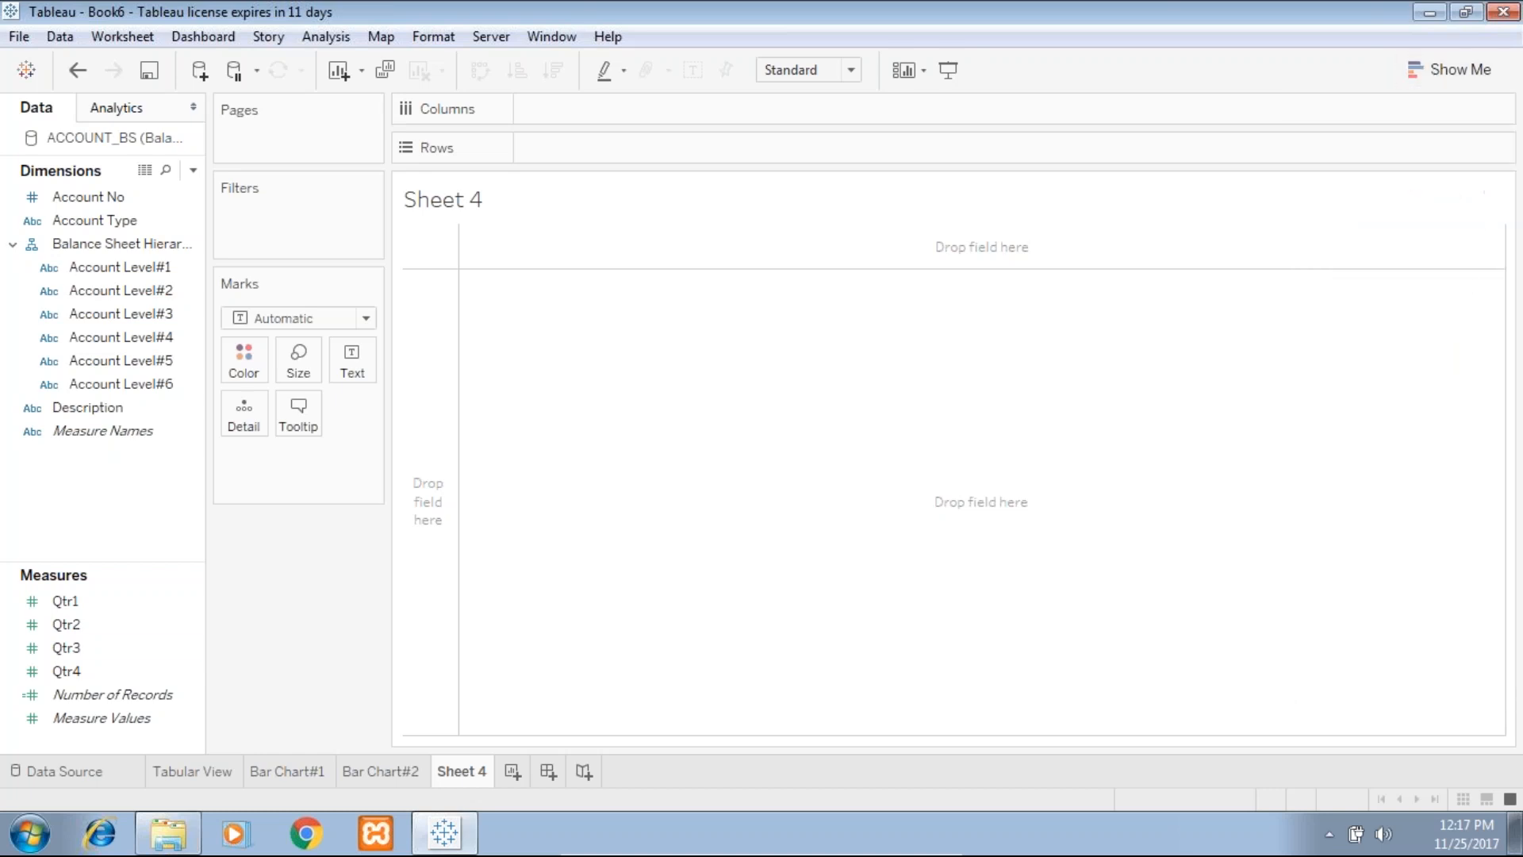
Create a calculated field named Dummy with the value 0 and place it twice on Columns.
right_click(141, 604)
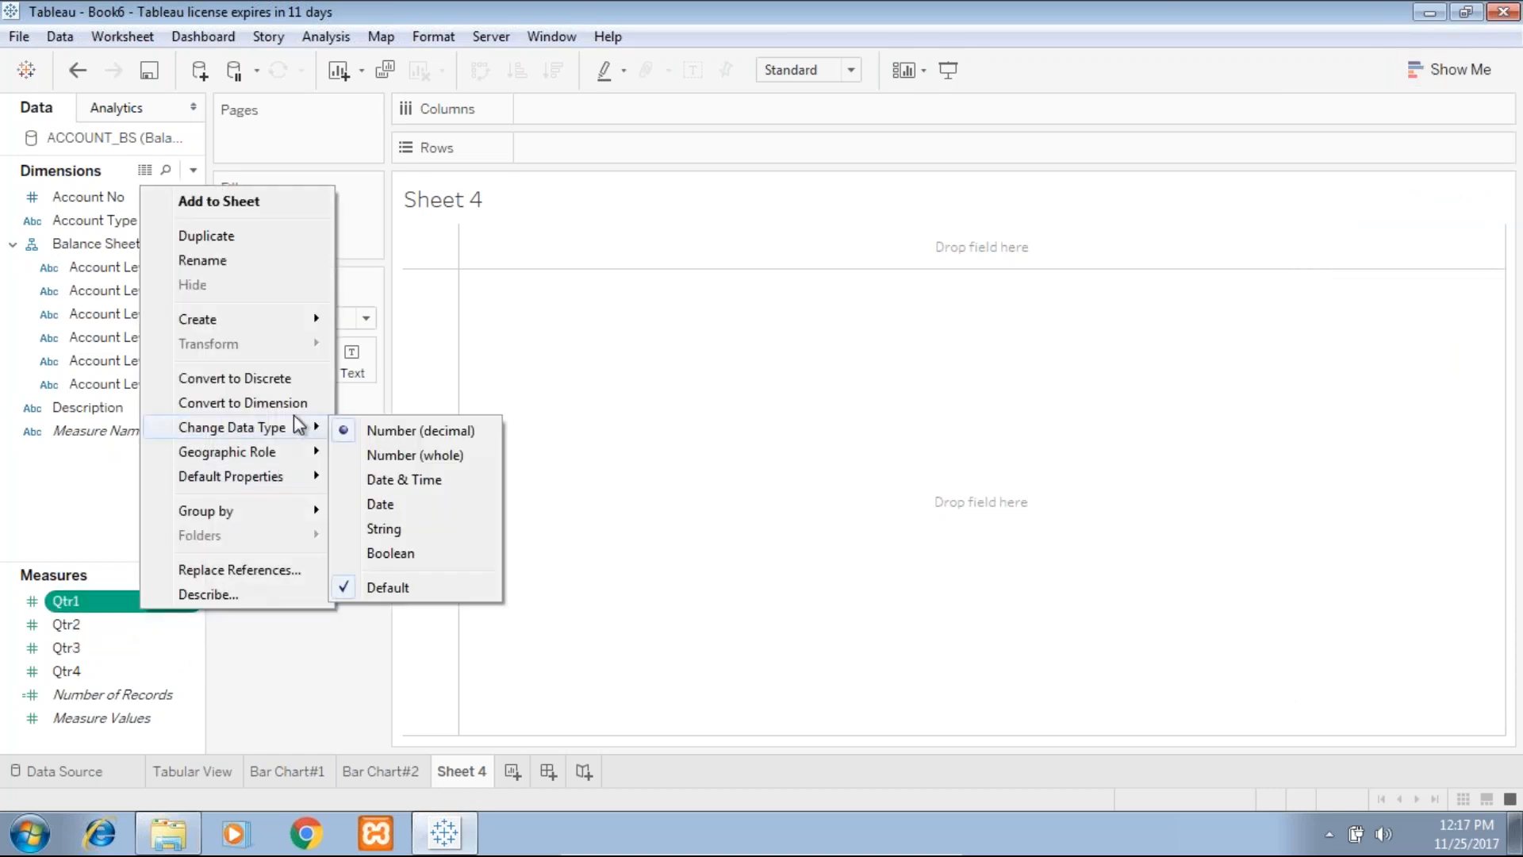
mouse_move(279, 426)
right_click(77, 488)
left_click(179, 494)
type("Du")
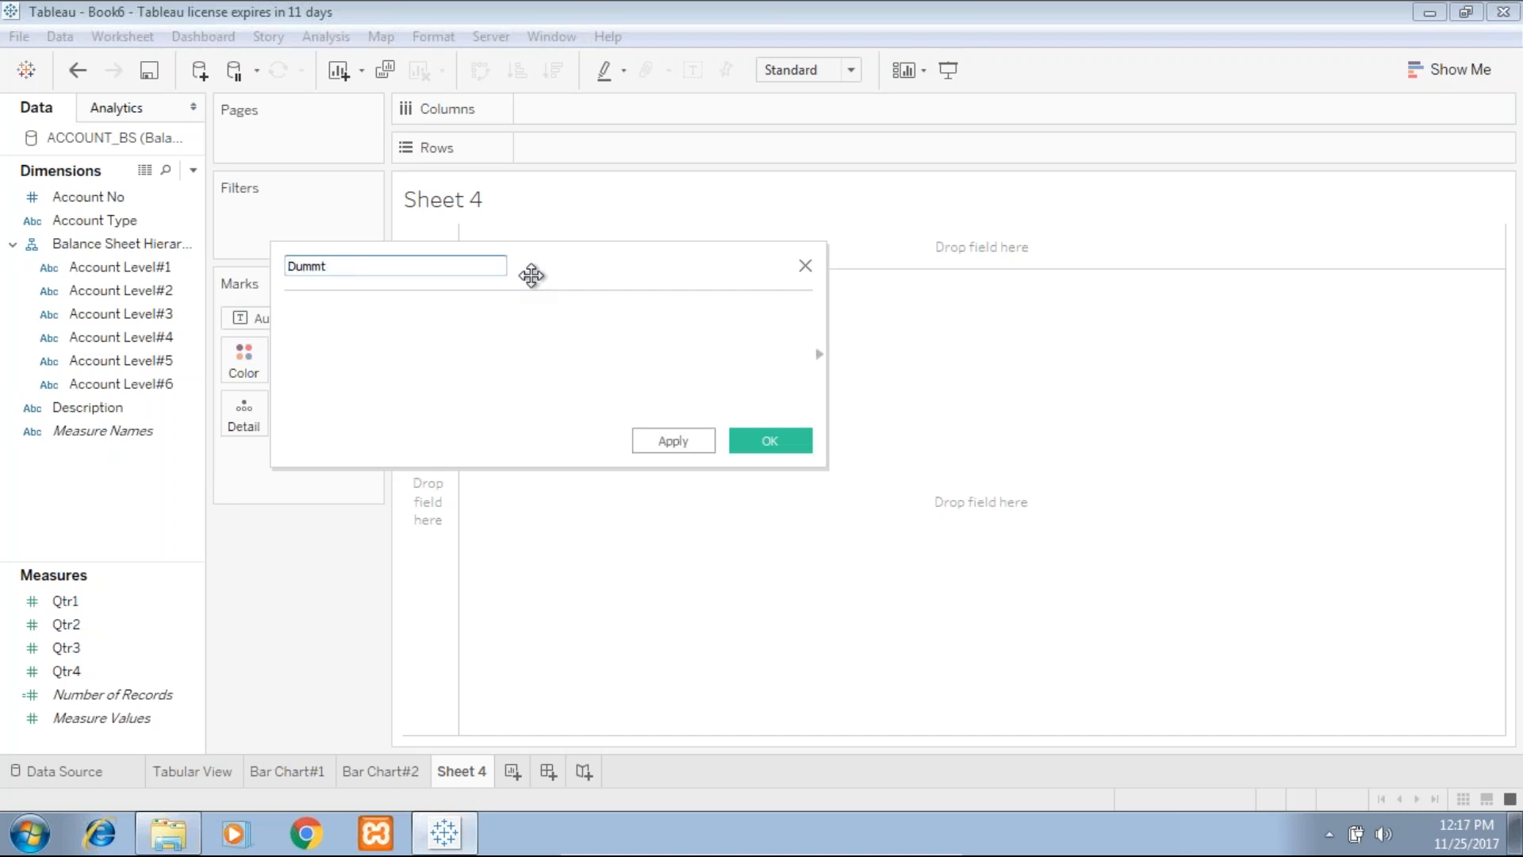
type("mmy")
left_click(341, 340)
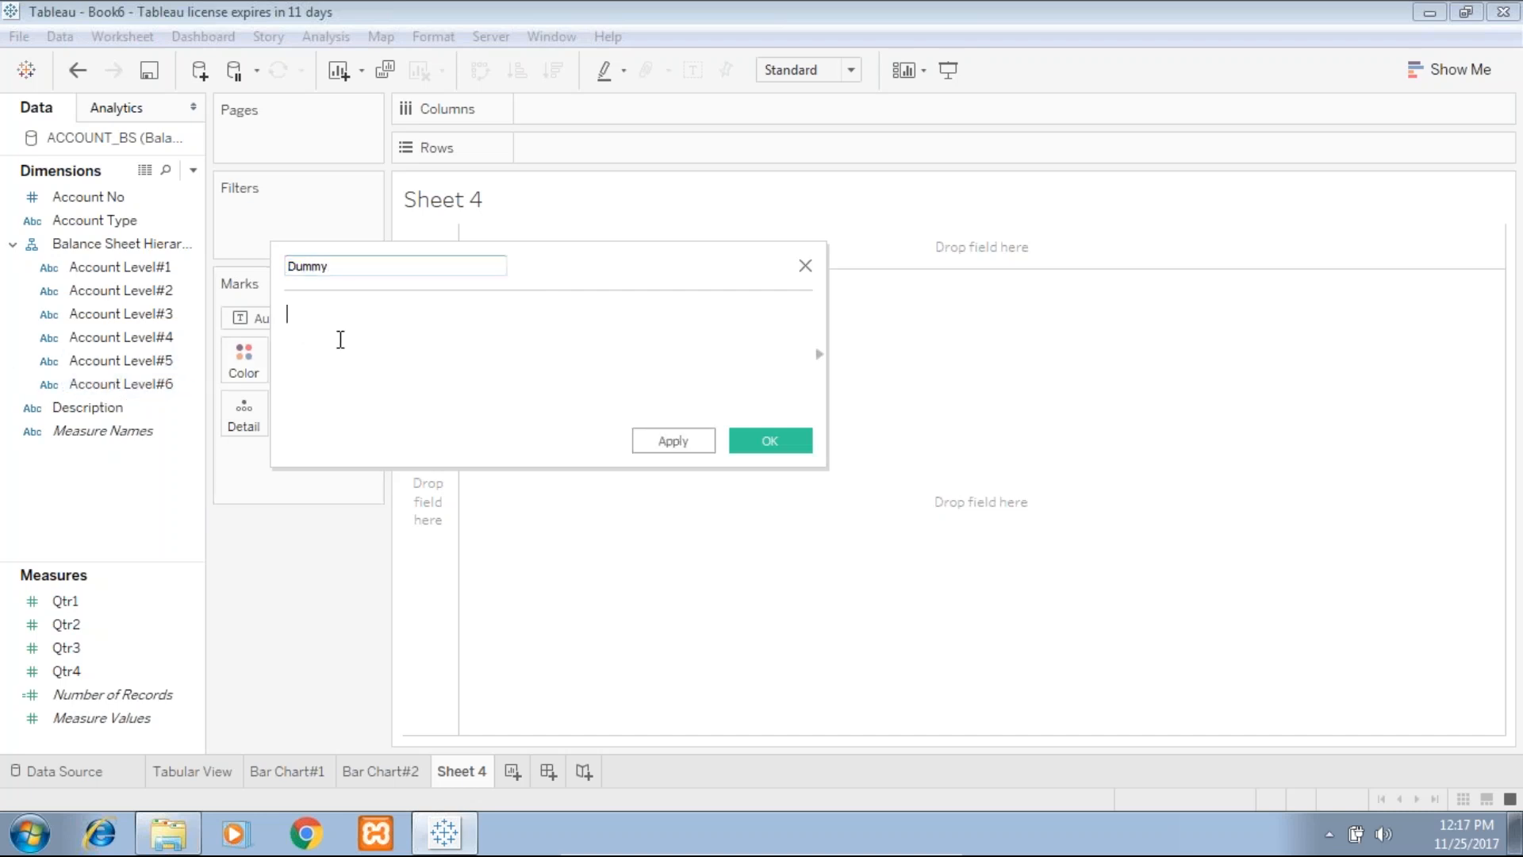
left_click(766, 441)
left_click_drag(91, 605, 531, 111)
left_click_drag(76, 601, 750, 108)
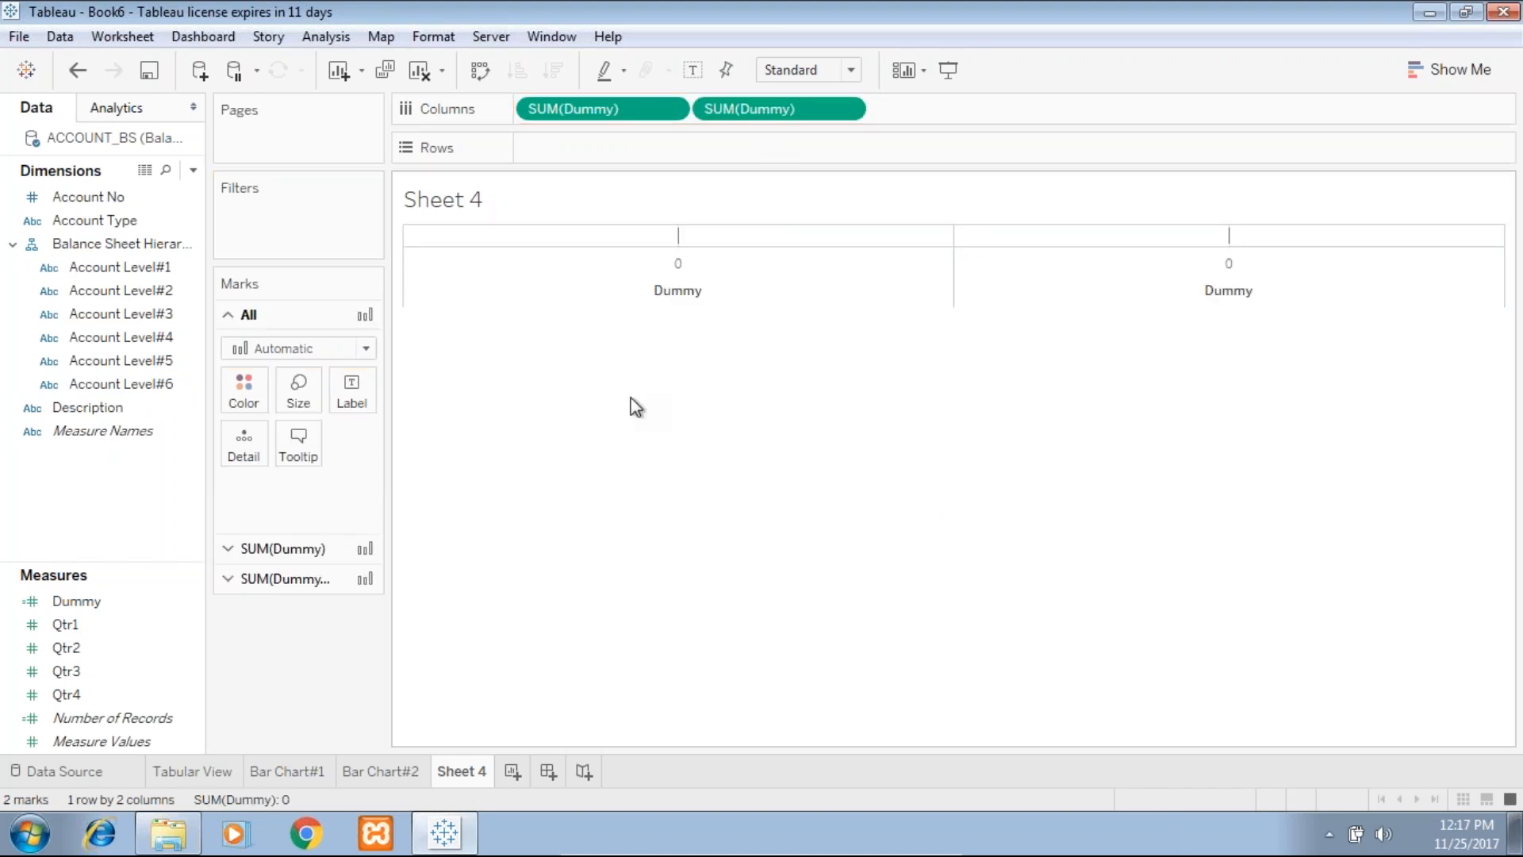
Combine the two Dummy axes into a dual axis and set the first Dummy's mark type to Pie.
right_click(1060, 284)
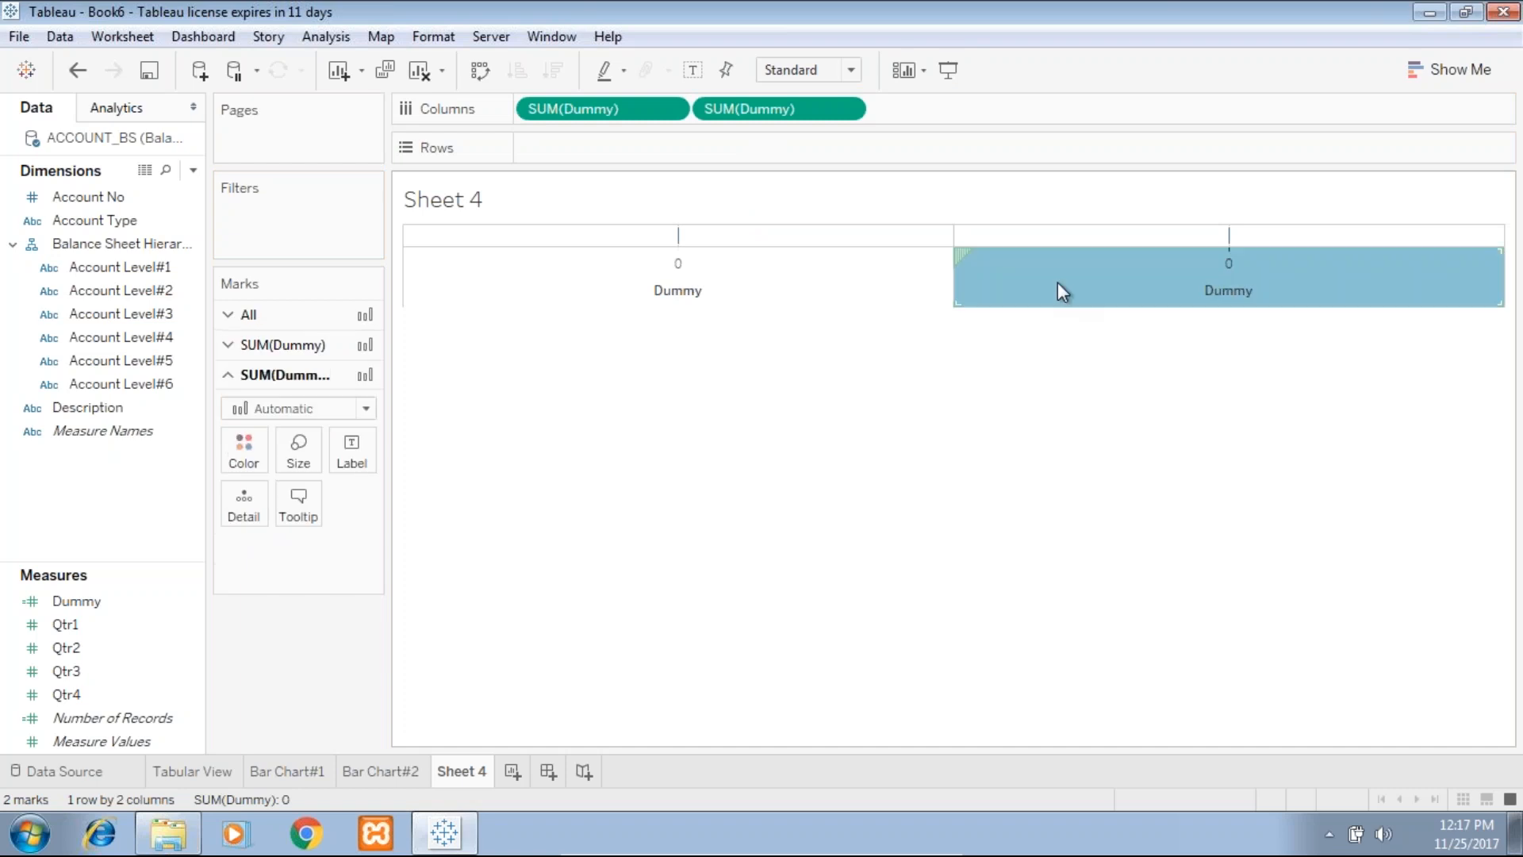
left_click(1137, 388)
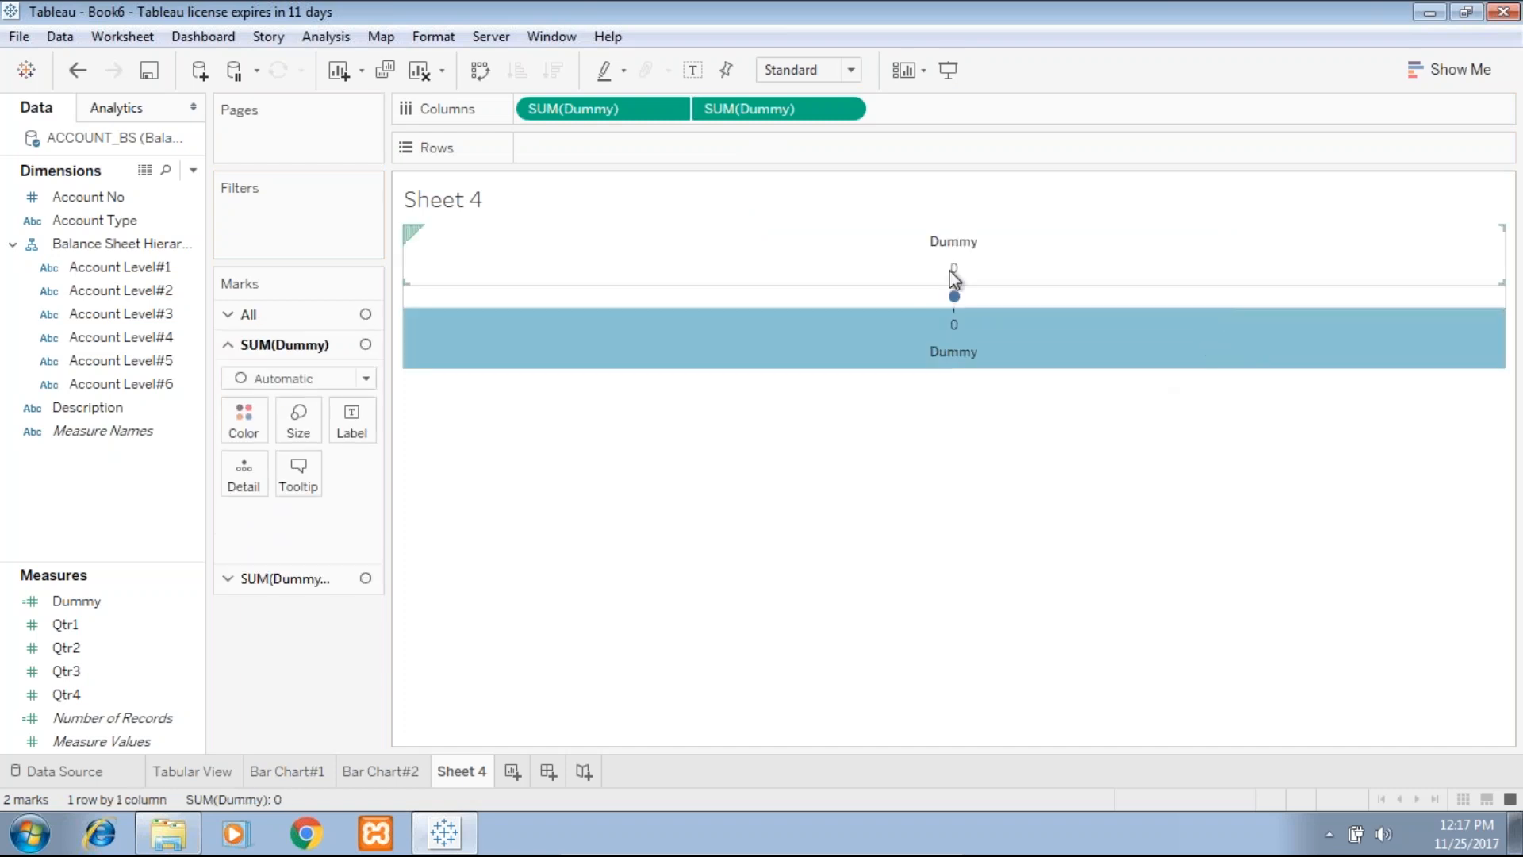
left_click(298, 378)
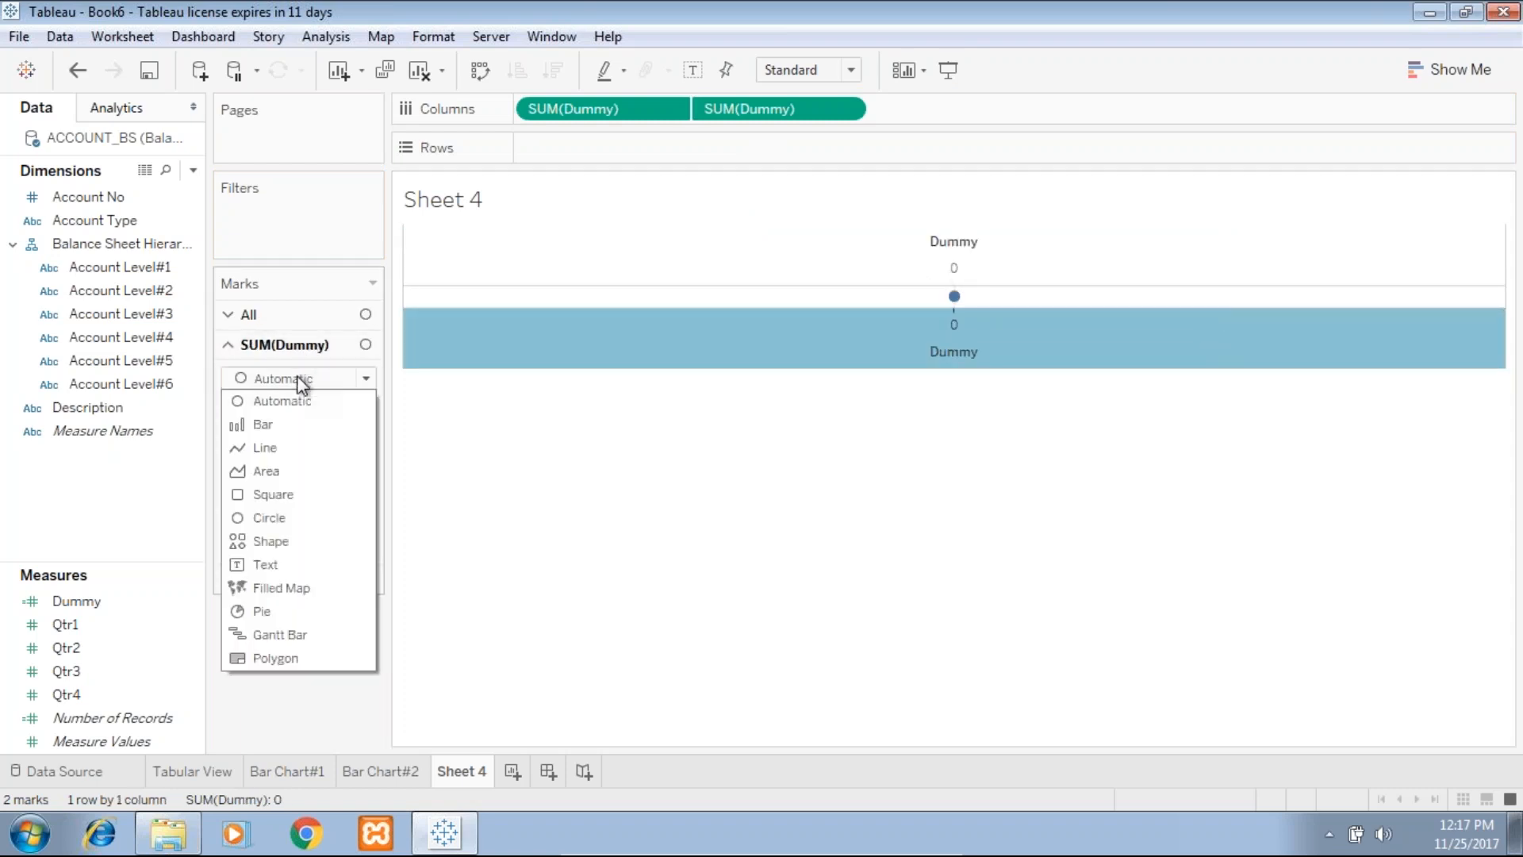
left_click(262, 611)
left_click(342, 587)
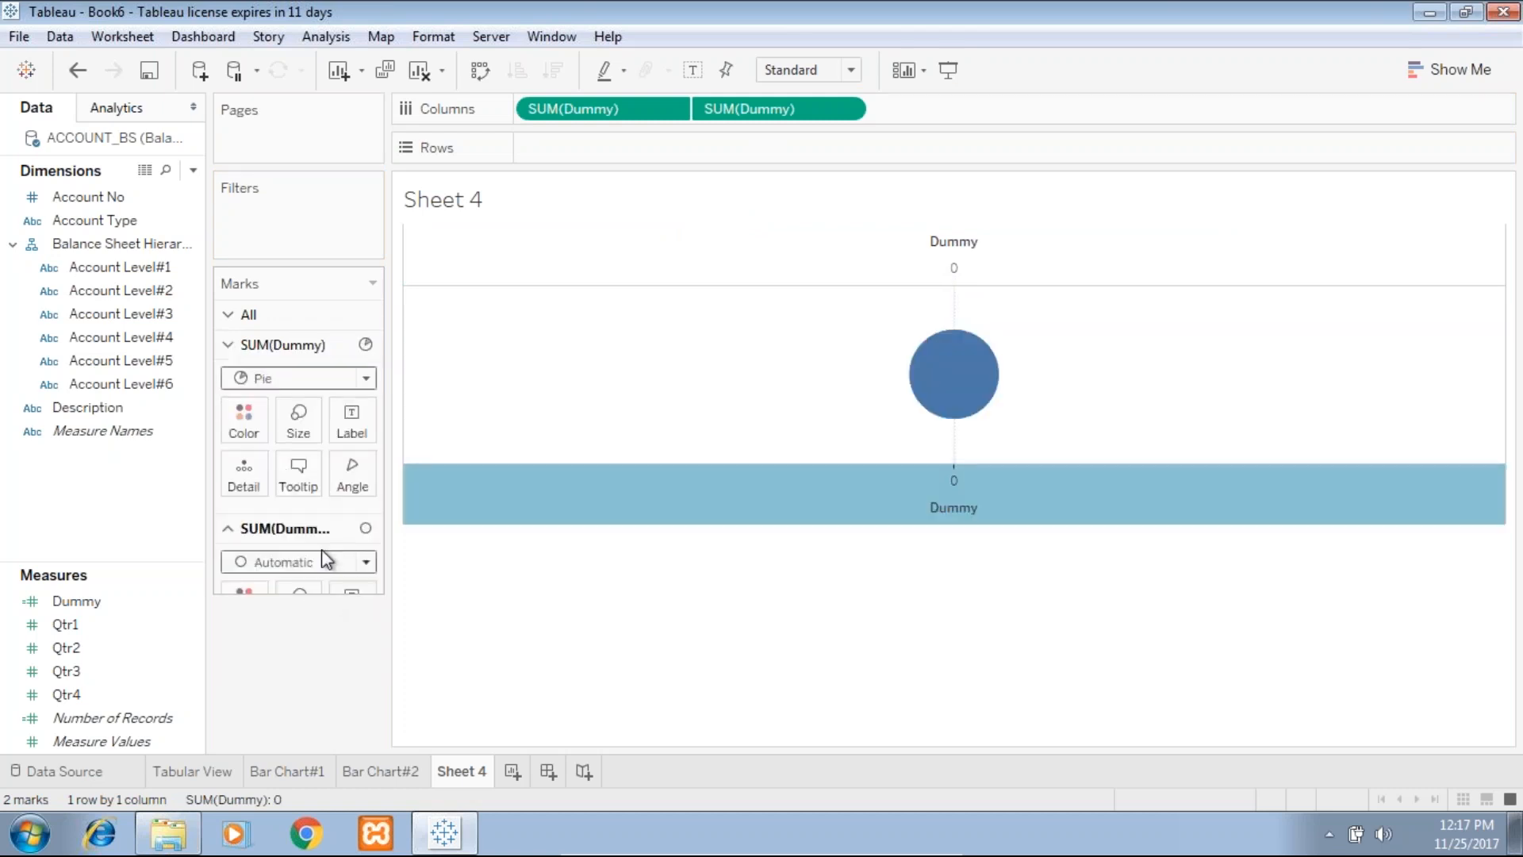
For the first Dummy's pie, add Account Level#3 as the label and Qtr1 as the angle.
left_click(303, 354)
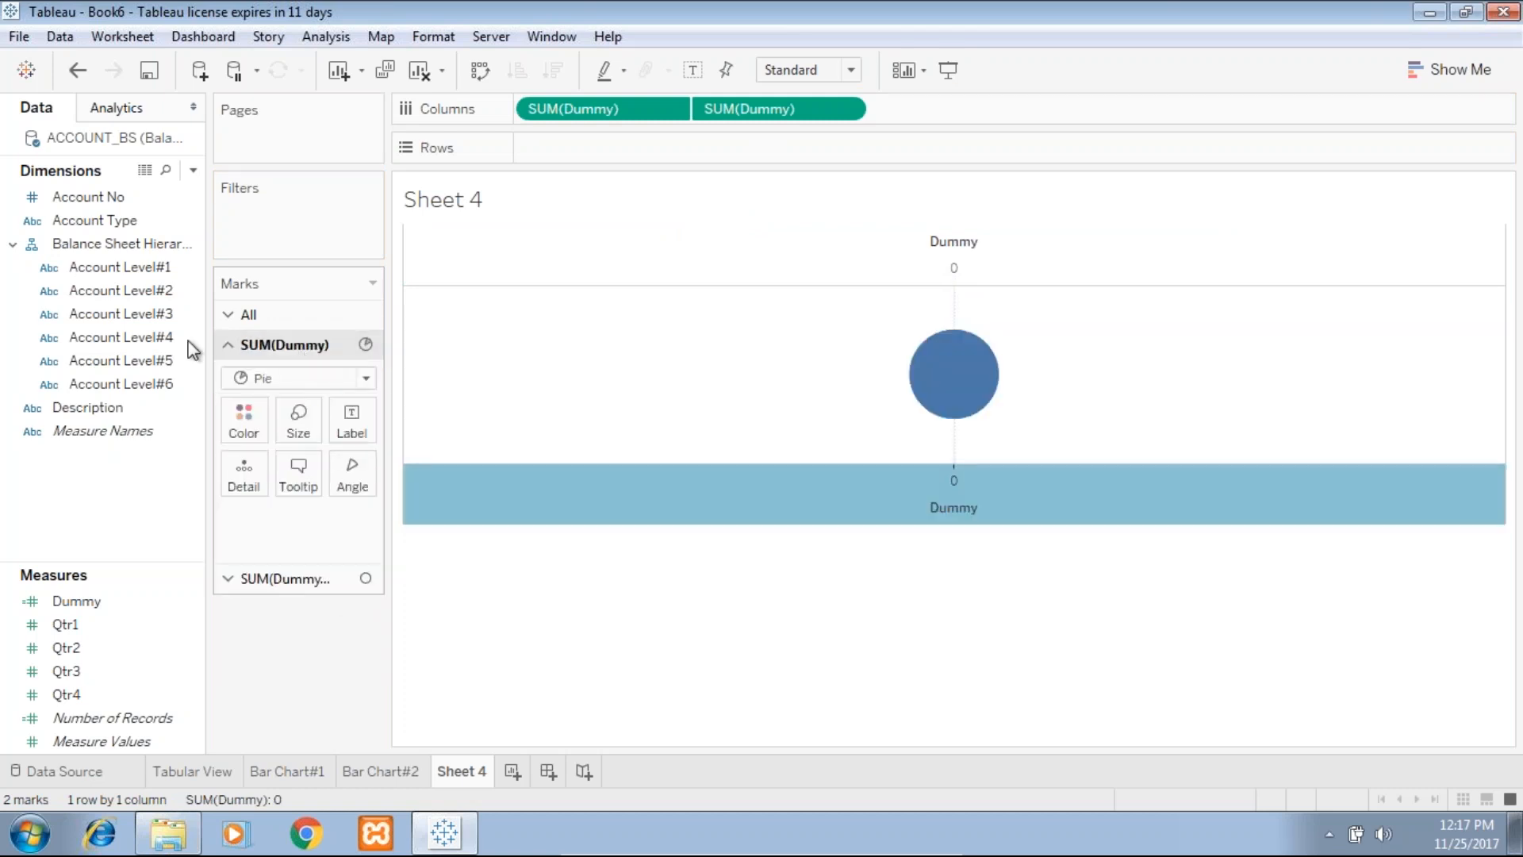
left_click_drag(107, 312, 351, 419)
left_click_drag(67, 625, 346, 490)
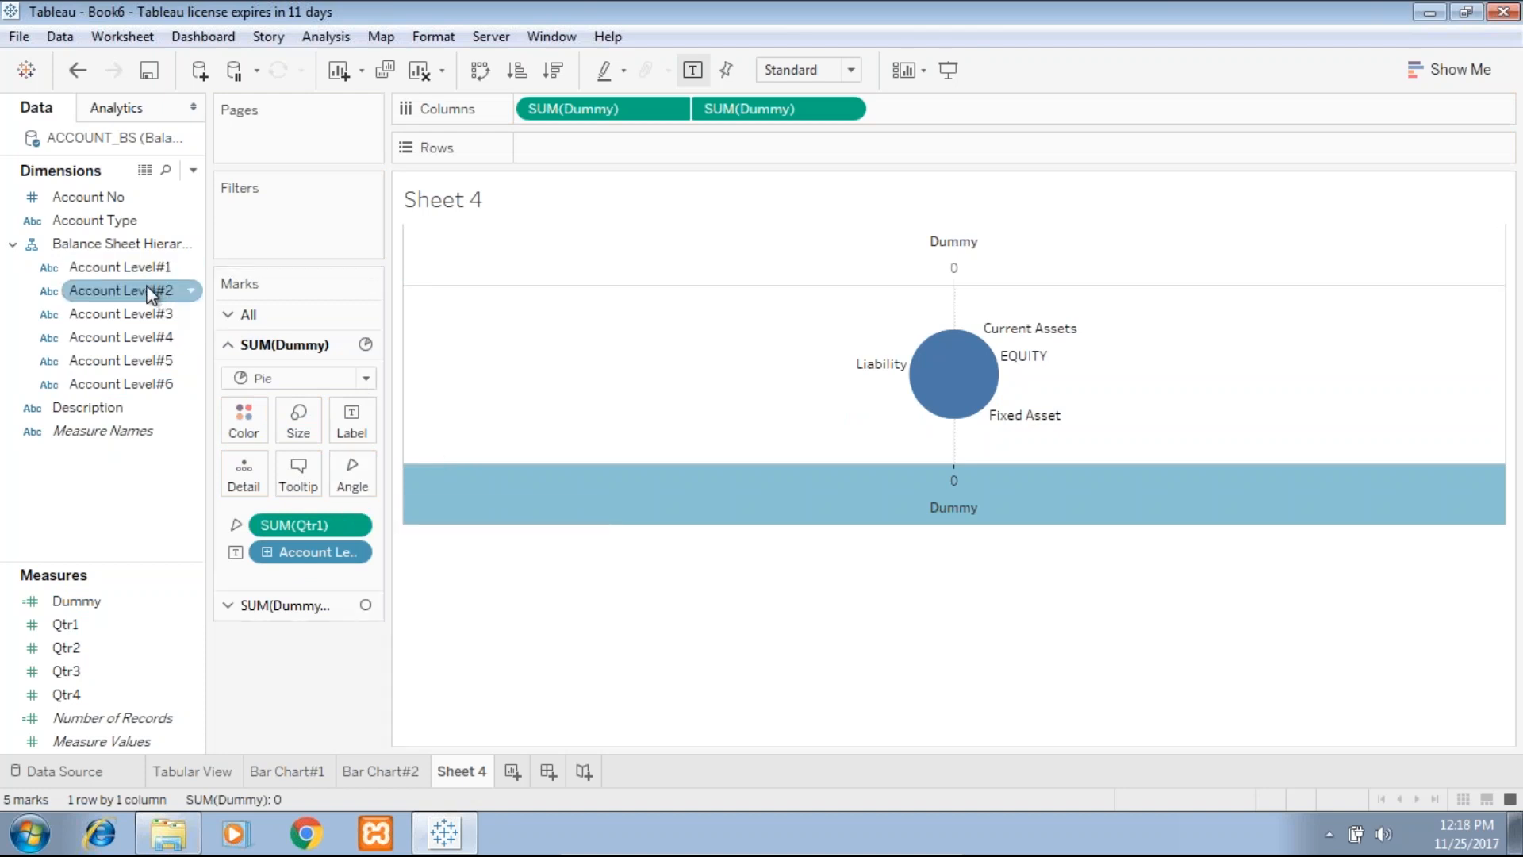
Filter Account Level#2 to Assets only and hide the Dummy axis headers.
left_click_drag(161, 295, 298, 220)
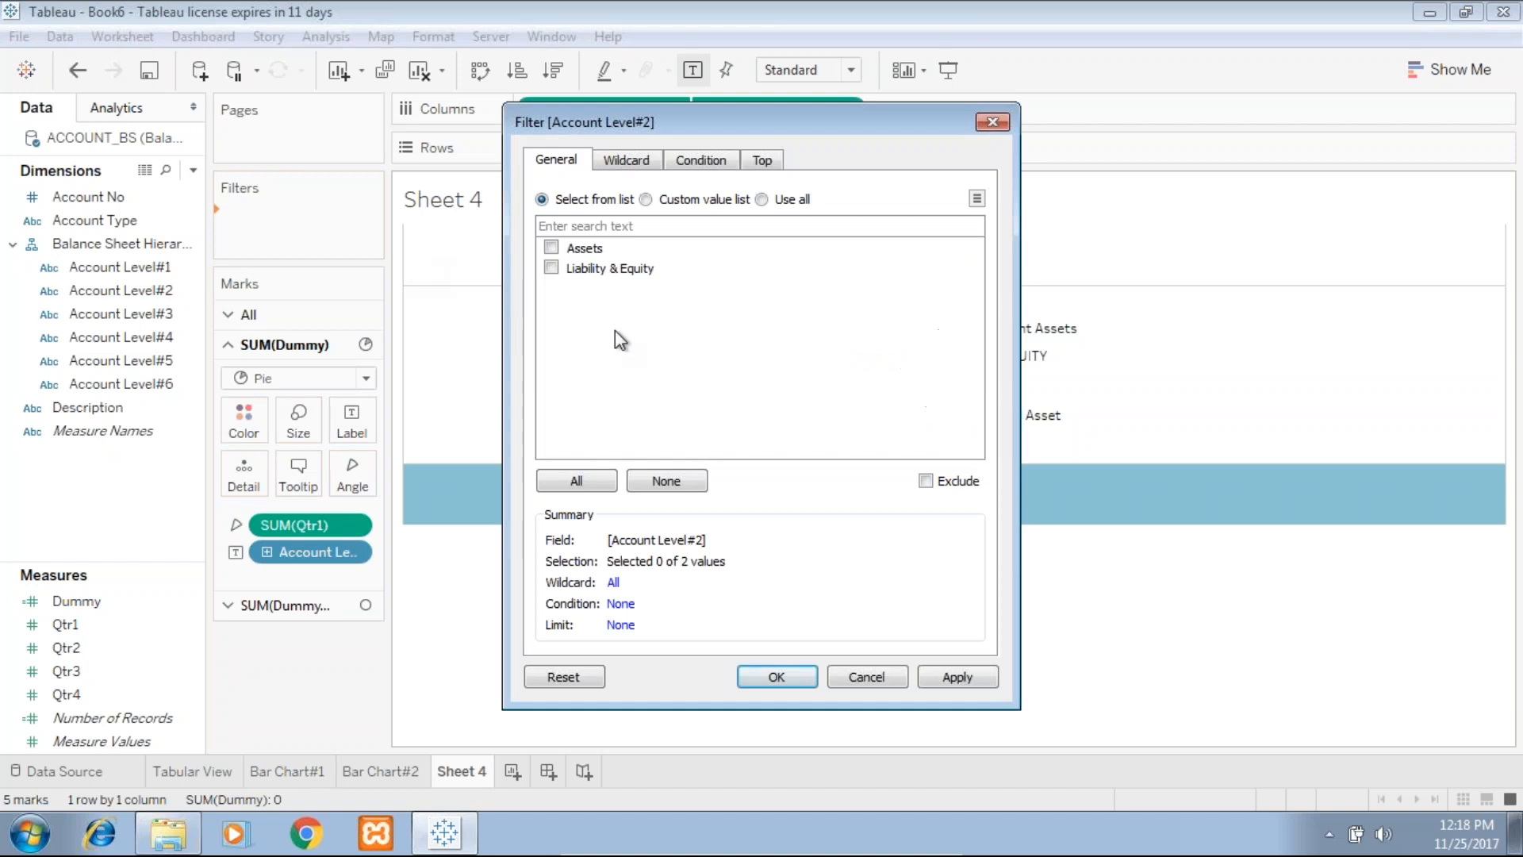
left_click(551, 247)
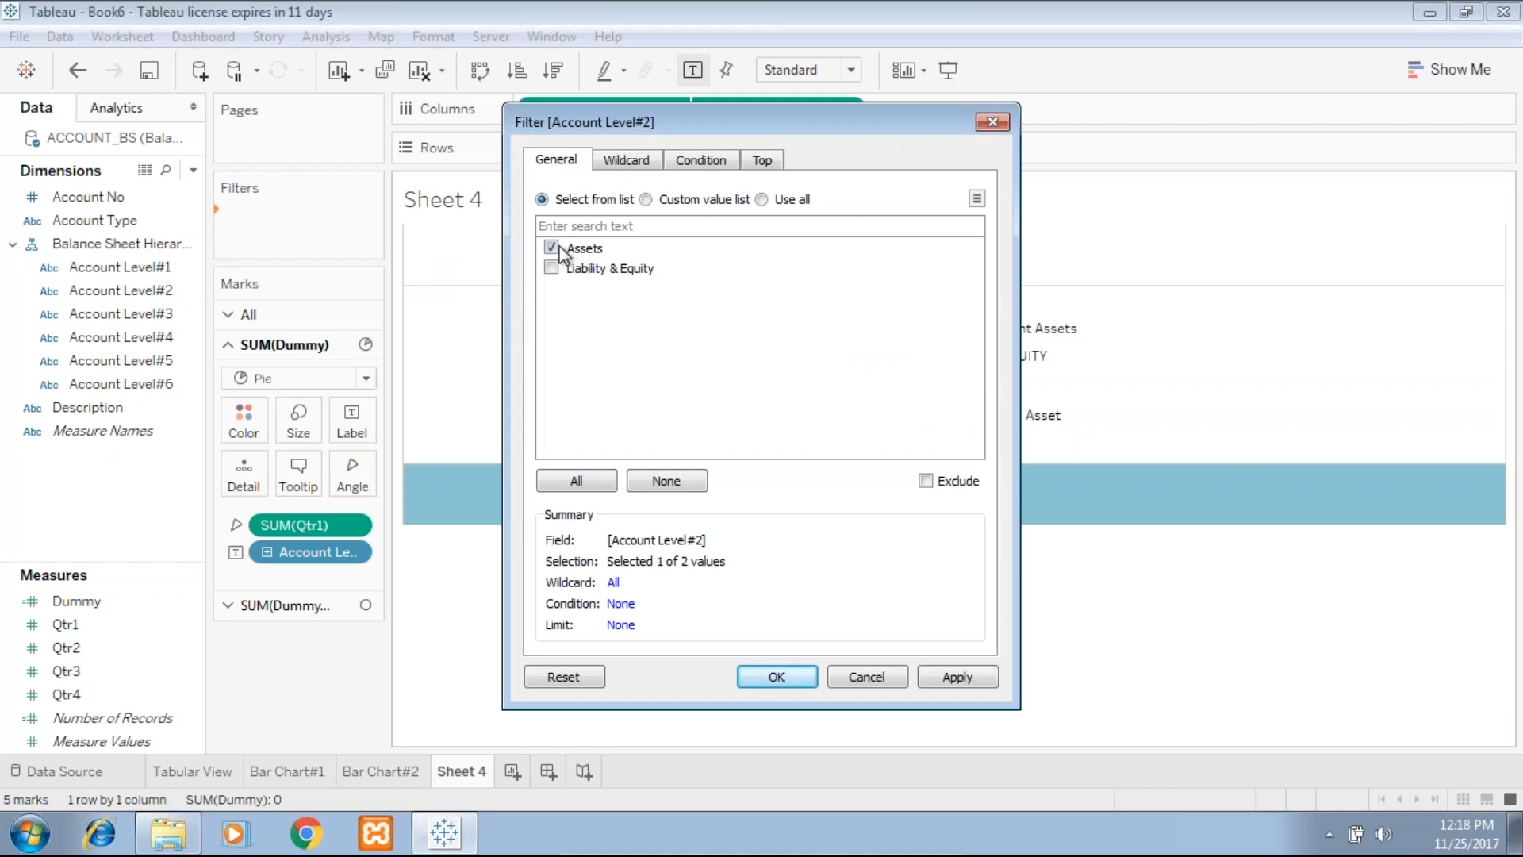
left_click(957, 677)
left_click(776, 678)
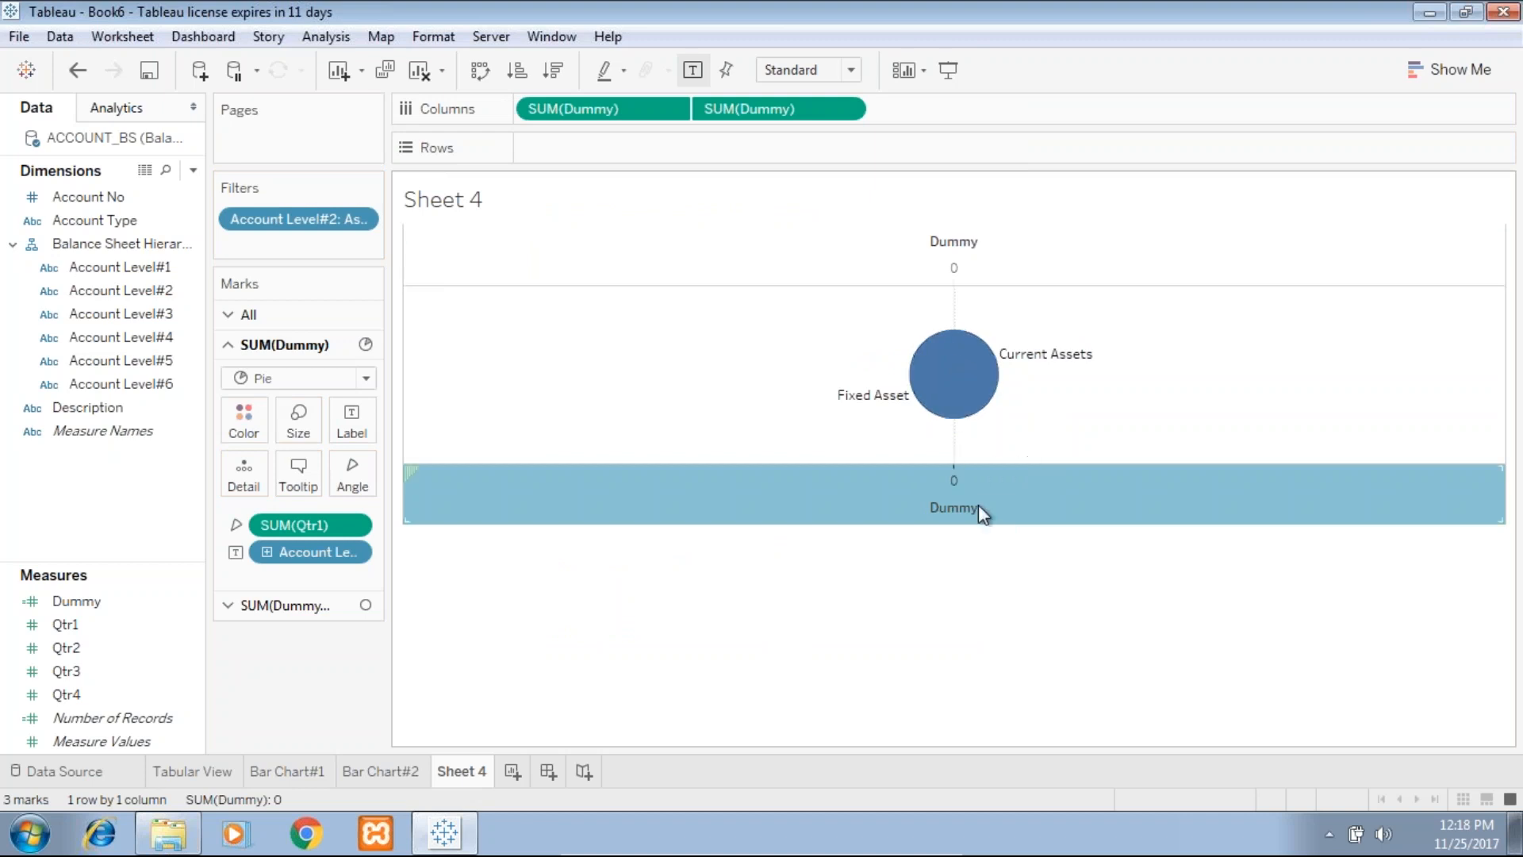
right_click(1012, 498)
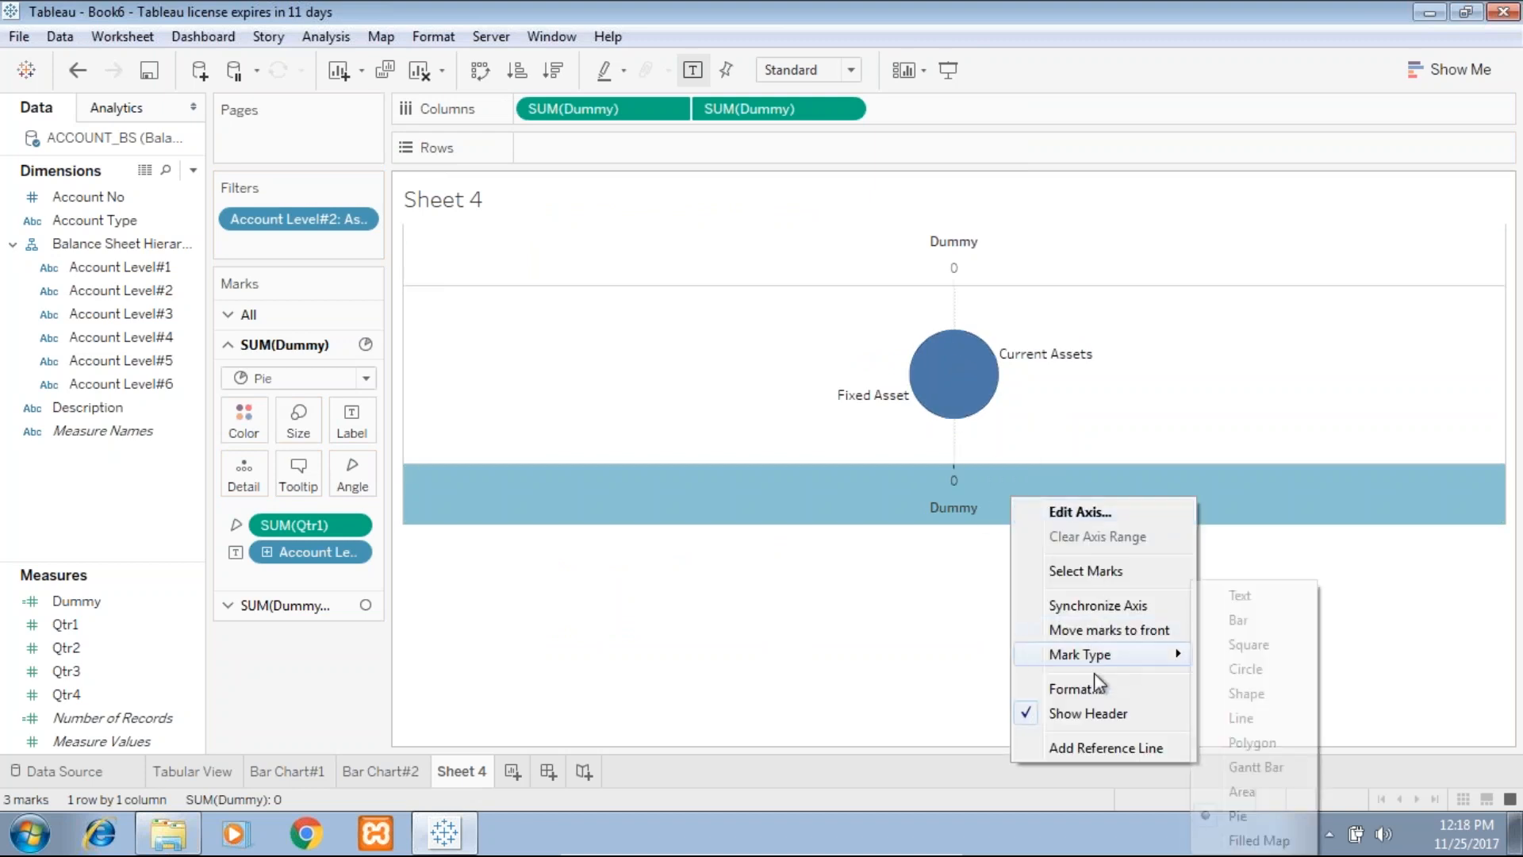
left_click(1088, 712)
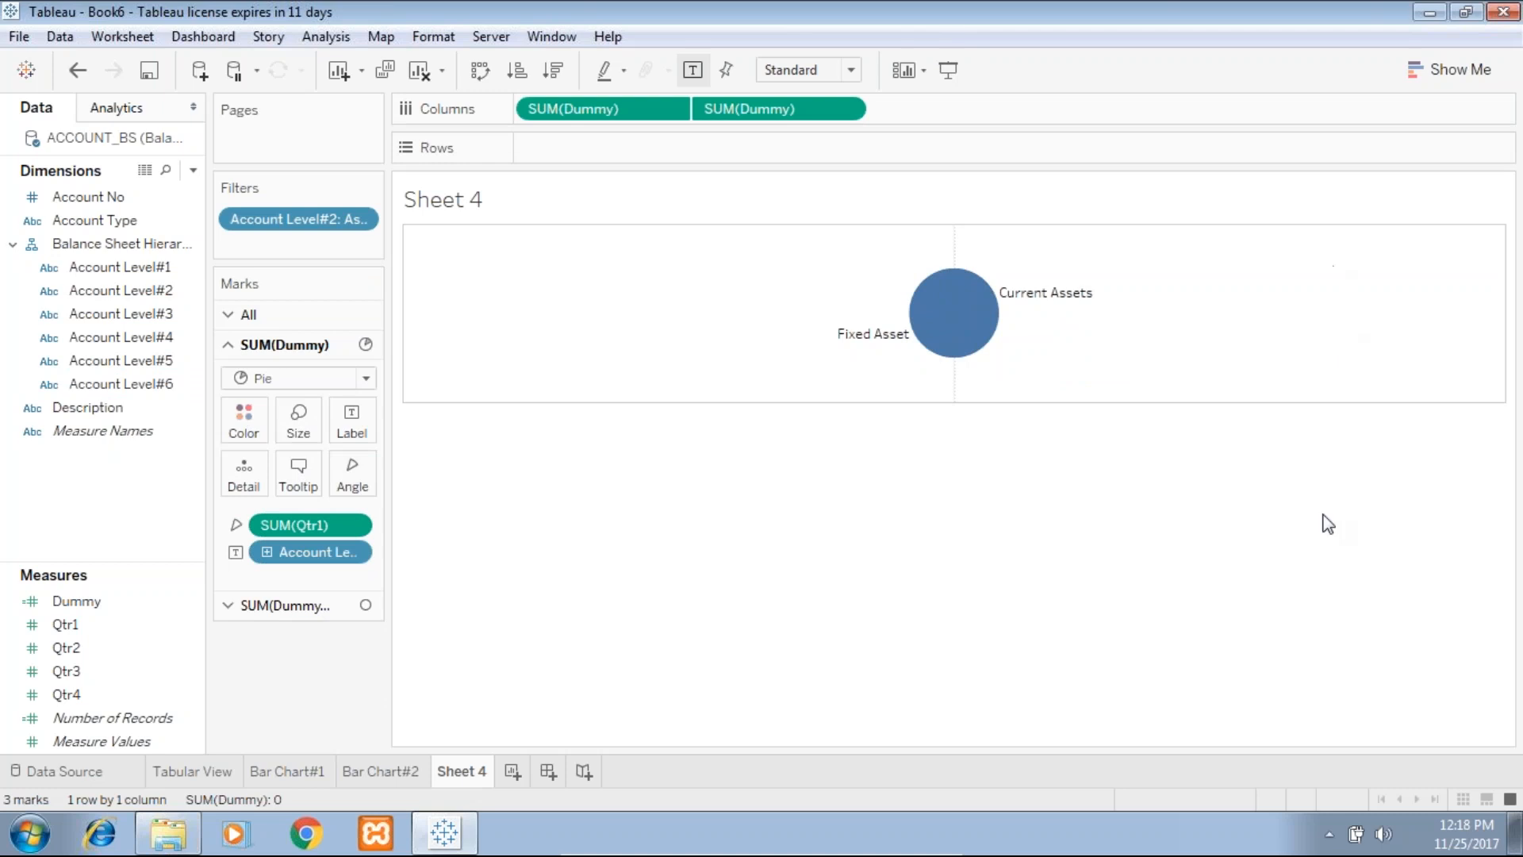
Try colouring the pie by Account Level#3 and undo it.
left_click_drag(103, 314, 246, 428)
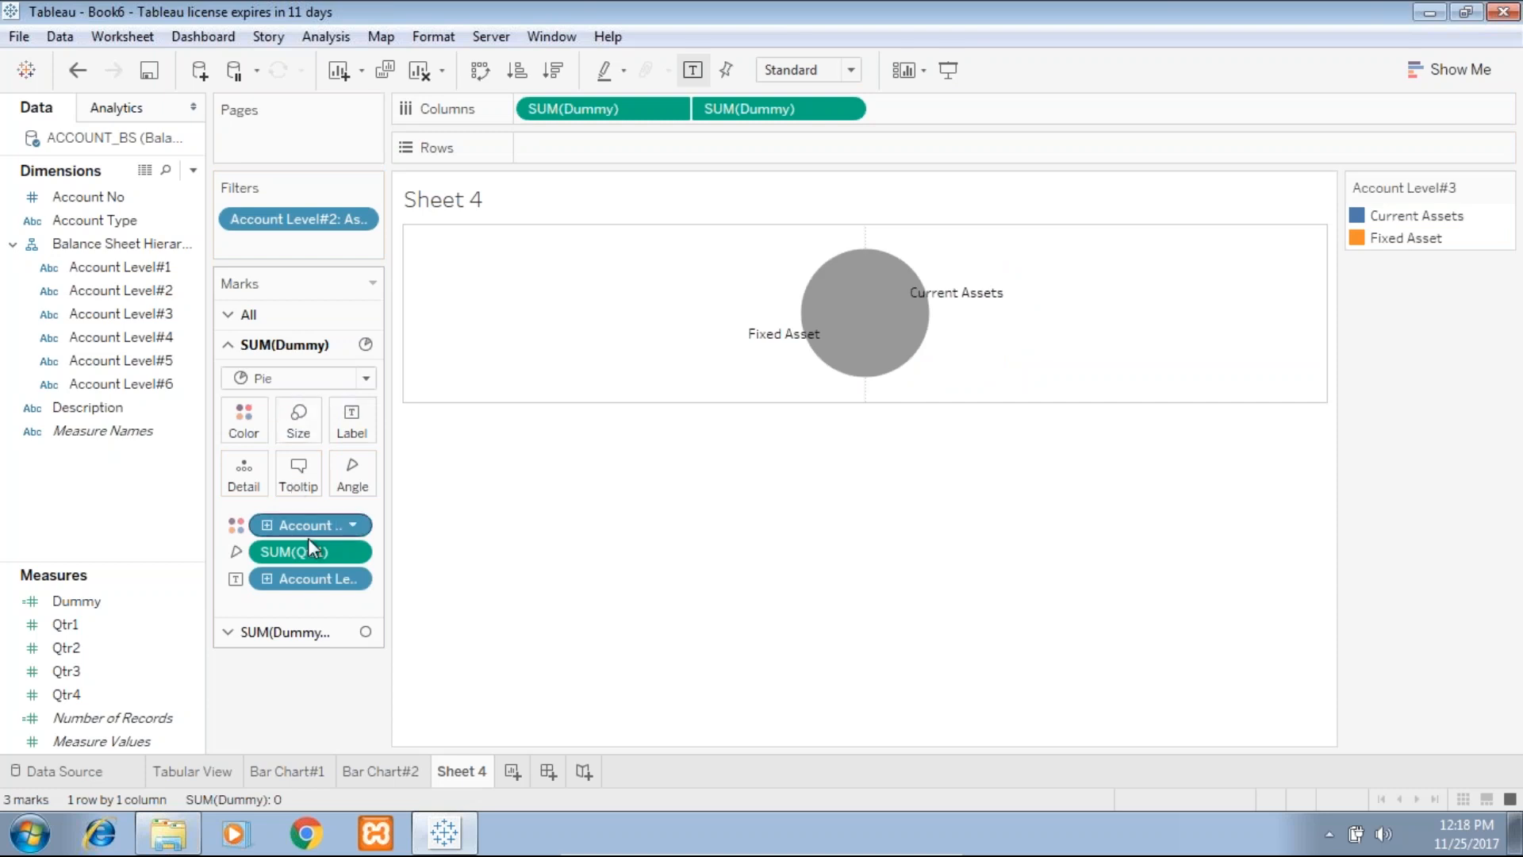
key("ctrl+z")
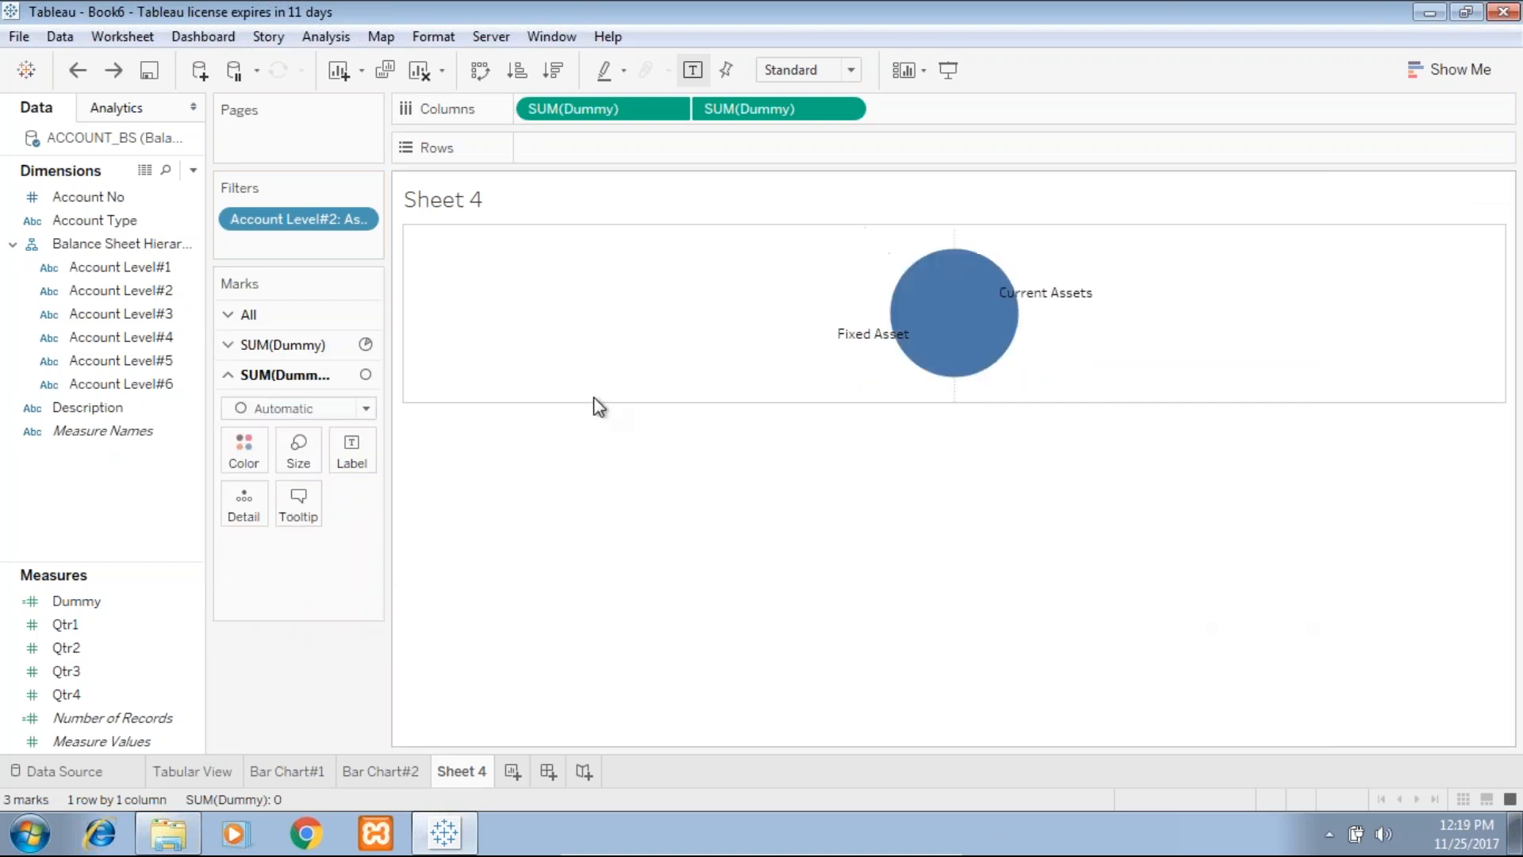
Set the second Dummy circle's colour to black.
left_click(247, 450)
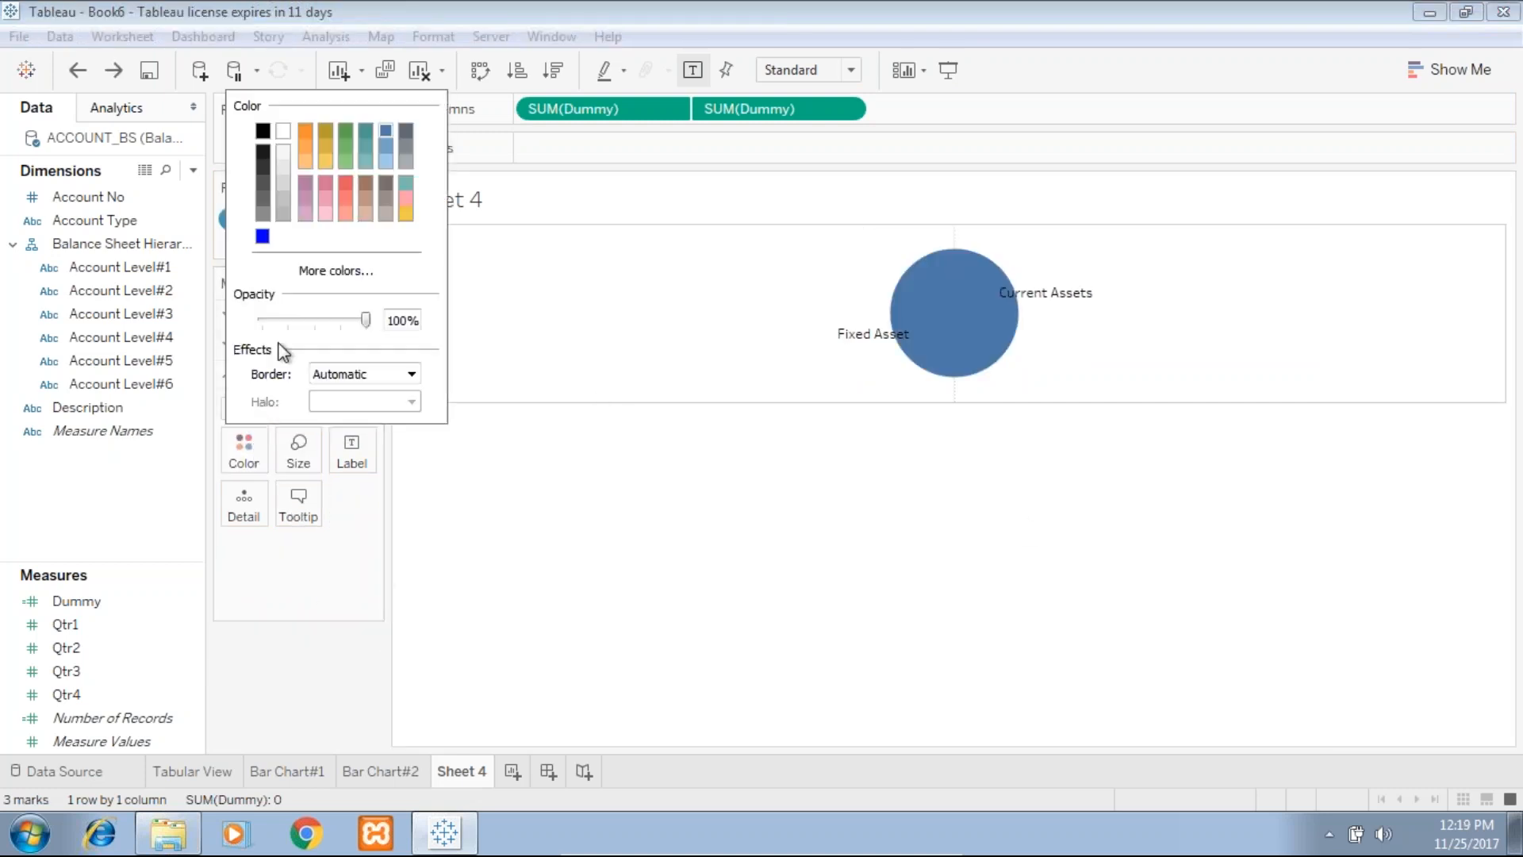
left_click(263, 130)
left_click(560, 561)
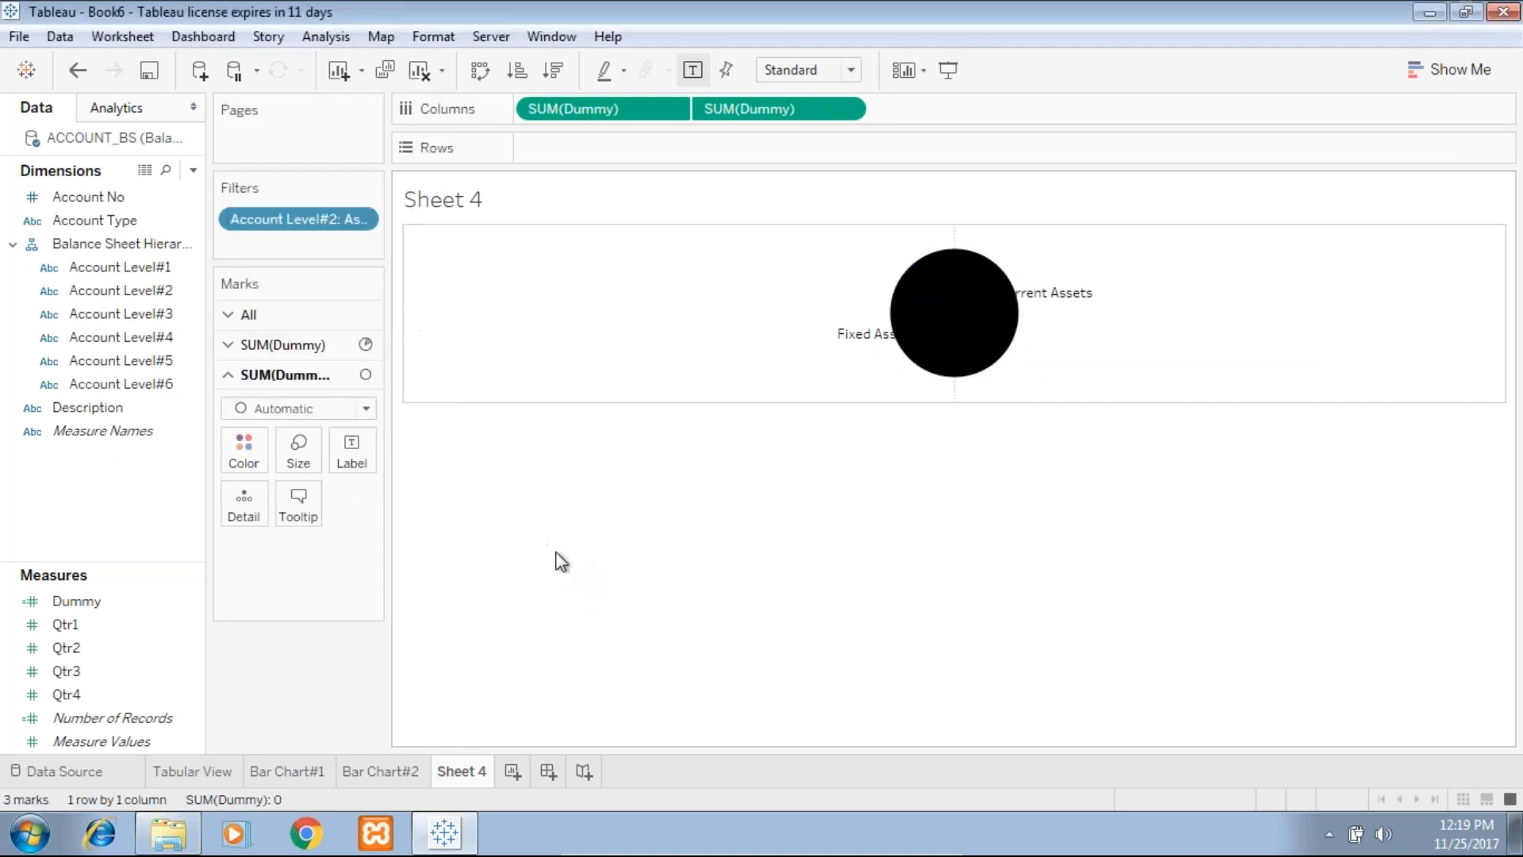
Enlarge the first Dummy's pie so it extends beyond the second Dummy's circle as a ring.
left_click(301, 346)
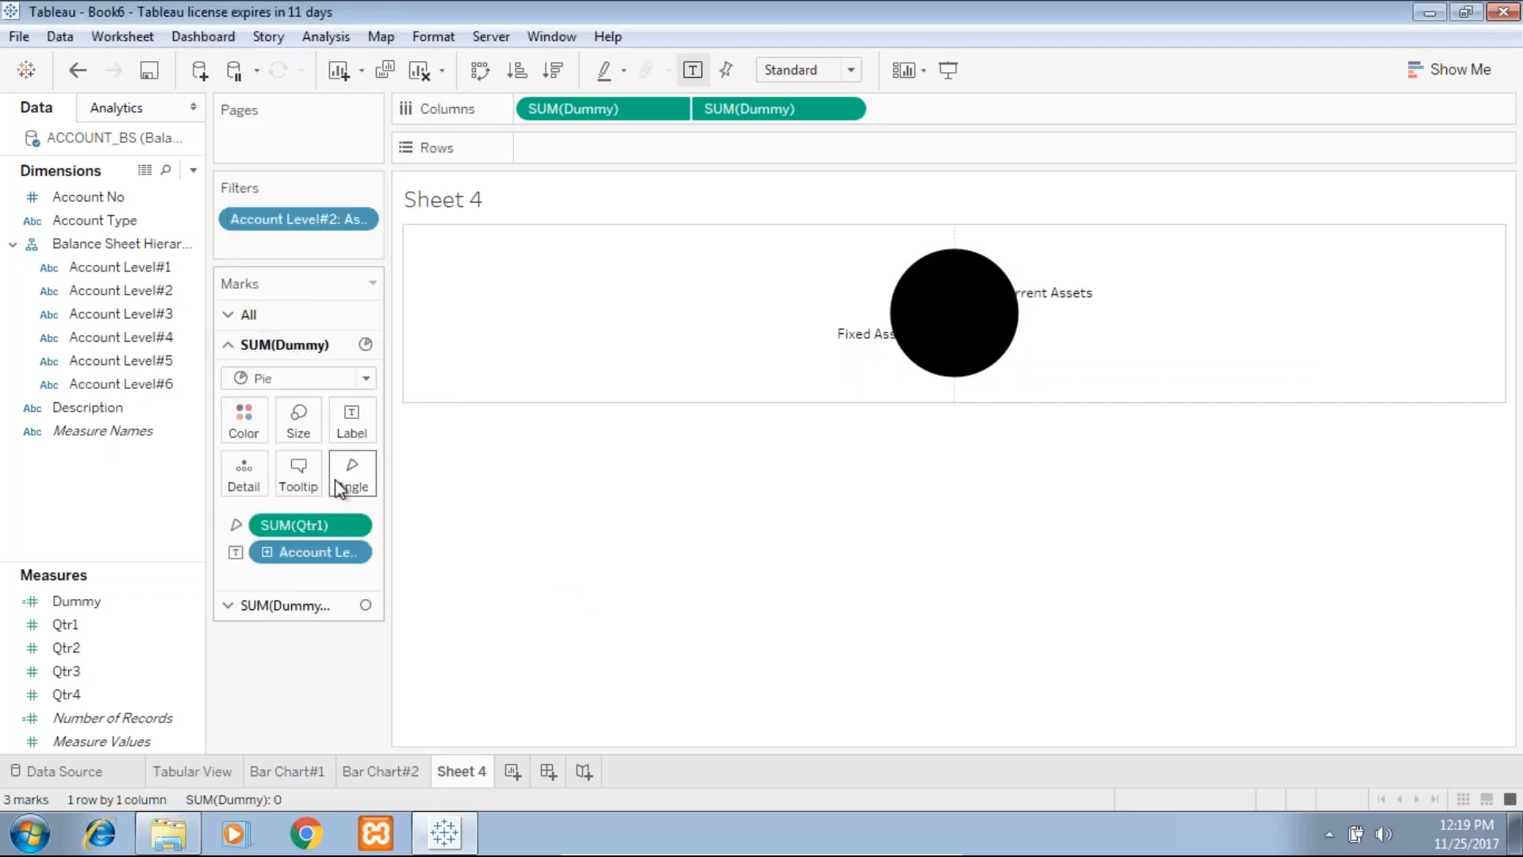
left_click(310, 435)
left_click_drag(346, 479, 385, 485)
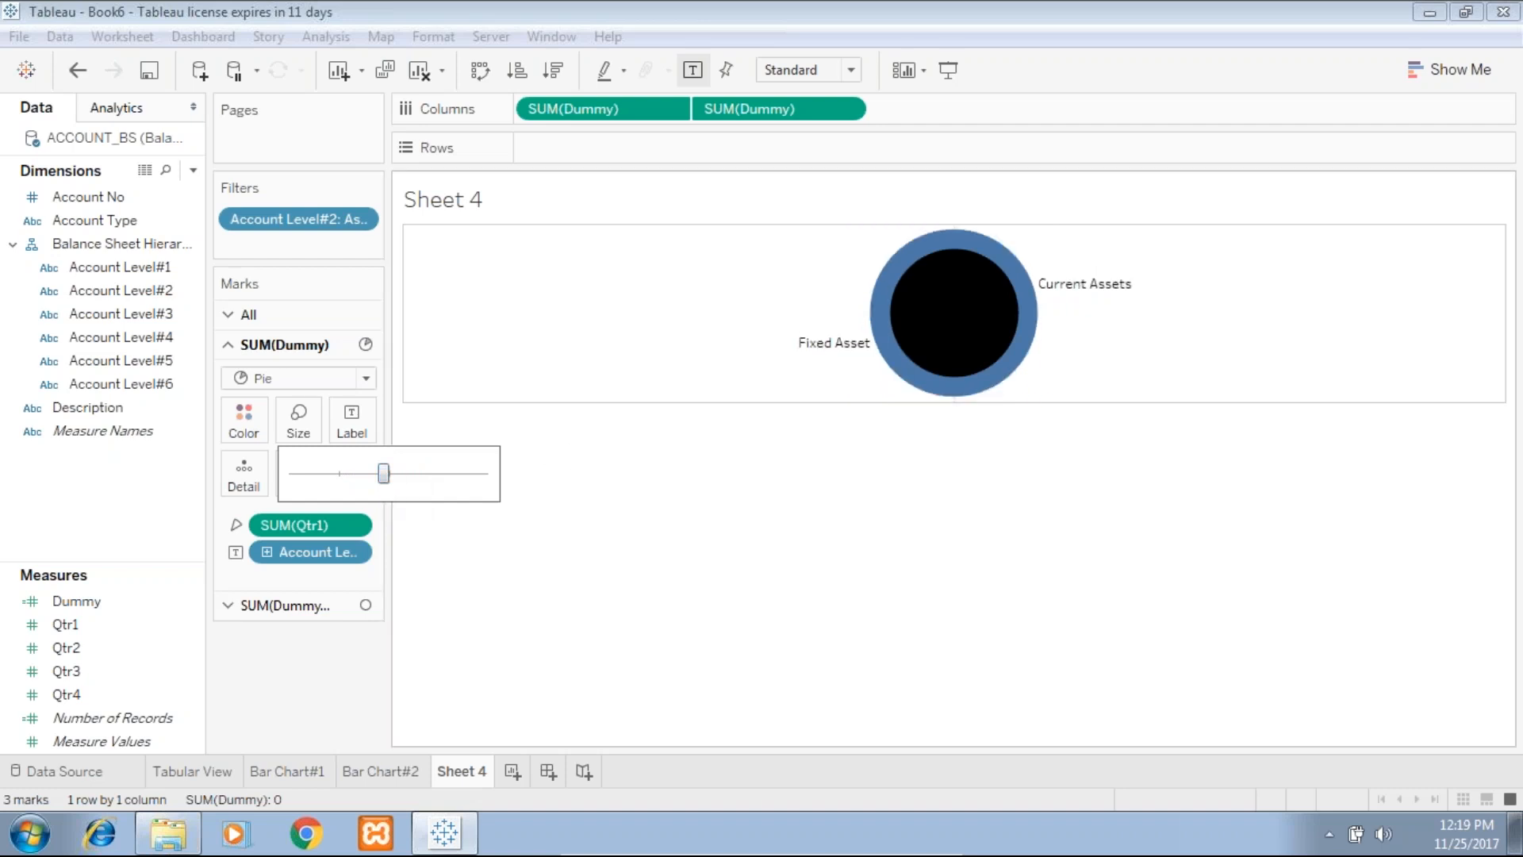
Set the second Dummy circle's colour to white to form the doughnut hole.
left_click(254, 607)
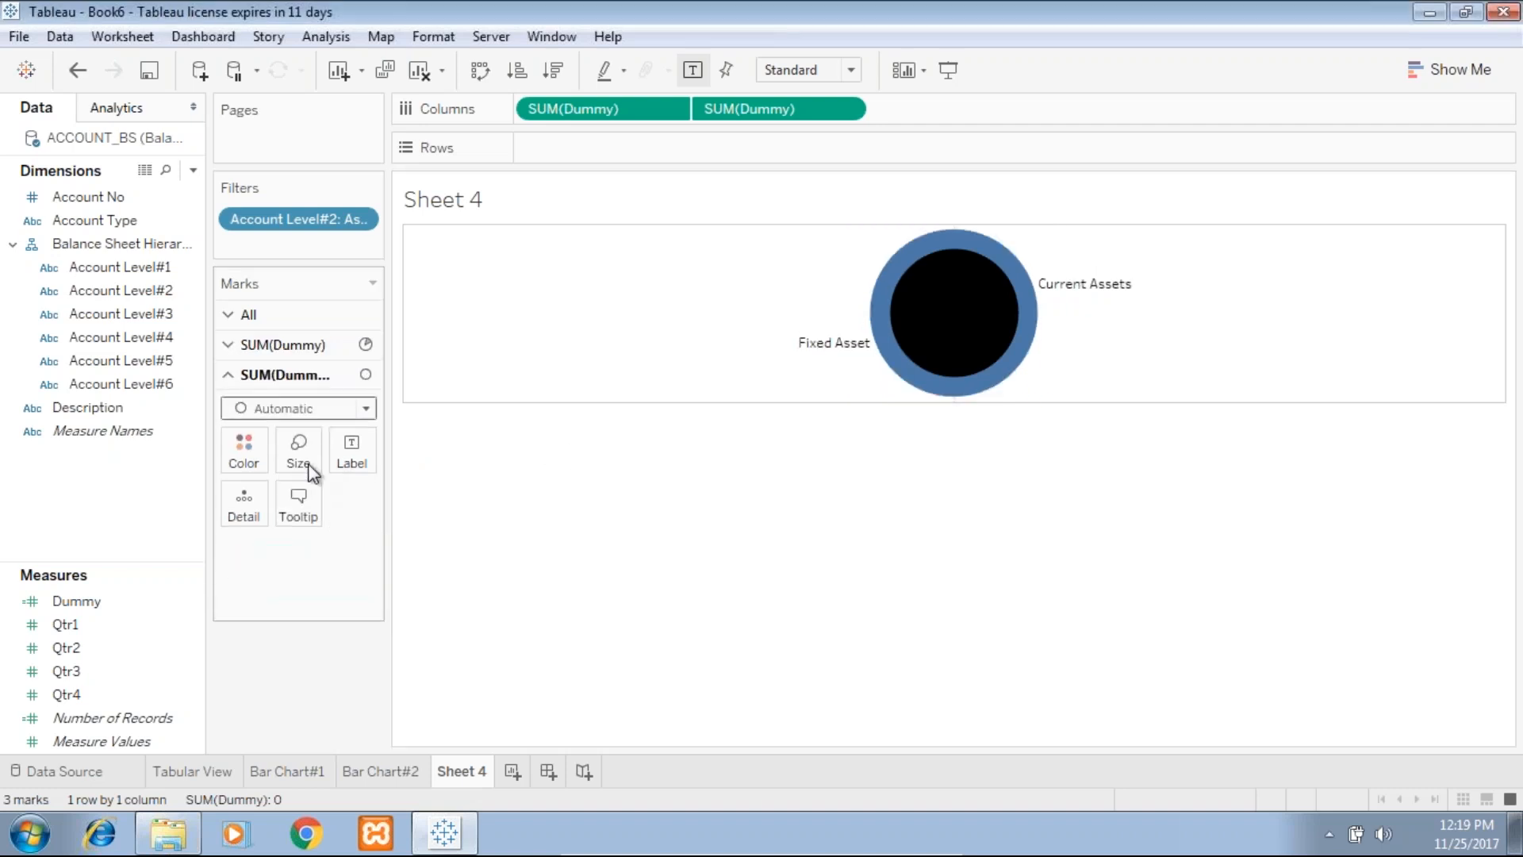
left_click(262, 449)
left_click(284, 131)
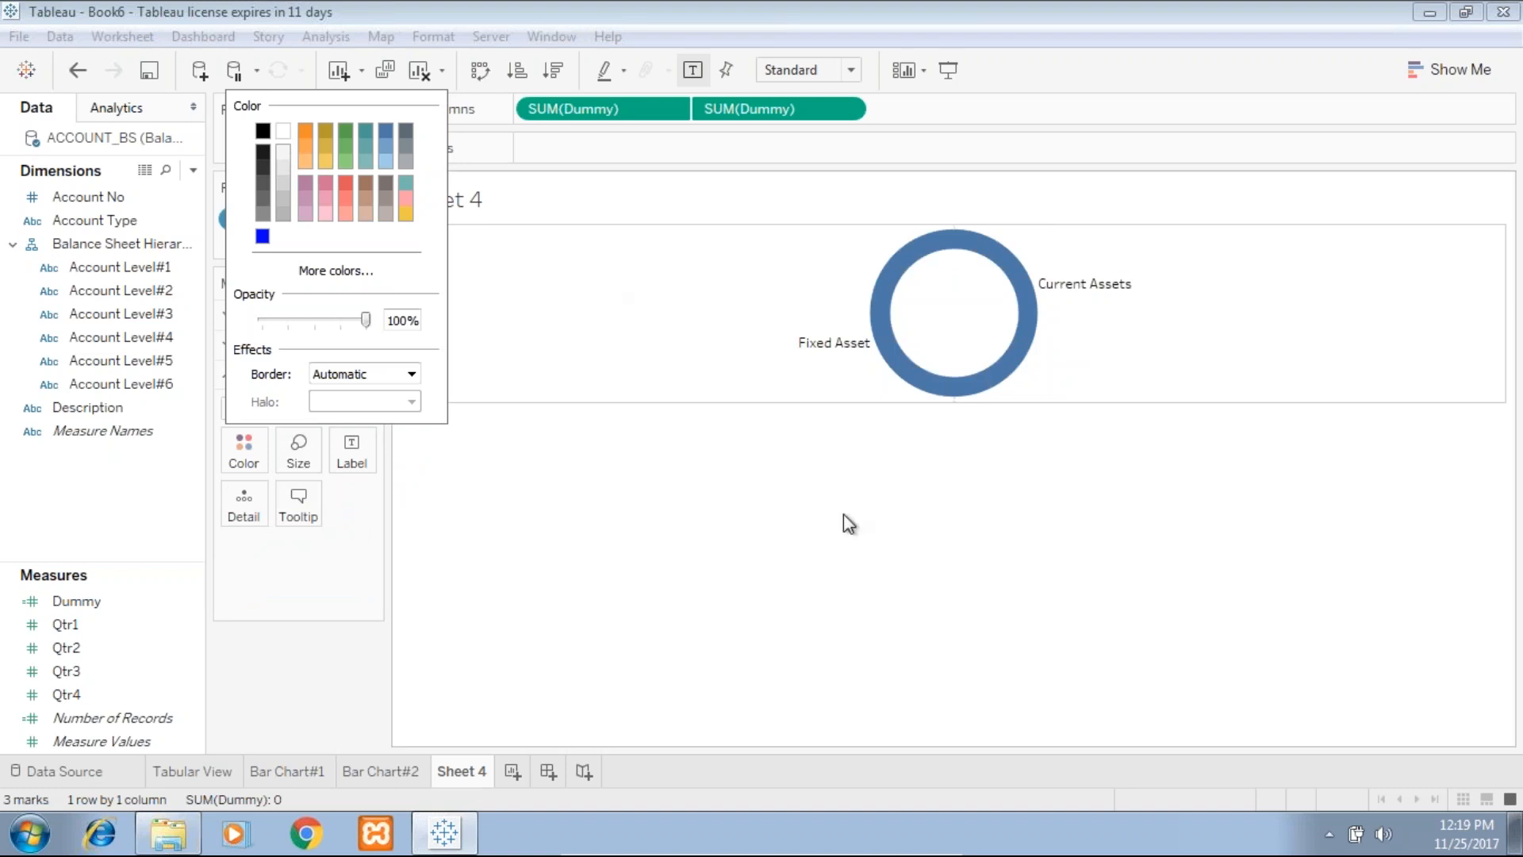
left_click(844, 514)
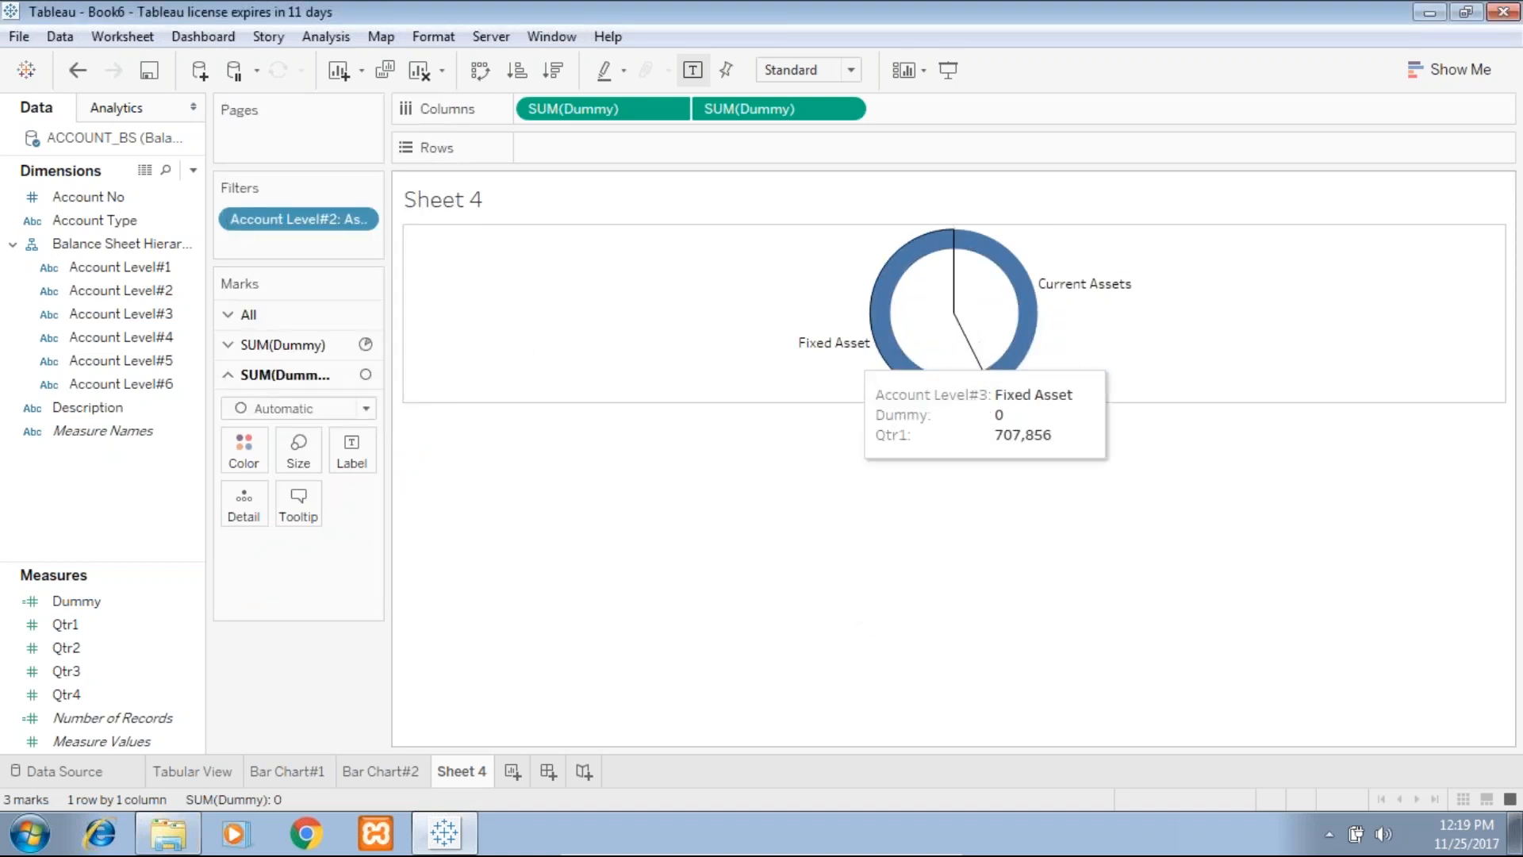
Add Qtr1 to the first Dummy pie's labels as a Percent of Total table calculation computed using Table (down).
left_click(263, 347)
left_click_drag(67, 624, 345, 421)
left_click(352, 578)
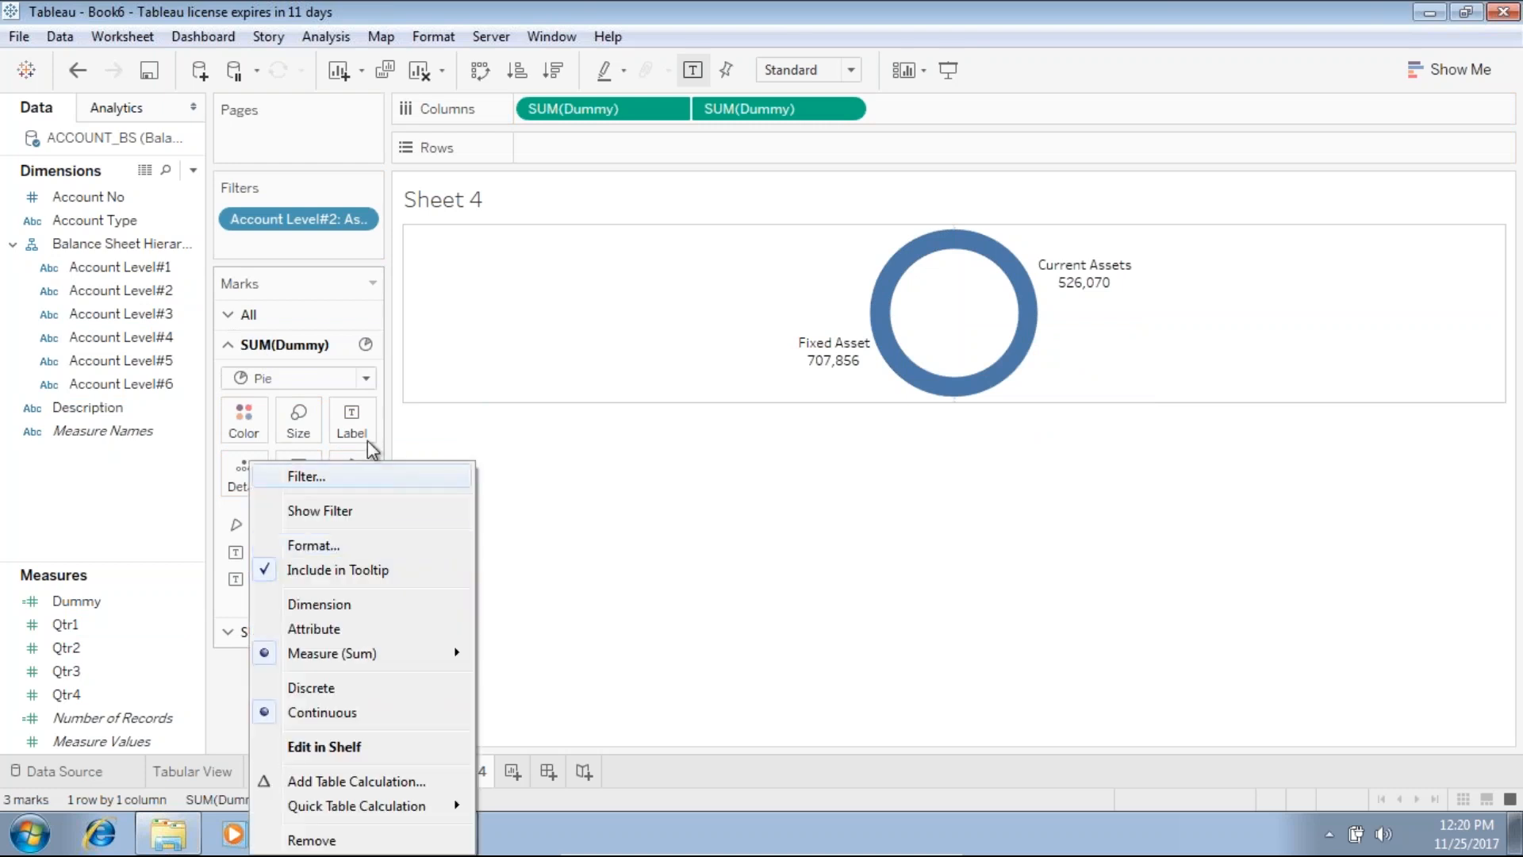
key("Escape")
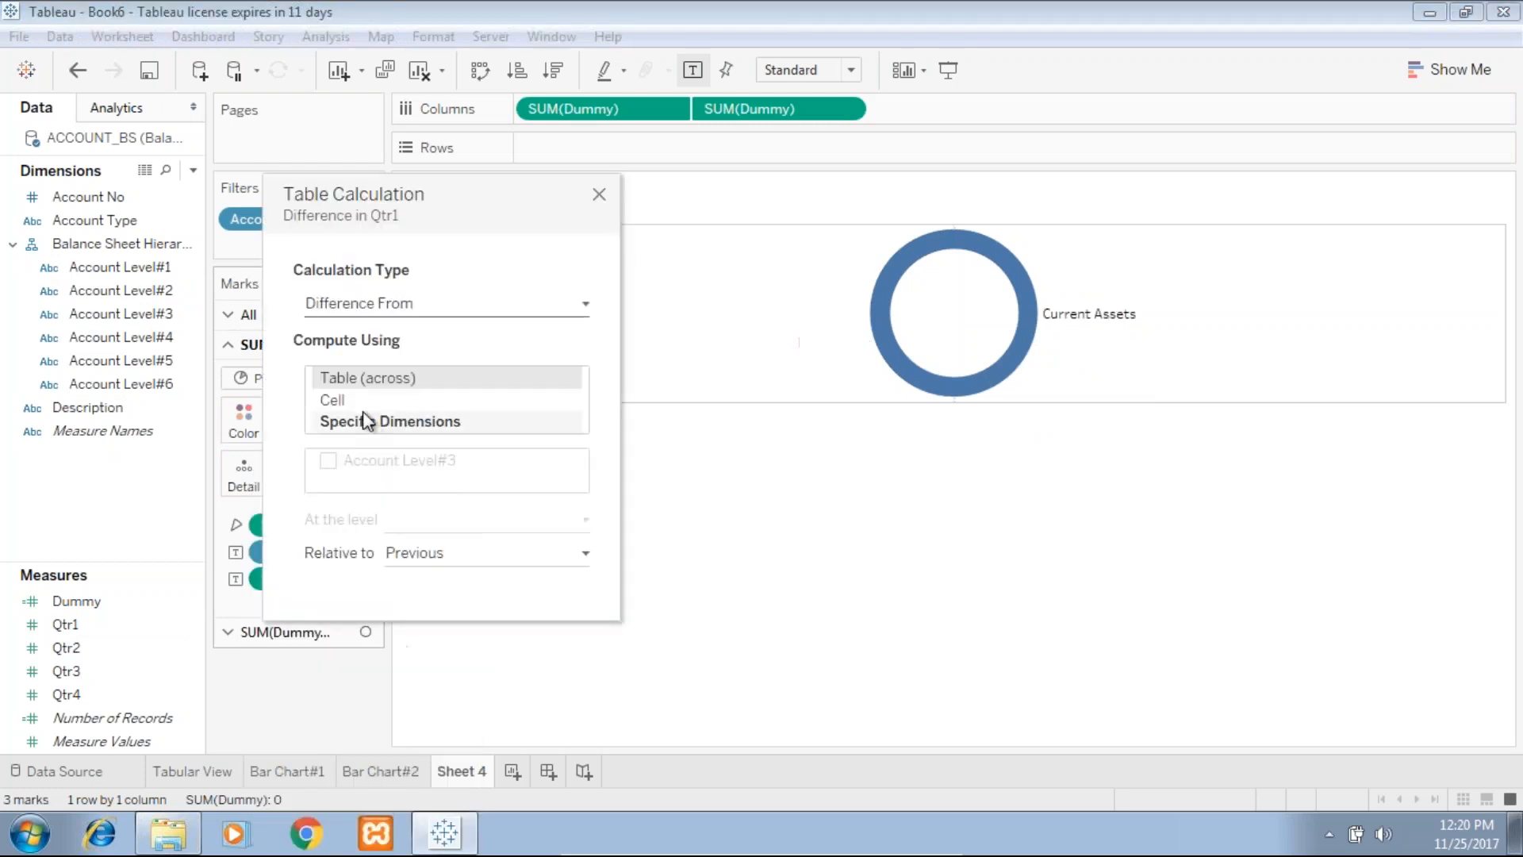
left_click(412, 302)
left_click(397, 397)
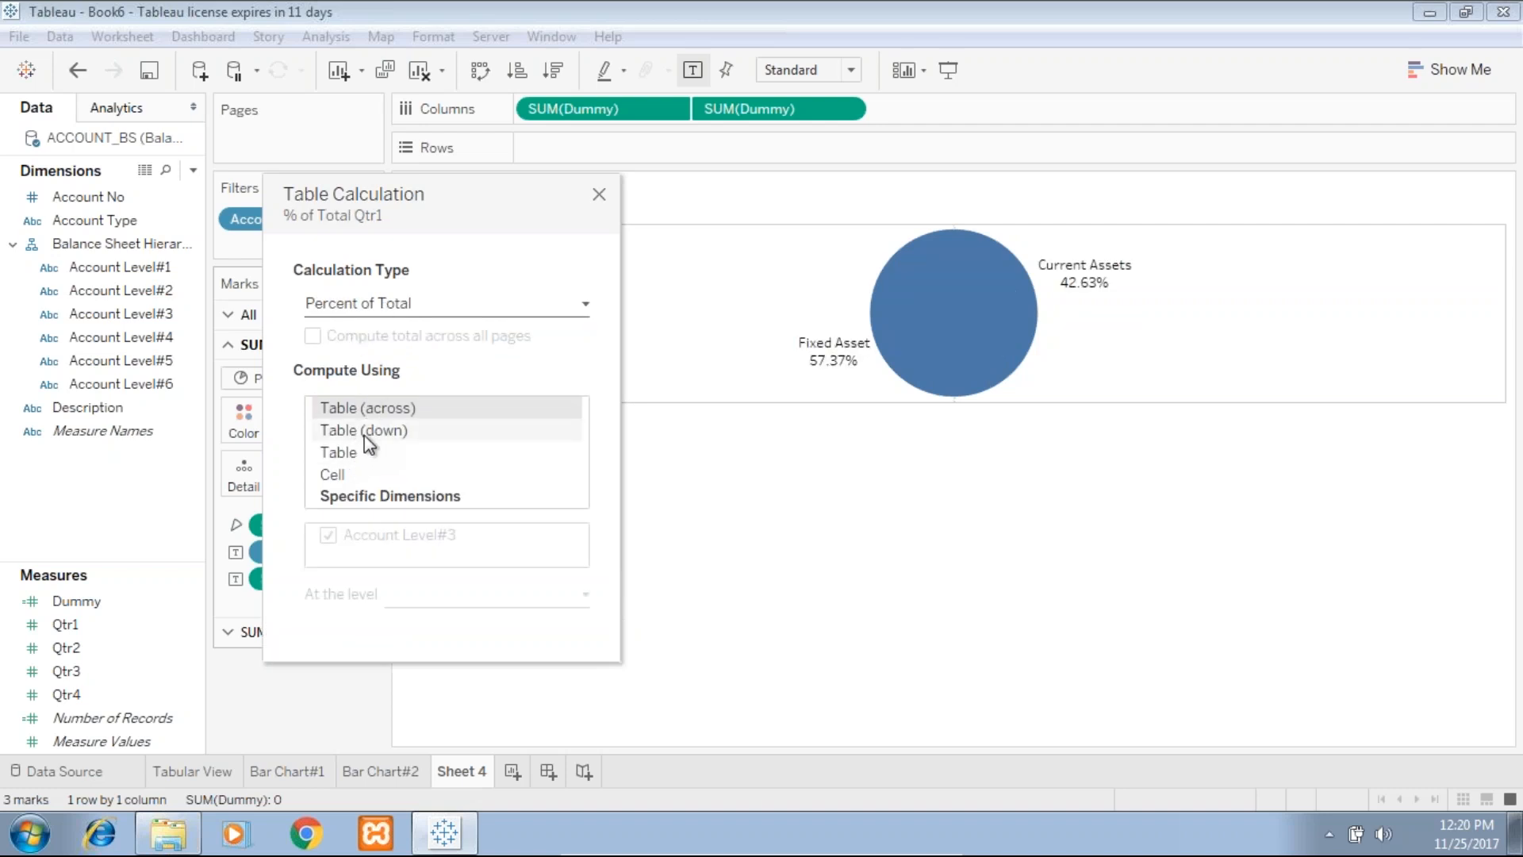
left_click(368, 435)
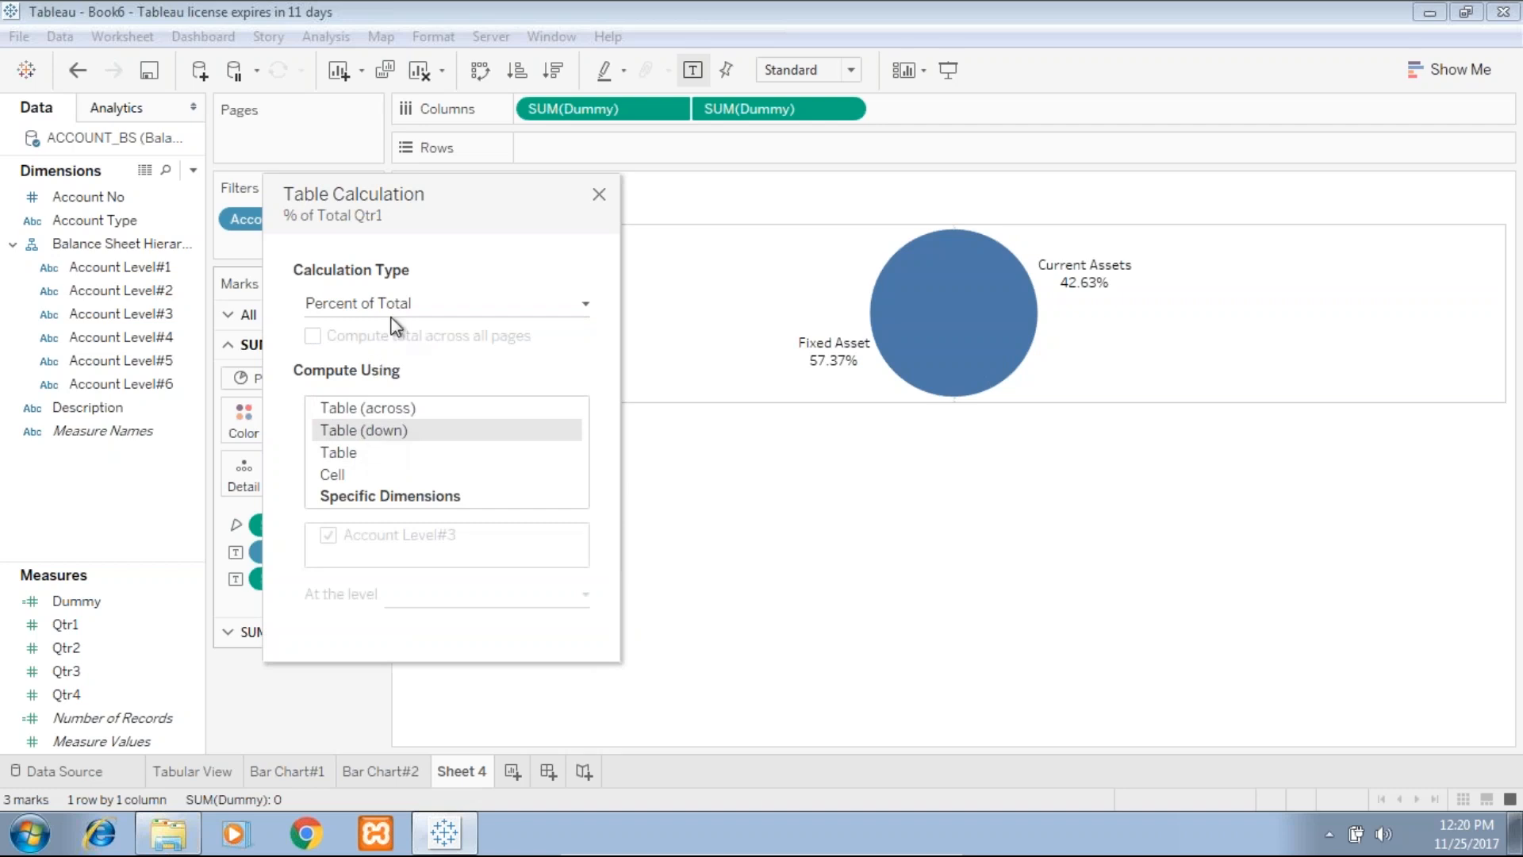
left_click(679, 527)
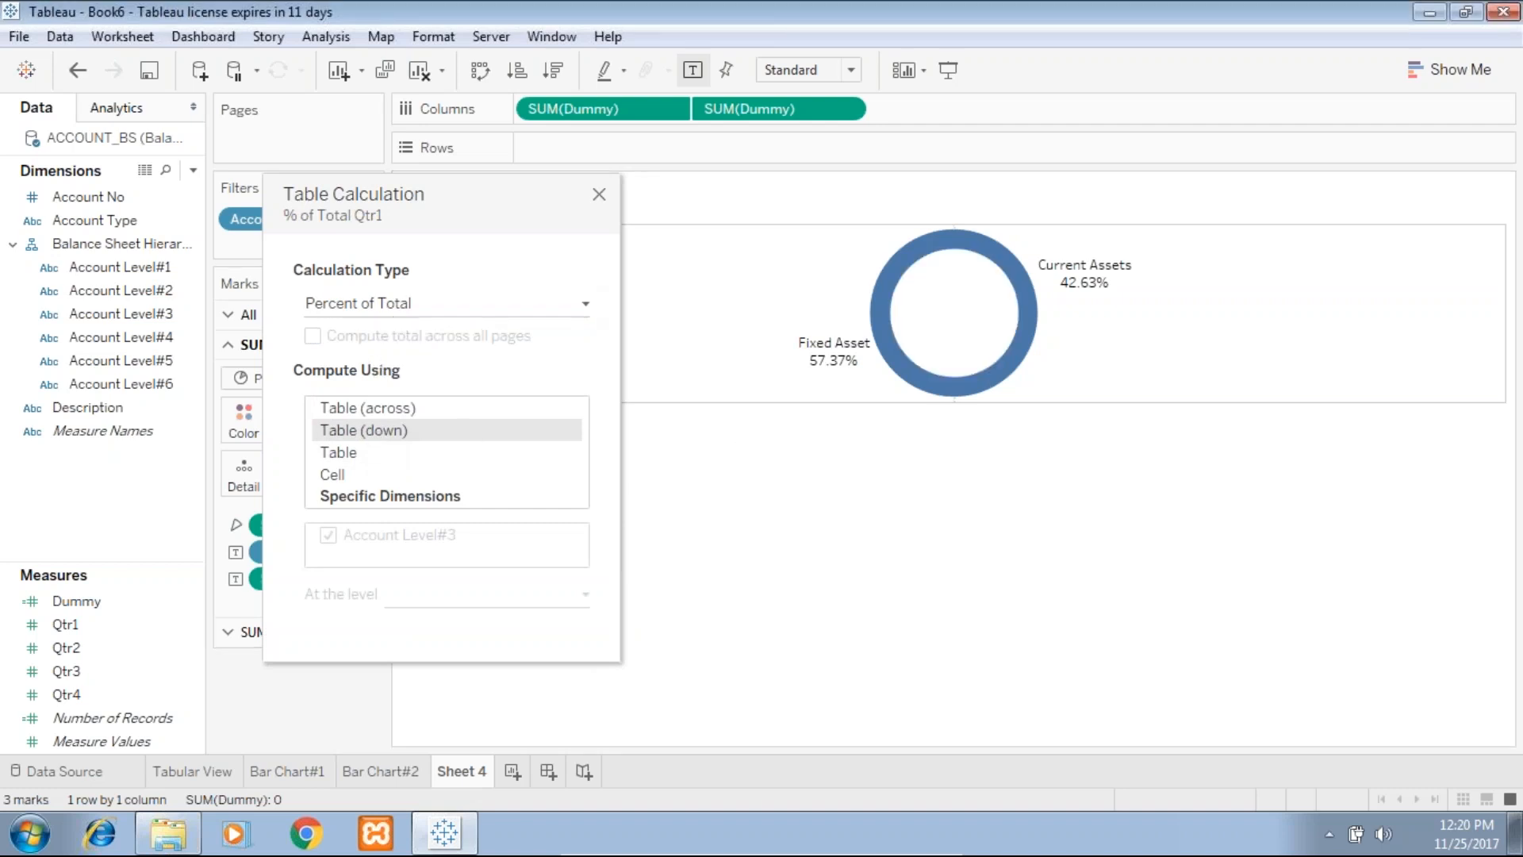
left_click(599, 194)
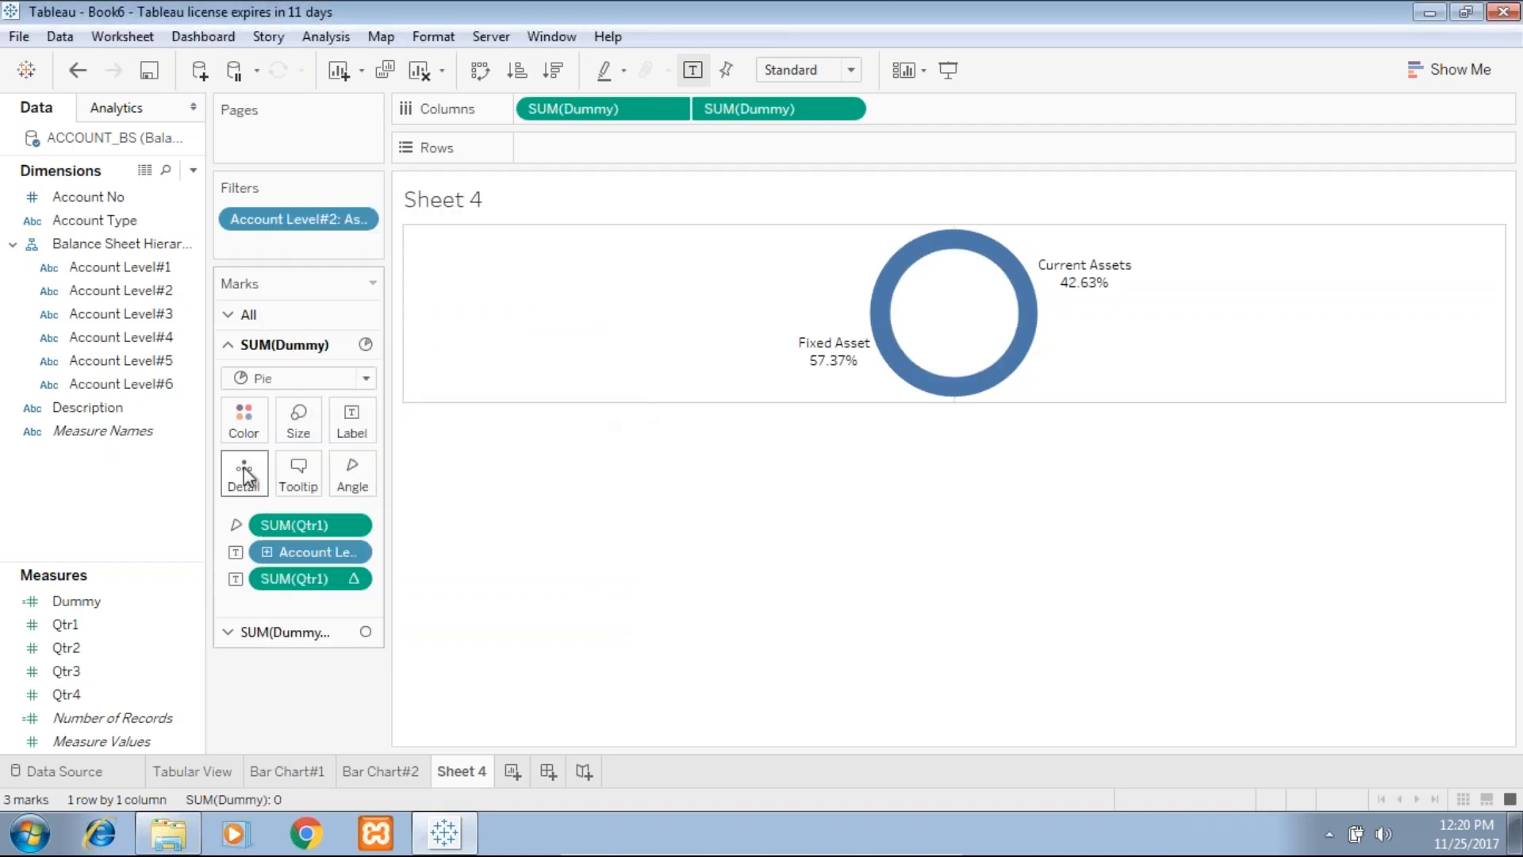
Colour the first Dummy's pie by Account Level#3 and enlarge it further to thicken the doughnut ring.
left_click_drag(115, 311, 259, 429)
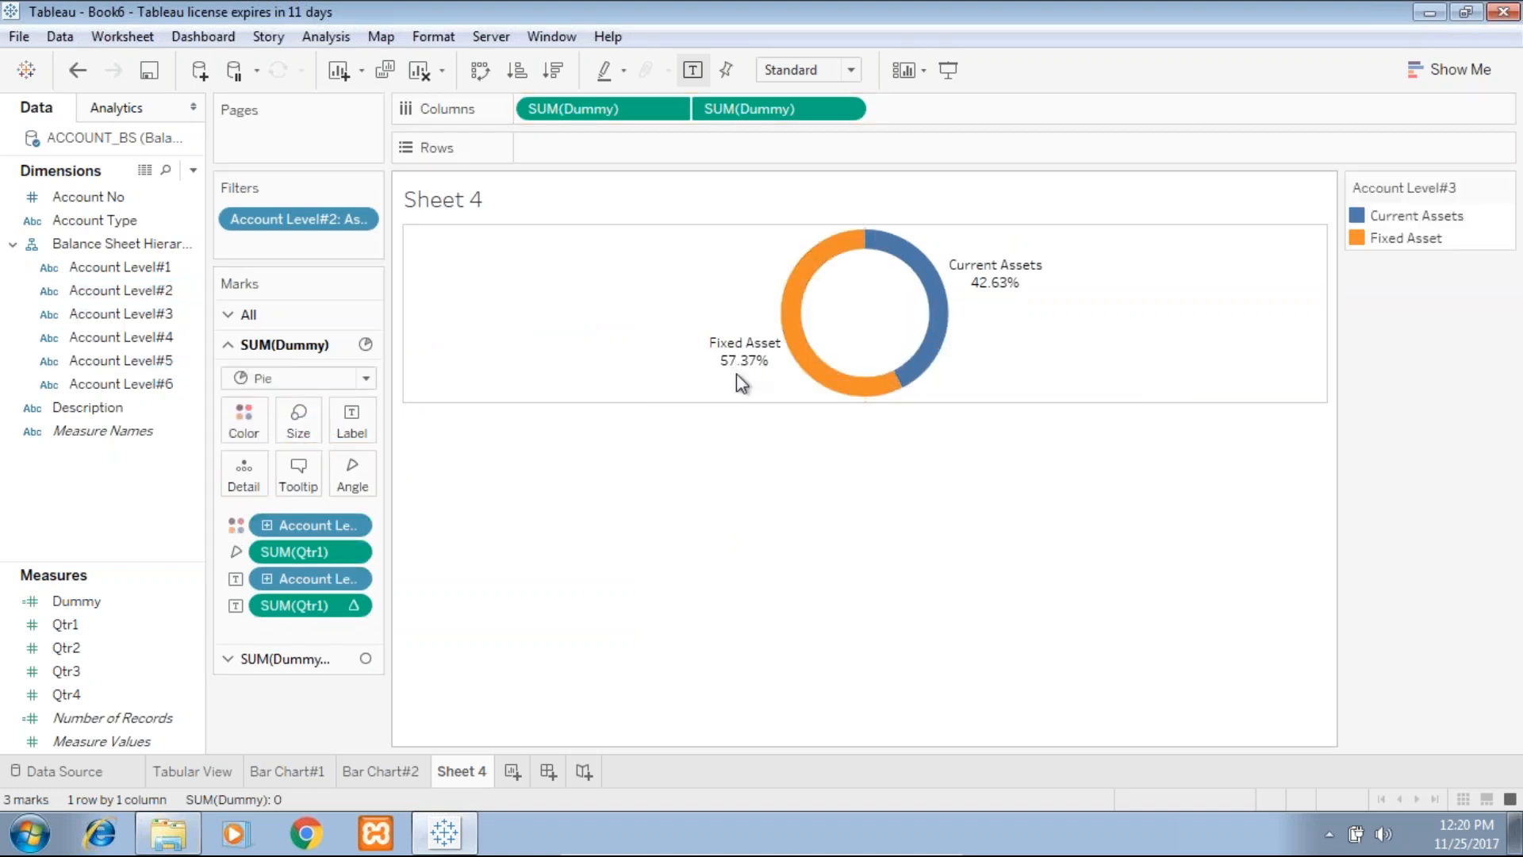
mouse_move(988, 278)
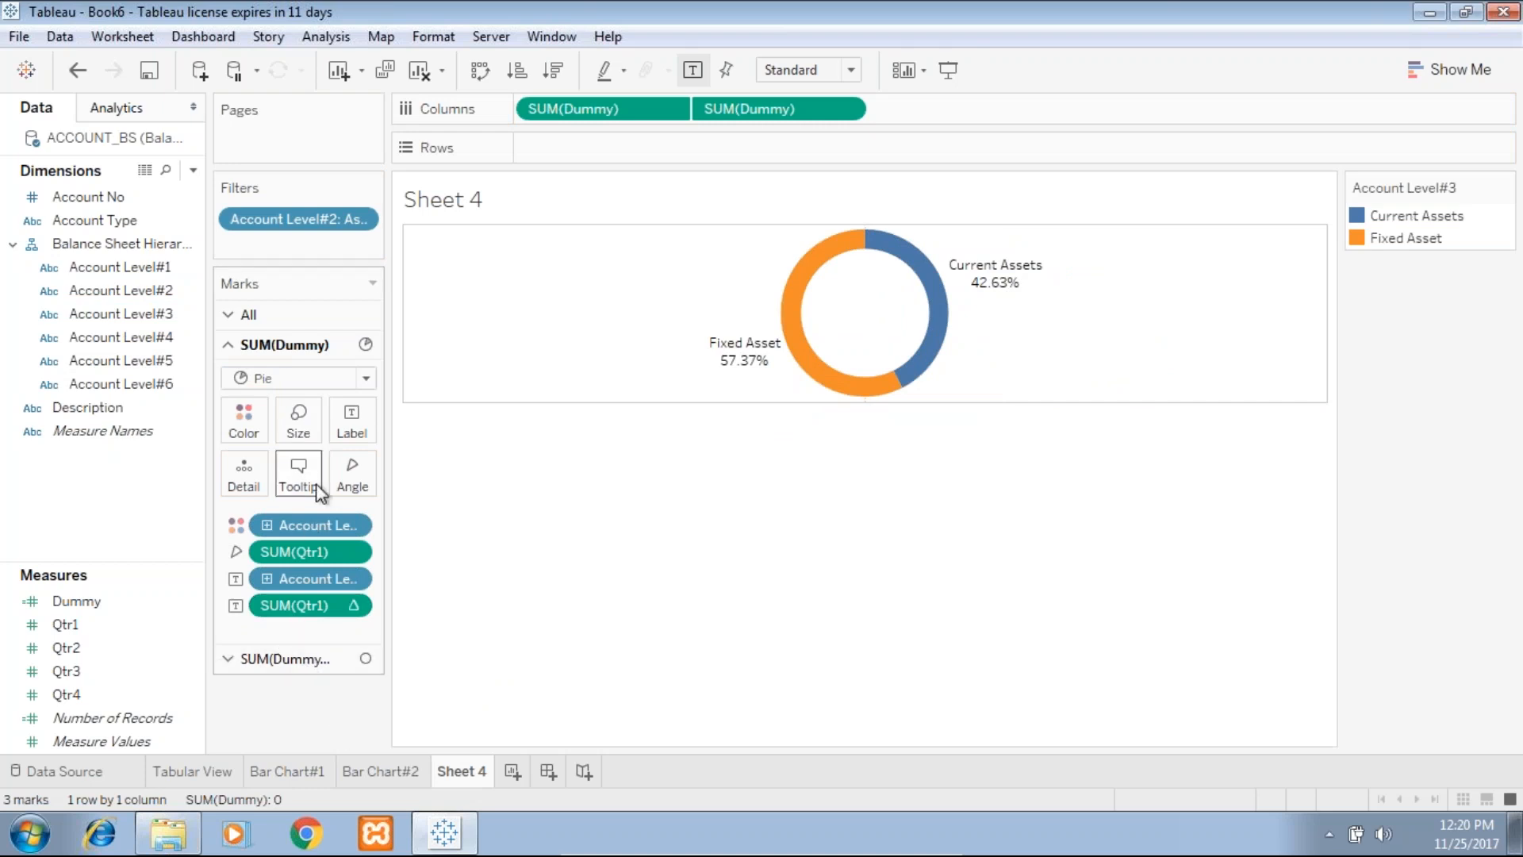
left_click(298, 419)
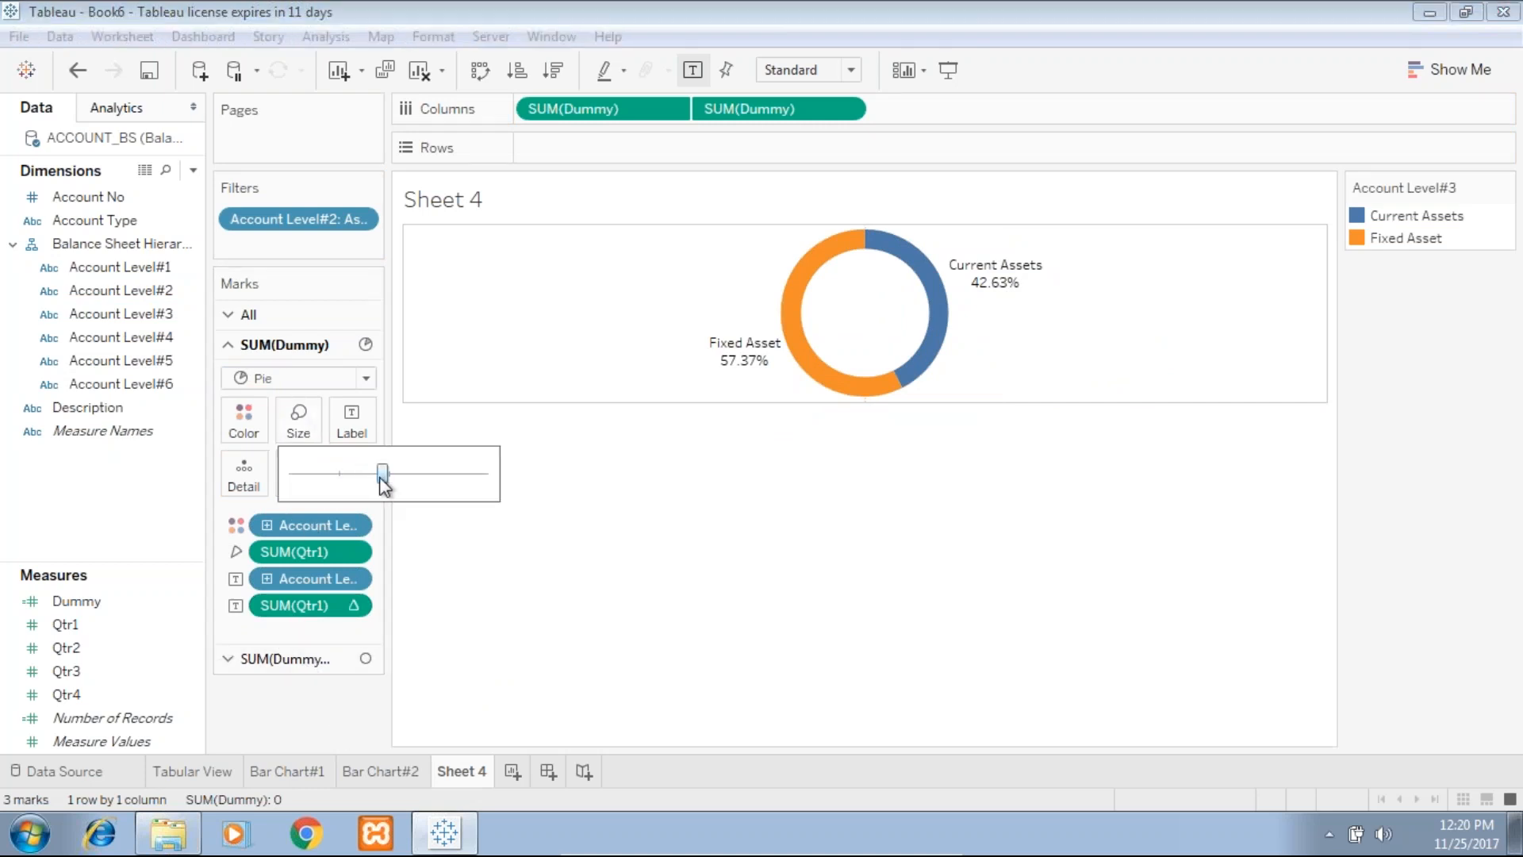
left_click_drag(382, 474, 397, 475)
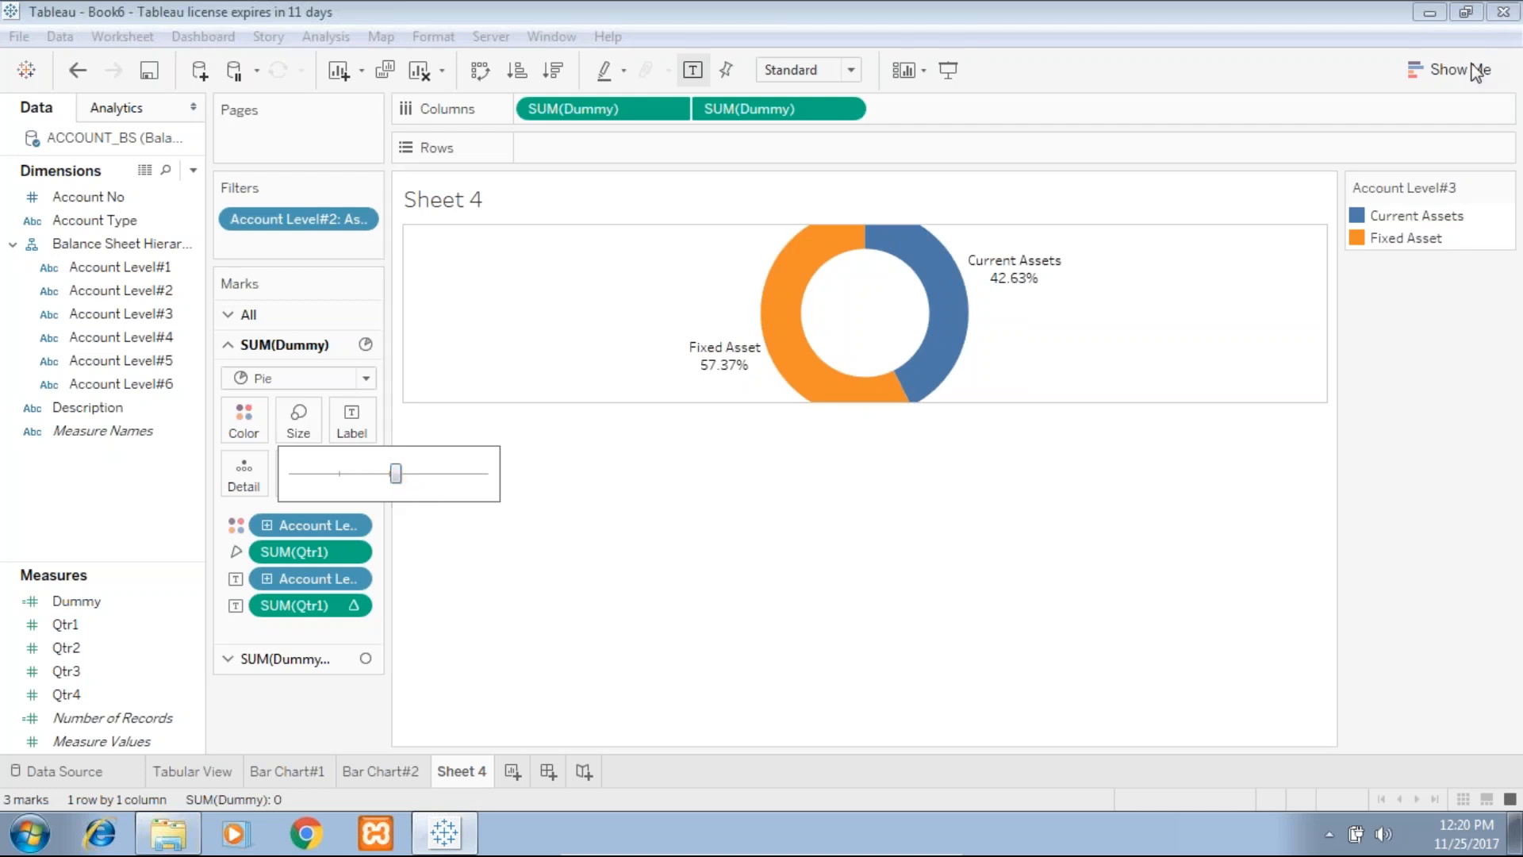
Rename the Sheet 4 worksheet as Assets.
double_click(460, 771)
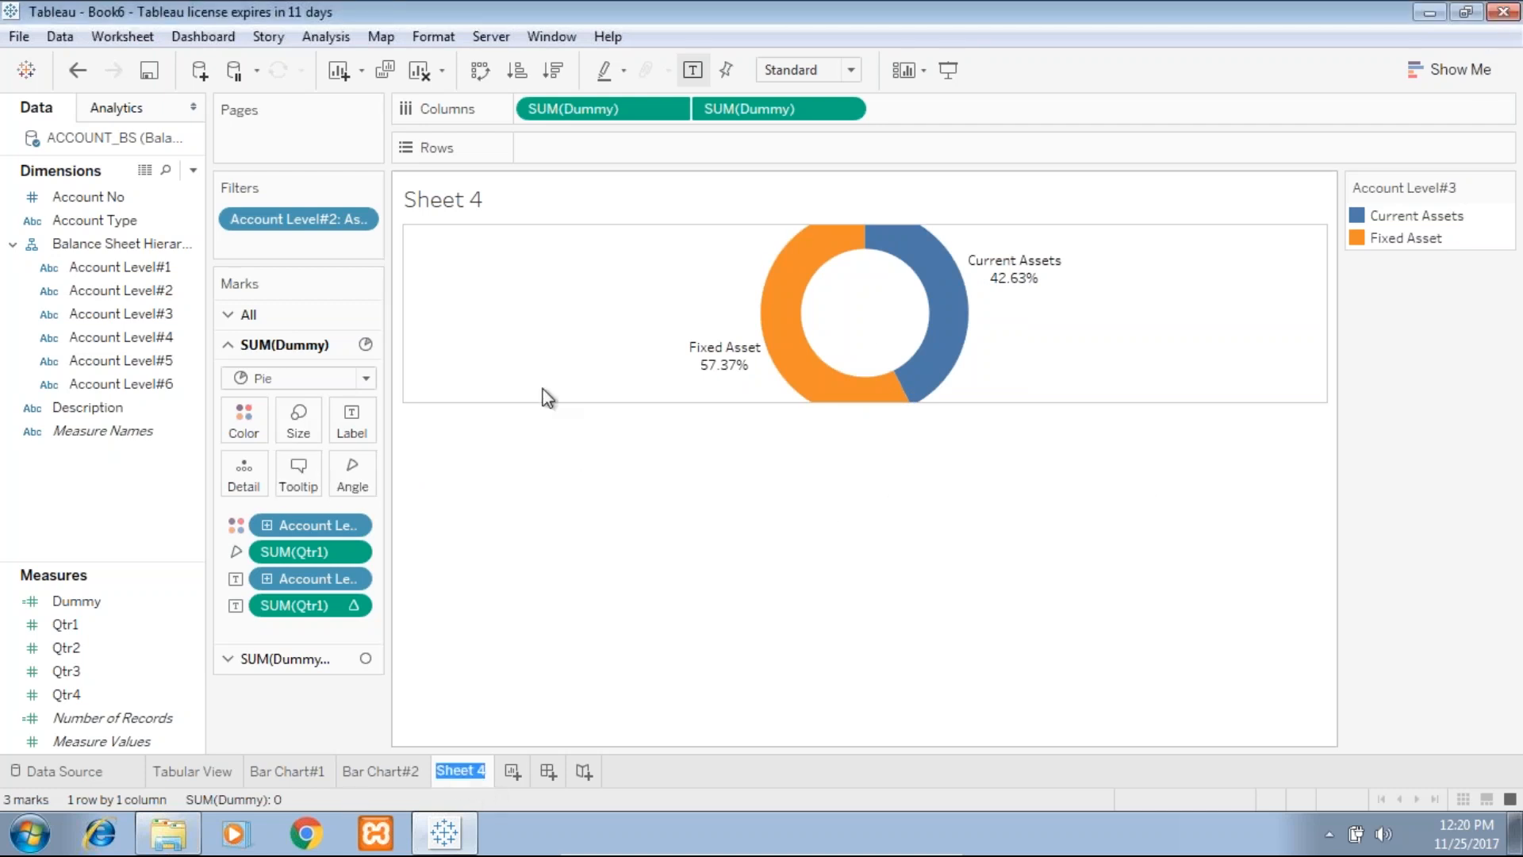
type("Assets")
key("Return")
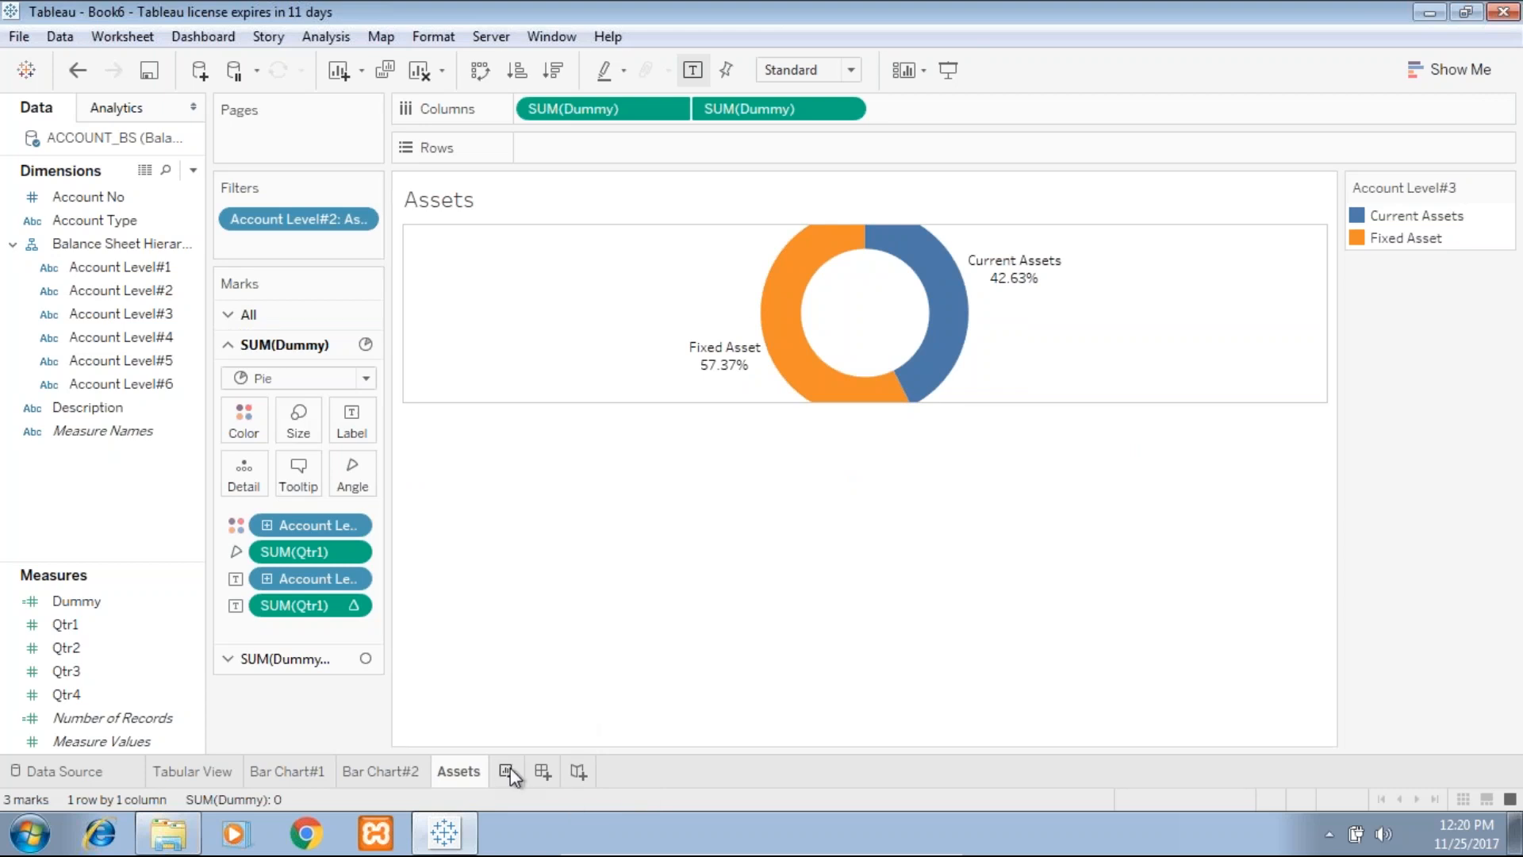
Add a blank worksheet after Assets and duplicate the Assets sheet.
left_click(509, 769)
right_click(532, 771)
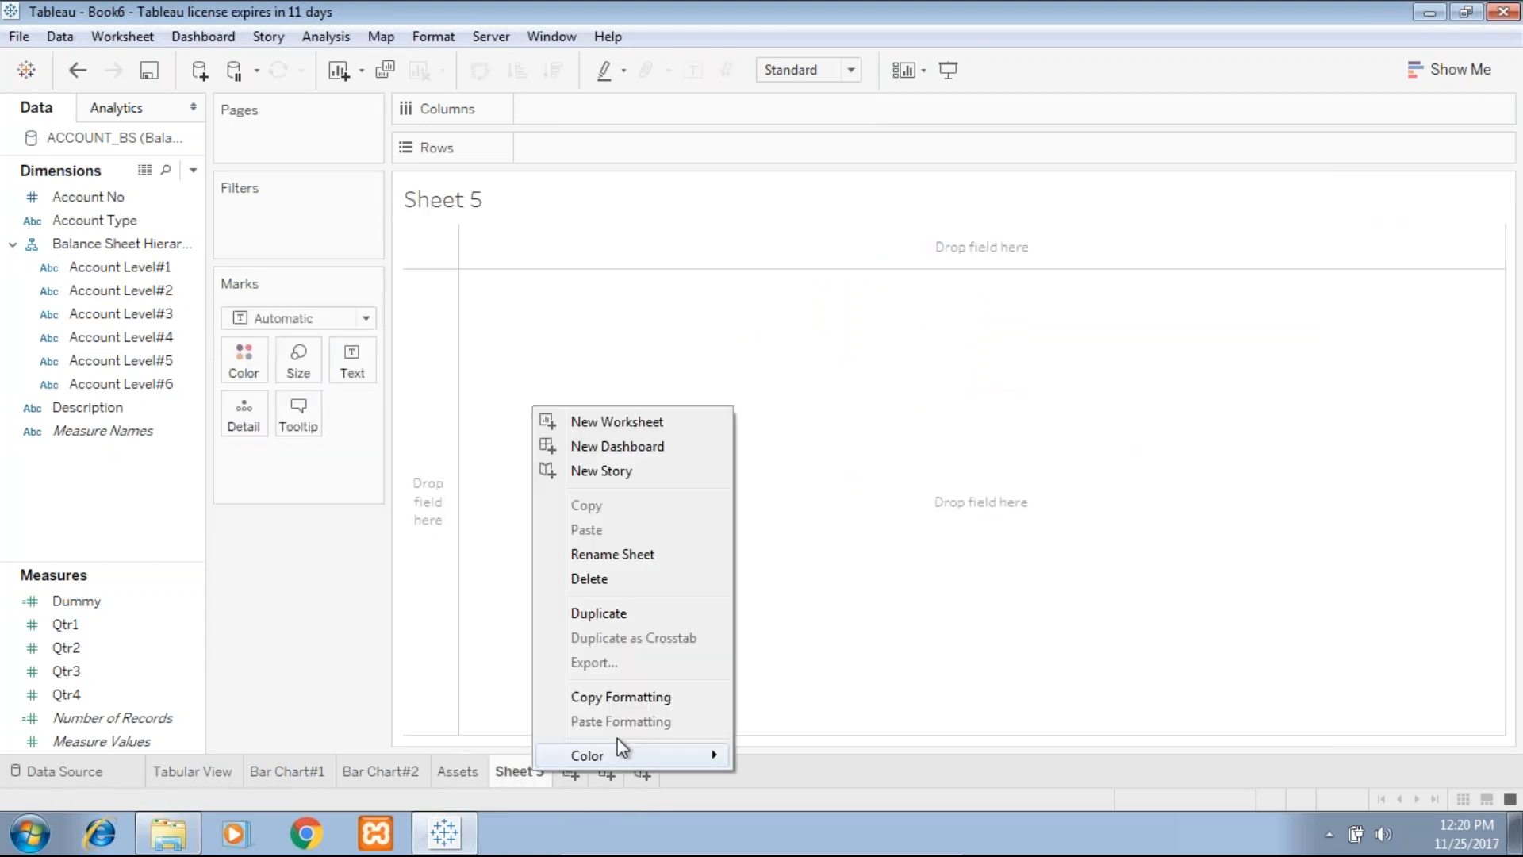
left_click(469, 773)
right_click(469, 773)
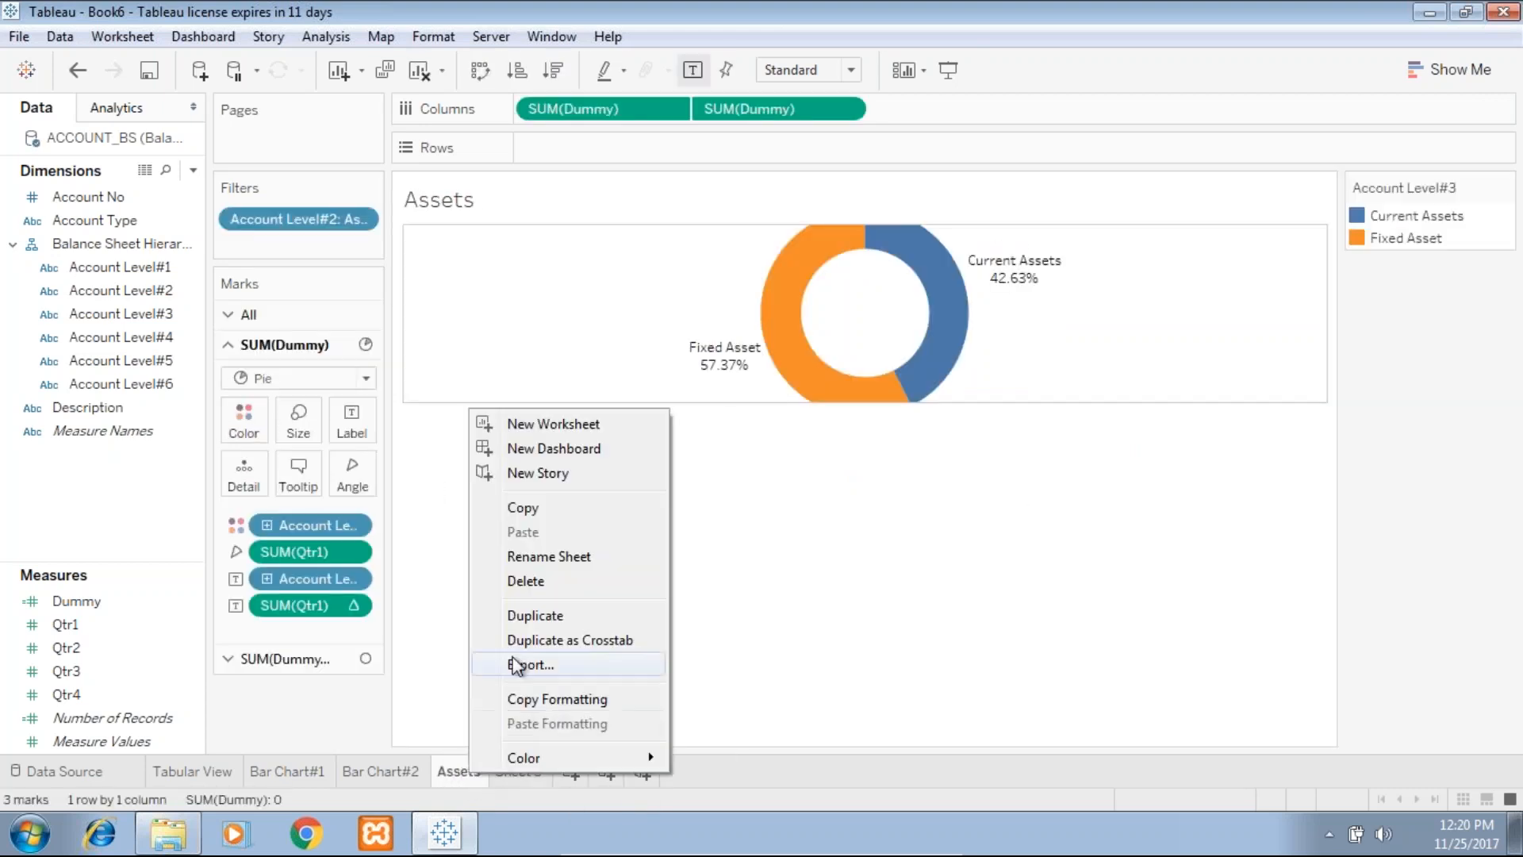
left_click(525, 612)
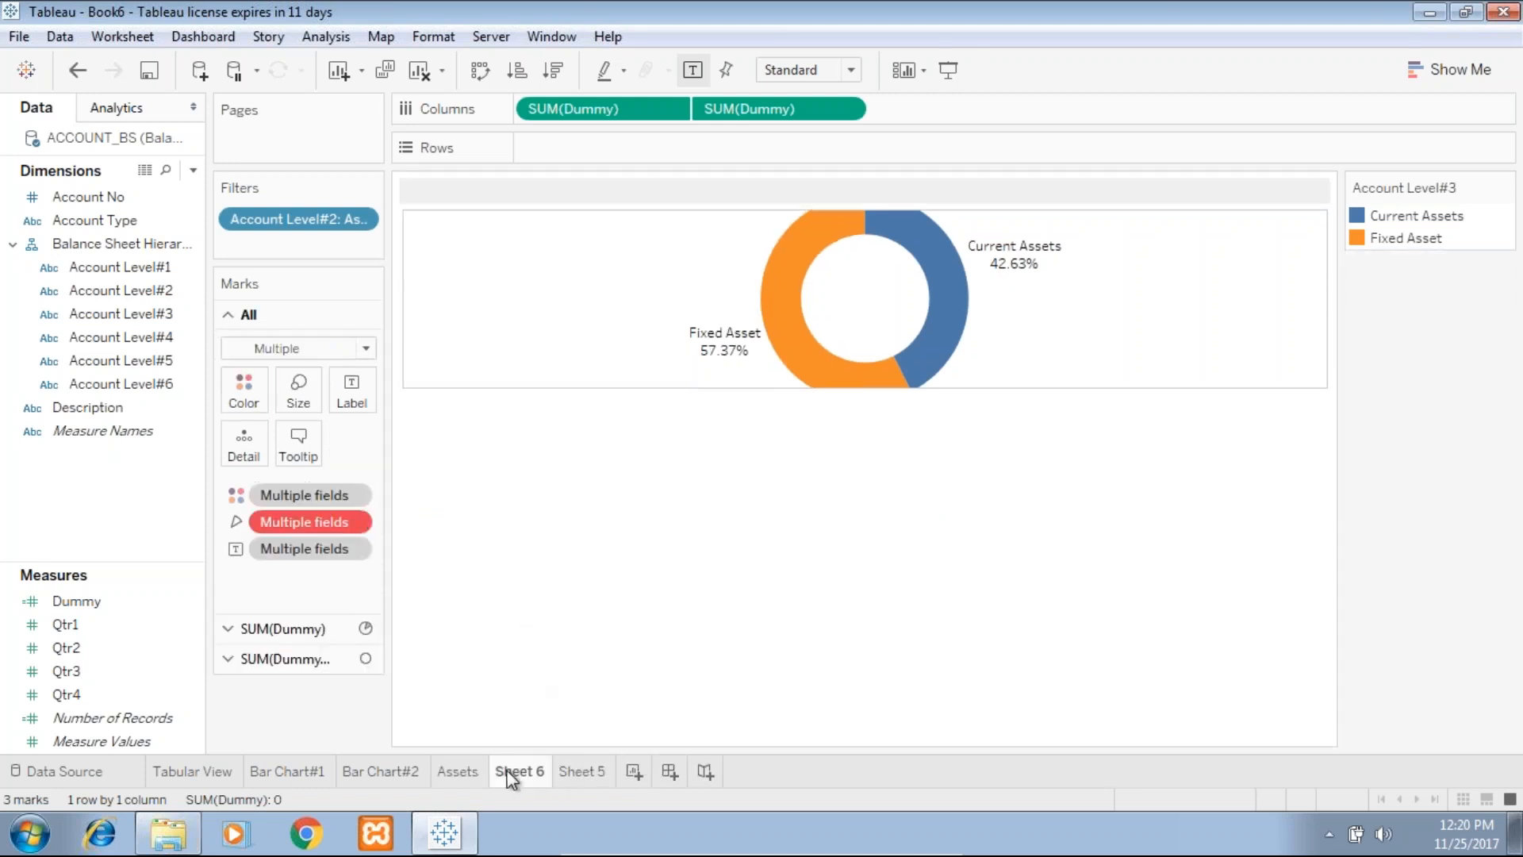
Rename the duplicated Sheet 6 as Liabilities.
double_click(538, 769)
type("Li")
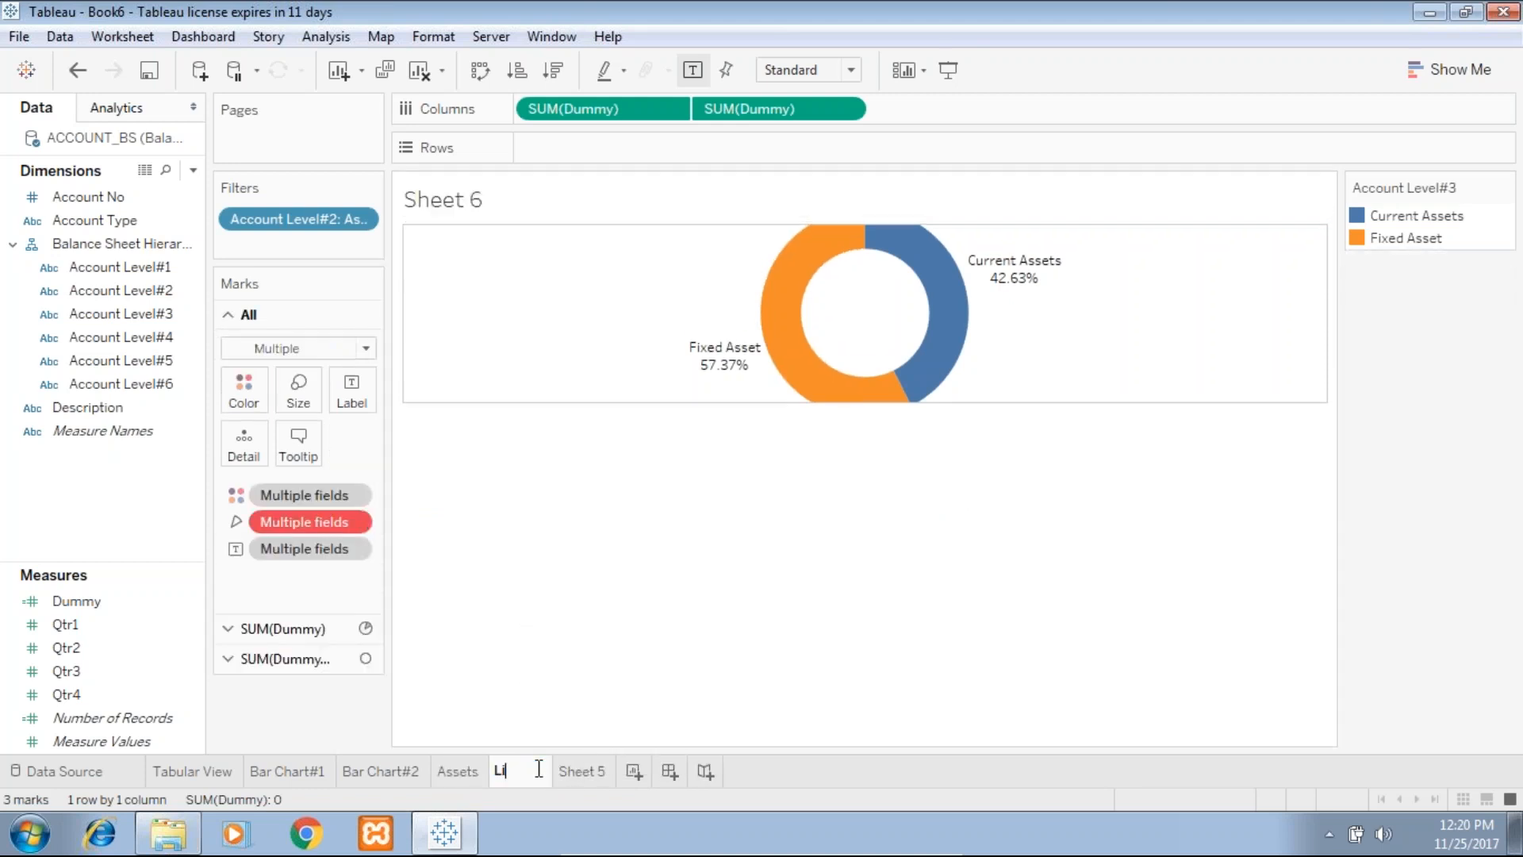
type("abilities")
key("Return")
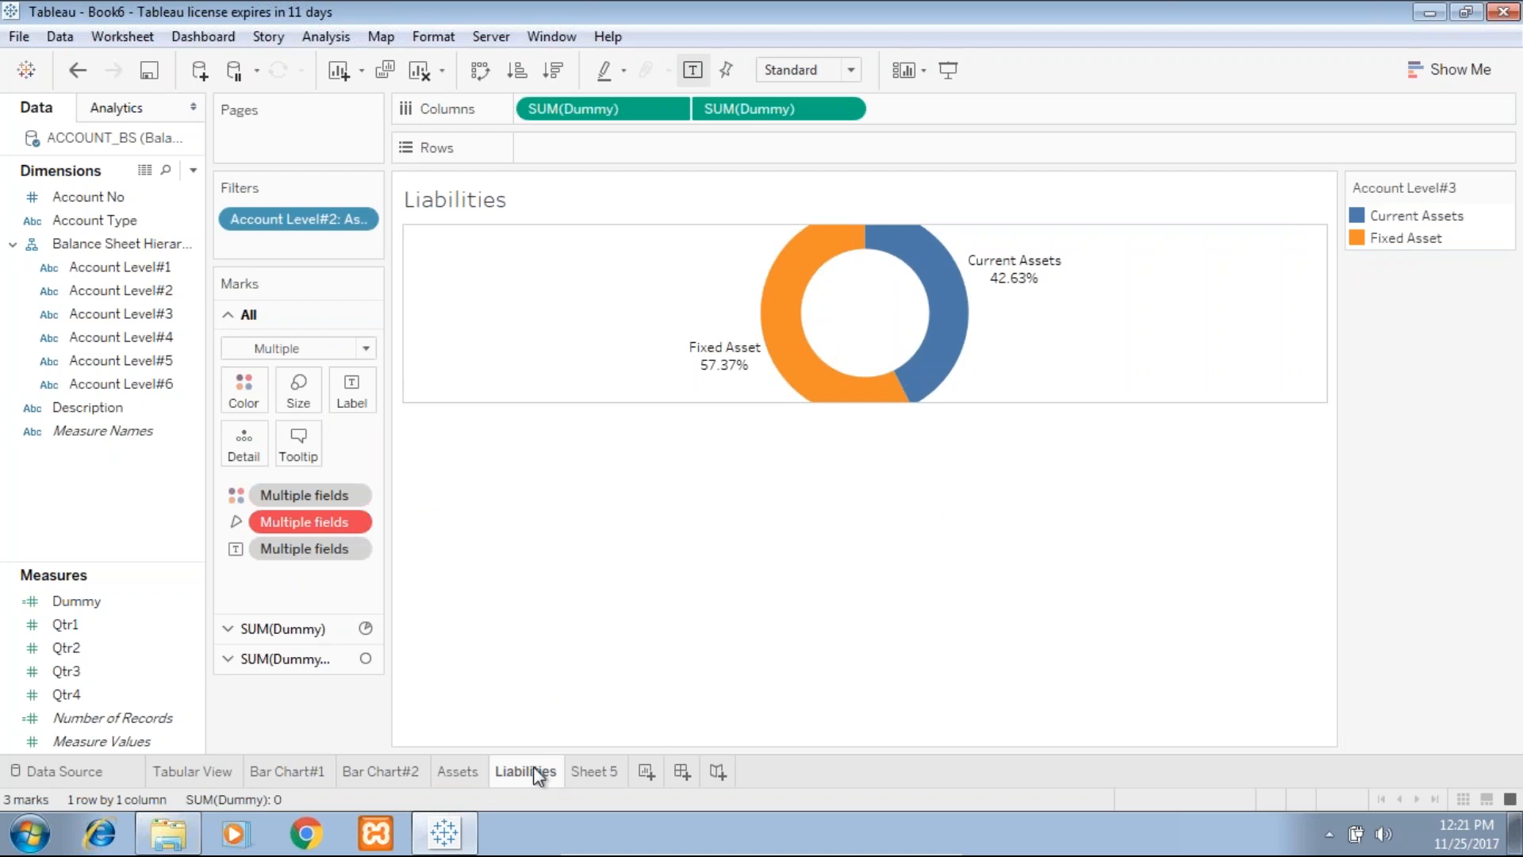
Change the Account Level#2 filter on the Liabilities sheet to include only Liability & Equity instead of Assets.
left_click(359, 220)
left_click(326, 249)
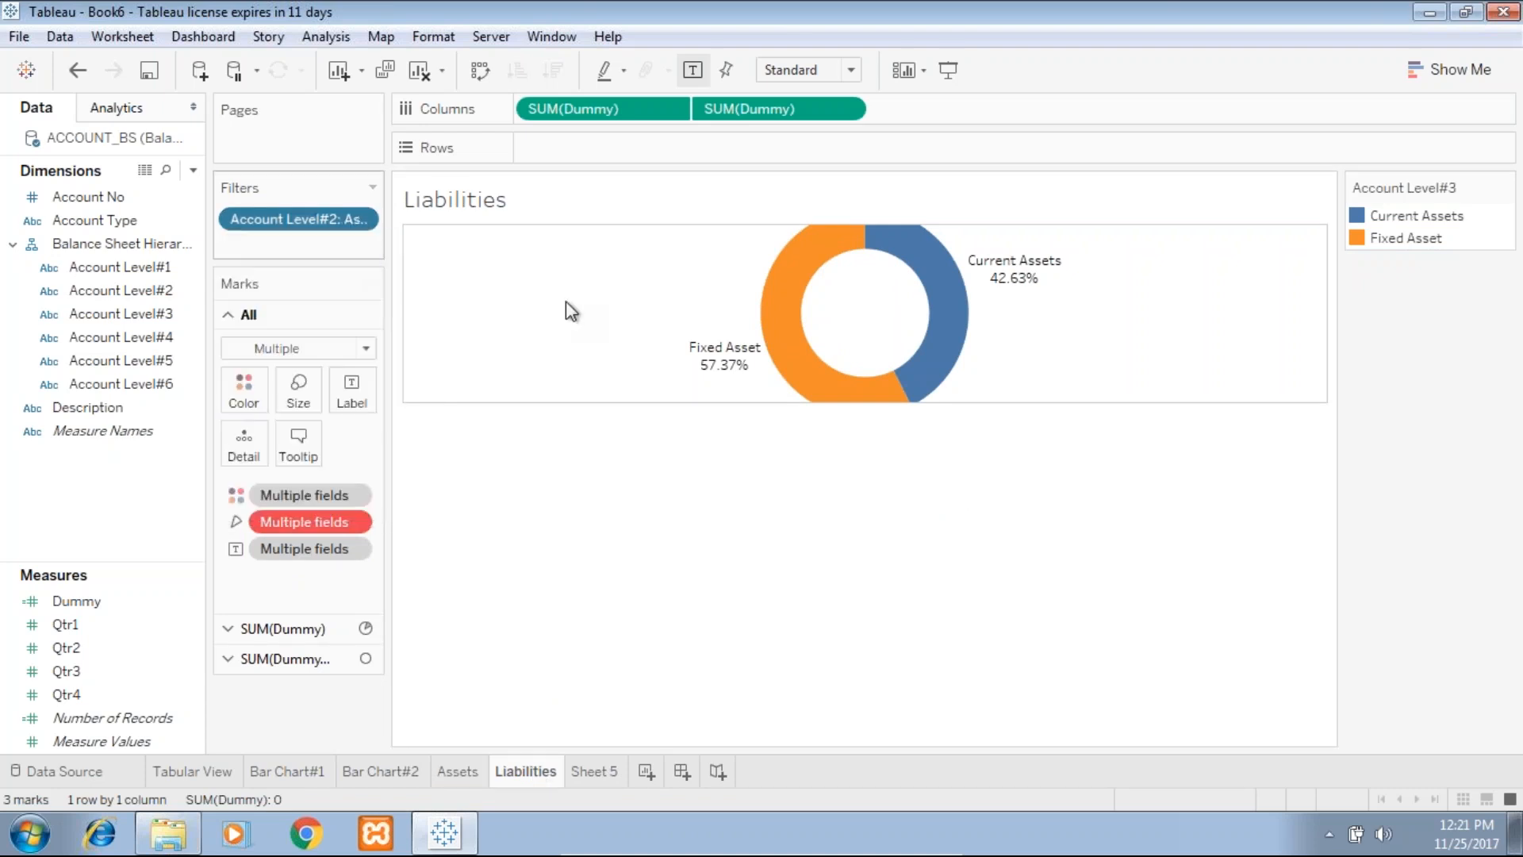
left_click(553, 268)
left_click(552, 248)
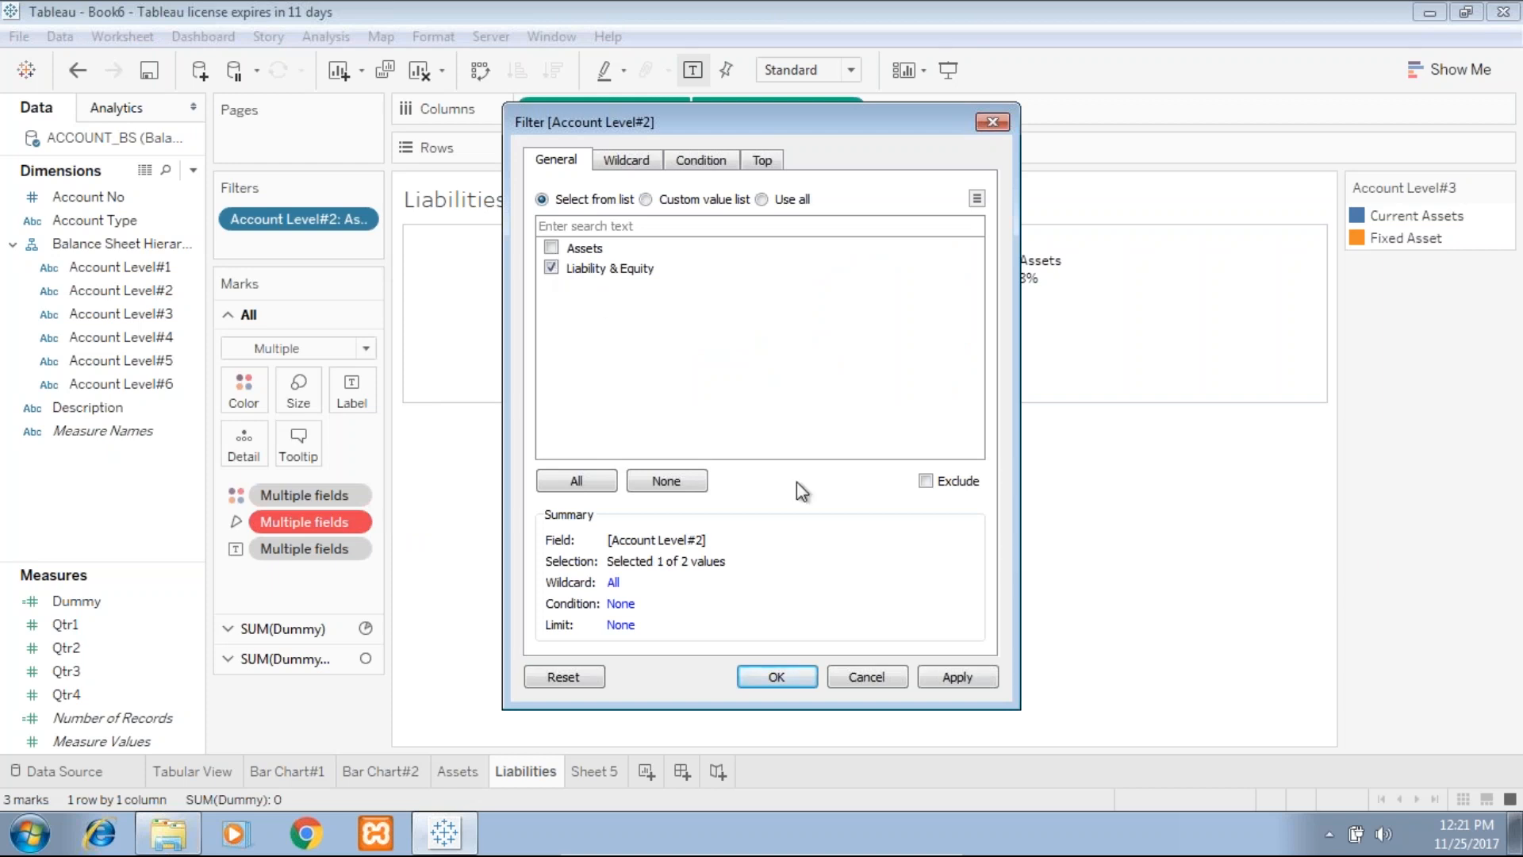
left_click(983, 677)
left_click(777, 678)
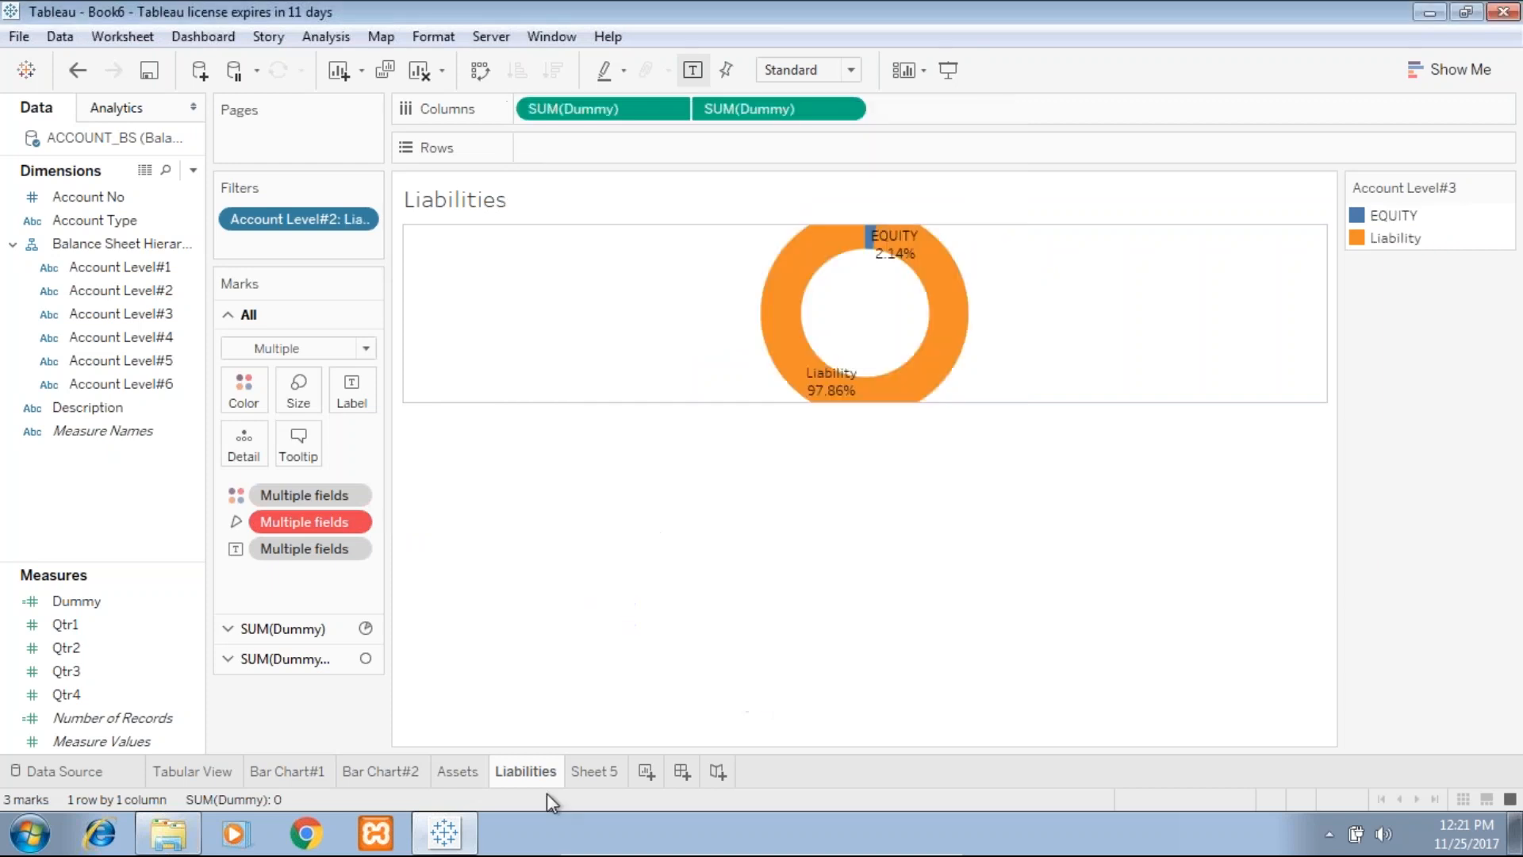
Delete the blank Sheet 5 worksheet and go back to the Assets sheet.
right_click(590, 773)
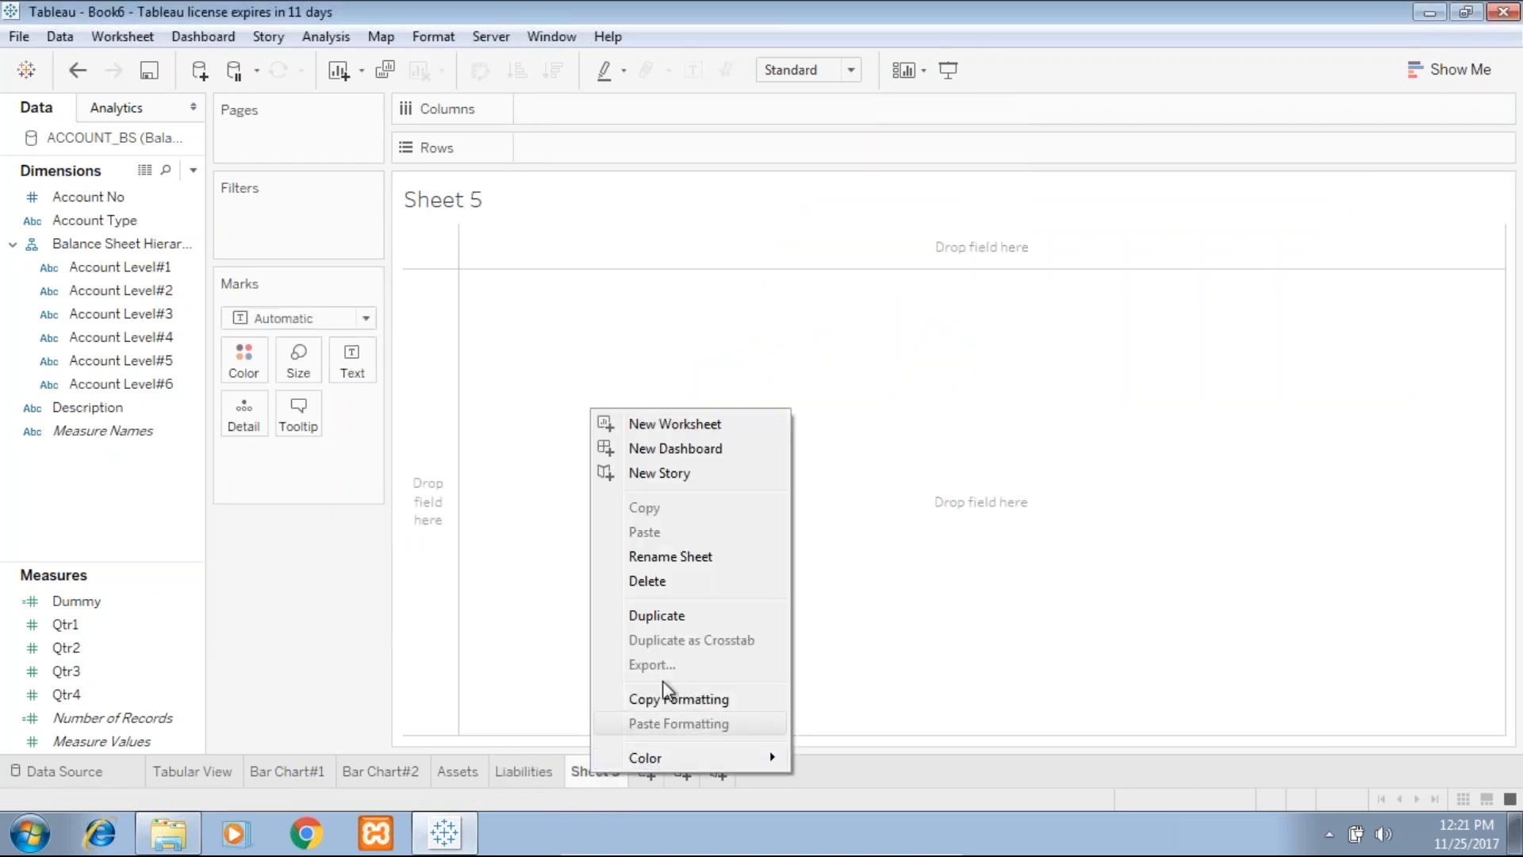
left_click(702, 595)
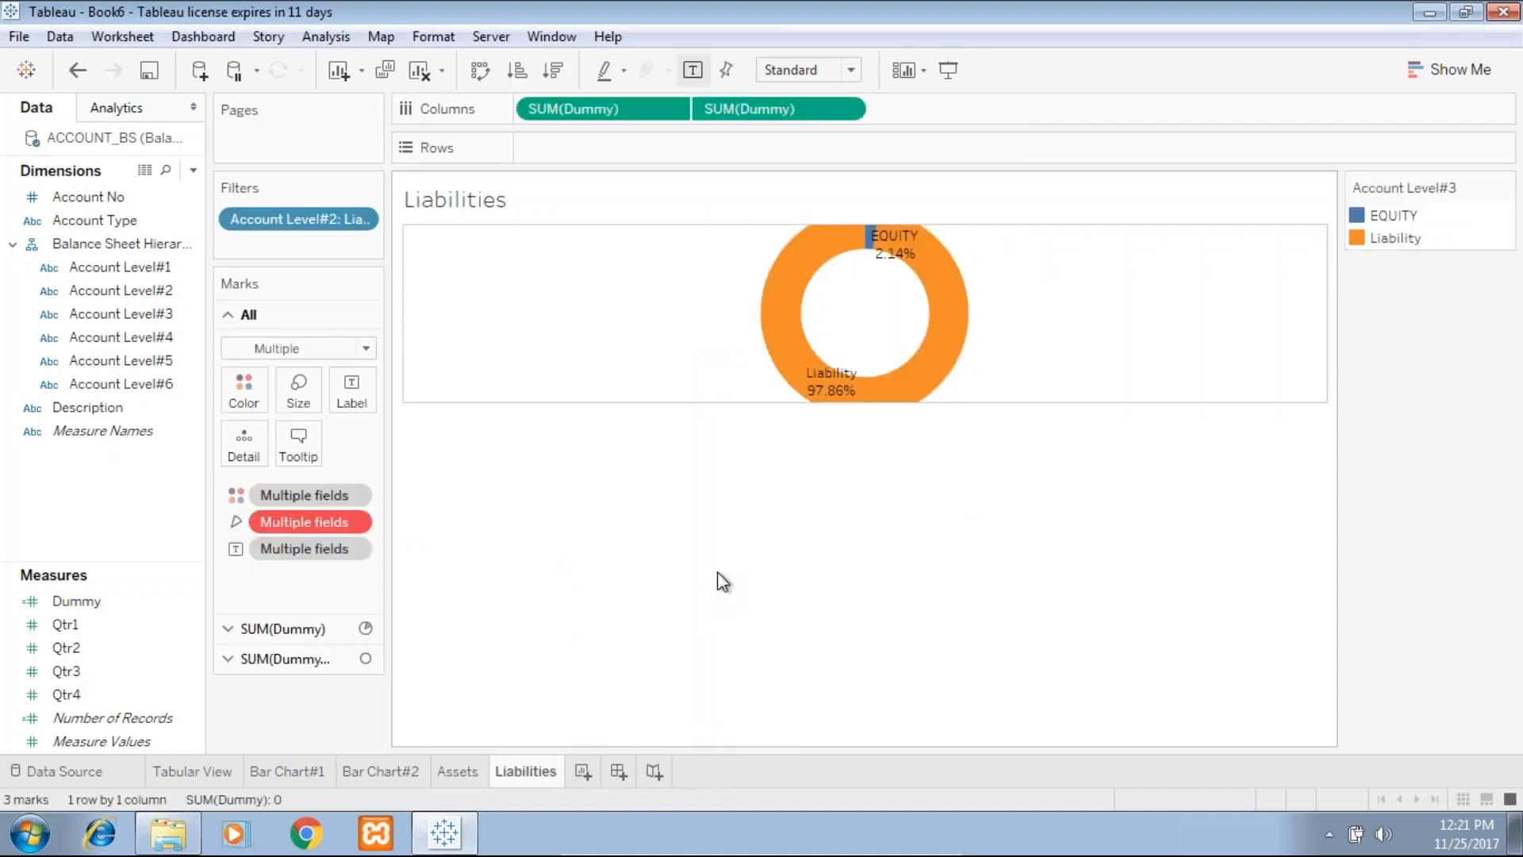
left_click(444, 771)
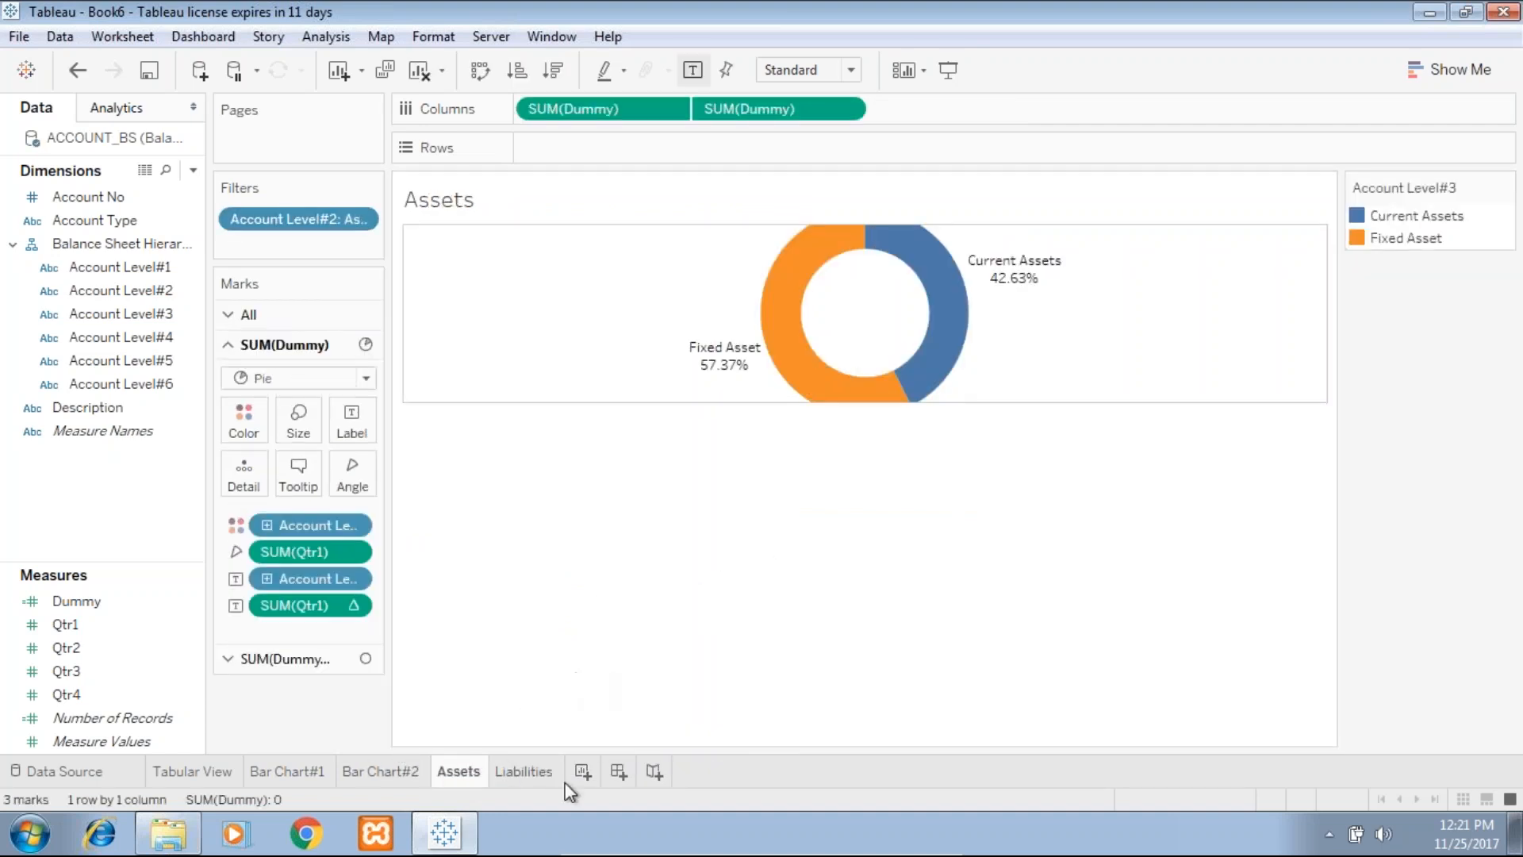
Create a new dashboard, place the Assets sheet floating in its upper-left corner and enlarge its frame.
left_click(619, 769)
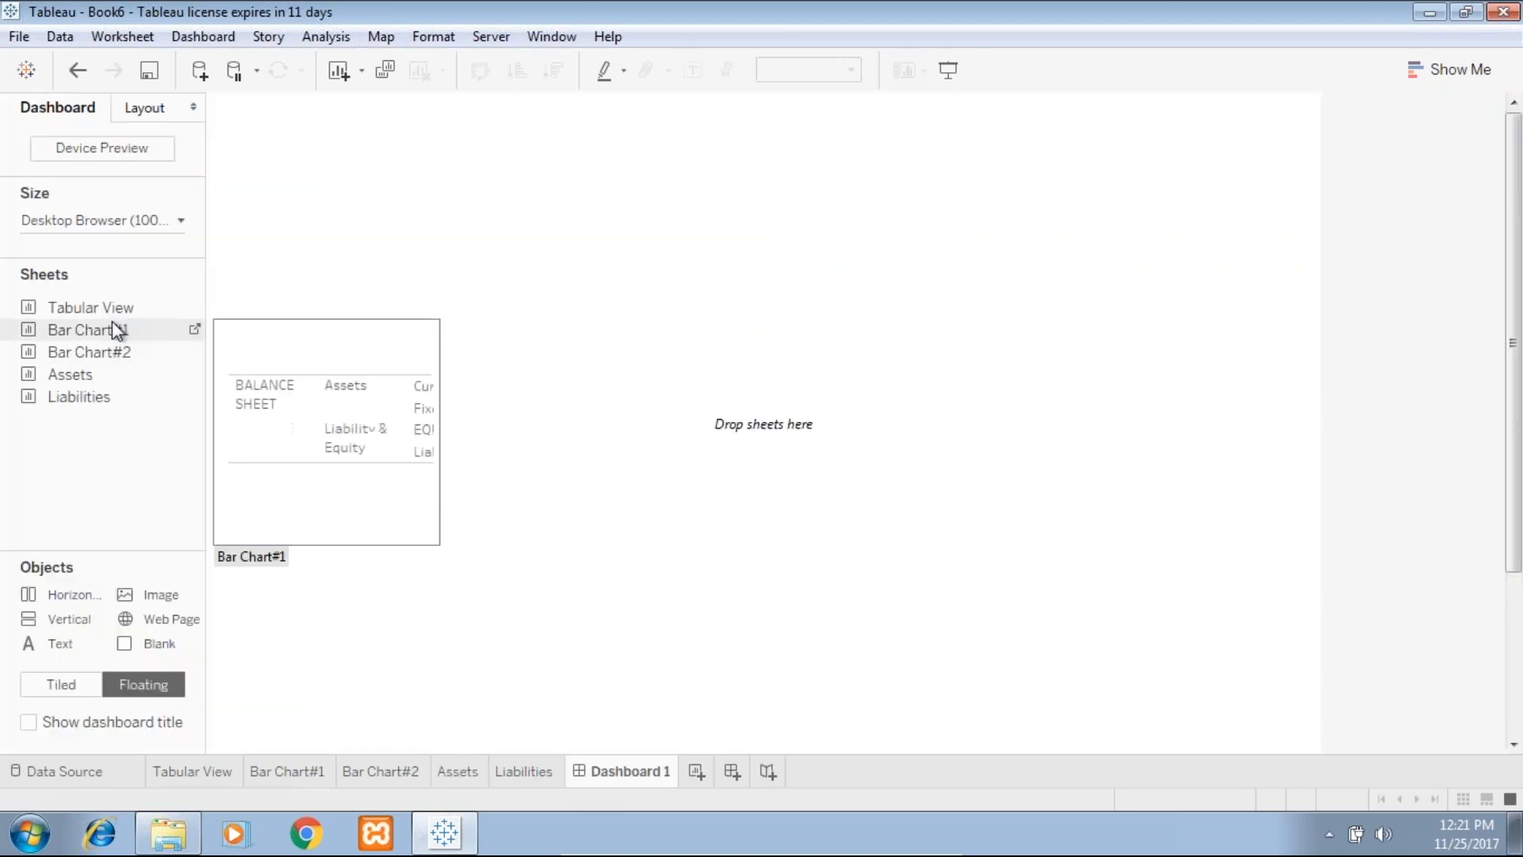
mouse_move(83, 377)
left_click_drag(254, 329, 261, 159)
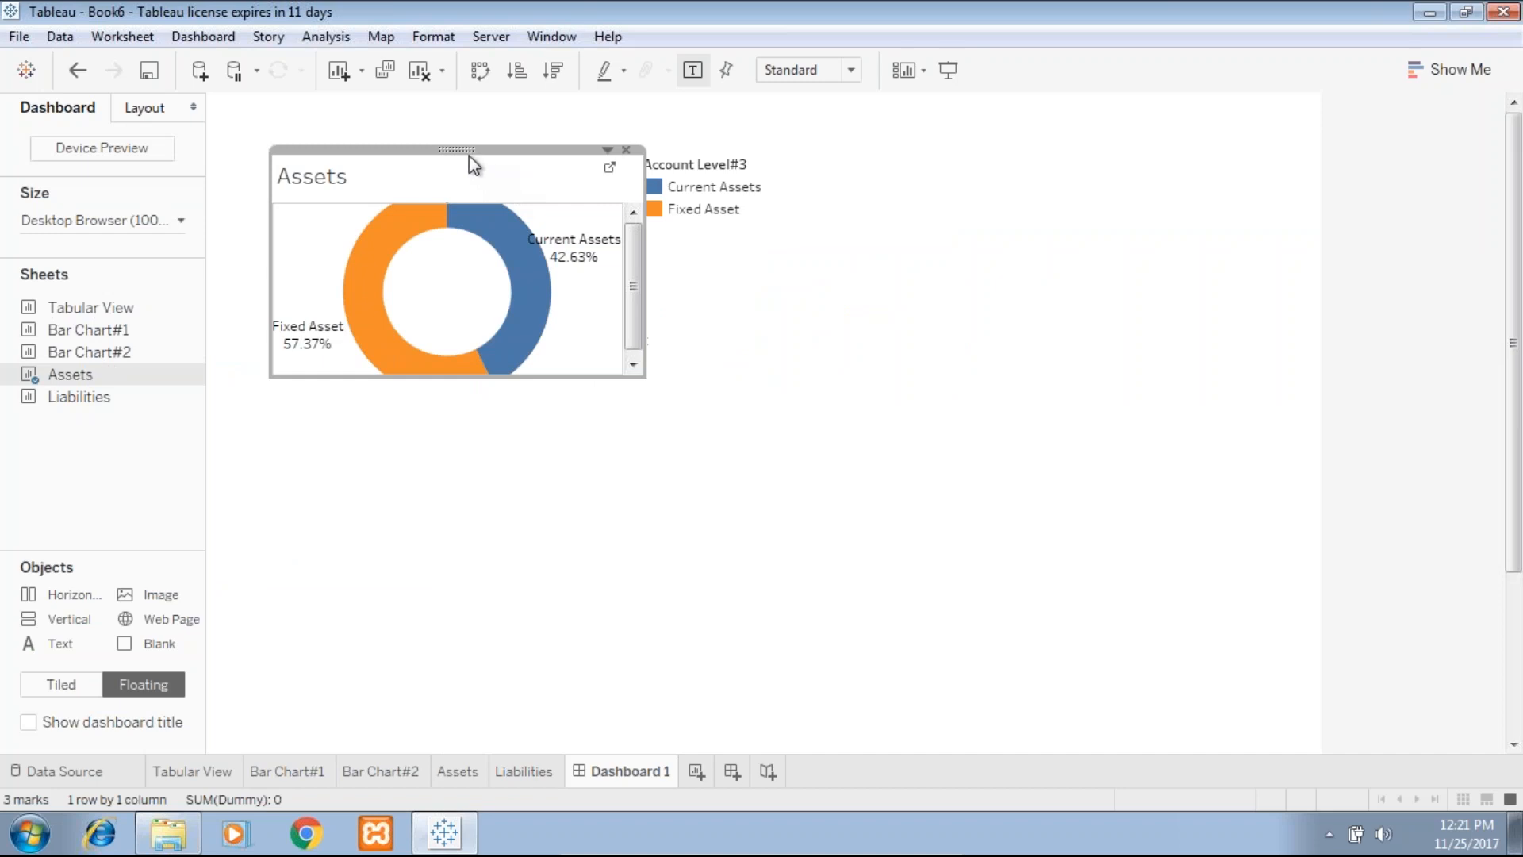
left_click_drag(464, 150, 422, 101)
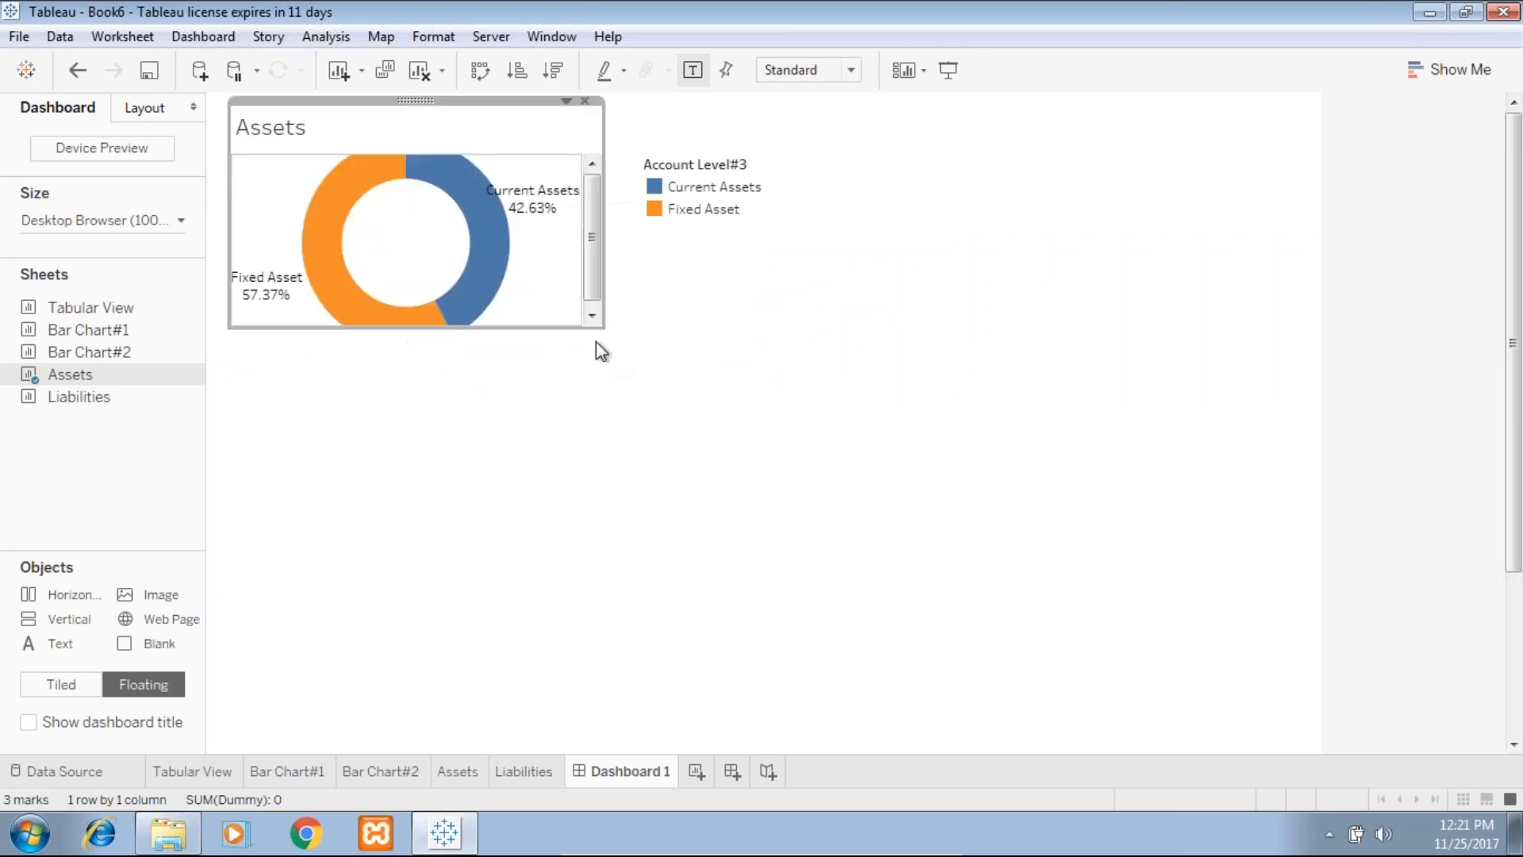
left_click_drag(596, 327, 631, 395)
Add the Liabilities sheet as a floating view to the right of the Assets view and its legend, and enlarge its frame.
left_click_drag(79, 396, 216, 388)
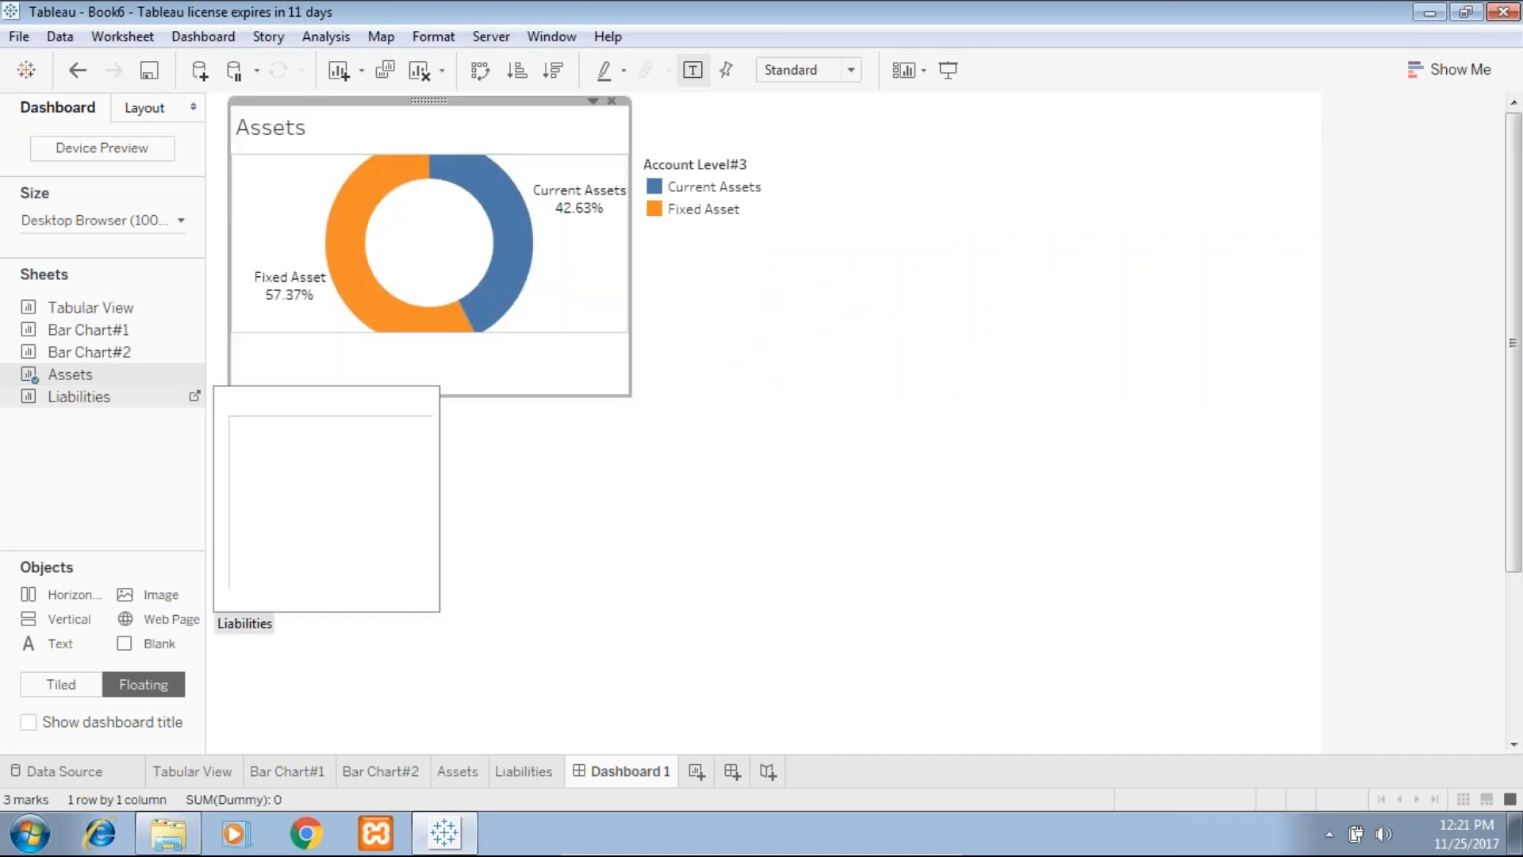
left_click_drag(61, 397, 815, 117)
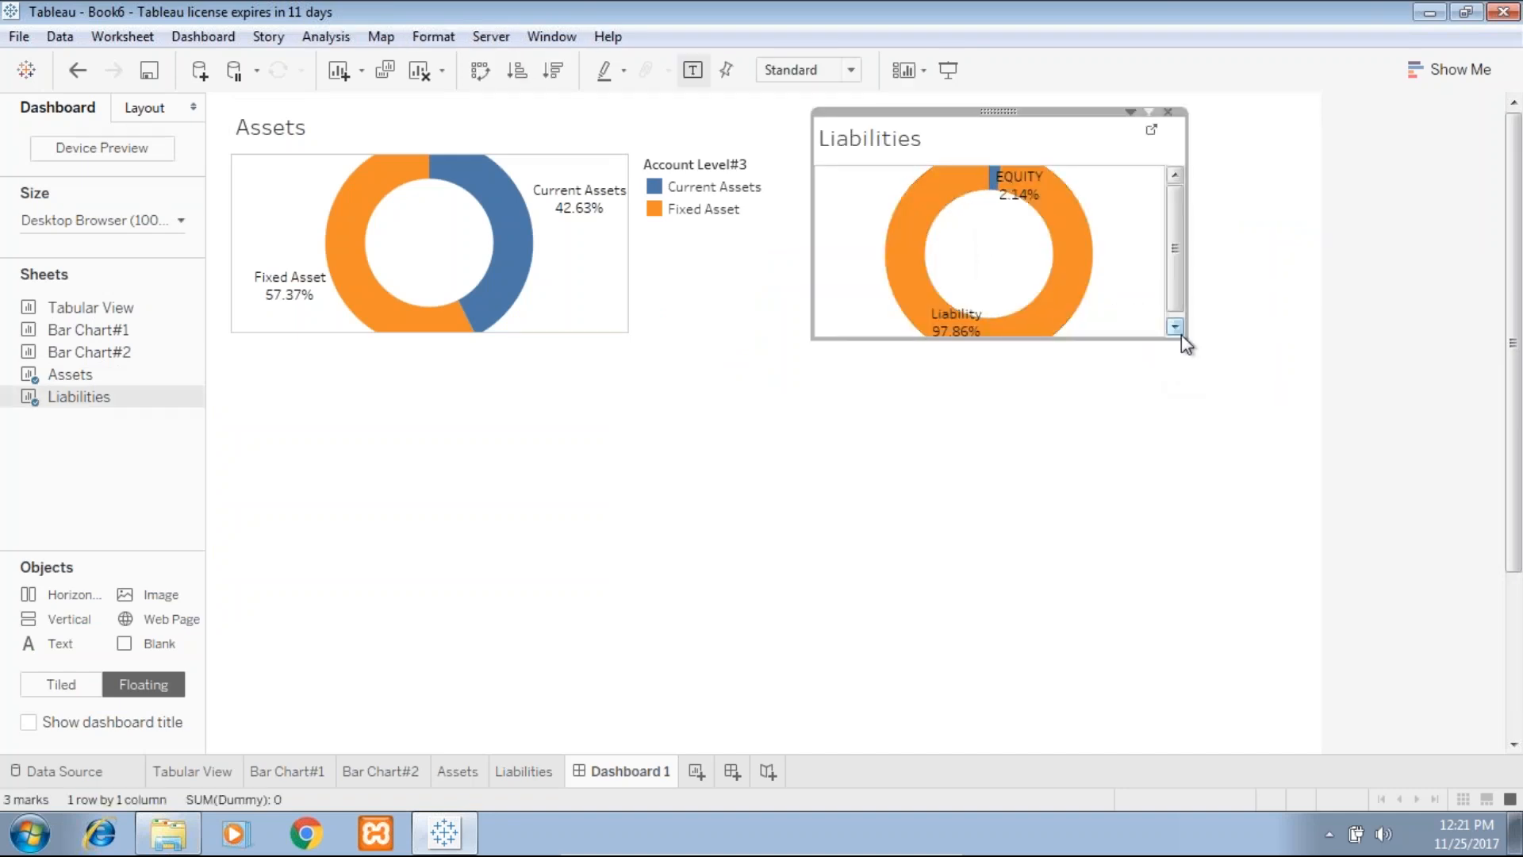
left_click_drag(1187, 339, 1258, 394)
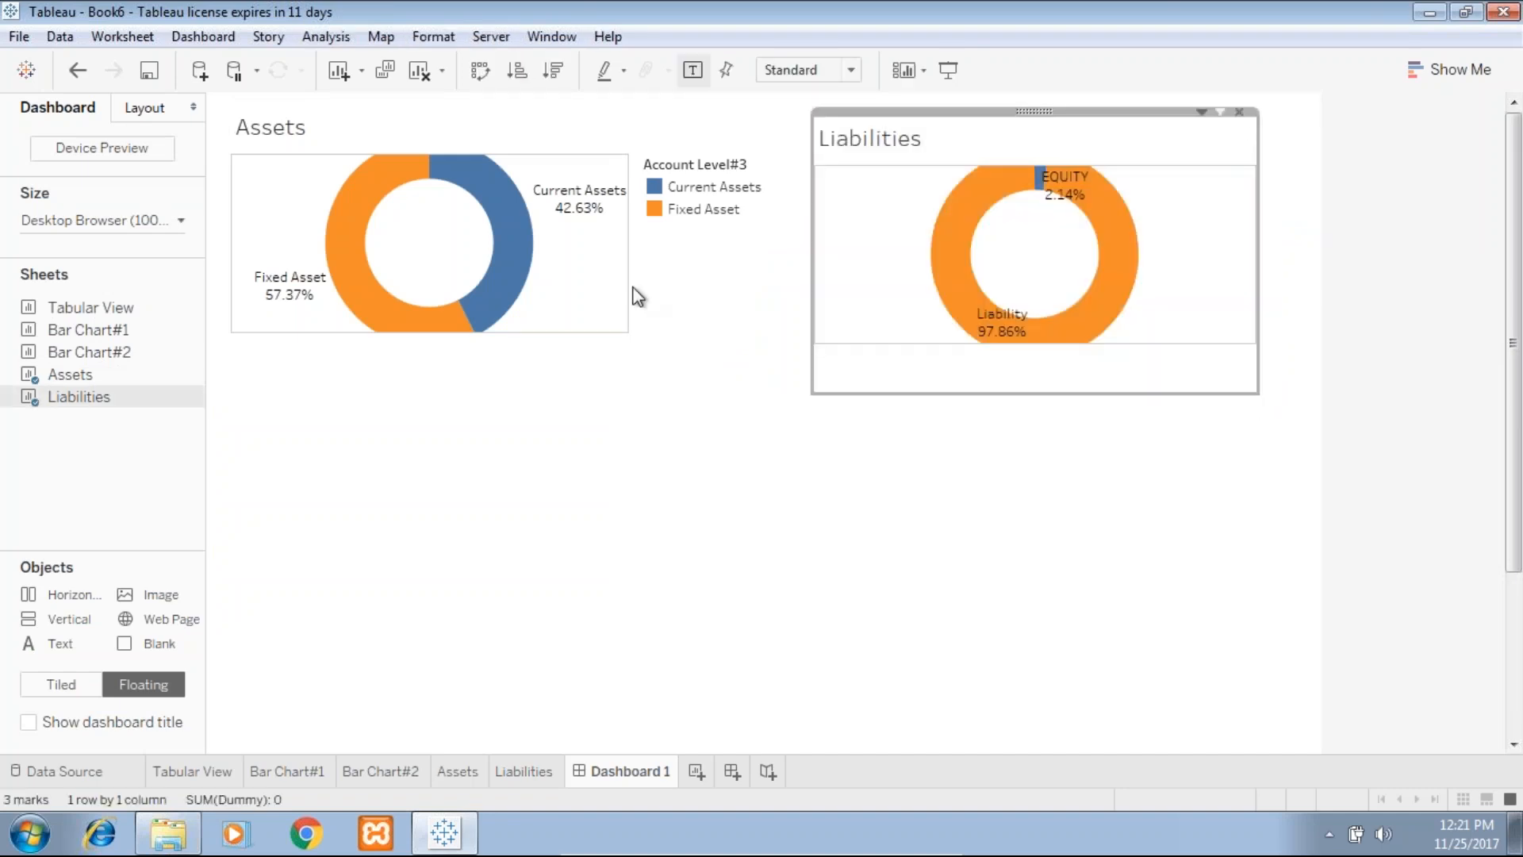
Make the frames of the Assets and Liabilities views on the dashboard wider and taller.
left_click(587, 361)
left_click_drag(634, 314, 717, 319)
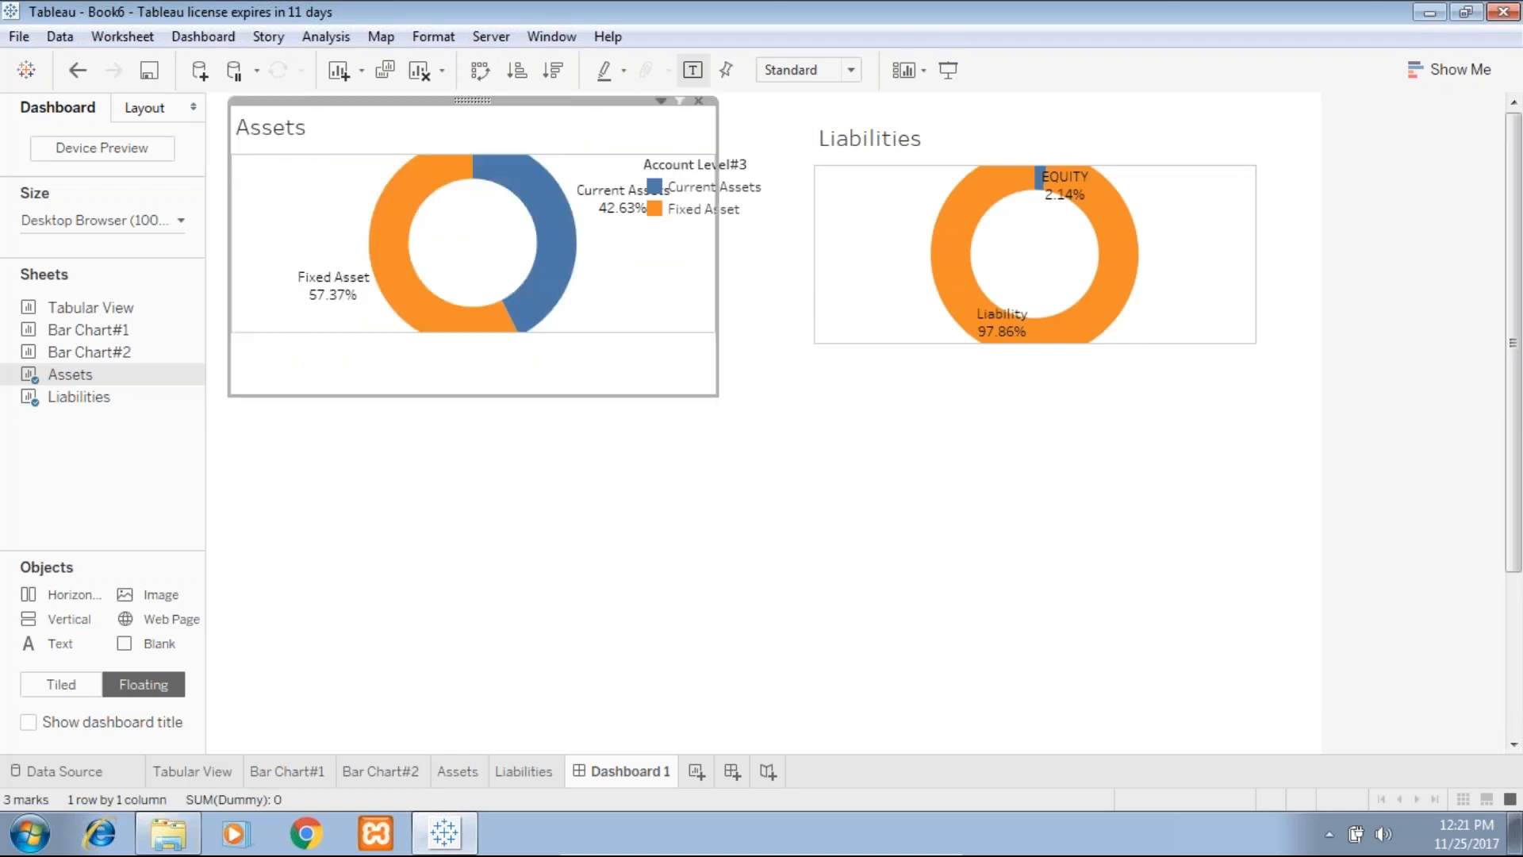
left_click_drag(719, 286, 695, 295)
left_click_drag(573, 395, 572, 435)
left_click(1238, 279)
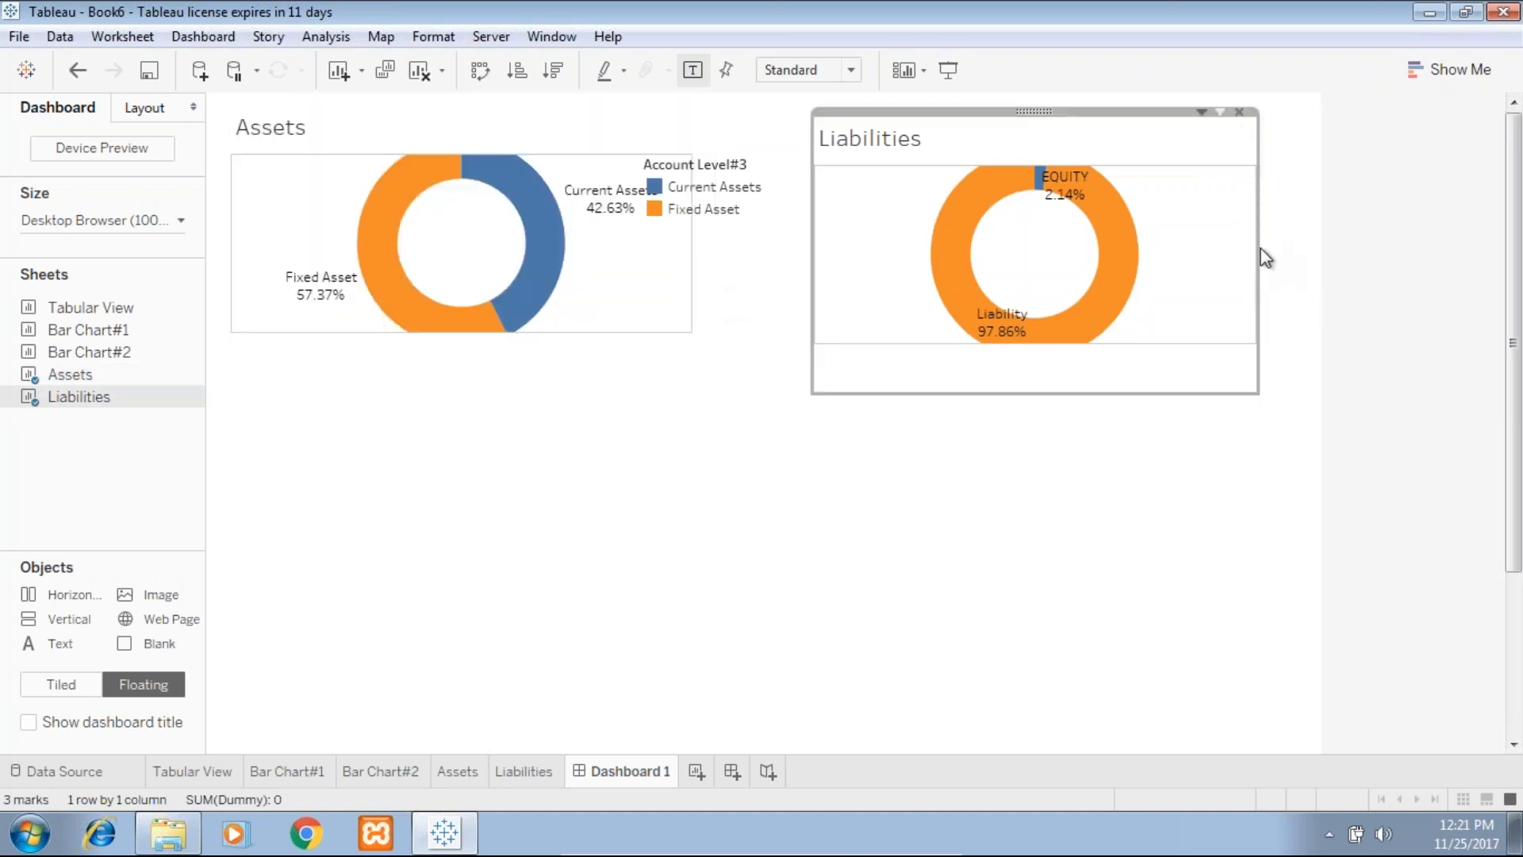
left_click_drag(1256, 250, 1293, 284)
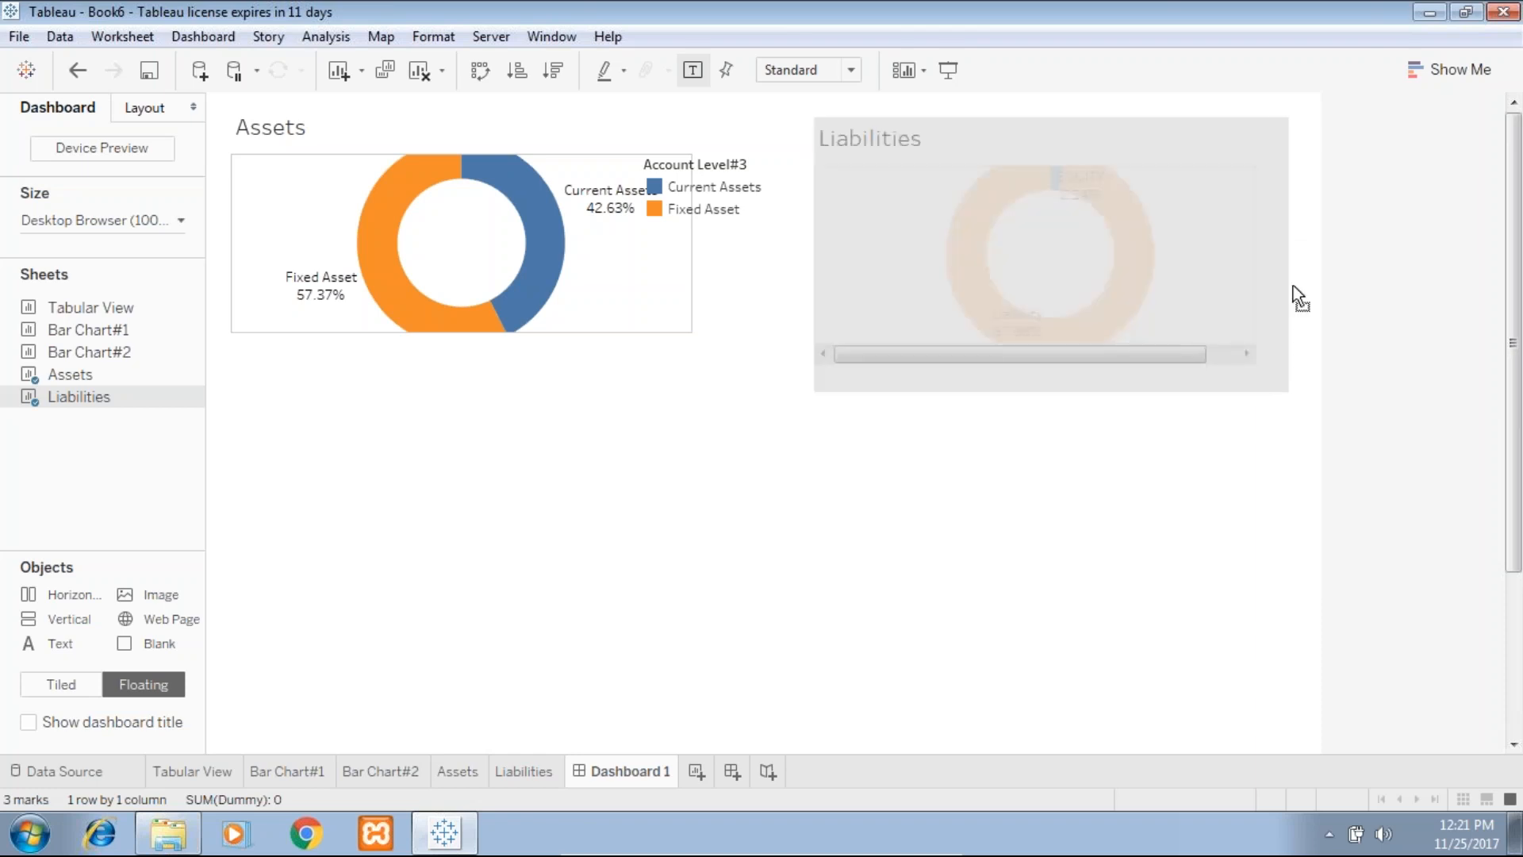
left_click_drag(994, 393, 995, 440)
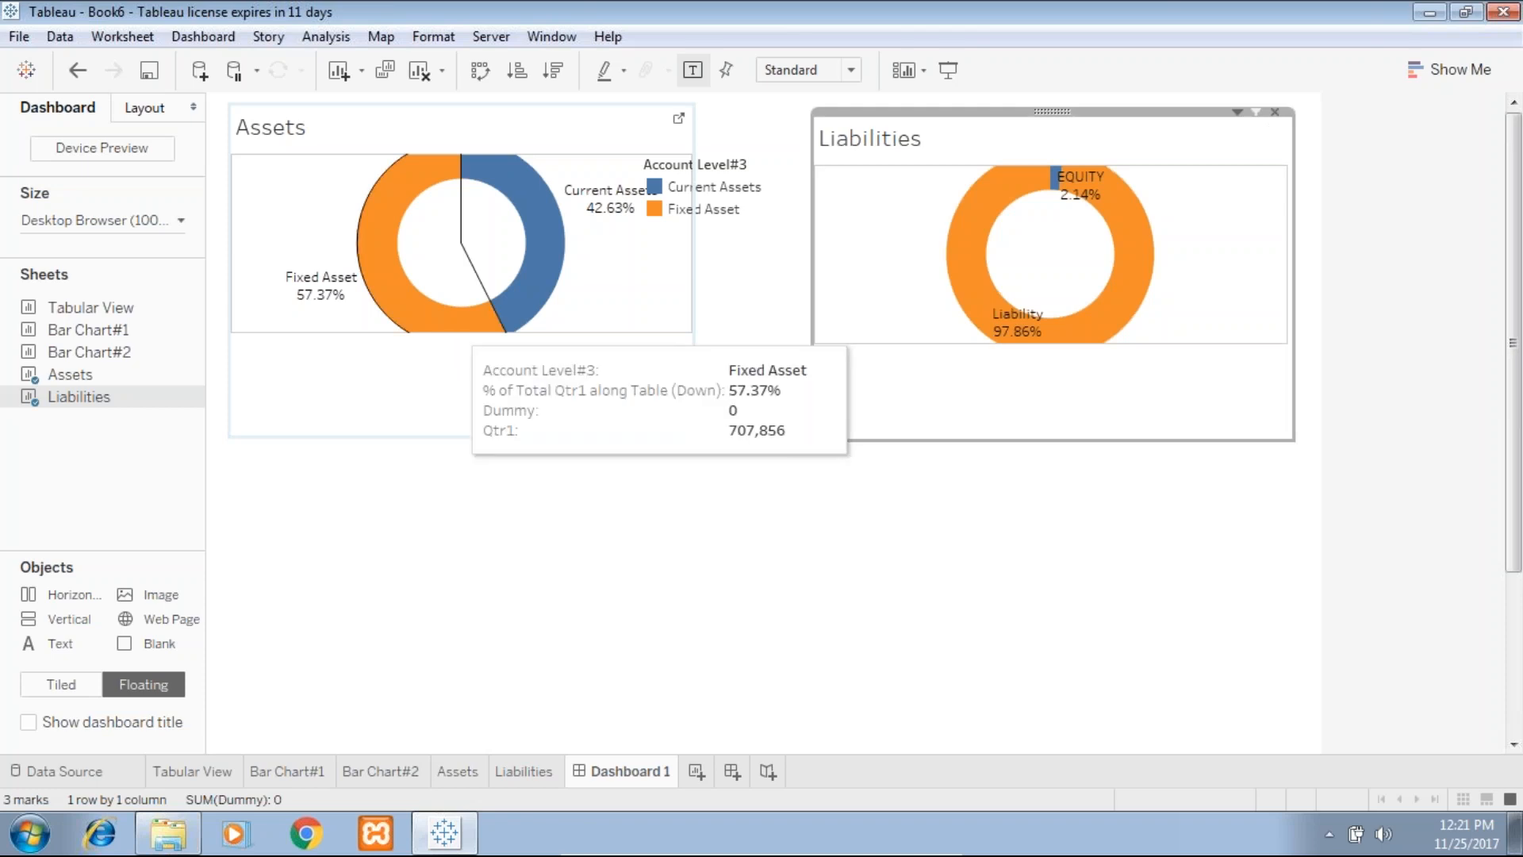
Increase the height of both doughnut charts on the dashboard, and stretch the Assets chart further on its own worksheet.
left_click_drag(455, 331, 466, 394)
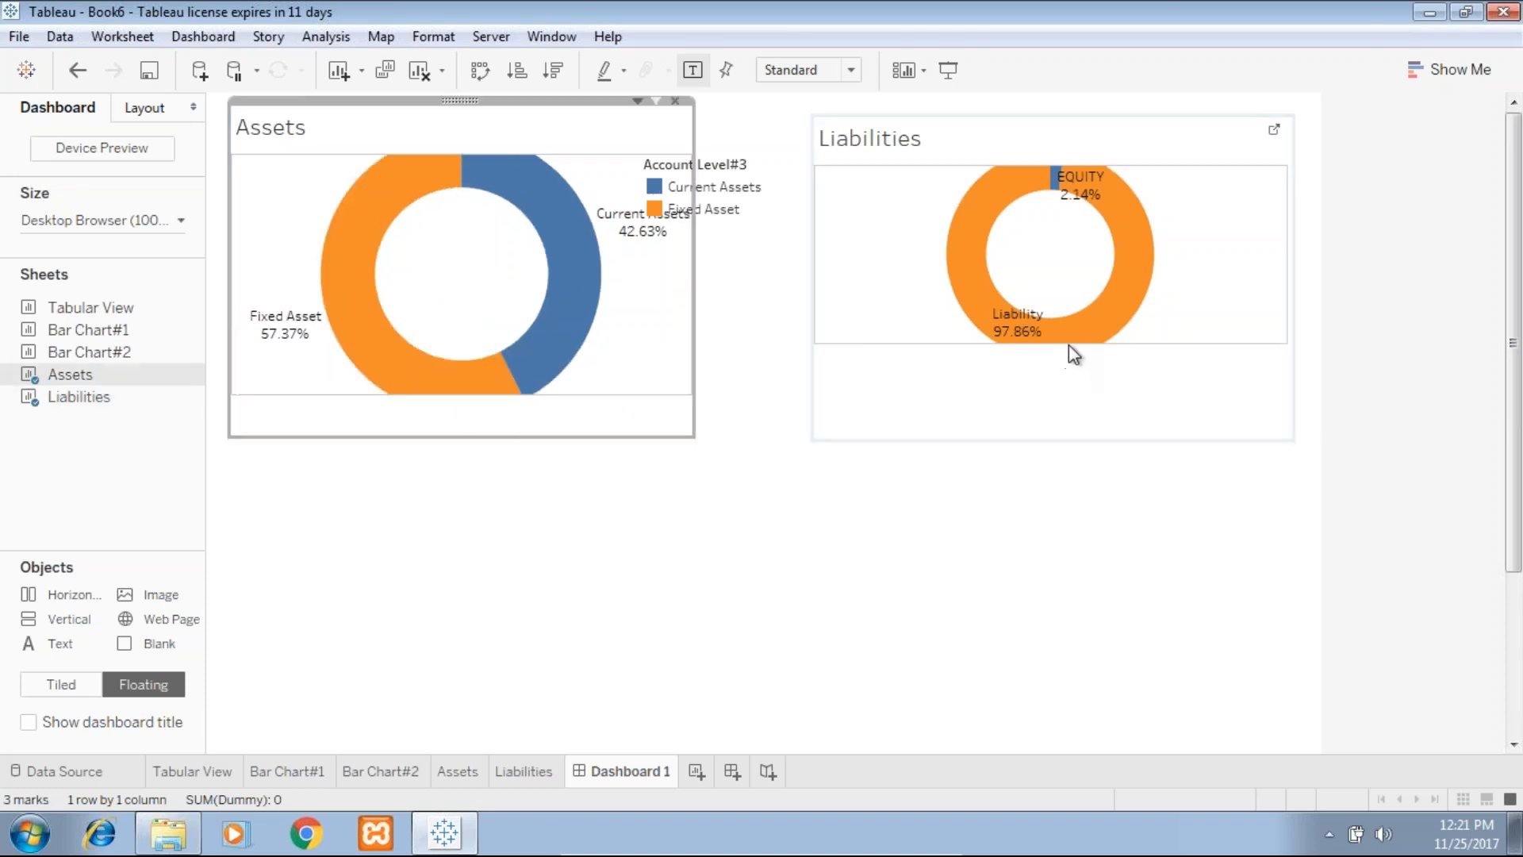
left_click_drag(1069, 345, 1064, 394)
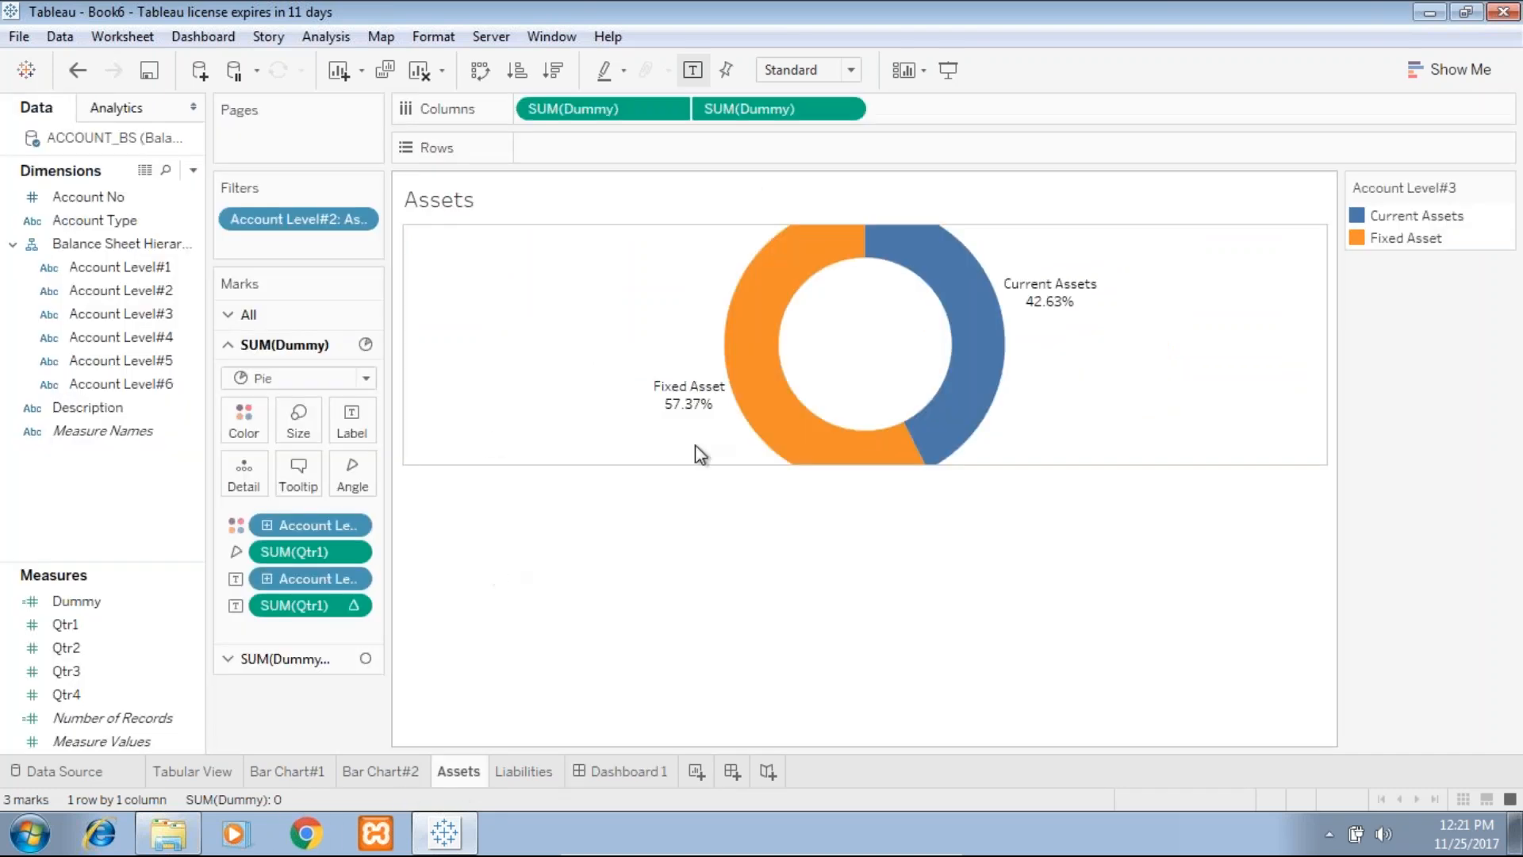
left_click_drag(697, 466, 698, 551)
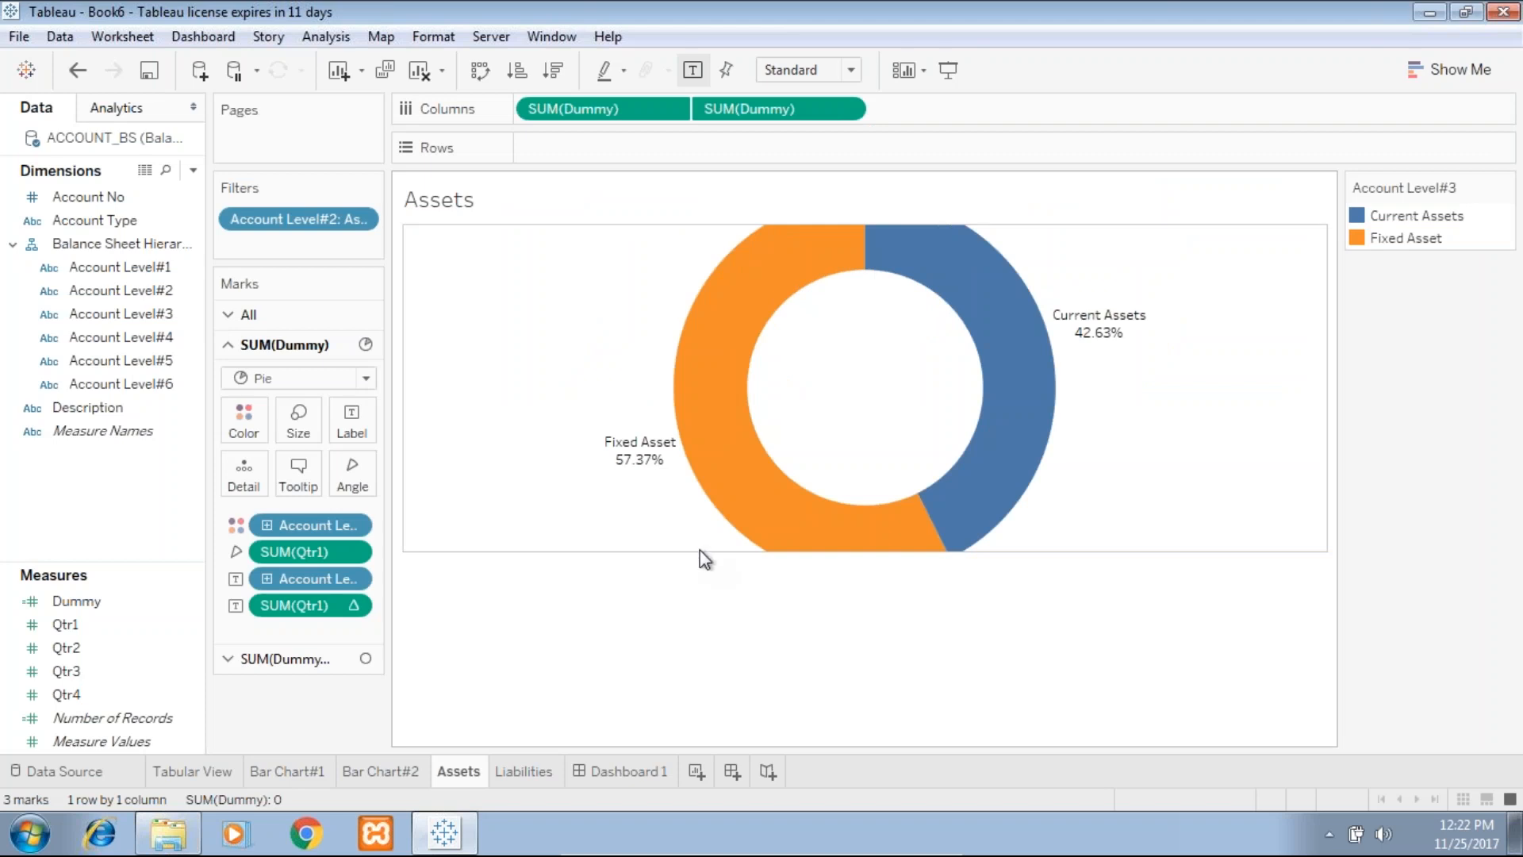
Shrink the first Dummy's pie and the second Dummy's inner circle on the Assets sheet so the whole doughnut fits its pane.
left_click(778, 373)
left_click(1053, 254)
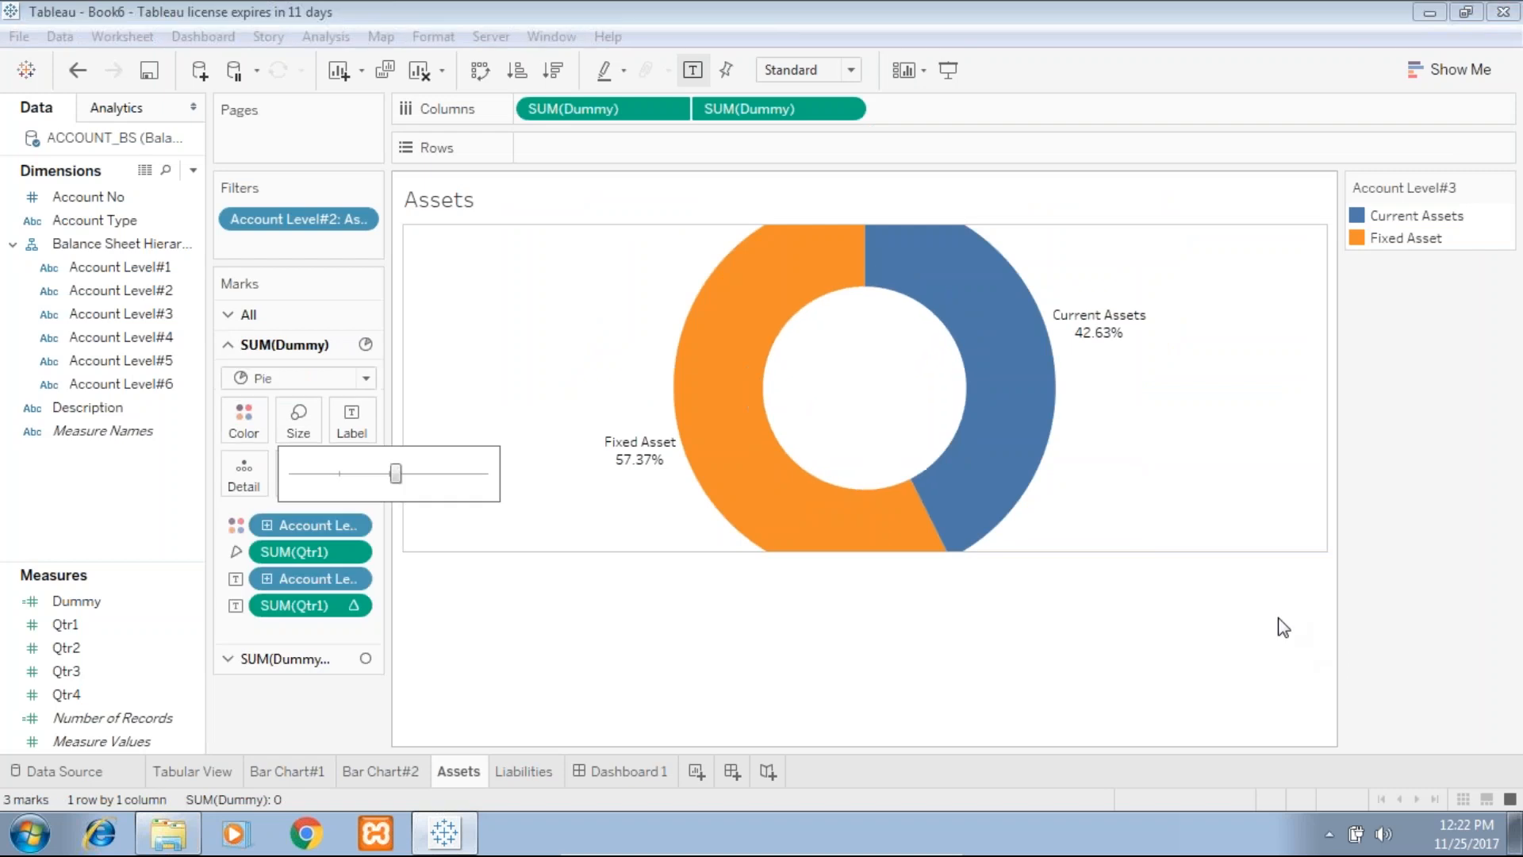
left_click_drag(386, 475, 372, 475)
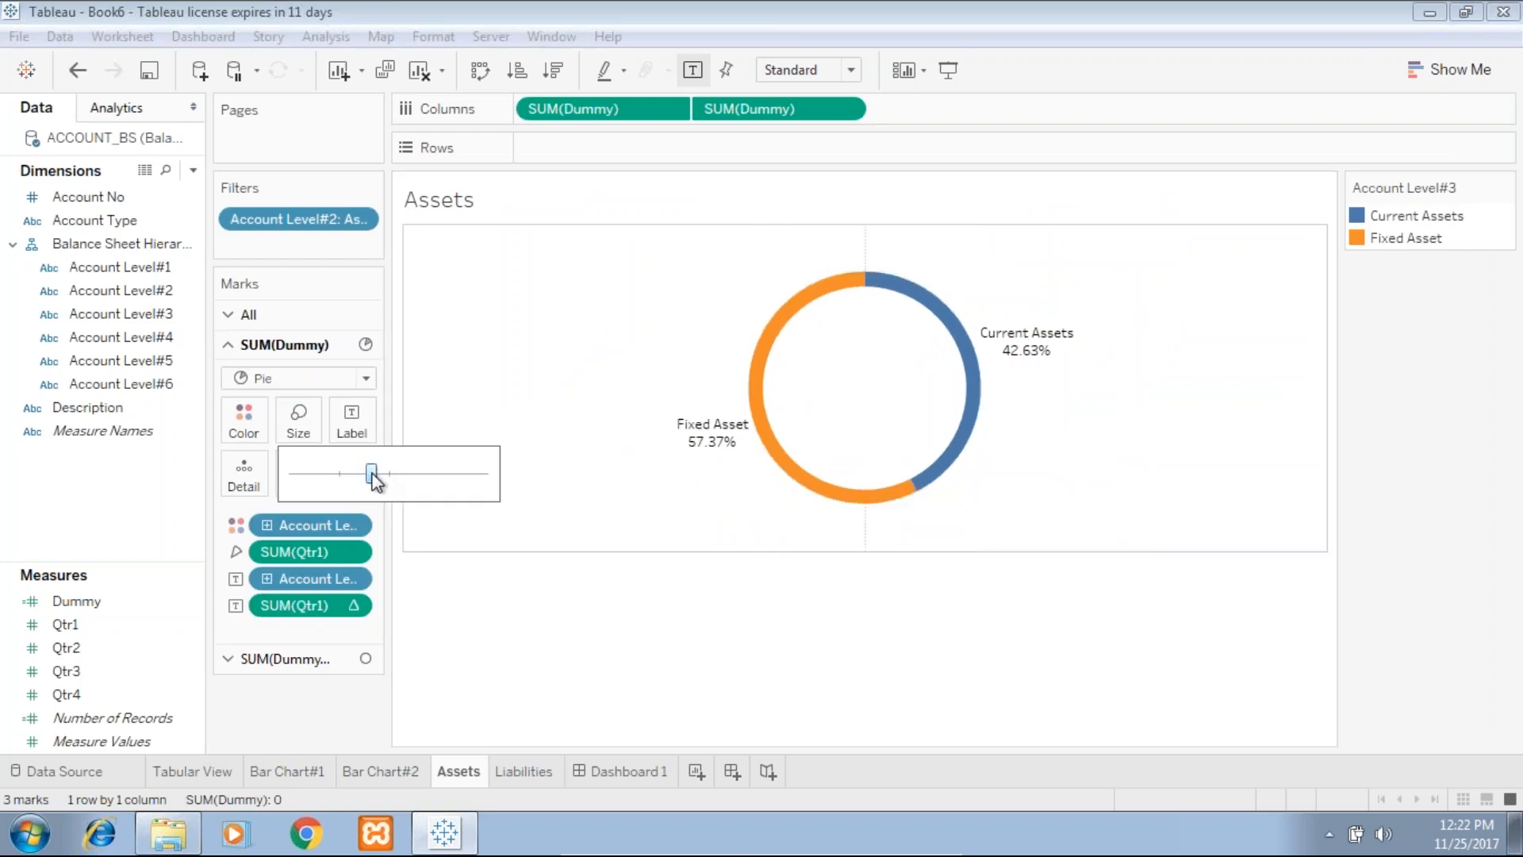
left_click(295, 659)
left_click(306, 456)
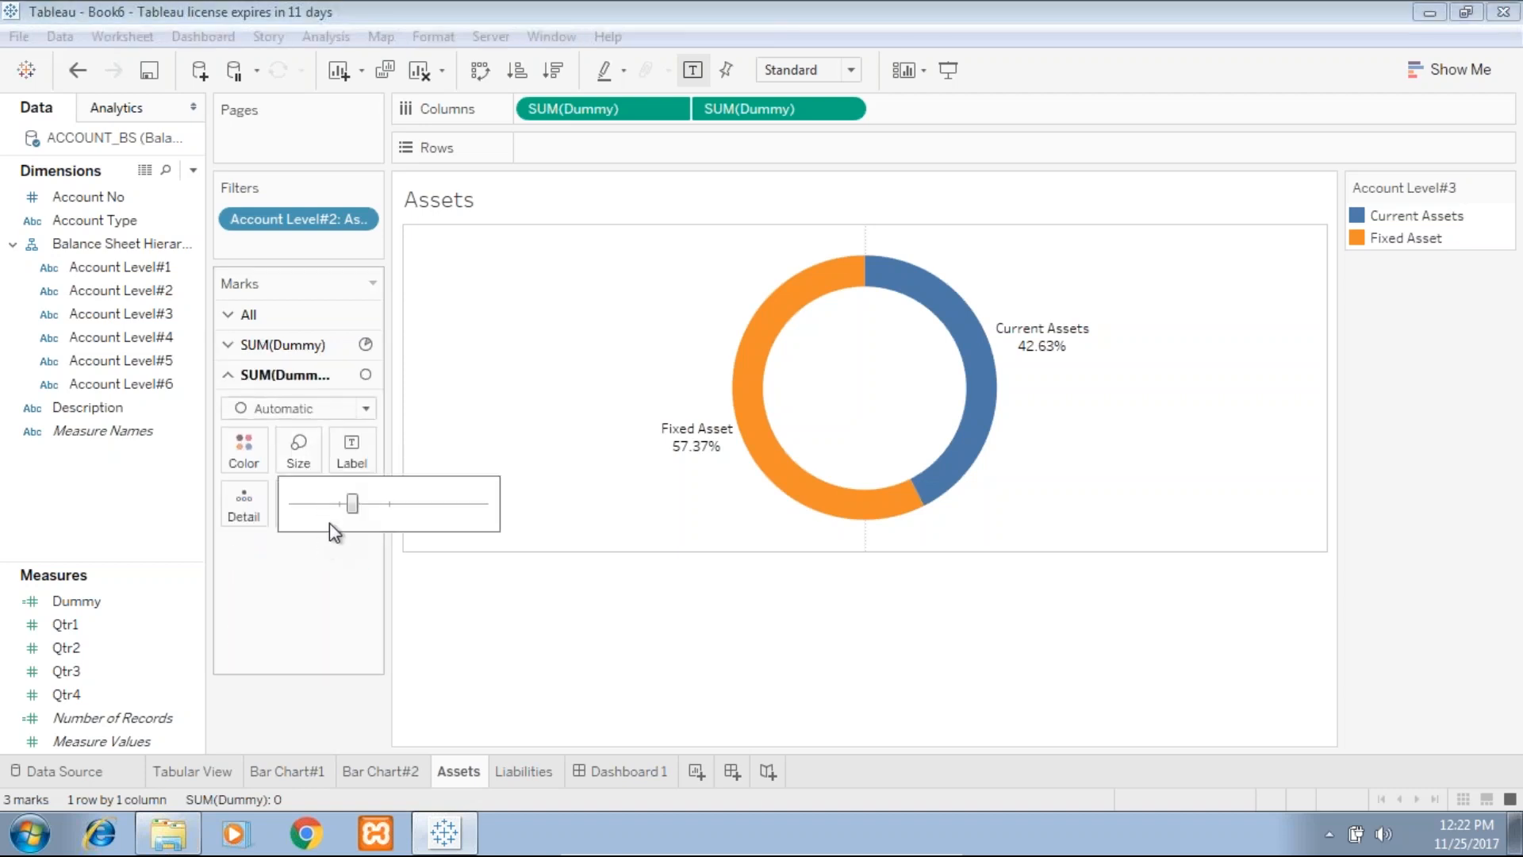
left_click_drag(334, 506, 329, 504)
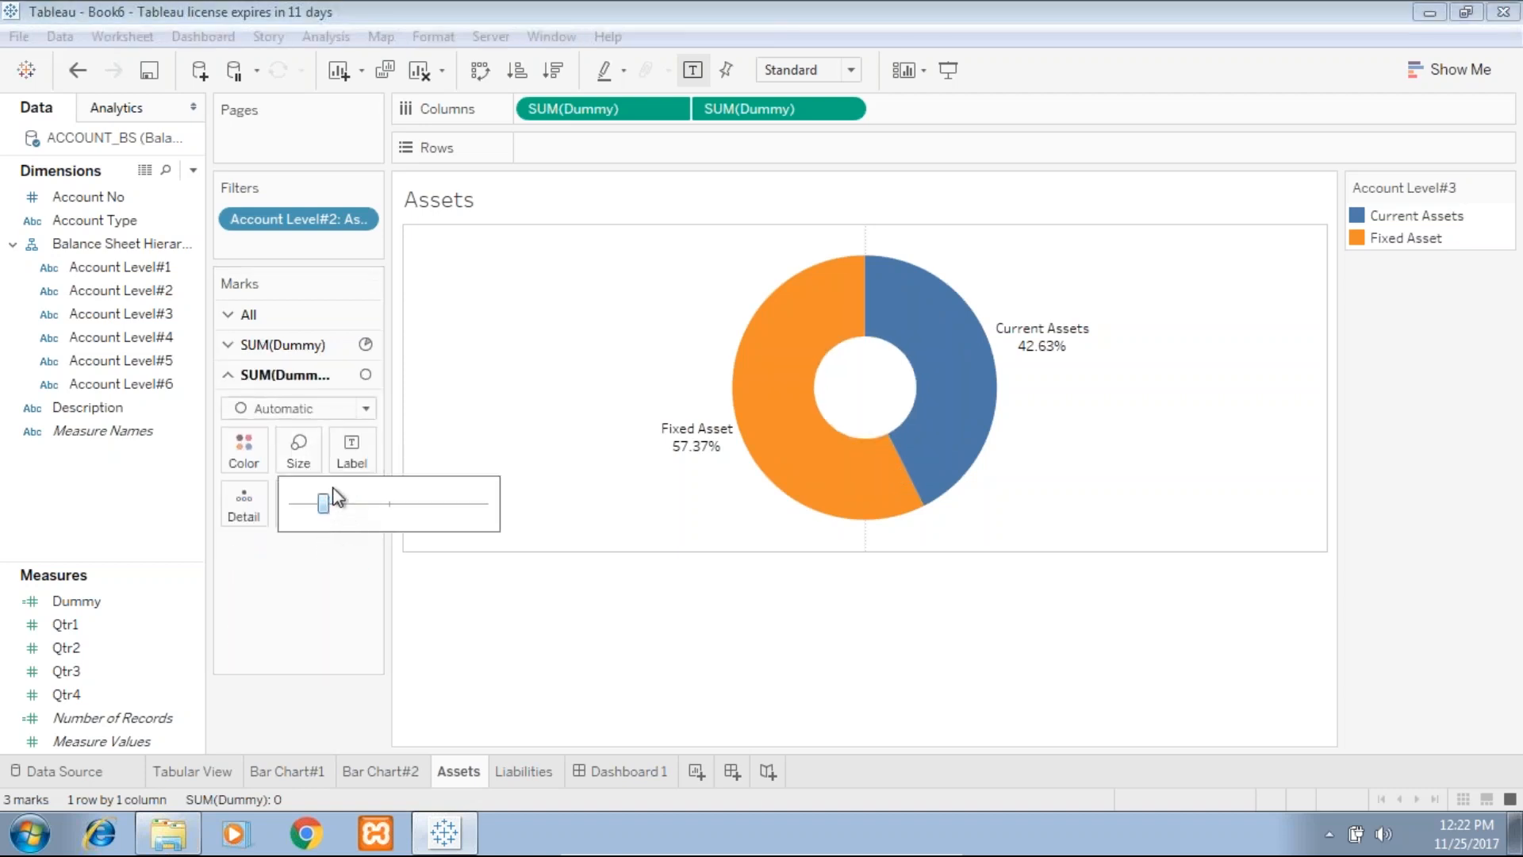
left_click(318, 344)
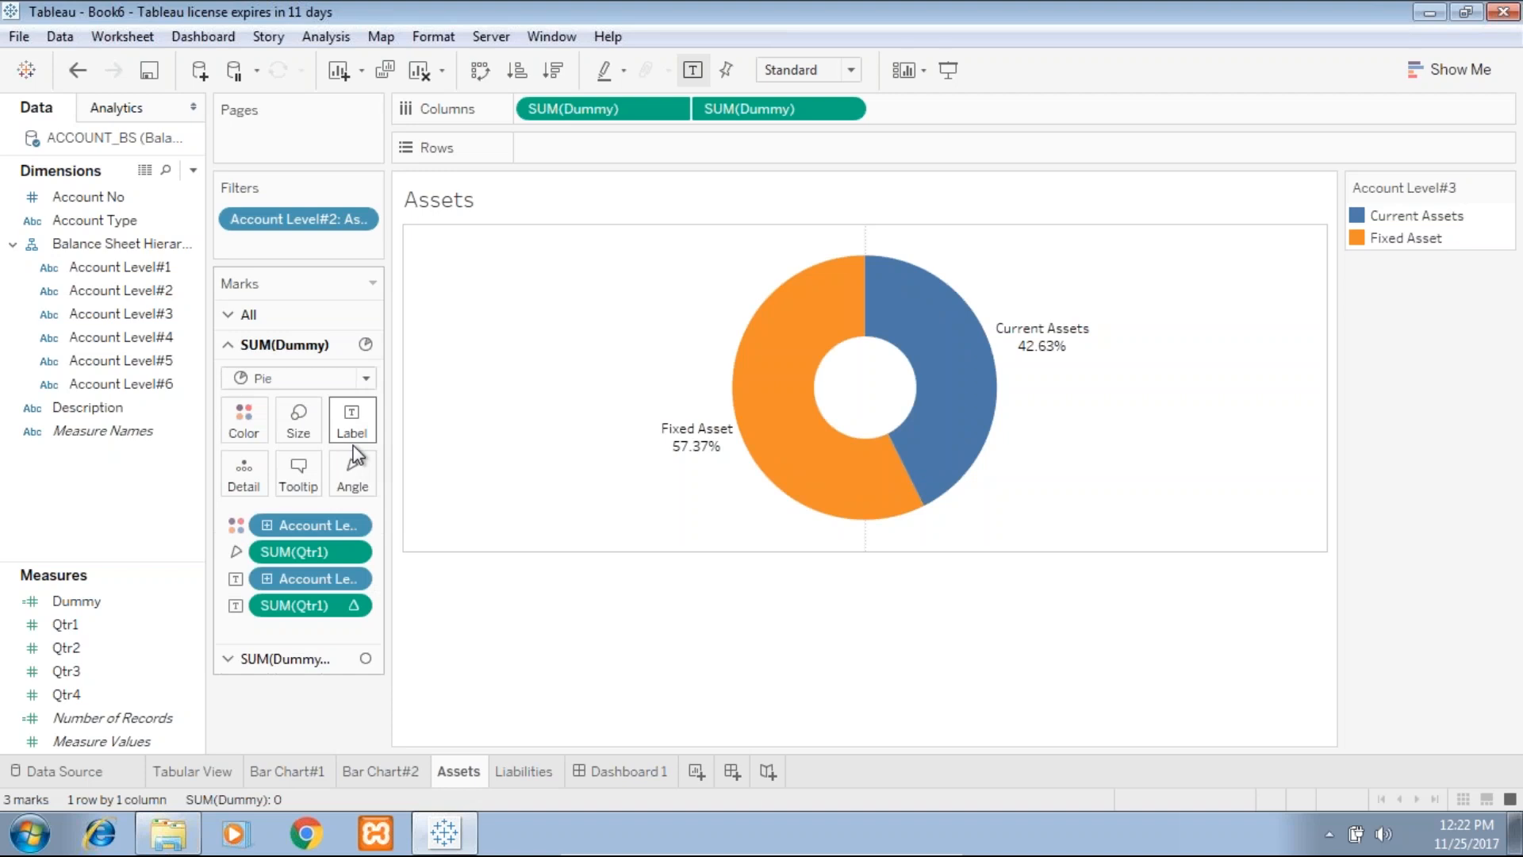
left_click(298, 418)
left_click_drag(370, 473, 353, 473)
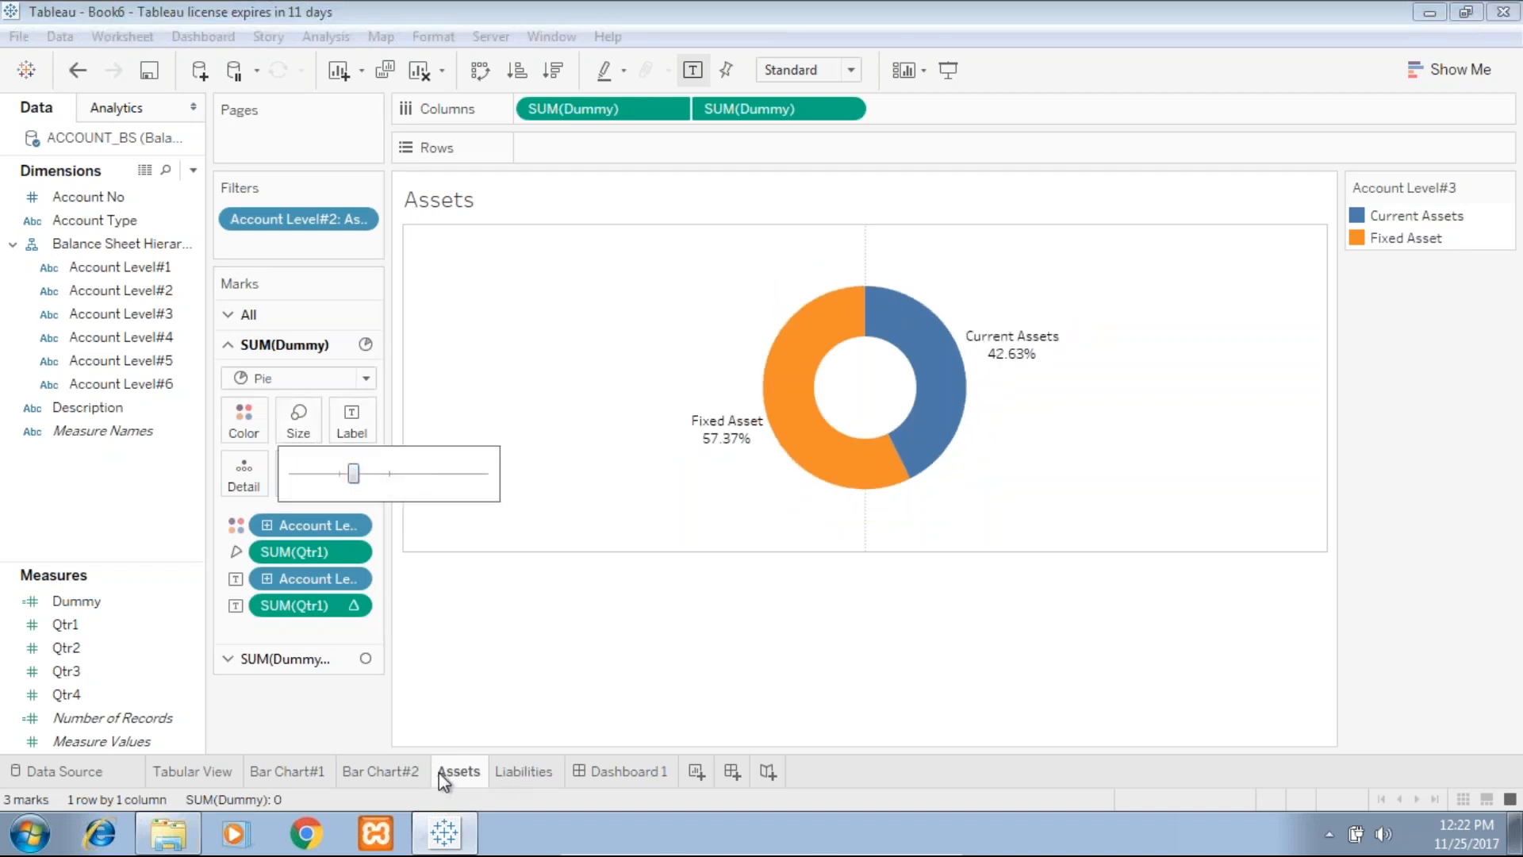
Reduce the size of all marks together on the Liabilities sheet.
left_click(520, 769)
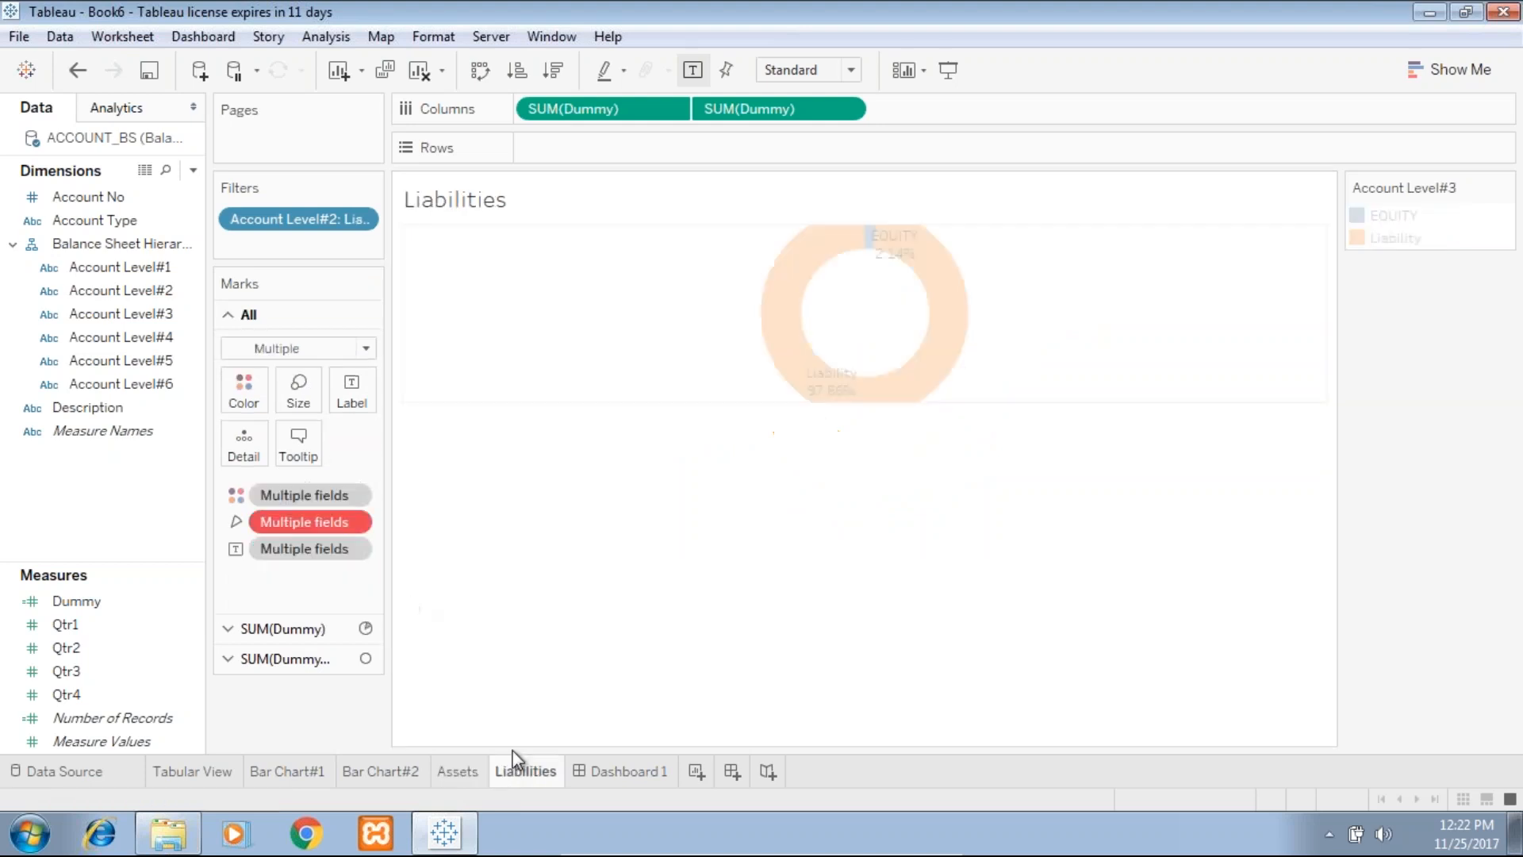
left_click(297, 387)
left_click_drag(370, 450, 357, 449)
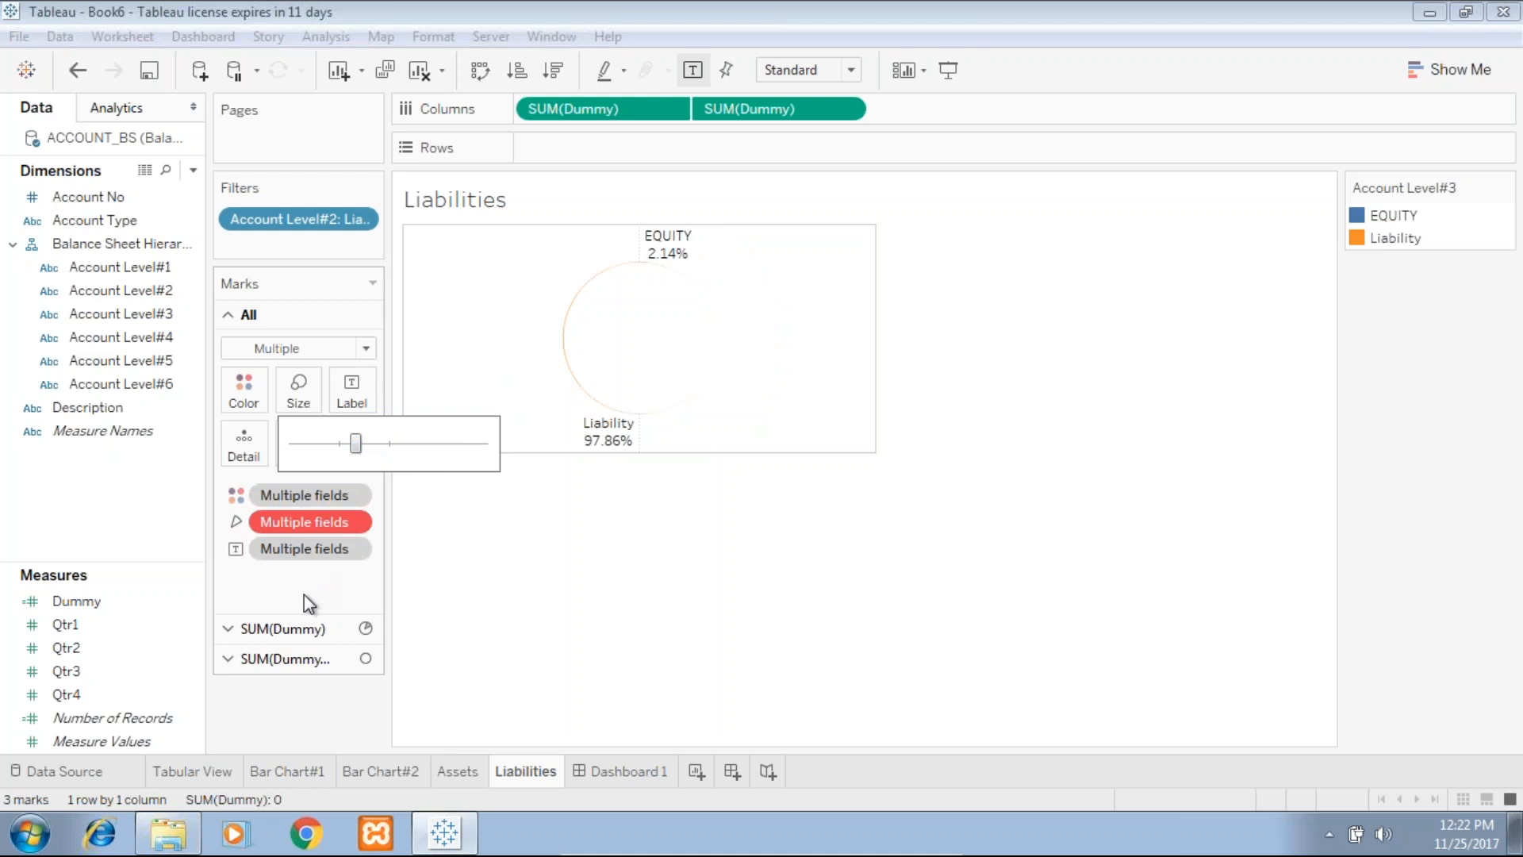
Resize the first Dummy's pie and shrink the second Dummy's circle on the Liabilities sheet to form a smaller doughnut ring.
left_click(299, 657)
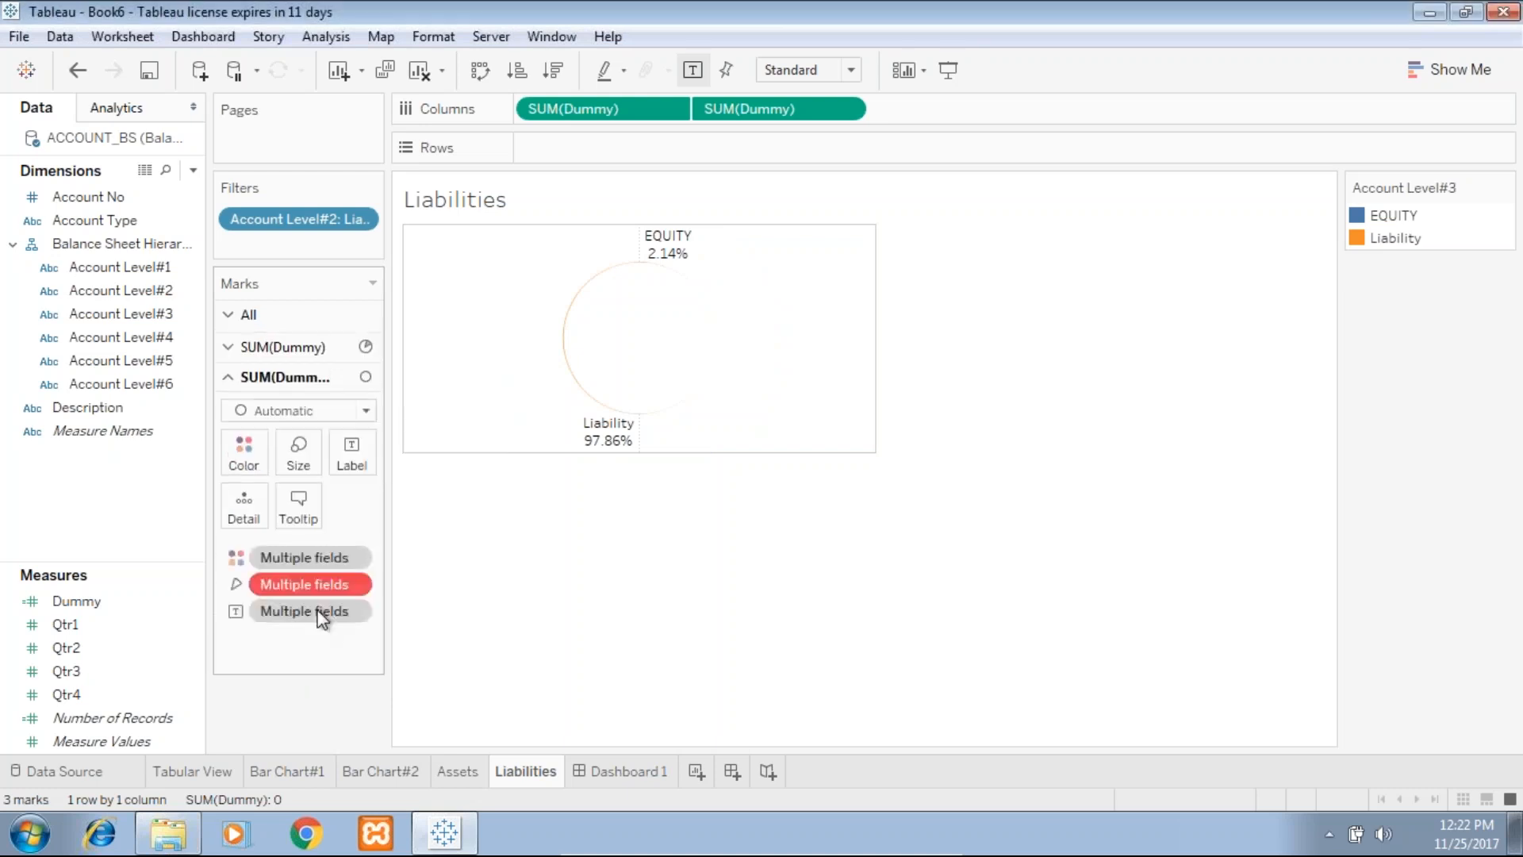
left_click(316, 349)
left_click(308, 428)
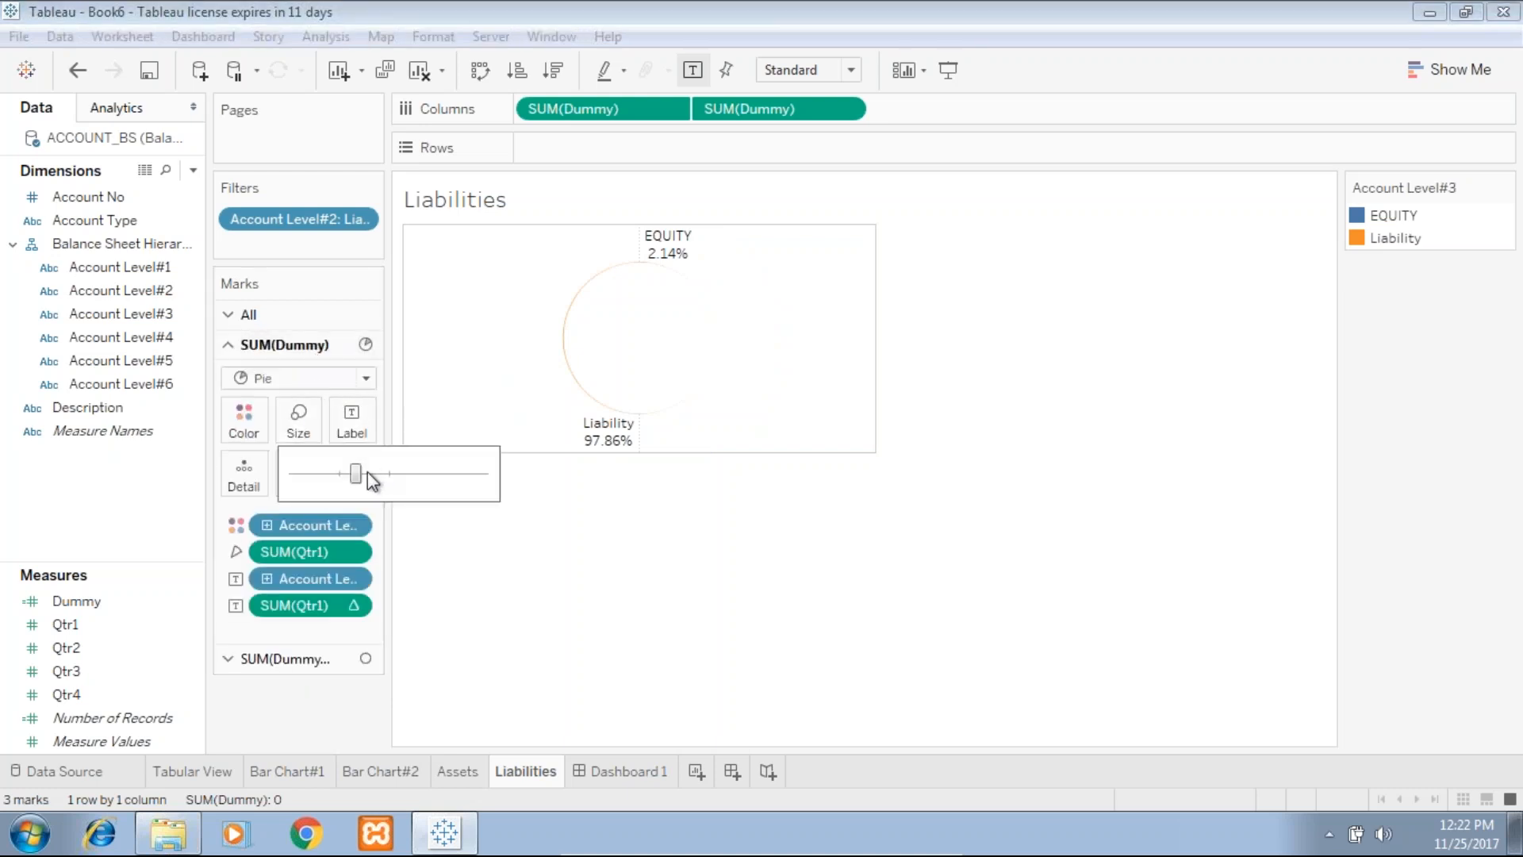
left_click_drag(358, 484, 328, 485)
left_click(302, 674)
left_click(307, 657)
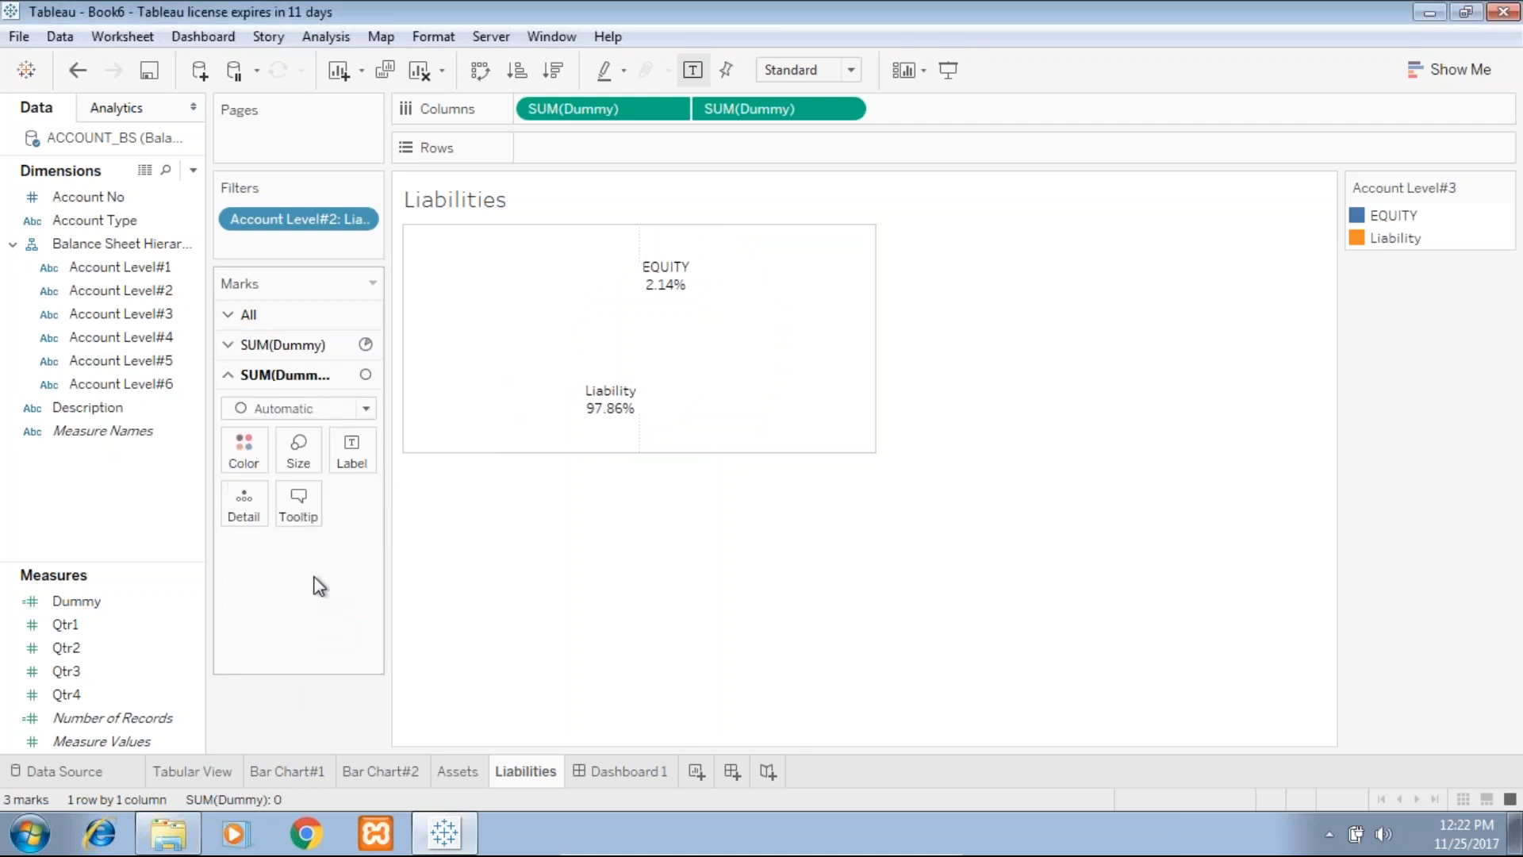
left_click(299, 456)
left_click_drag(354, 505, 308, 506)
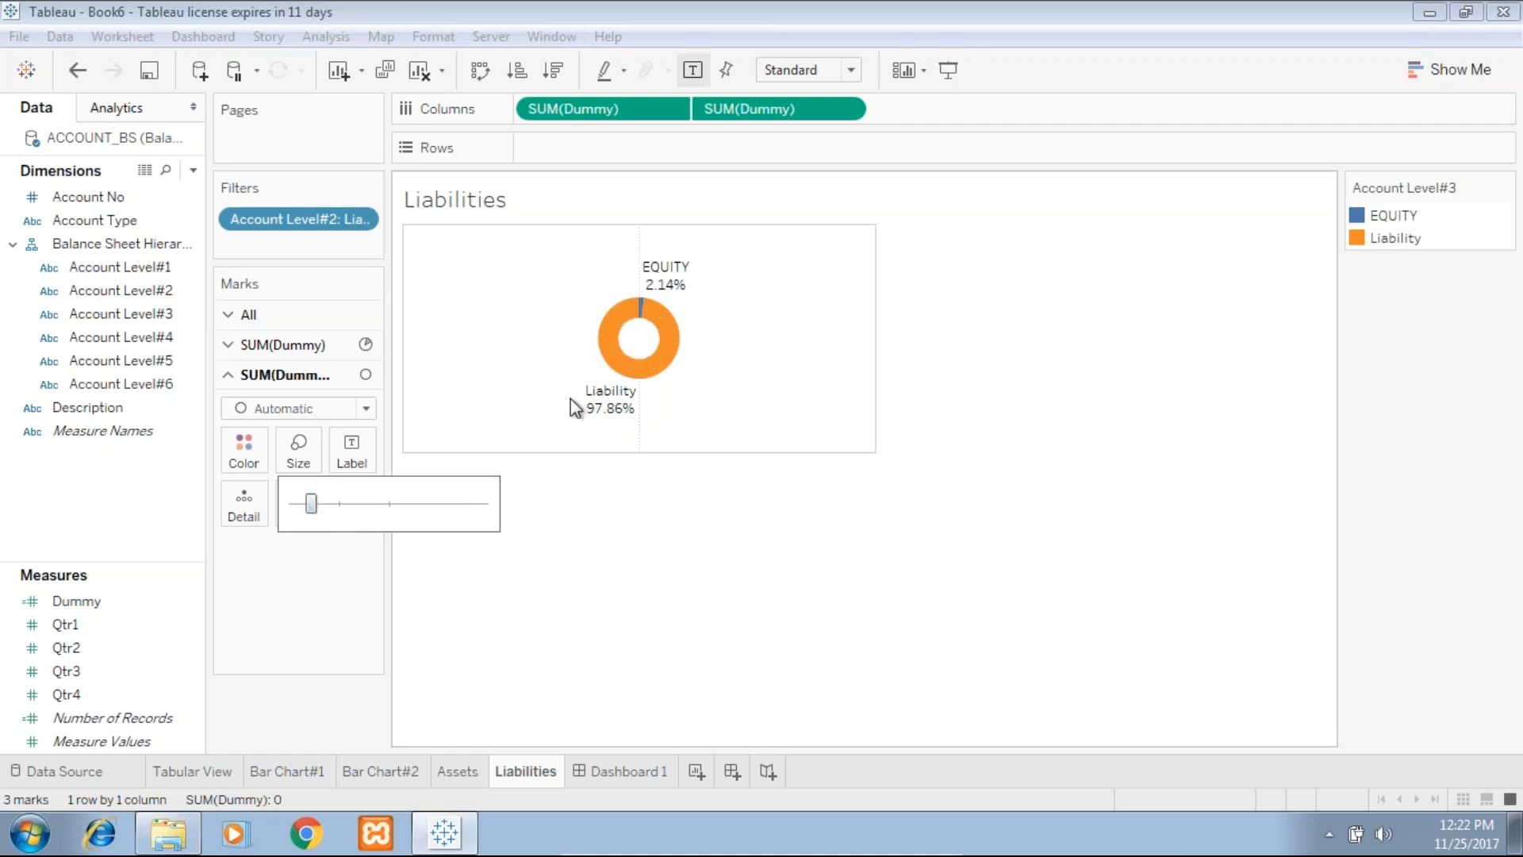
Return to Dashboard 1, place the Tabular View sheet below the Assets chart, and widen it across nearly the full dashboard.
left_click(665, 773)
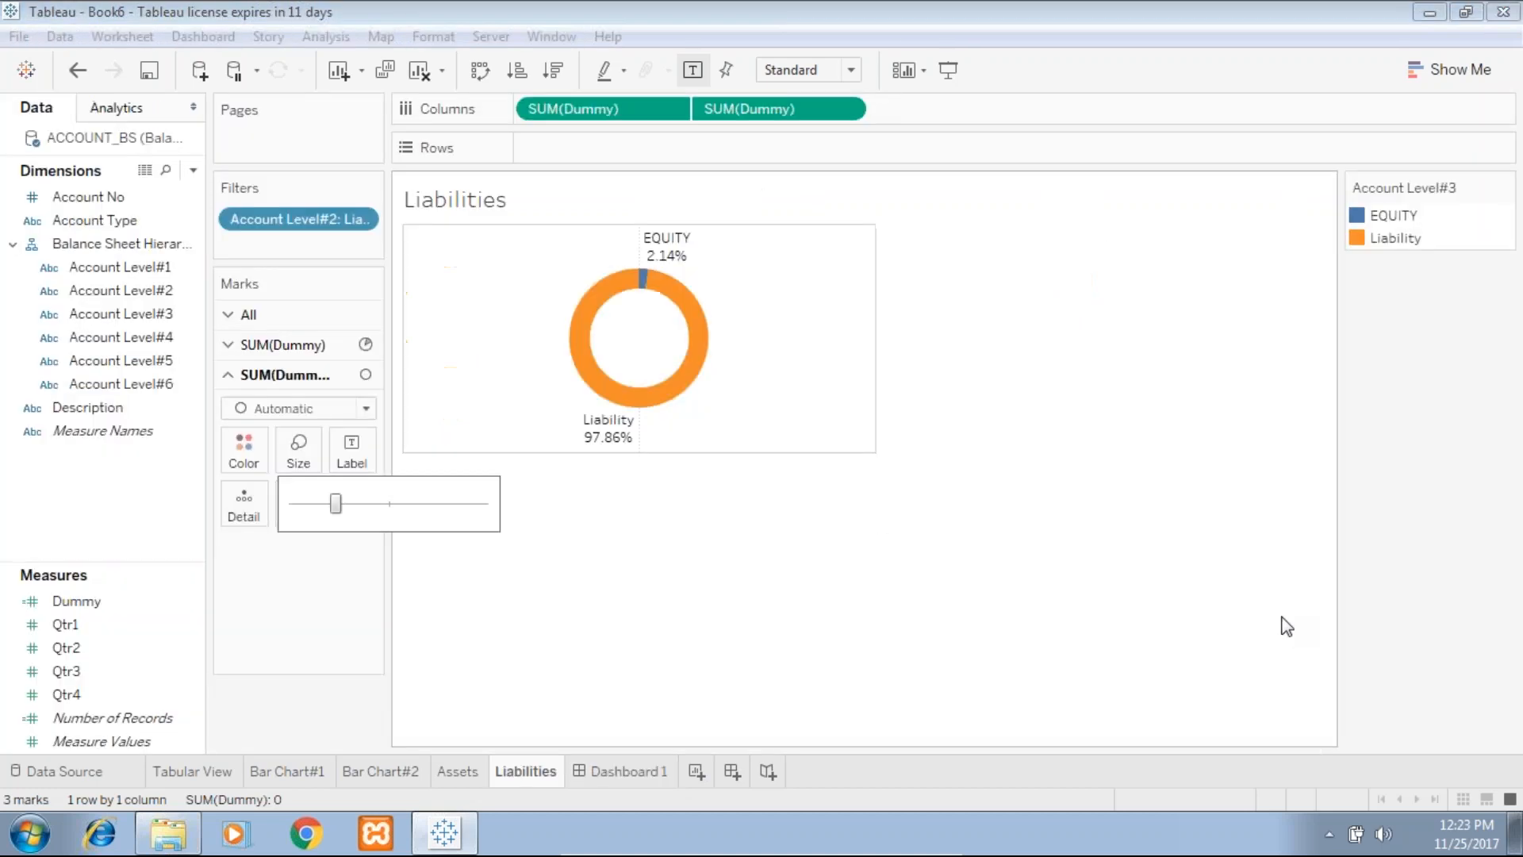
left_click(606, 766)
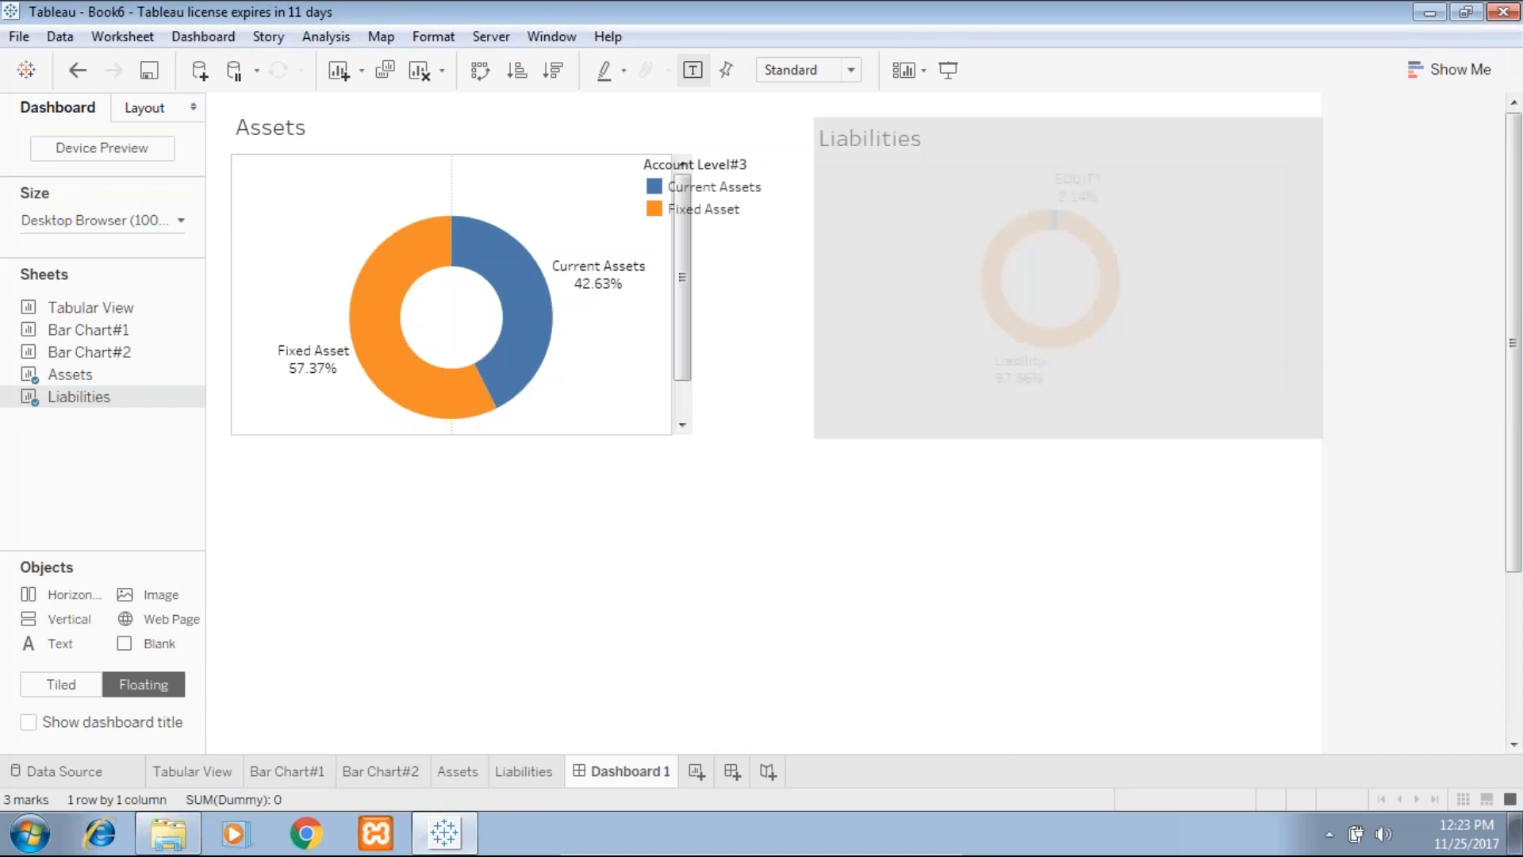
left_click_drag(87, 329, 35, 572)
left_click_drag(58, 307, 377, 502)
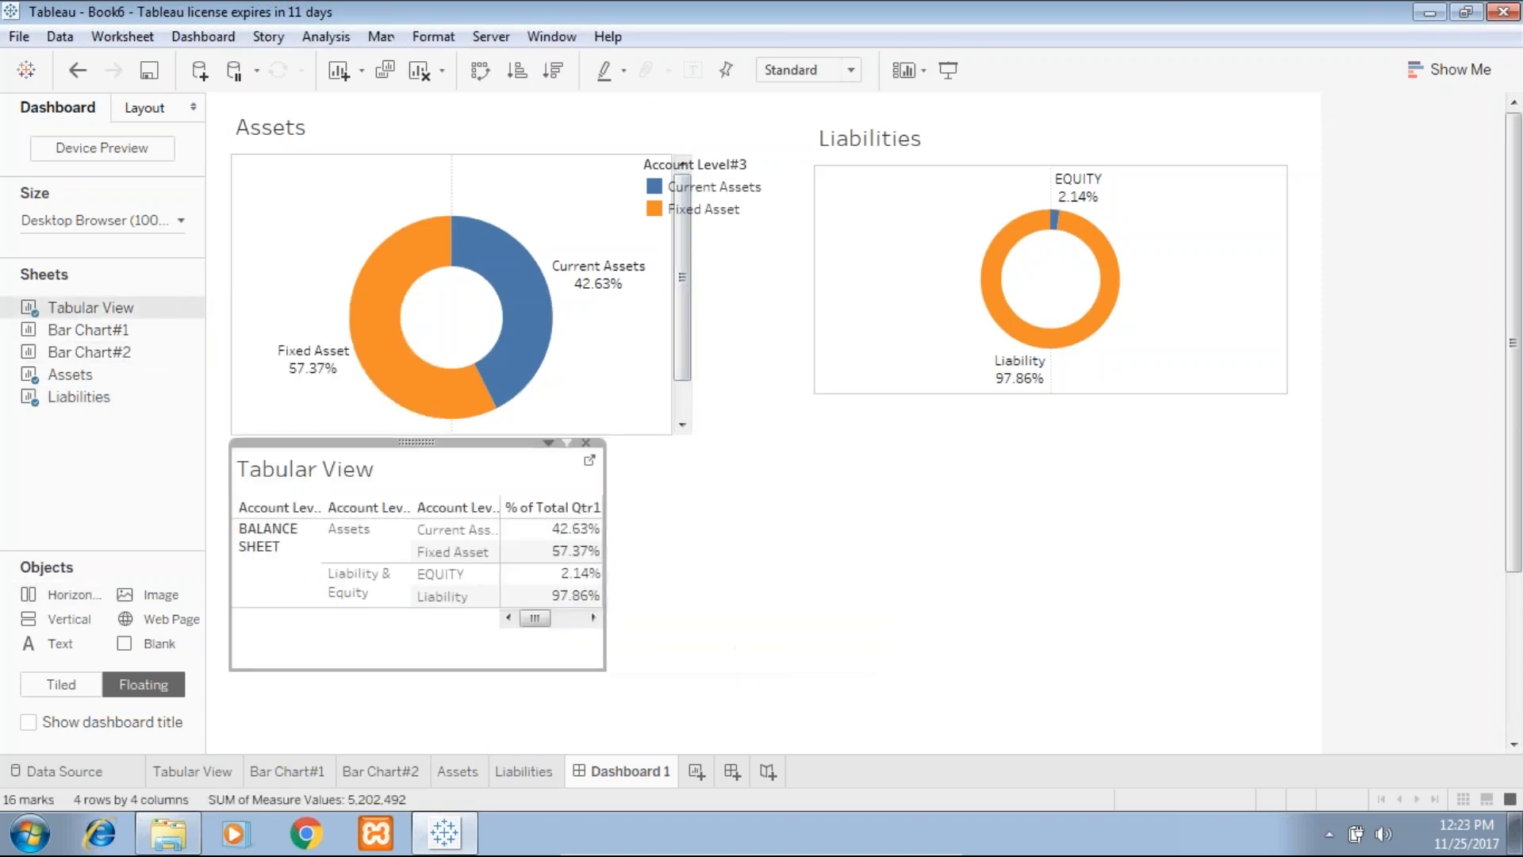
left_click_drag(606, 519, 1304, 496)
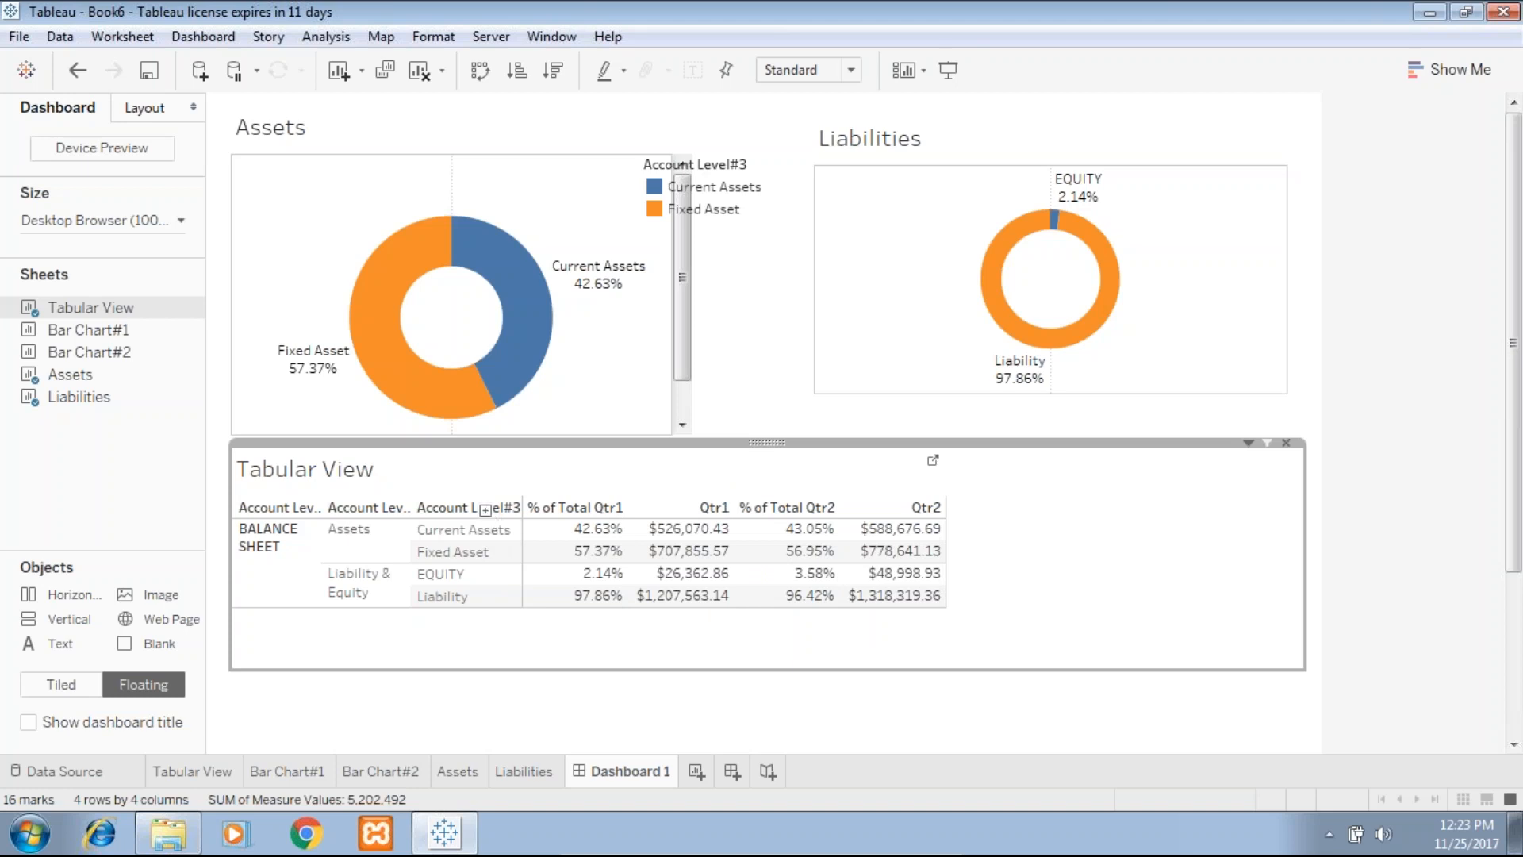
Place the Bar Chart#1 sheet below the Tabular View on the dashboard and widen it to show both quarters' bars.
scroll(1492, 629, "down", 3)
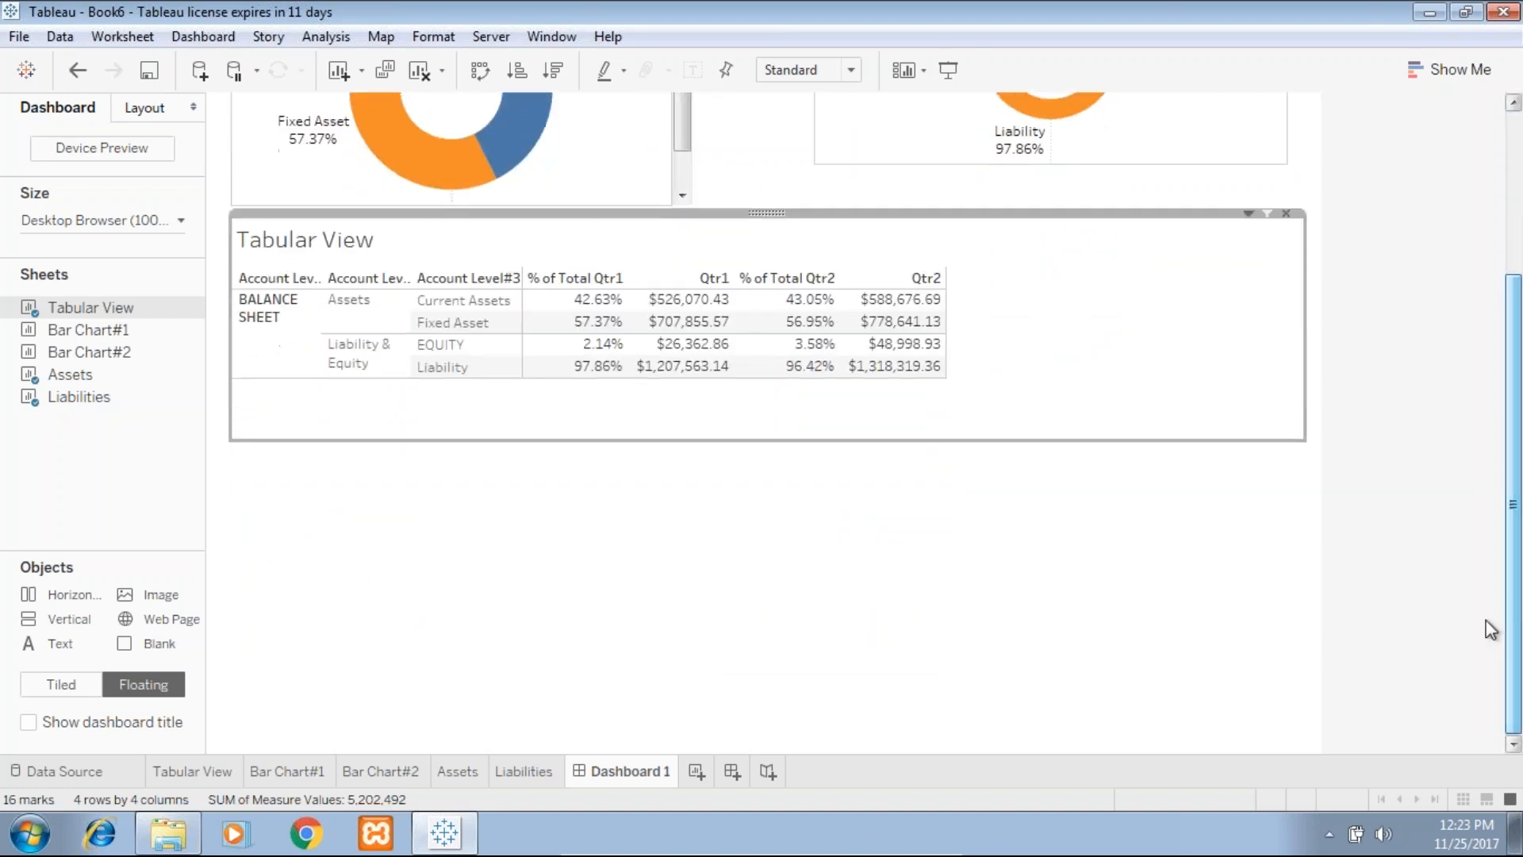
mouse_move(90, 329)
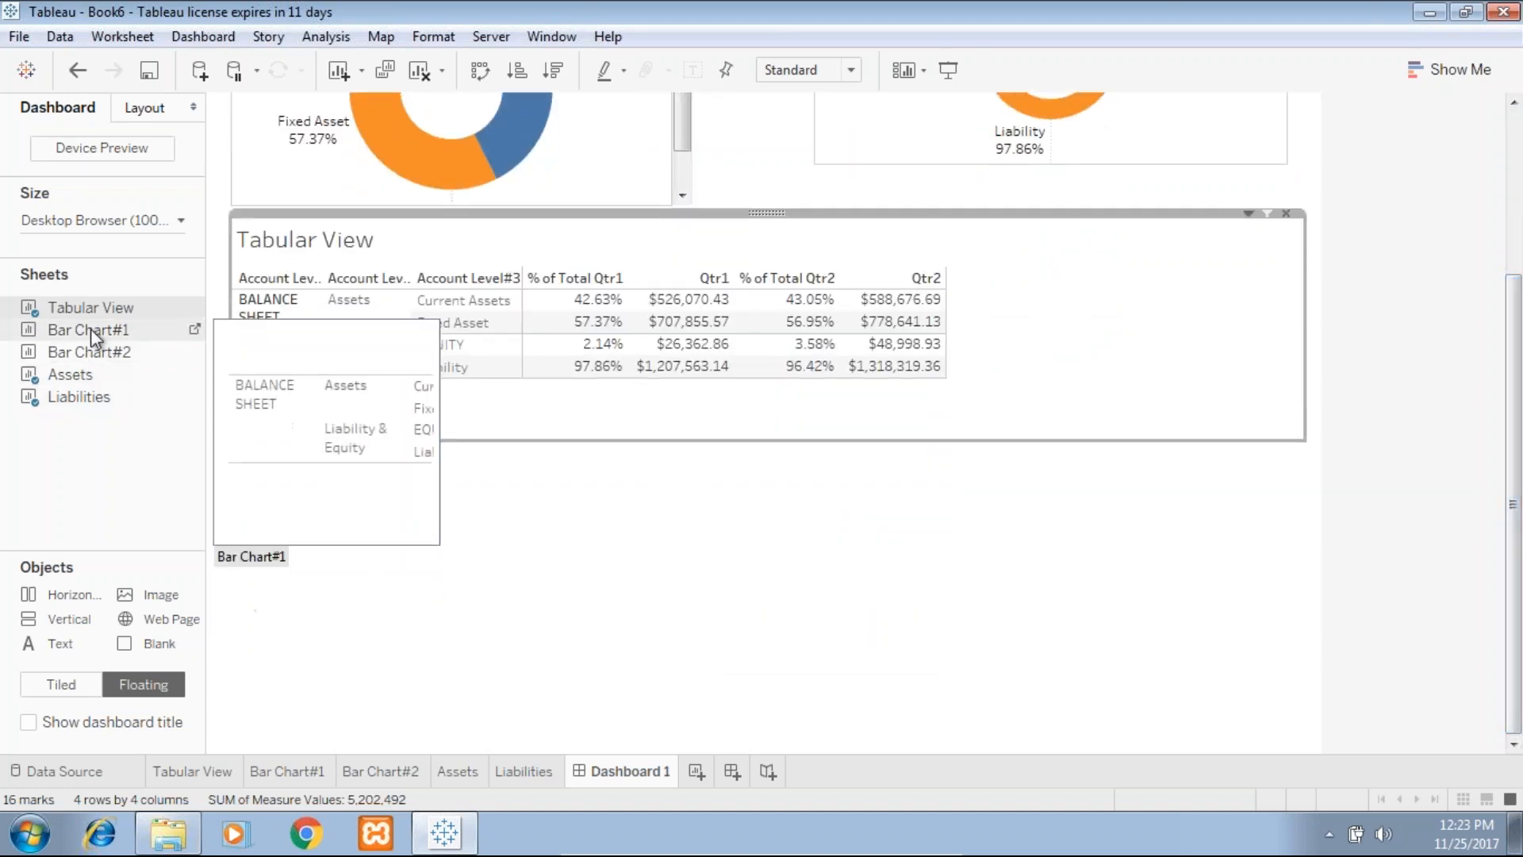
left_click_drag(90, 352, 237, 429)
left_click_drag(604, 501, 854, 499)
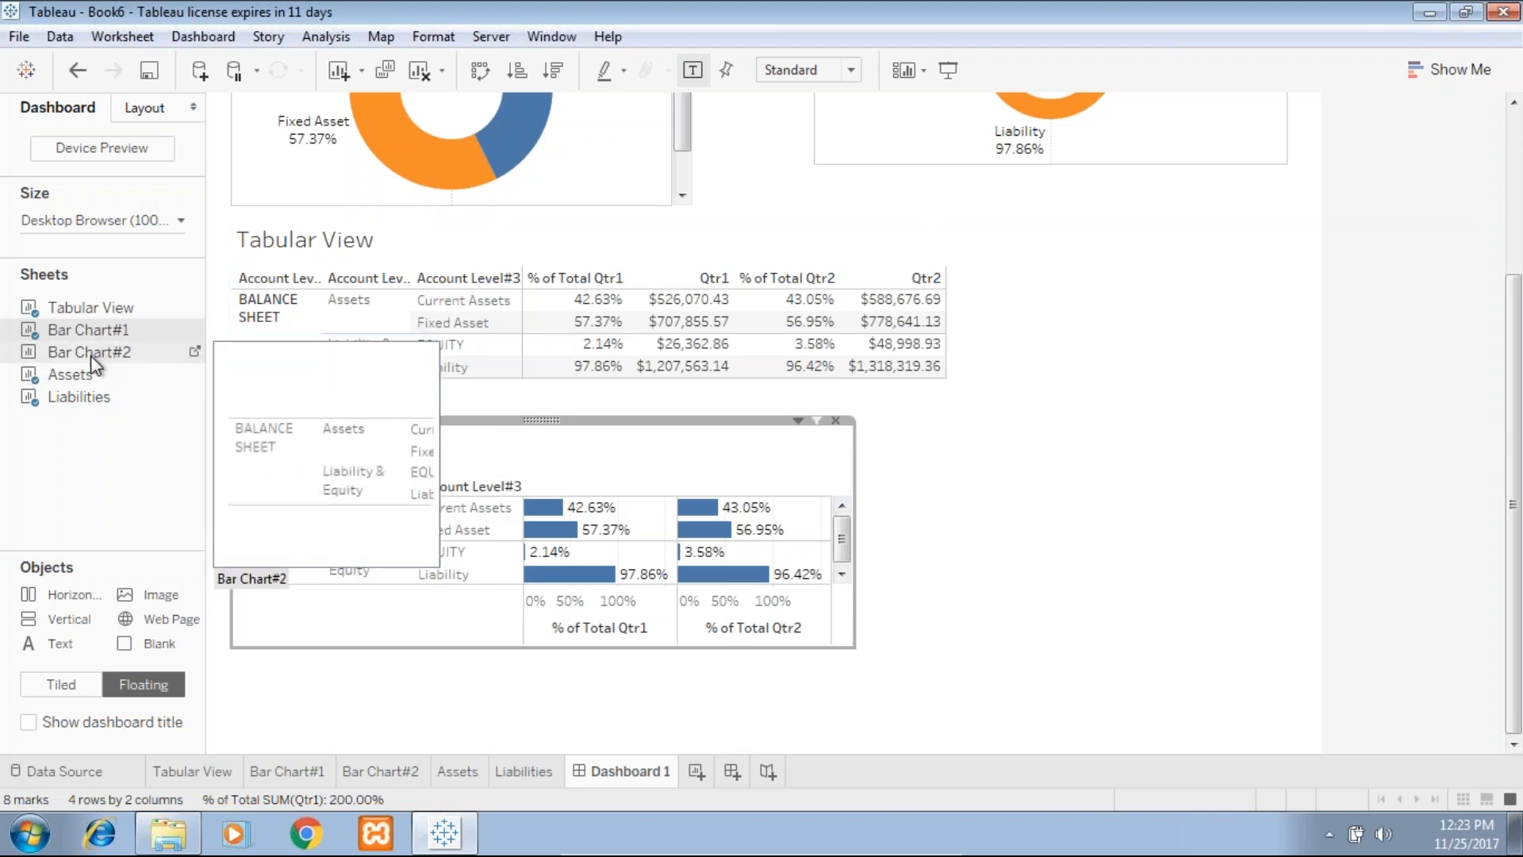
Place the Bar Chart#2 sheet beside Bar Chart#1 on the dashboard and increase its width and height.
left_click_drag(119, 355, 870, 431)
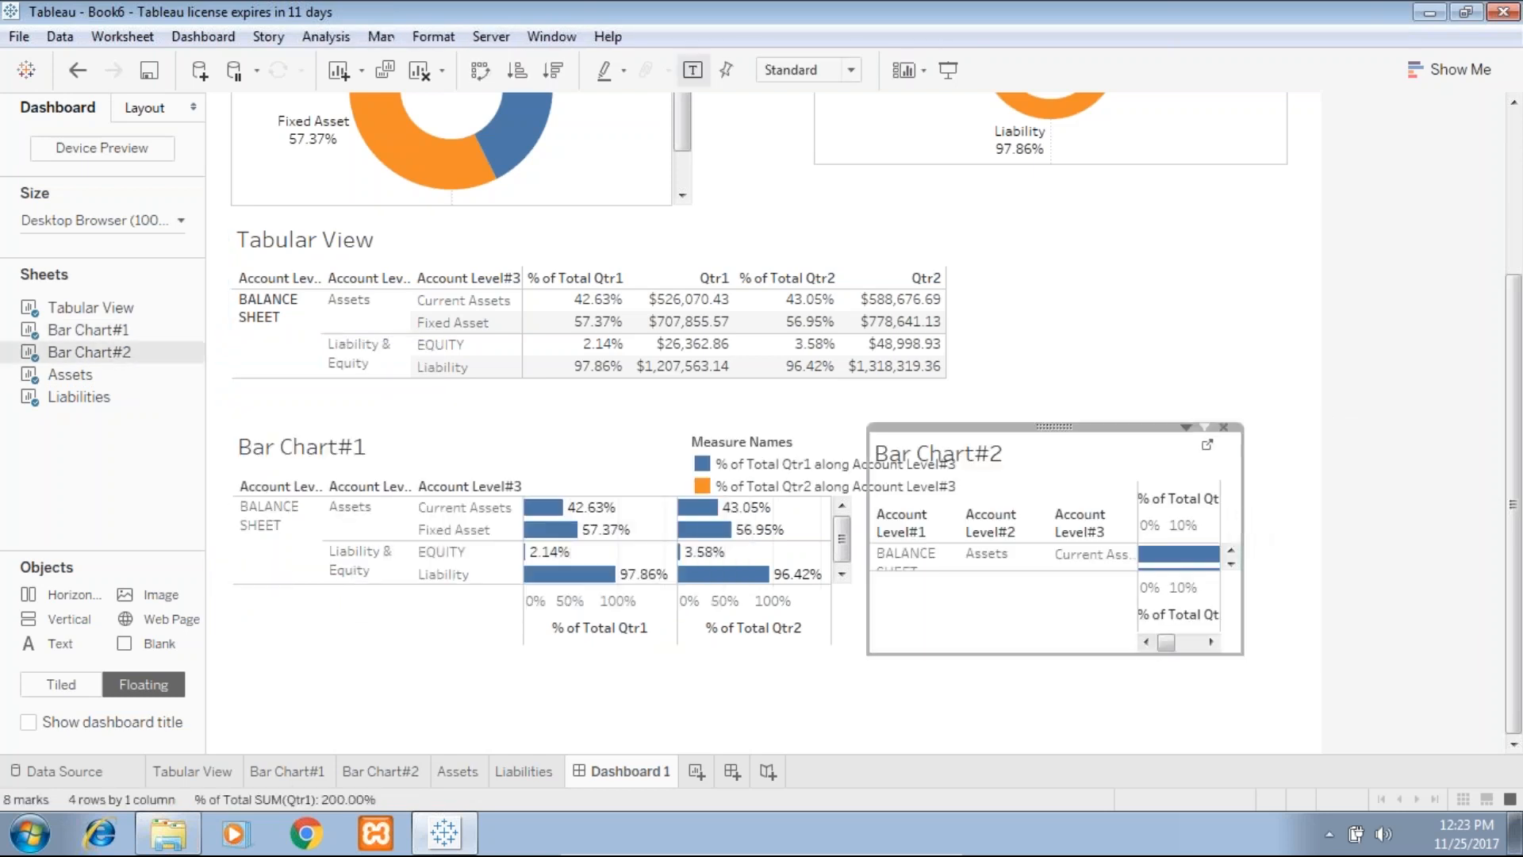
left_click_drag(1242, 516, 1357, 516)
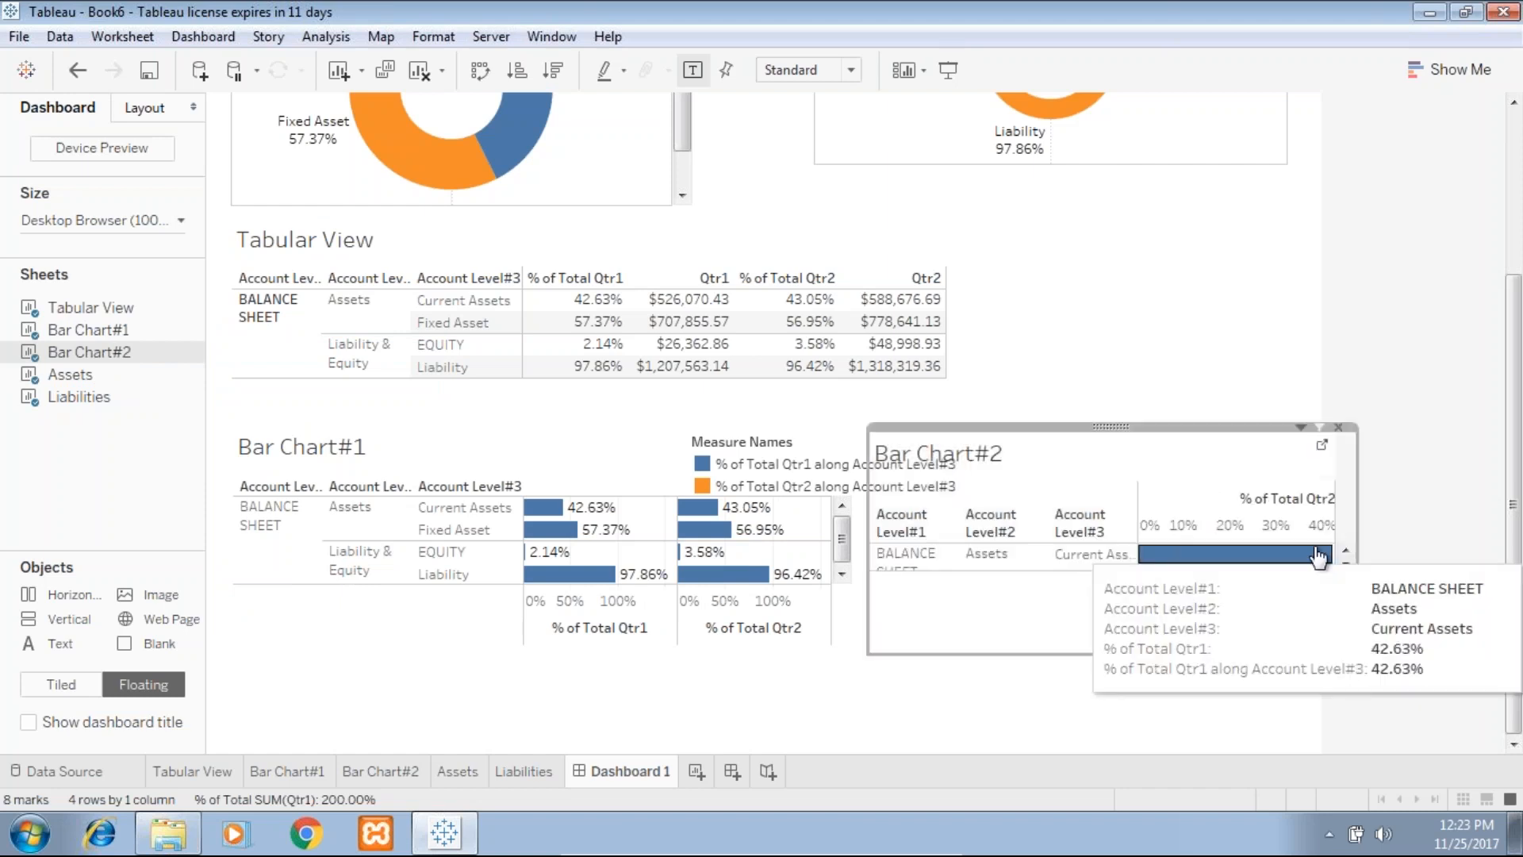
left_click_drag(1271, 654, 1273, 718)
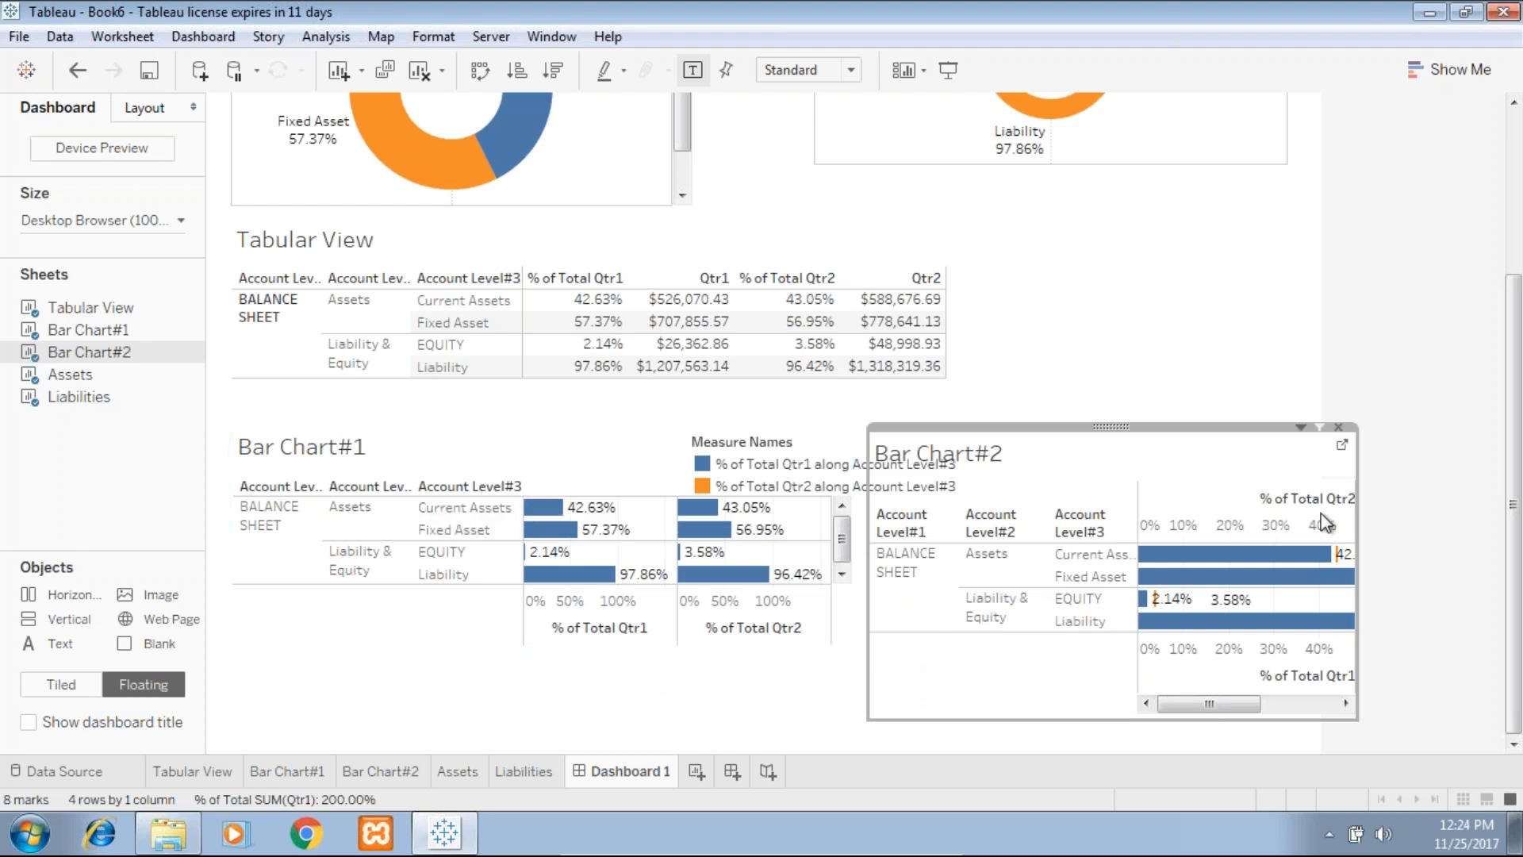
left_click_drag(1363, 527, 1402, 519)
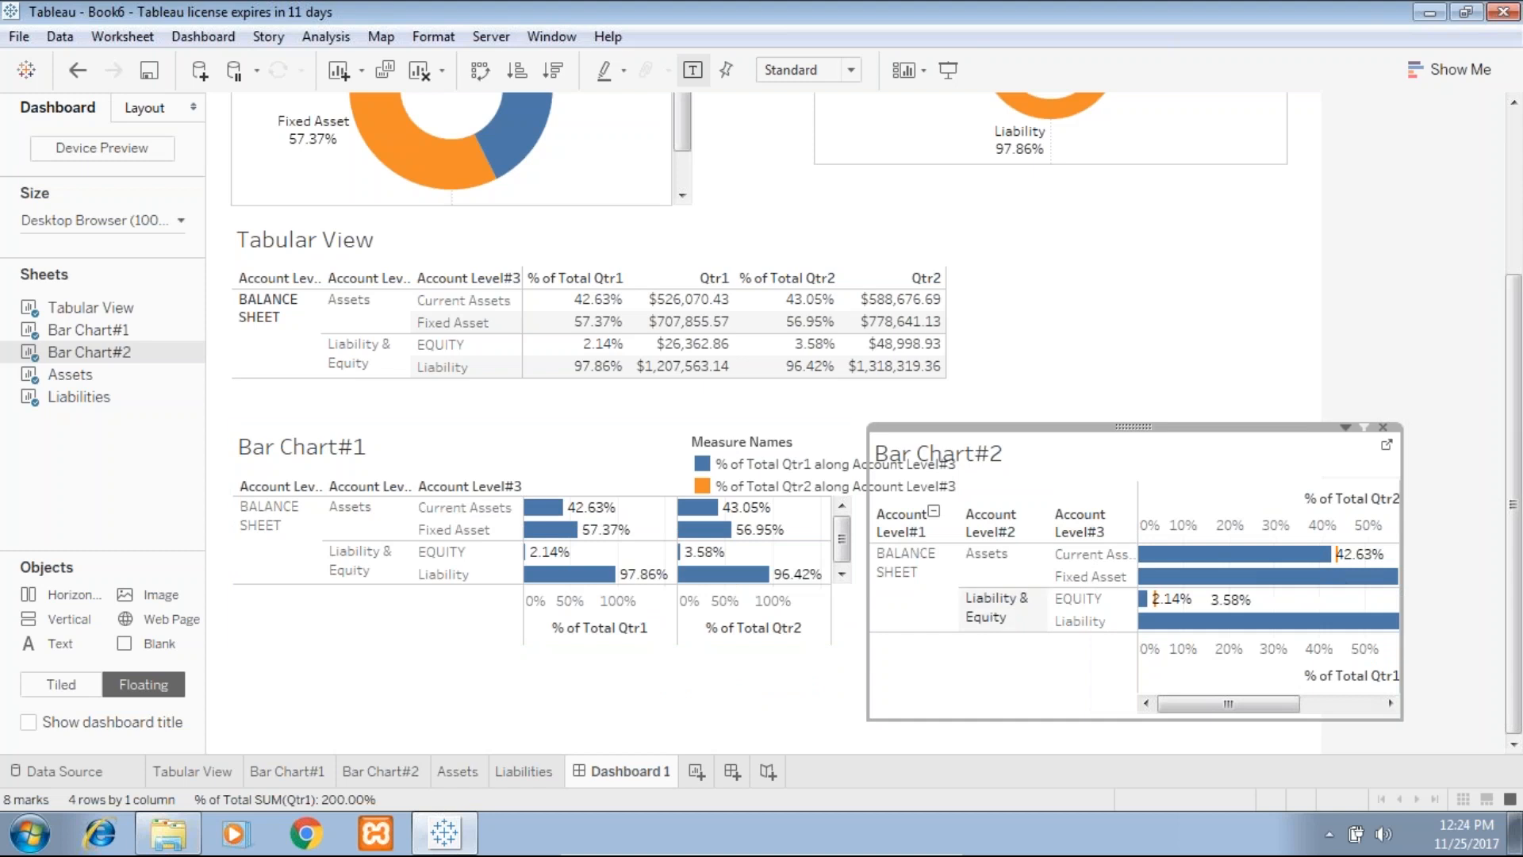
Narrow the chart pane on the Bar Chart#2 worksheet so more of its bars fit on the dashboard.
left_click(395, 773)
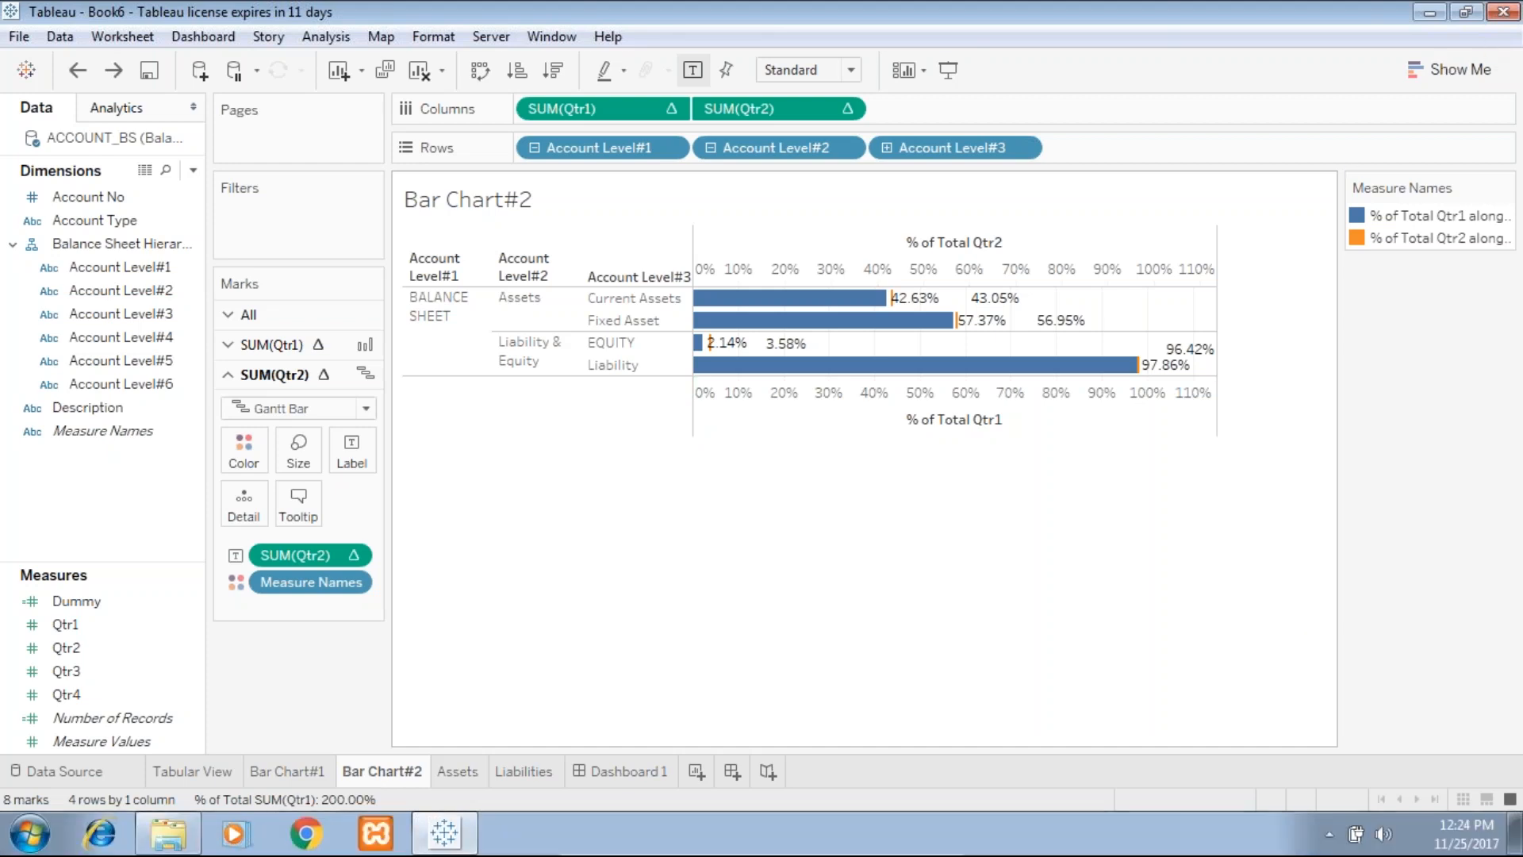
left_click_drag(1216, 301, 1187, 298)
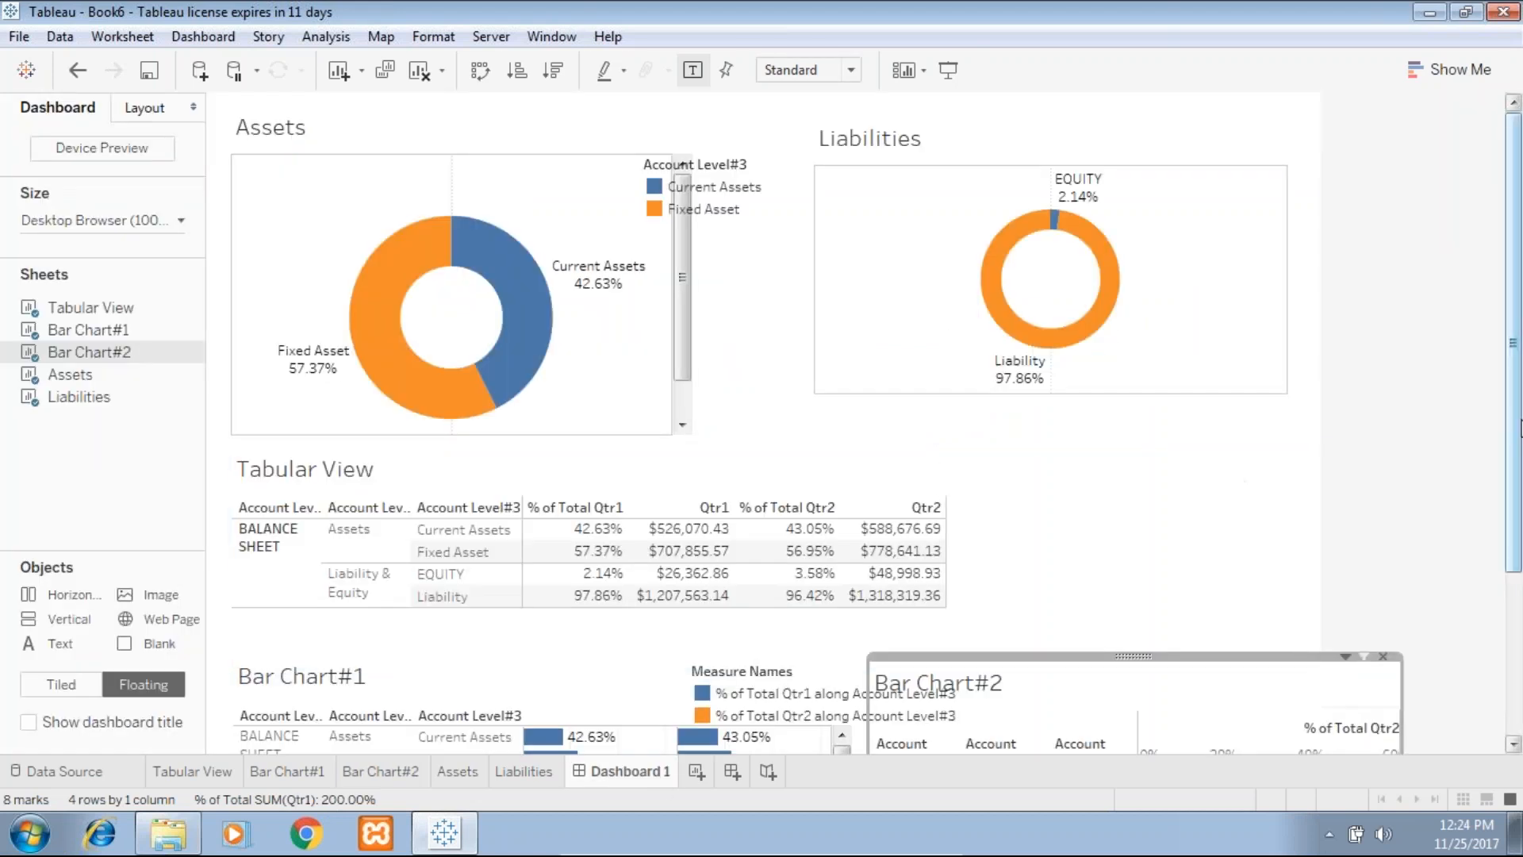
Remove the Measure Names color legend that overlaps the two bar charts on Dashboard 1.
scroll(1519, 683, "down", 5)
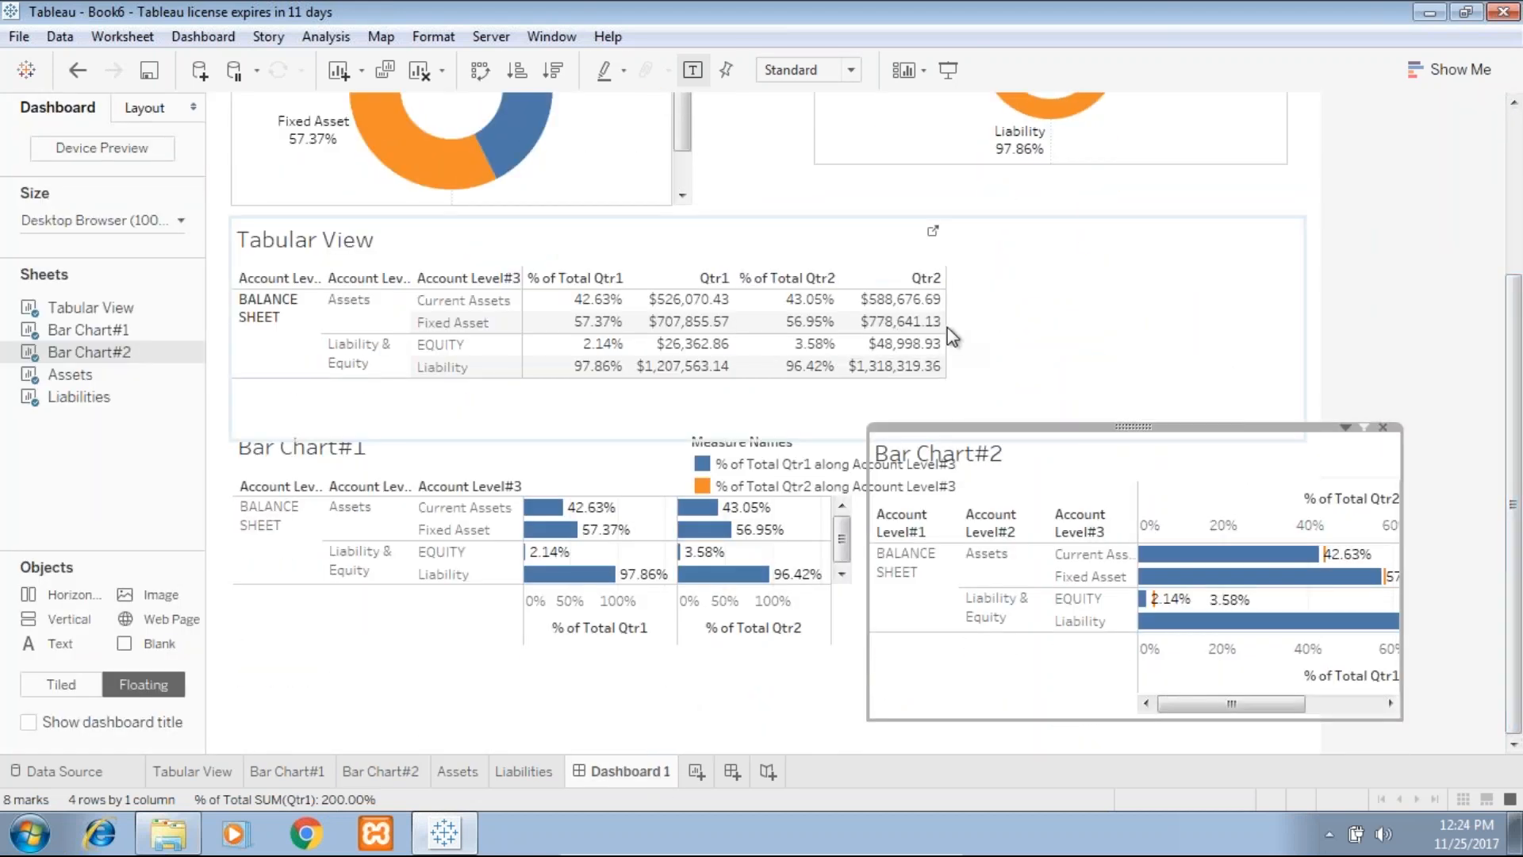
left_click(948, 480)
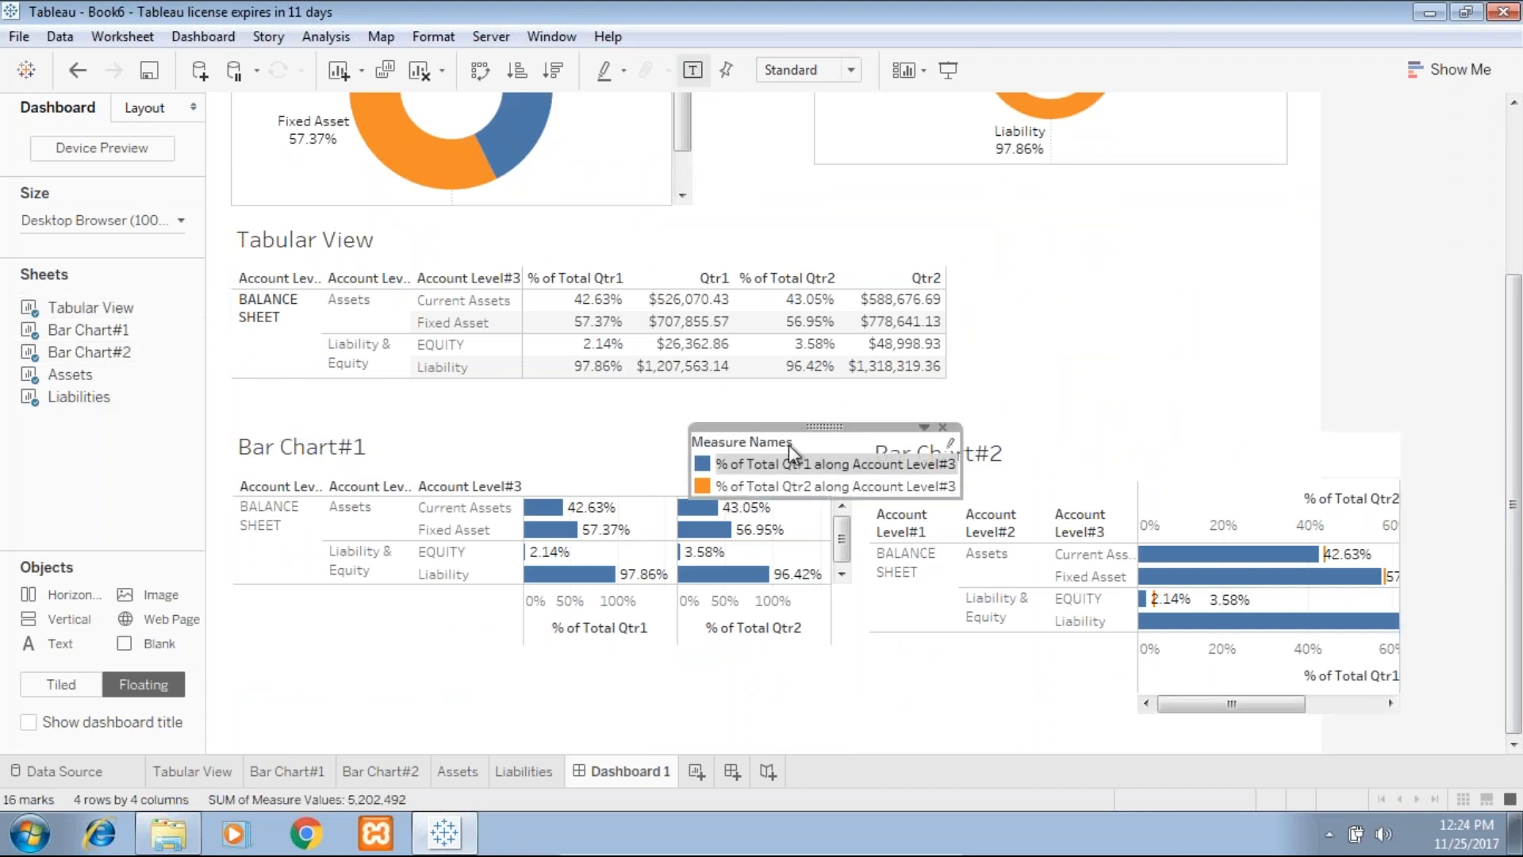
left_click(944, 428)
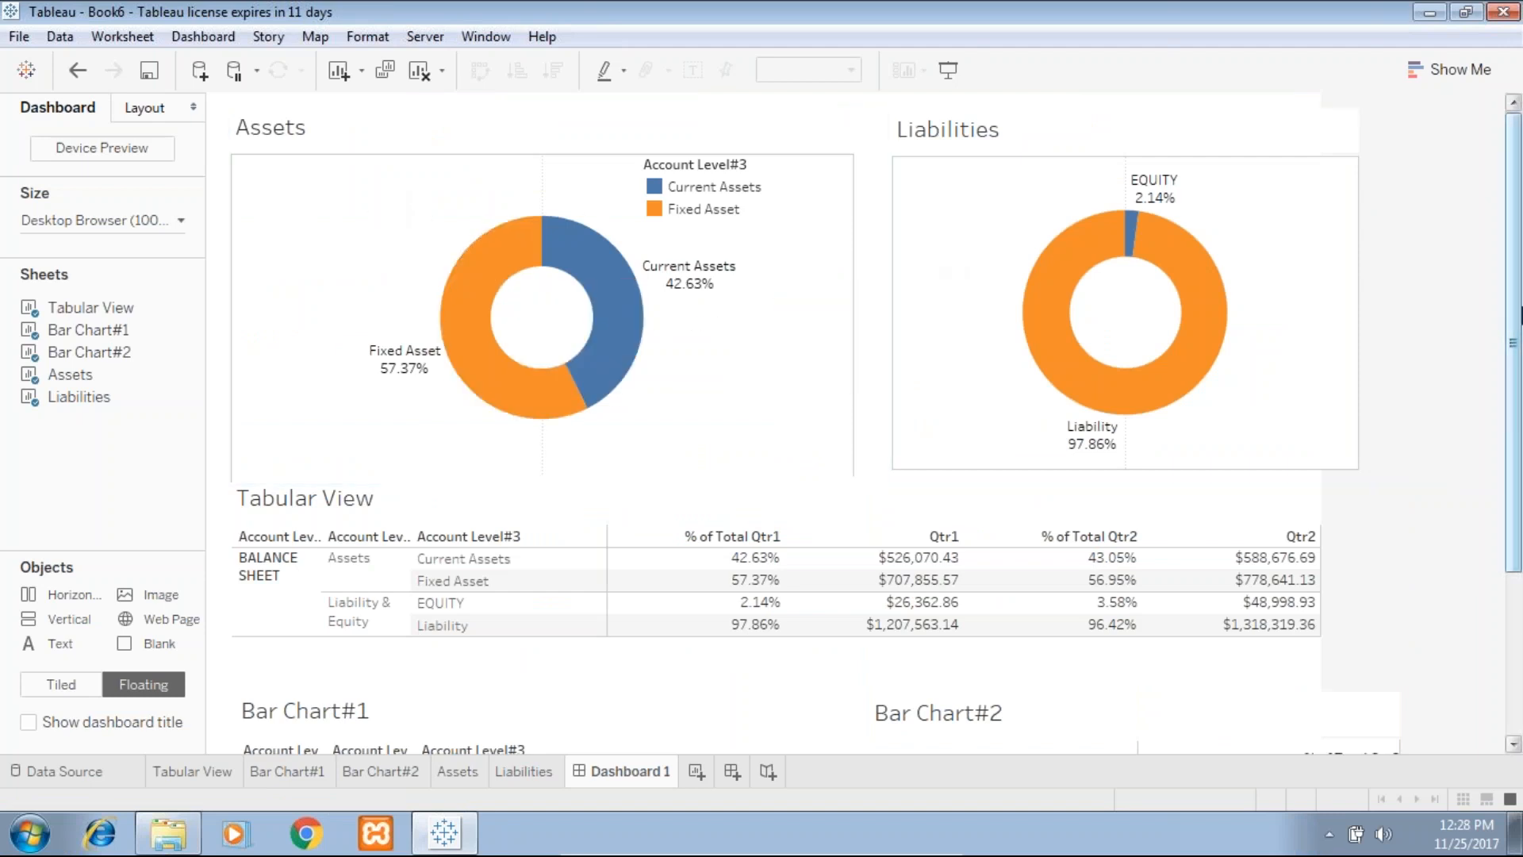
Review the arranged dashboard down to the bar charts, and switch to PowerPoint to show slide 4 of the Balance Sheet Analytics presentation.
scroll(1515, 363, "down", 3)
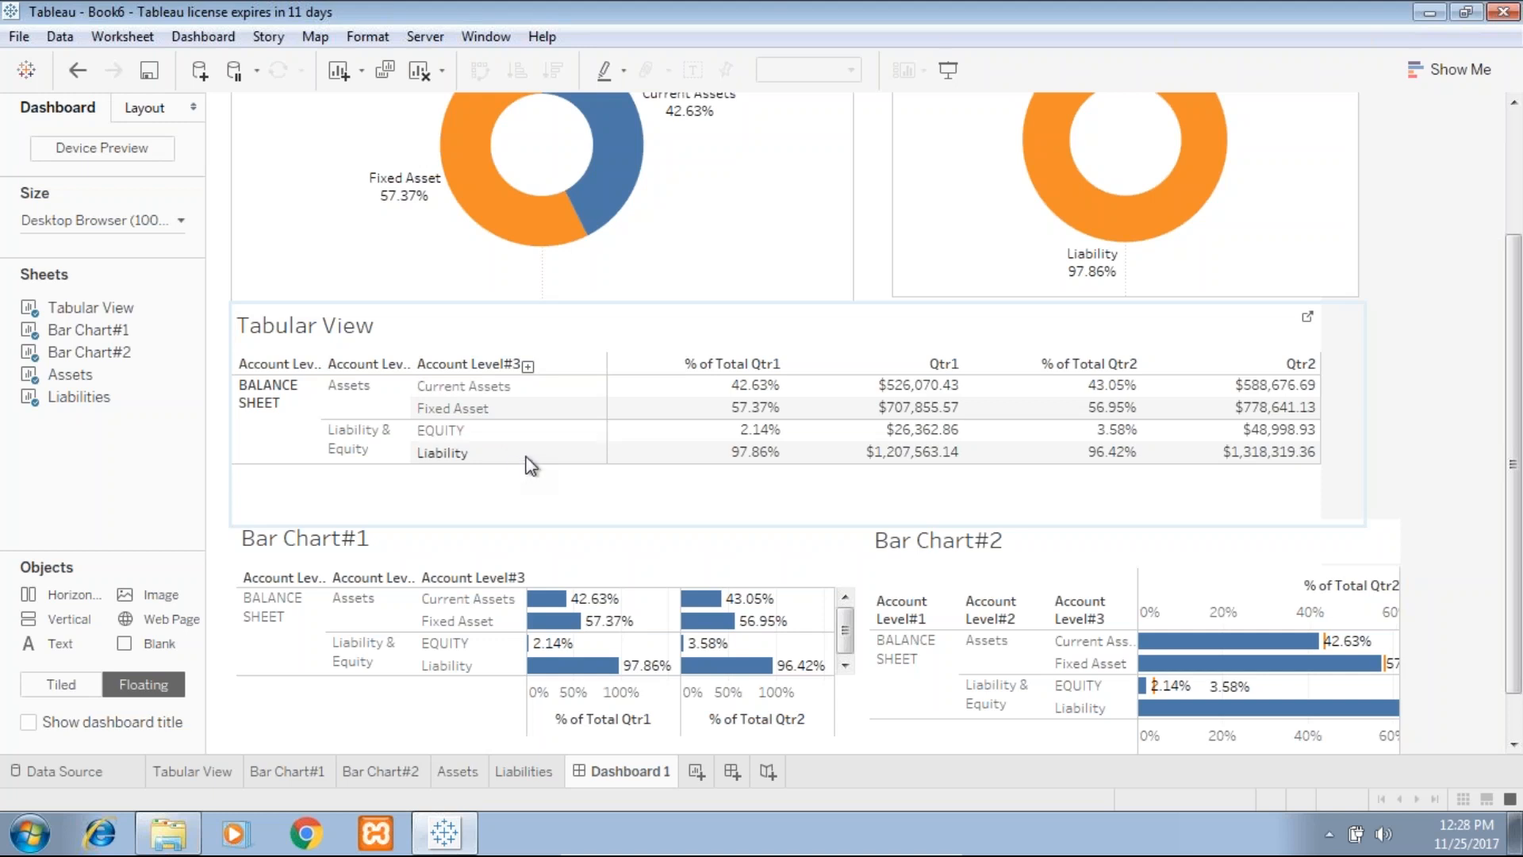
scroll(520, 432, "down", 3)
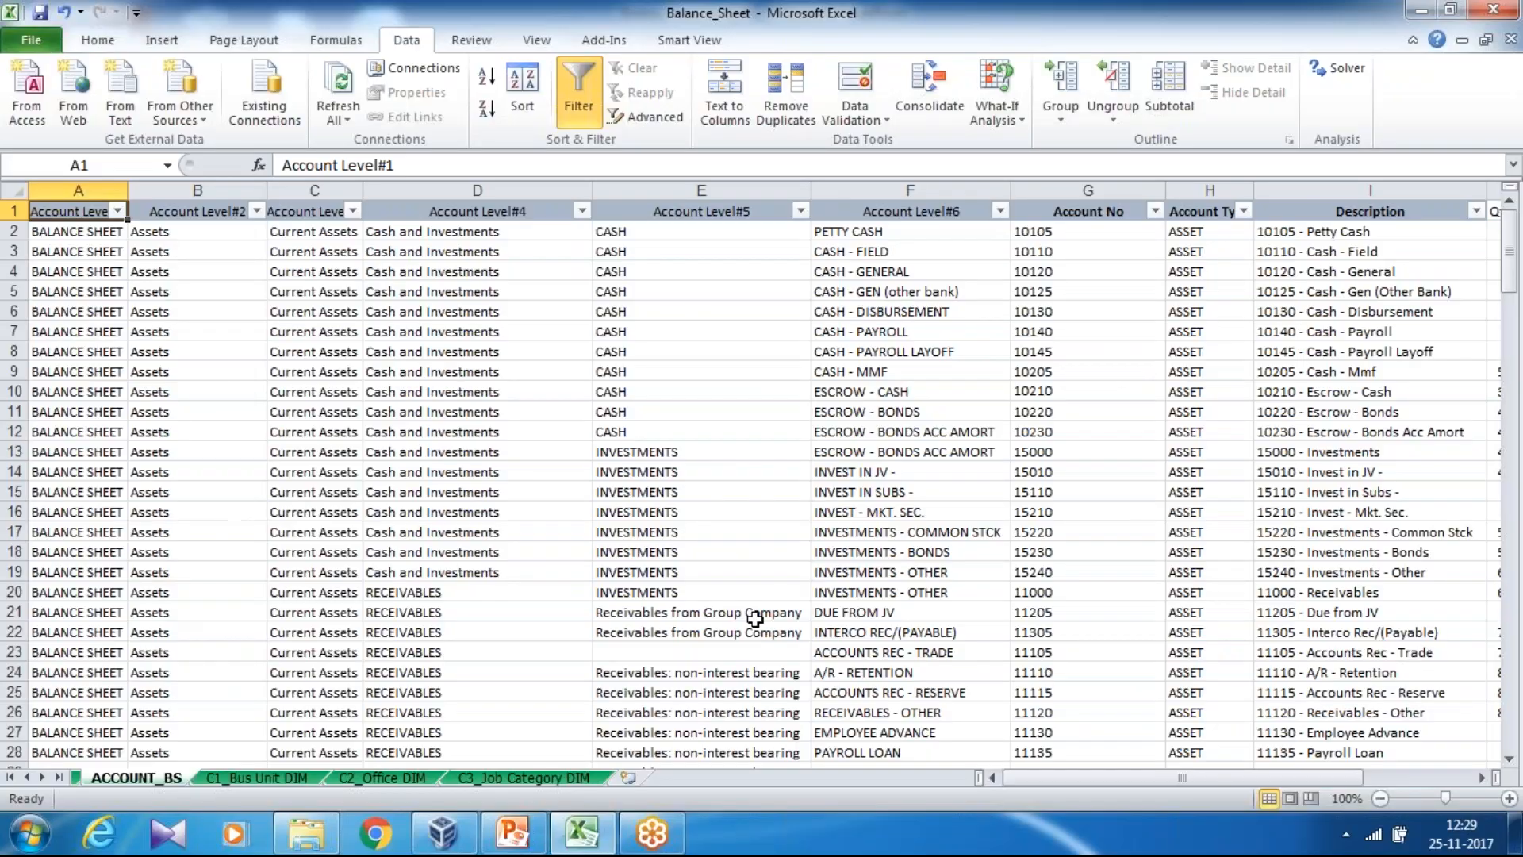
left_click(513, 833)
left_click(164, 608)
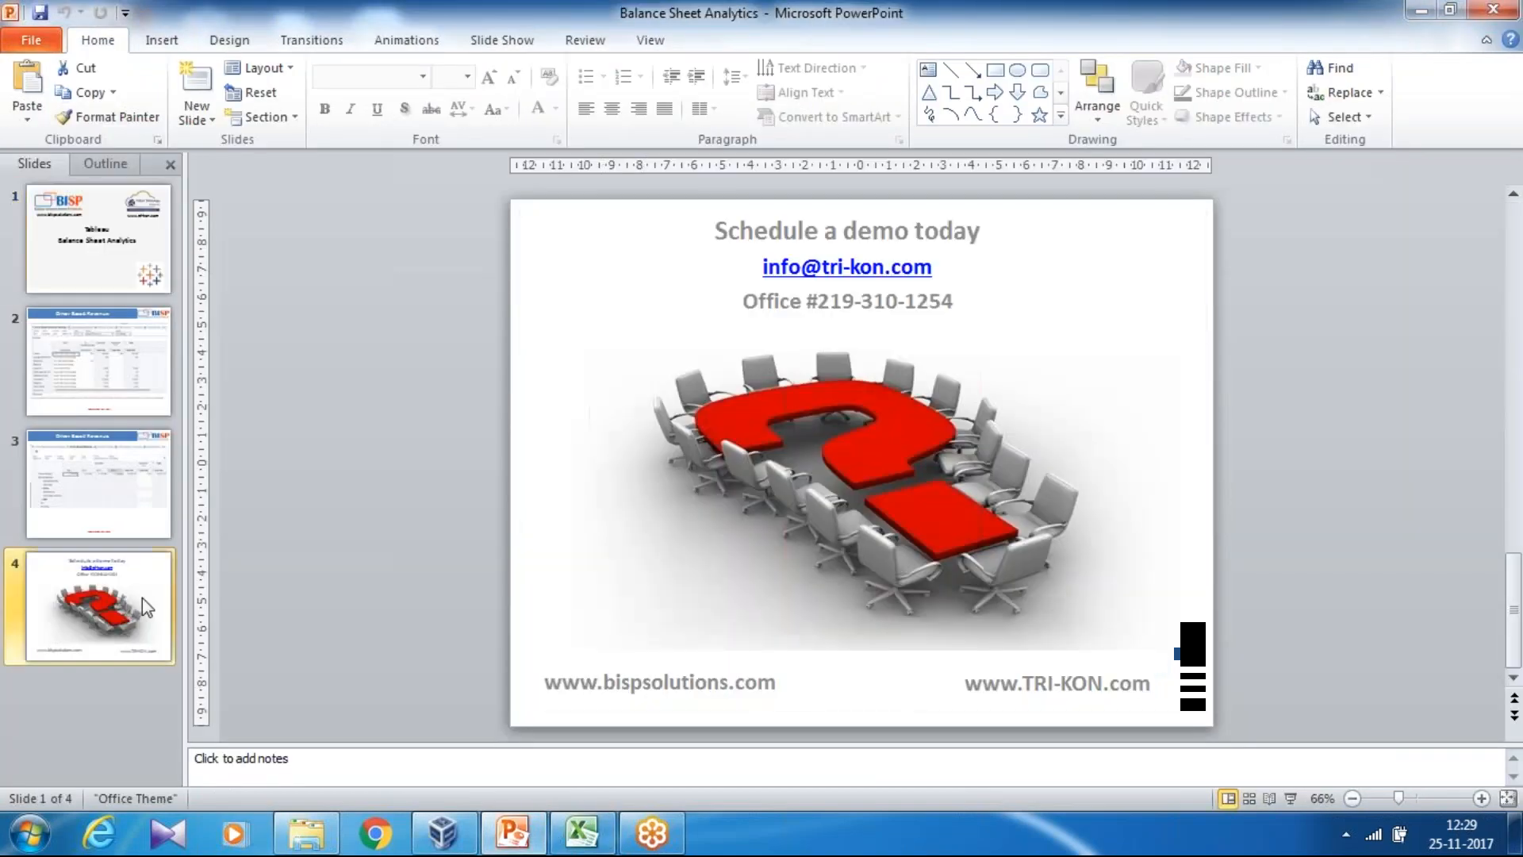